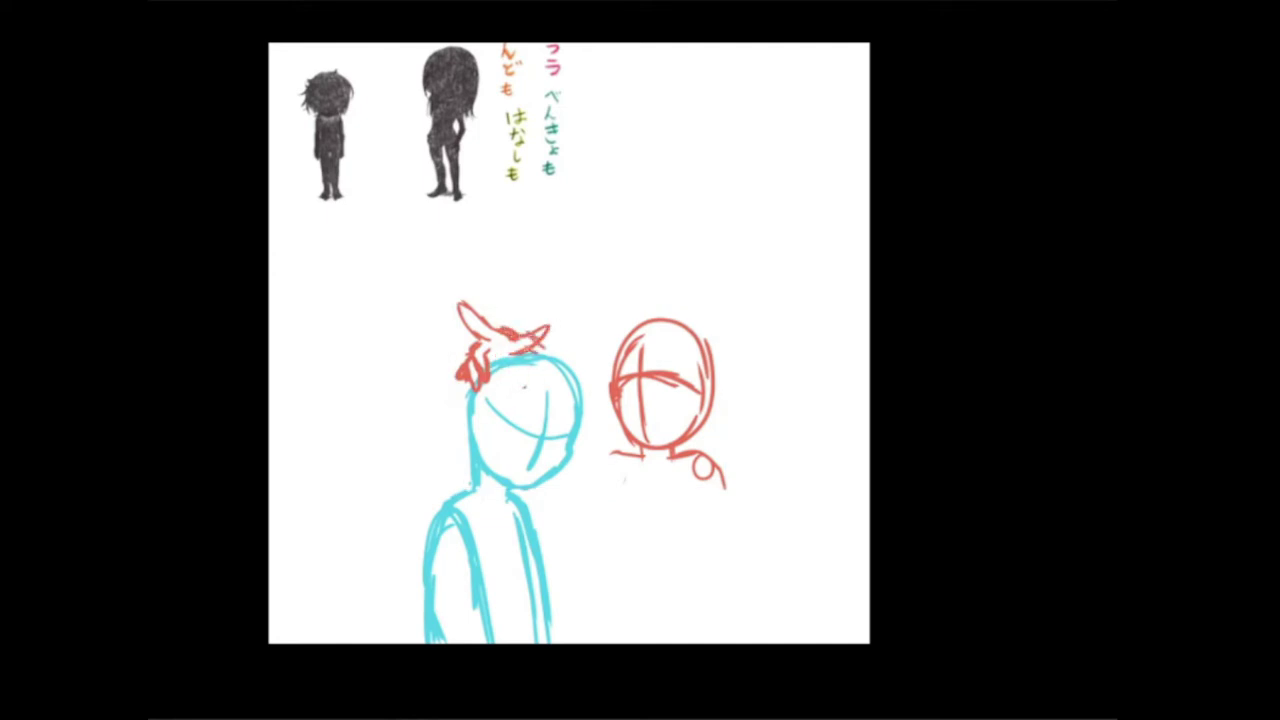
- Pick a brush preset and erase the small circle near the boy's face
right_click(540, 340)
key(Escape)
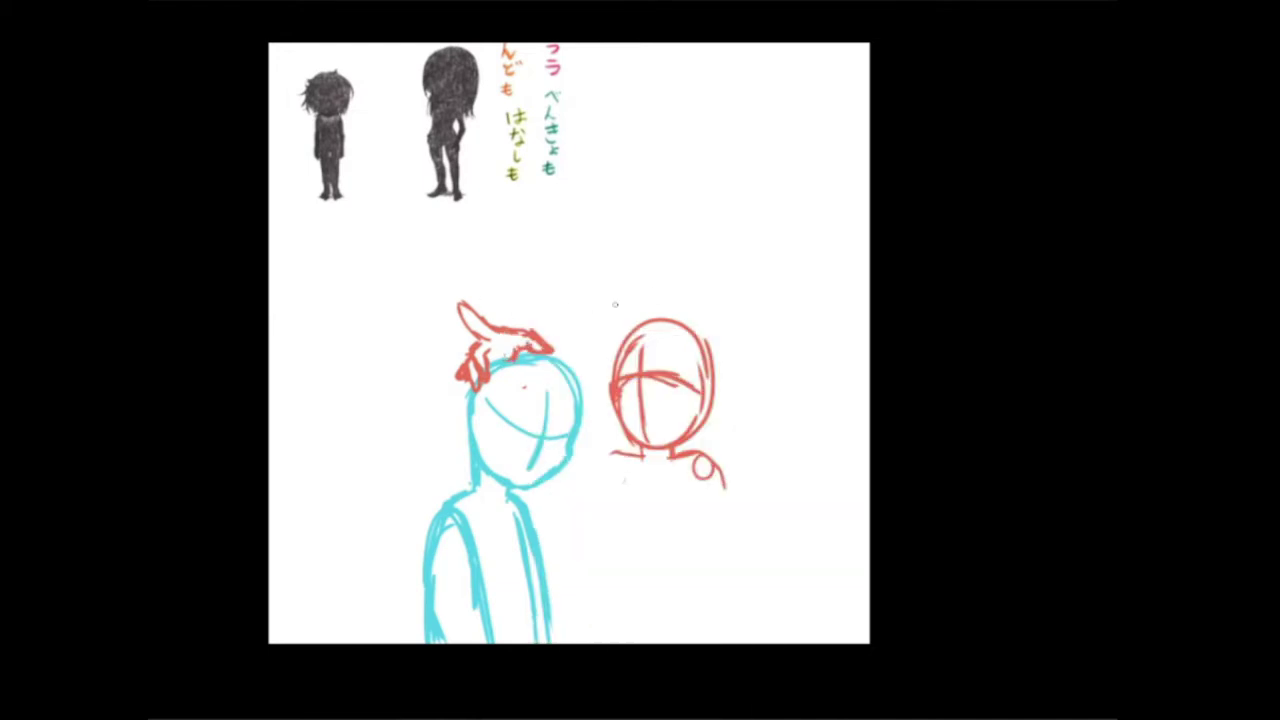
right_click(540, 340)
key(Escape)
mouse_move(518, 384)
mouse_down()
mouse_move(528, 410)
mouse_move(612, 456)
mouse_up()
- Sketch the woman's red arm and fist reaching toward the boy, and clean up her chin
drag(556, 472, 624, 492)
mouse_move(612, 448)
mouse_down()
mouse_move(568, 470)
mouse_move(614, 540)
mouse_up()
mouse_move(668, 482)
mouse_down()
mouse_move(686, 540)
mouse_move(703, 525)
mouse_up()
drag(612, 484, 674, 536)
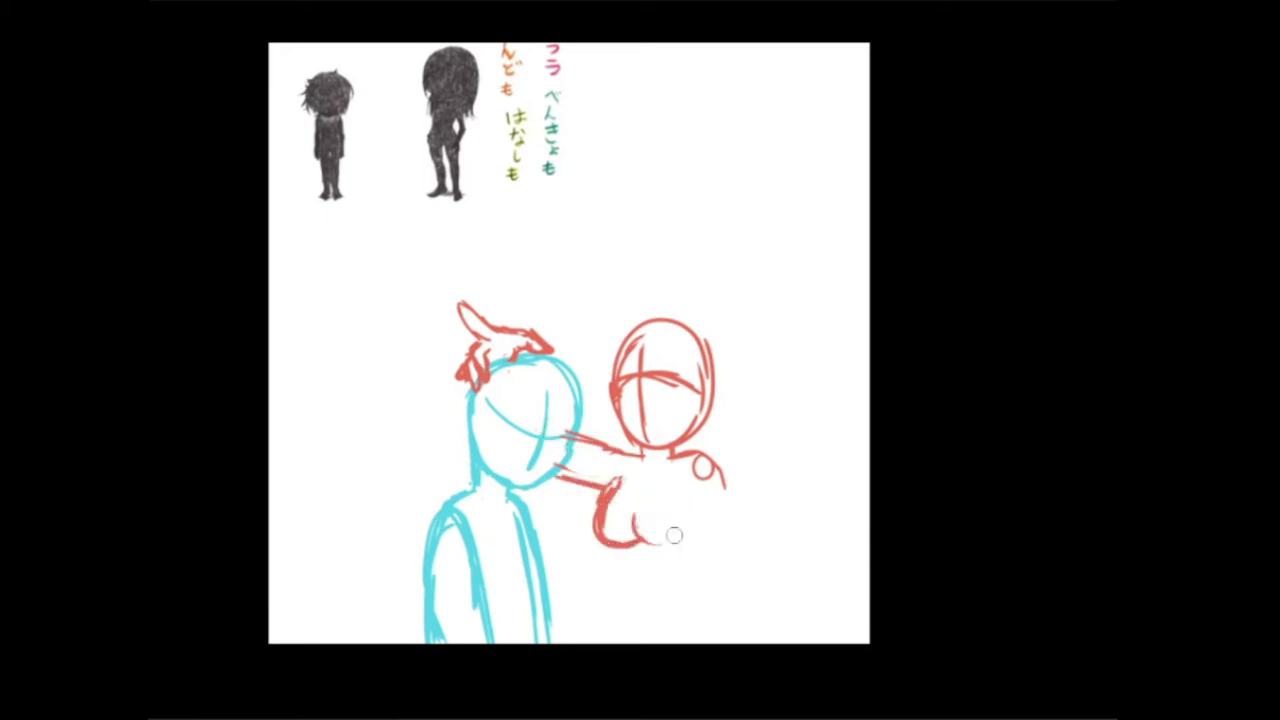
mouse_move(694, 484)
mouse_down()
mouse_move(709, 557)
mouse_move(621, 495)
mouse_up()
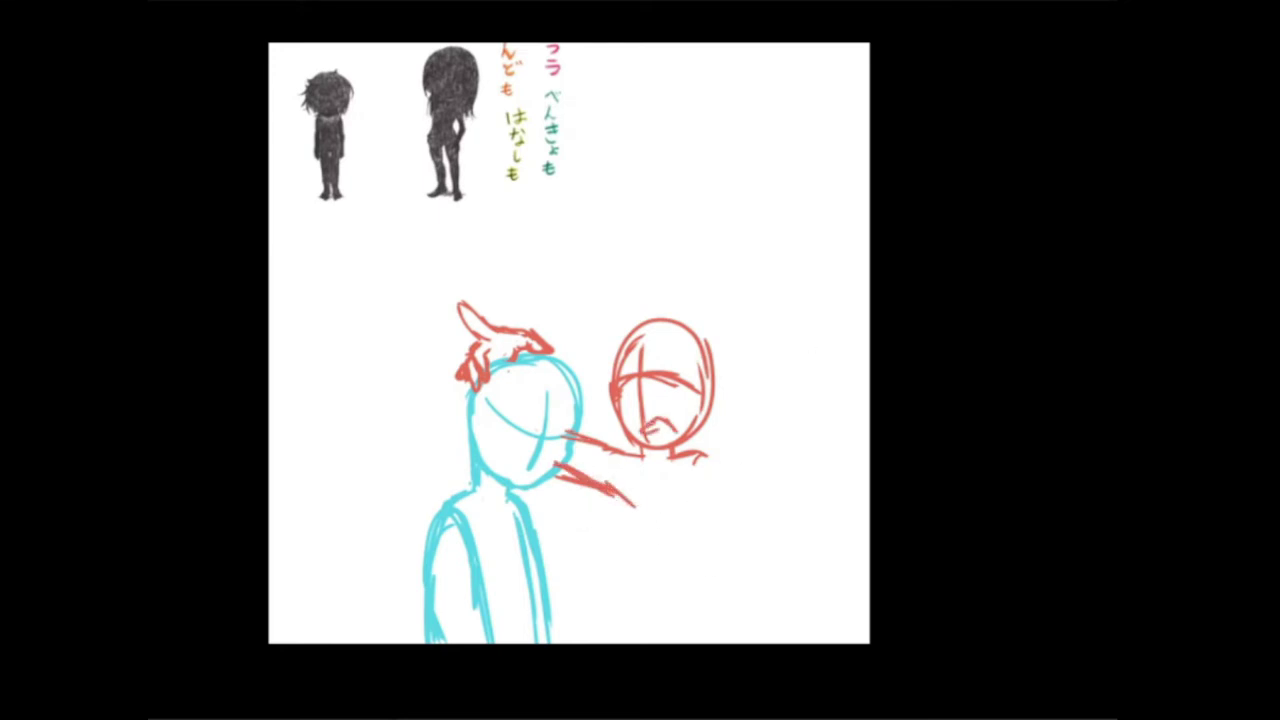
mouse_move(666, 459)
mouse_down()
mouse_move(645, 430)
mouse_move(676, 456)
mouse_up()
- Sketch the woman's chest, right shoulder, right arm and torso outline in red
mouse_move(628, 492)
mouse_down()
mouse_move(645, 543)
mouse_move(688, 546)
mouse_up()
drag(708, 462, 752, 552)
drag(690, 496, 704, 602)
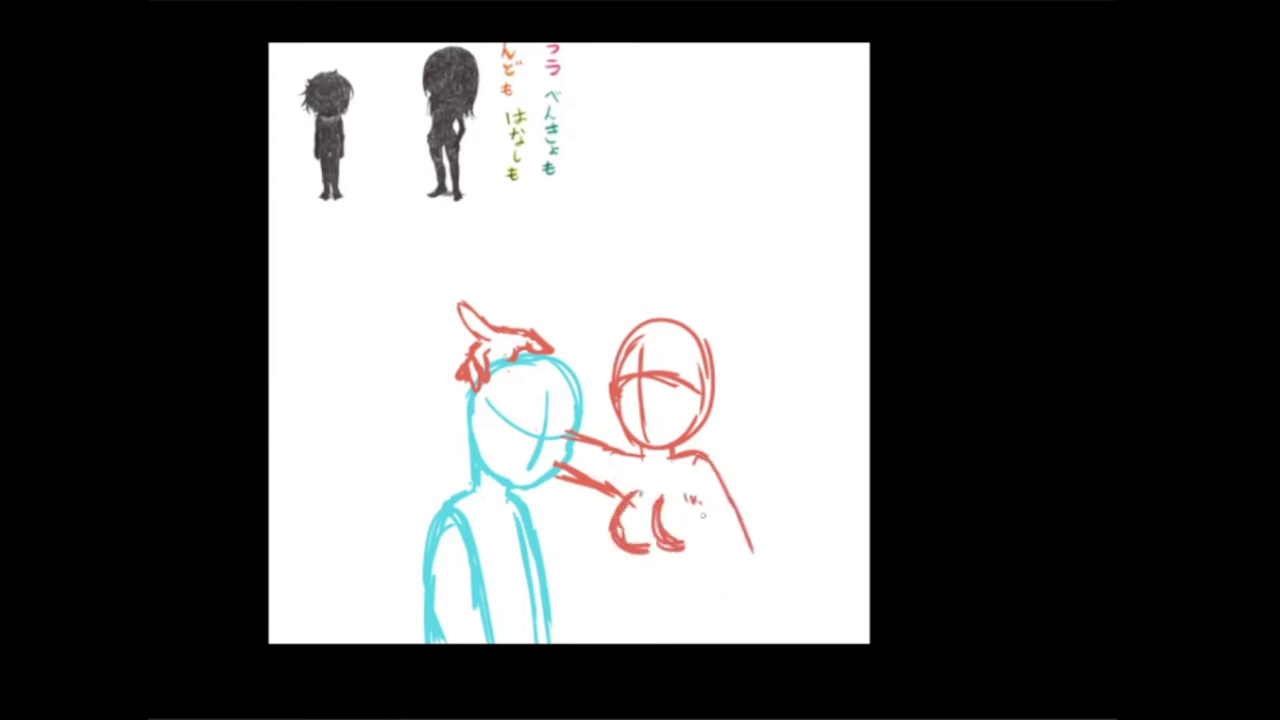
drag(692, 486, 710, 620)
drag(626, 552, 628, 620)
drag(754, 556, 730, 634)
drag(628, 490, 638, 546)
drag(664, 500, 682, 540)
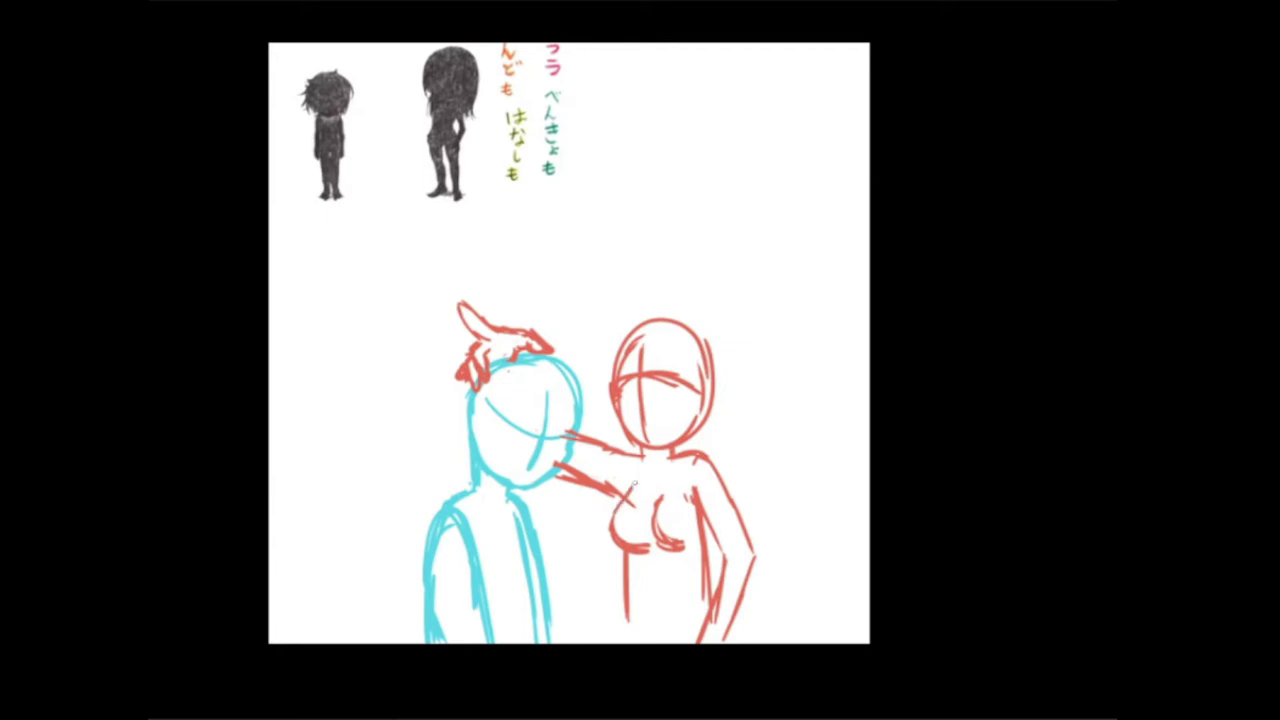
right_click(714, 340)
drag(658, 540, 710, 590)
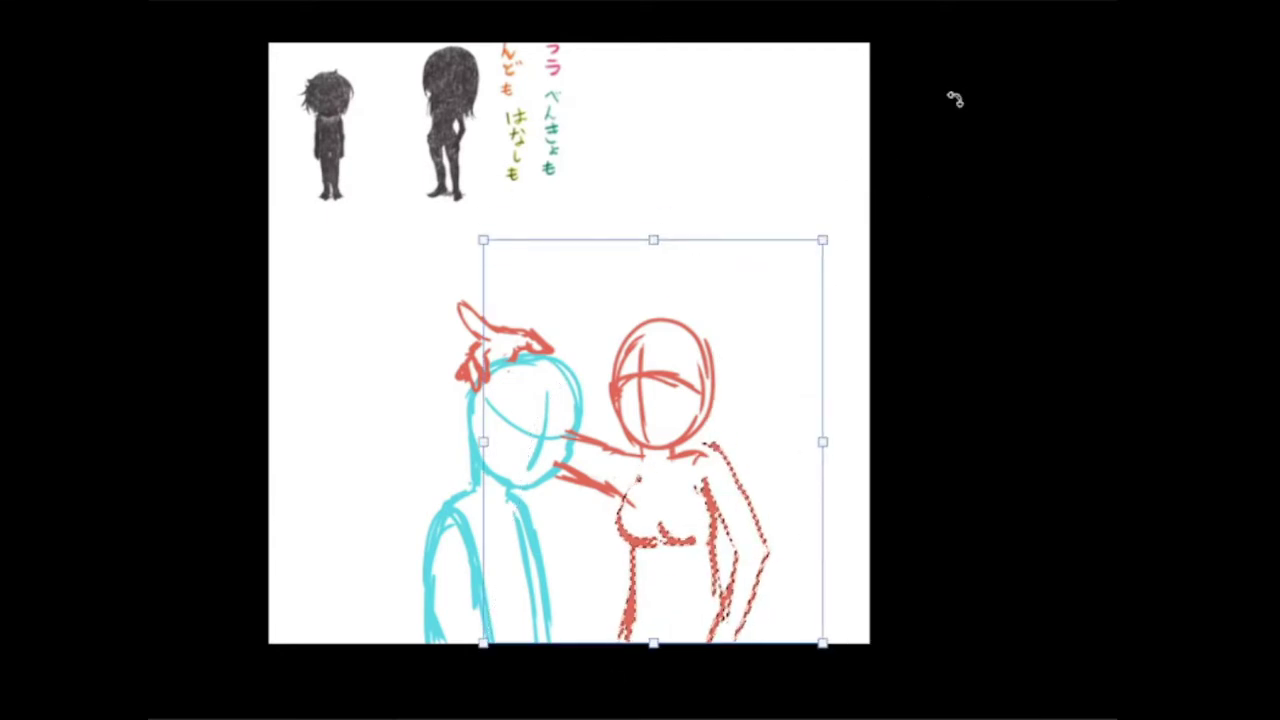
- Lasso and enlarge the red woman figure with Ctrl+T, then redraw her right arm
drag(548, 436, 650, 709)
key(ctrl+t)
mouse_move(805, 222)
mouse_down()
mouse_move(849, 148)
mouse_move(791, 263)
mouse_up()
key(Return)
right_click(736, 272)
click(631, 624)
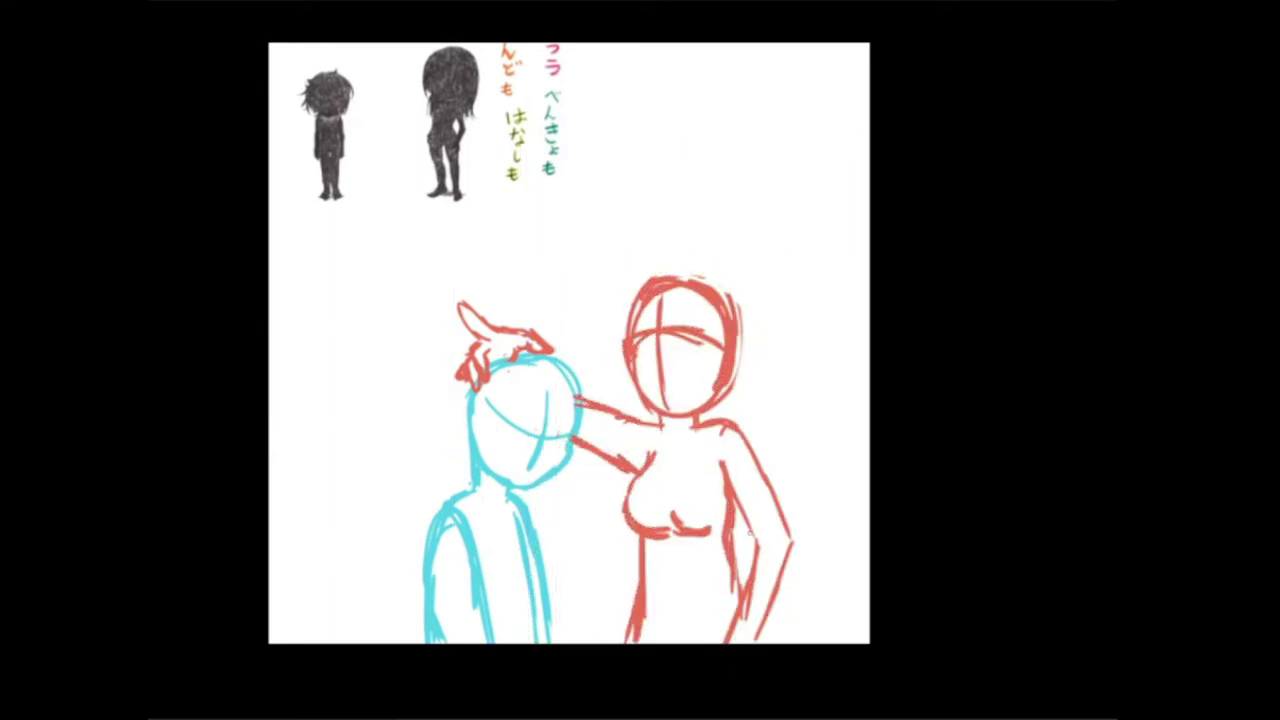
drag(750, 535, 777, 560)
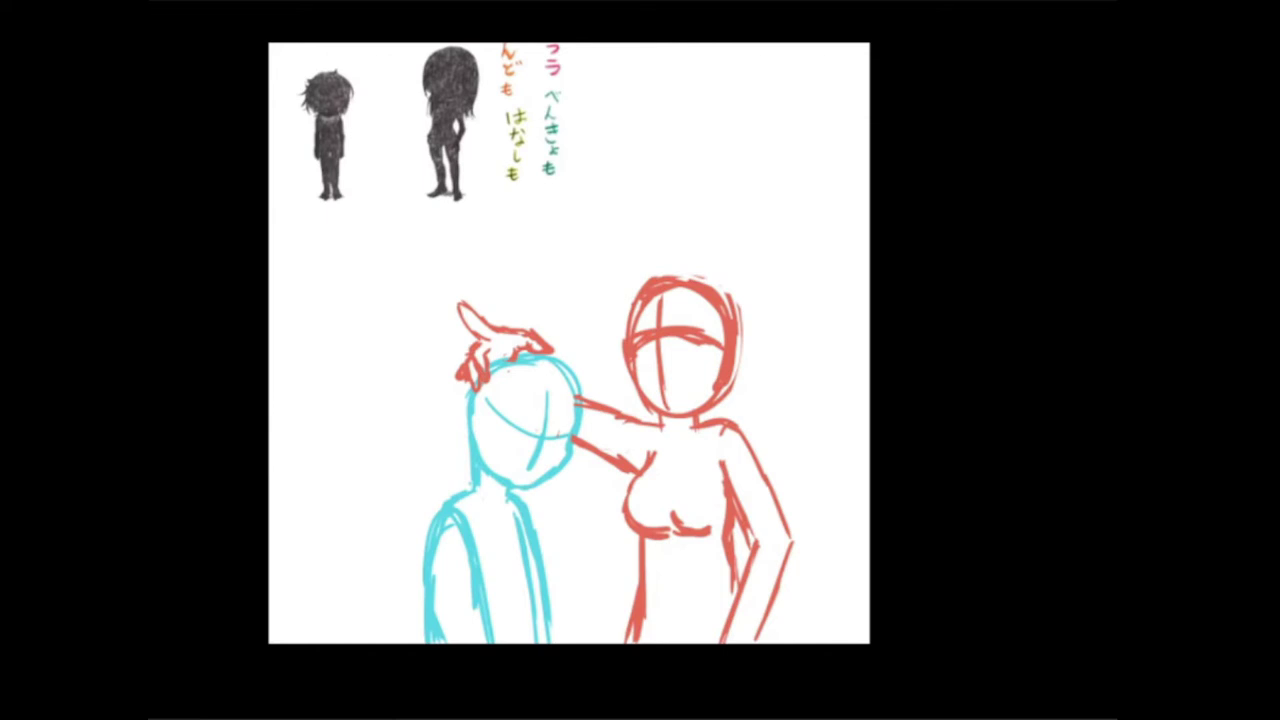
- Ink the boy's chin, zigzag bangs and right-side hair with a top tuft in dark blue
scroll(520, 400, up, 5)
mouse_move(395, 500)
mouse_down()
mouse_move(398, 520)
mouse_move(614, 470)
mouse_move(622, 410)
mouse_move(640, 472)
mouse_up()
scroll(694, 303, up, 2)
drag(604, 412, 620, 465)
drag(598, 416, 530, 472)
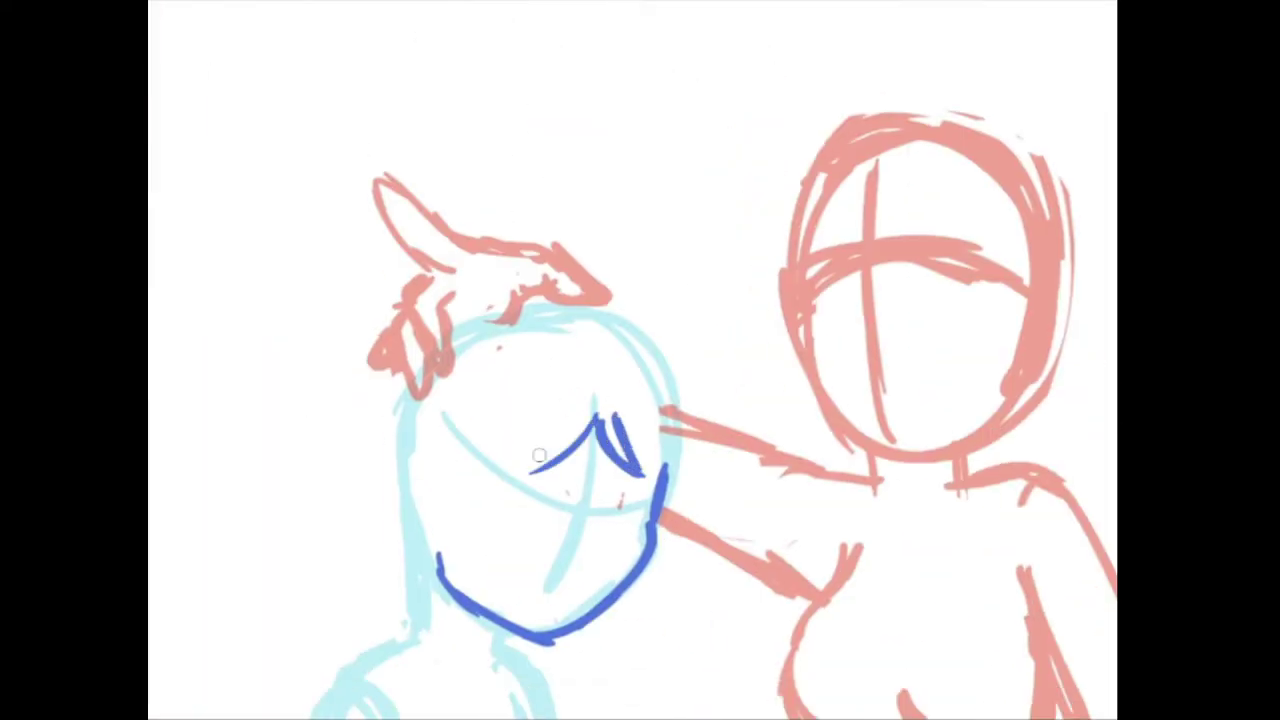
drag(560, 410, 522, 478)
drag(505, 400, 450, 472)
drag(545, 412, 502, 476)
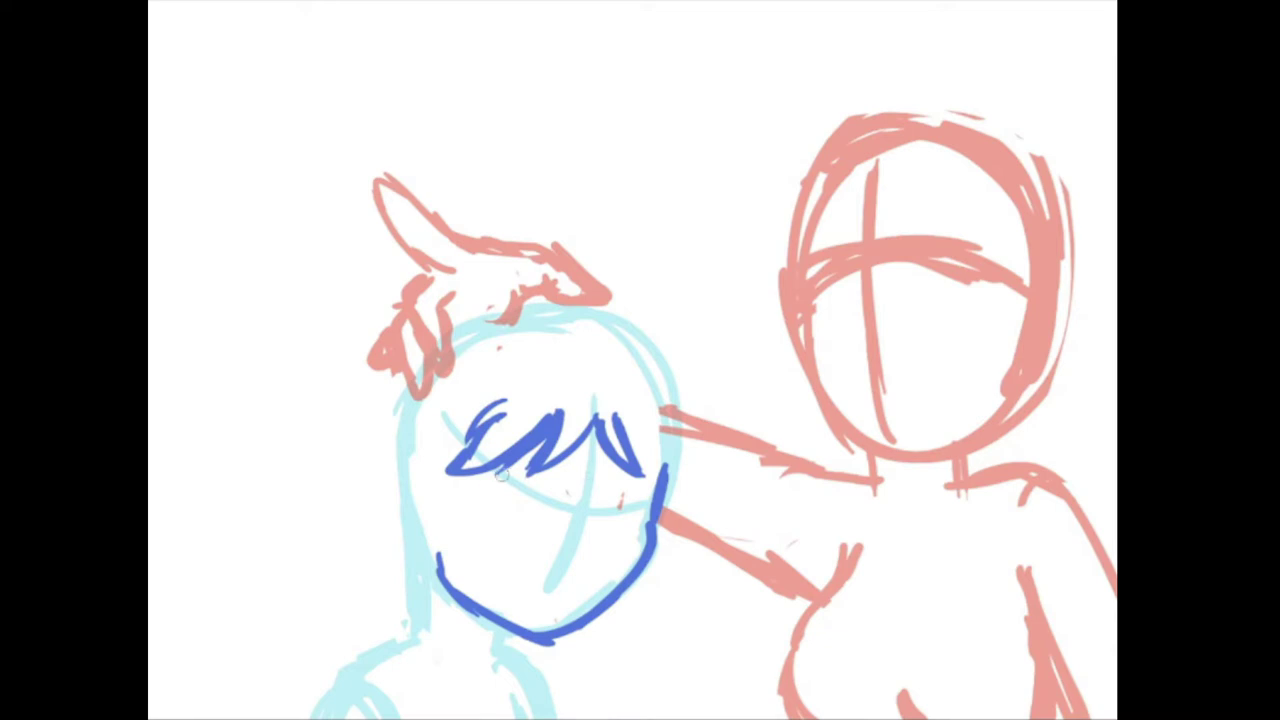
mouse_move(615, 416)
mouse_down()
mouse_move(655, 488)
mouse_move(668, 406)
mouse_move(690, 468)
mouse_up()
mouse_move(485, 404)
mouse_down()
mouse_move(550, 350)
mouse_move(440, 478)
mouse_up()
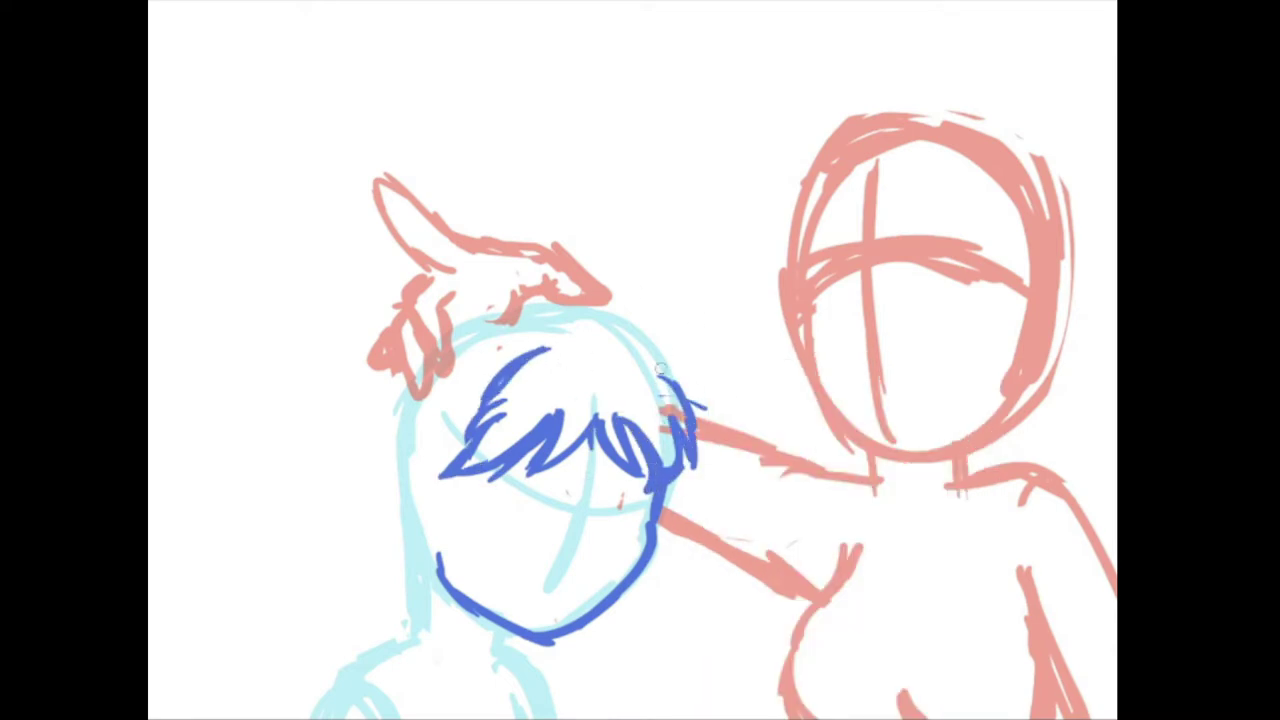
drag(702, 345, 645, 372)
- Draw the boy's left eye outline, warp it into shape and deselect
scroll(640, 400, down, 2)
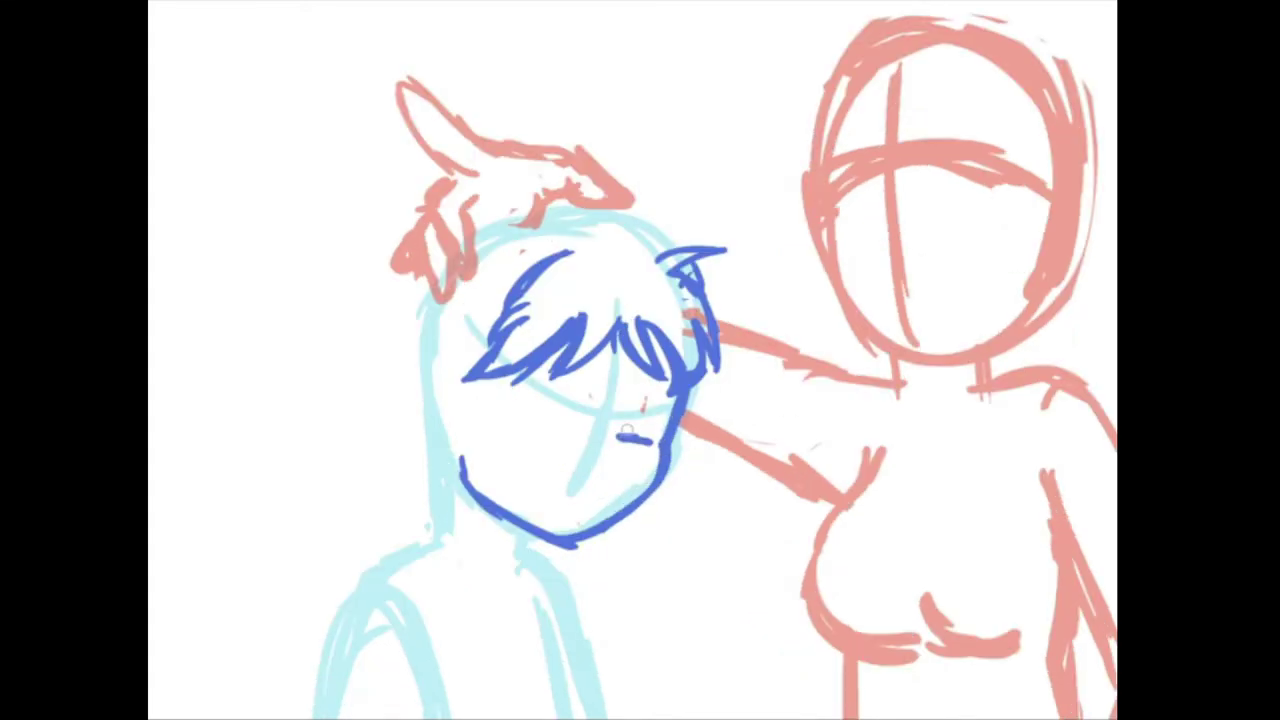
key(ctrl+z)
drag(533, 413, 535, 408)
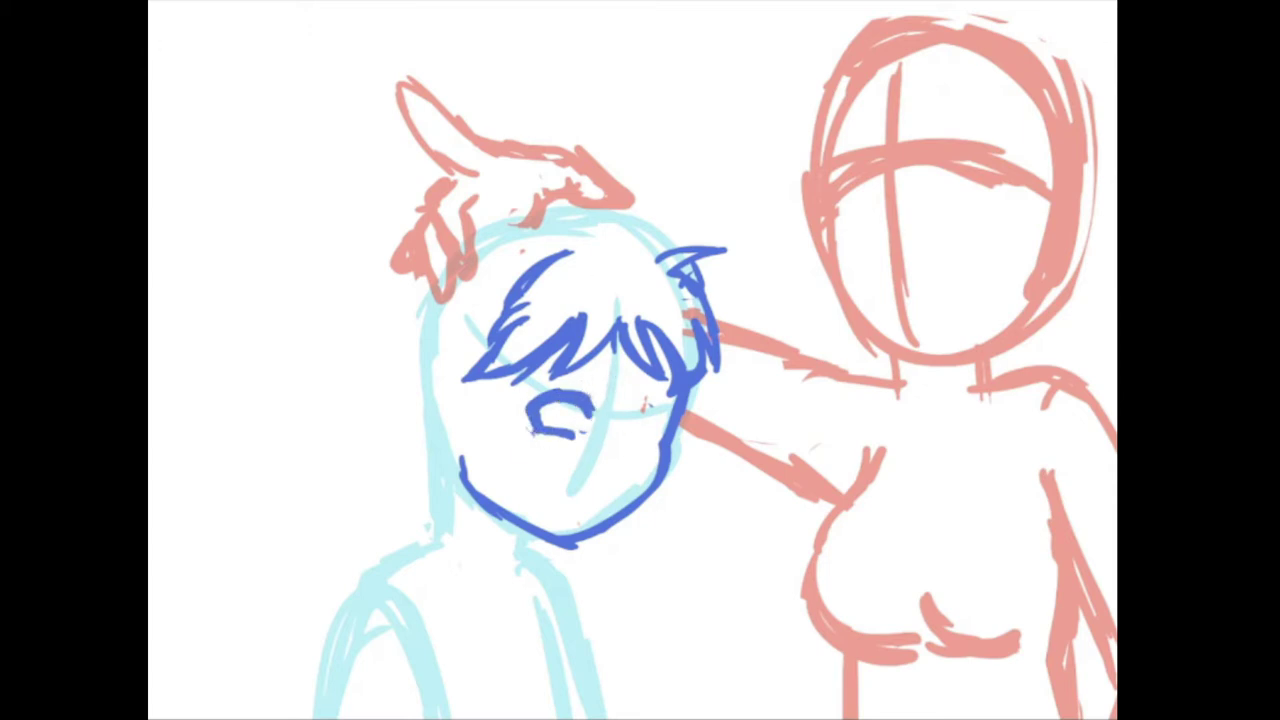
key(ctrl+t)
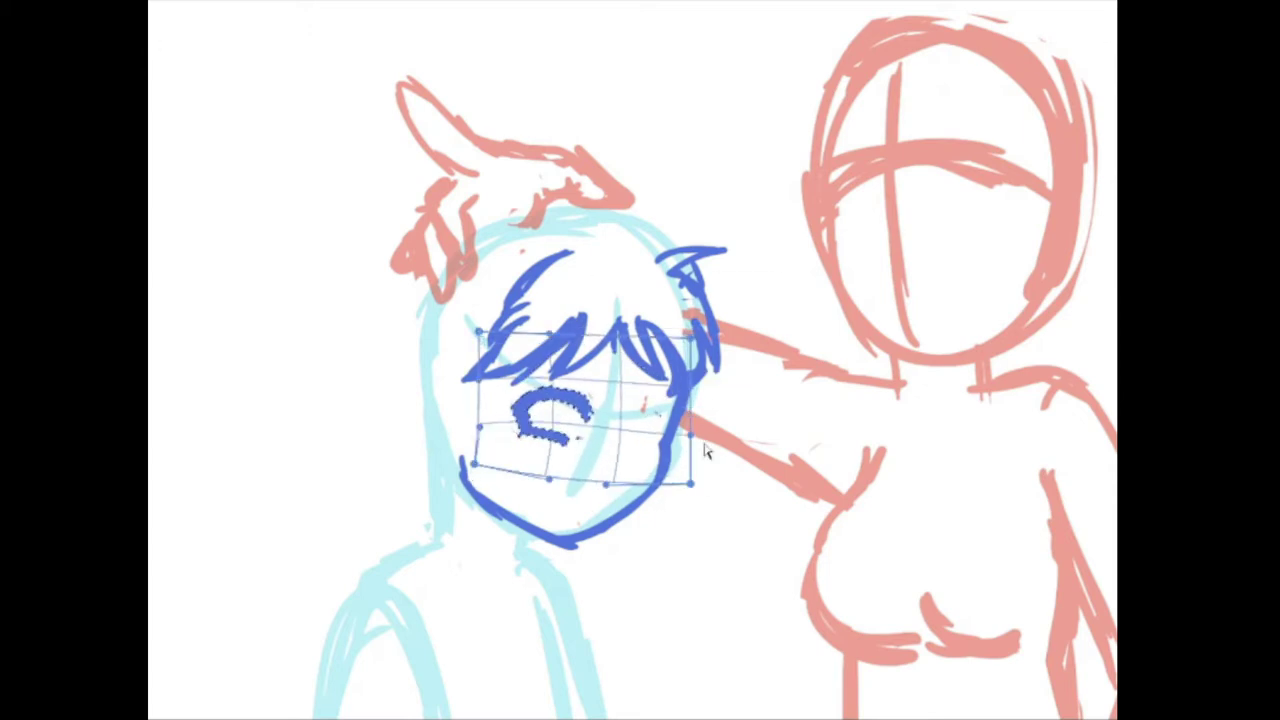
key(Return)
key(ctrl+d)
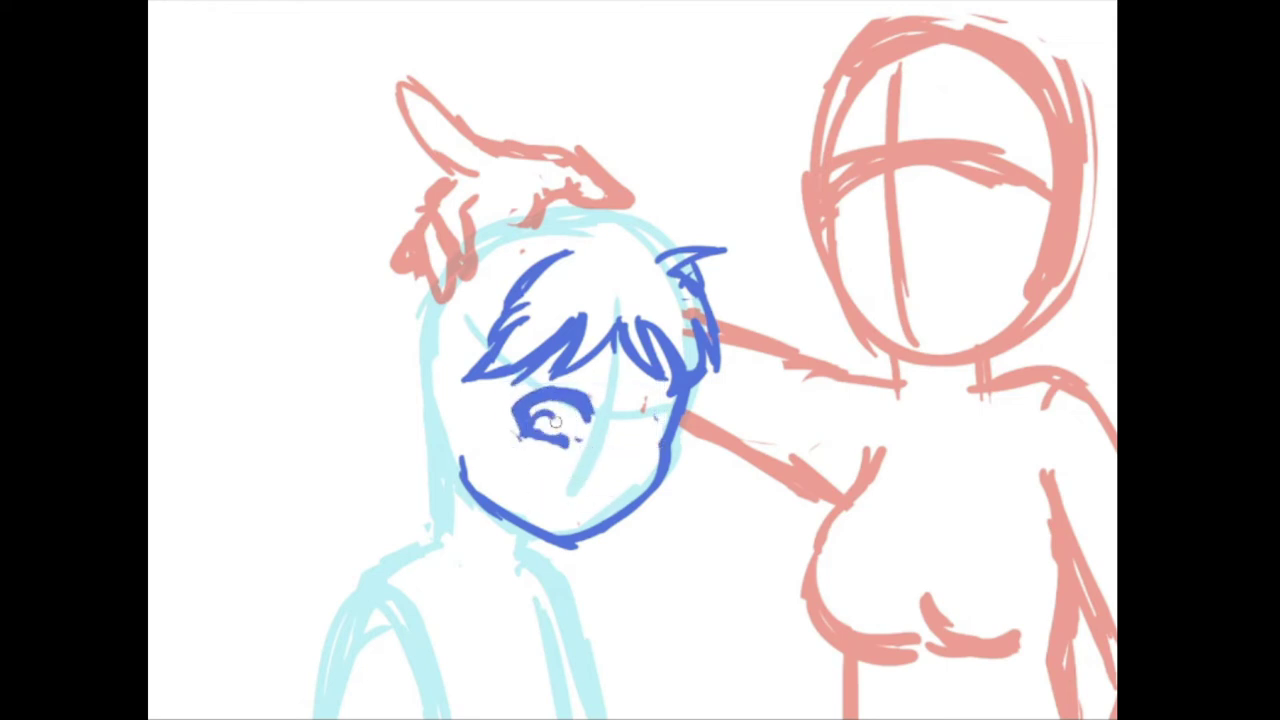
- Duplicate the boy's left eye into a tilted right eye
mouse_move(560, 370)
mouse_down()
mouse_move(520, 450)
mouse_move(603, 430)
mouse_up()
click(270, 380)
drag(680, 440, 668, 430)
key(Return)
mouse_move(625, 405)
mouse_down()
mouse_move(660, 440)
mouse_move(600, 450)
mouse_up()
key(ctrl+plus)
key(ctrl+t)
key(Return)
- Enlarge and skew both eyes together to match the face angle
drag(360, 330, 642, 498)
key(ctrl+t)
drag(642, 330, 580, 210)
drag(286, 214, 280, 200)
drag(548, 330, 560, 400)
mouse_move(270, 380)
mouse_down()
mouse_move(258, 375)
mouse_move(363, 437)
mouse_up()
drag(583, 395, 557, 485)
key(Return)
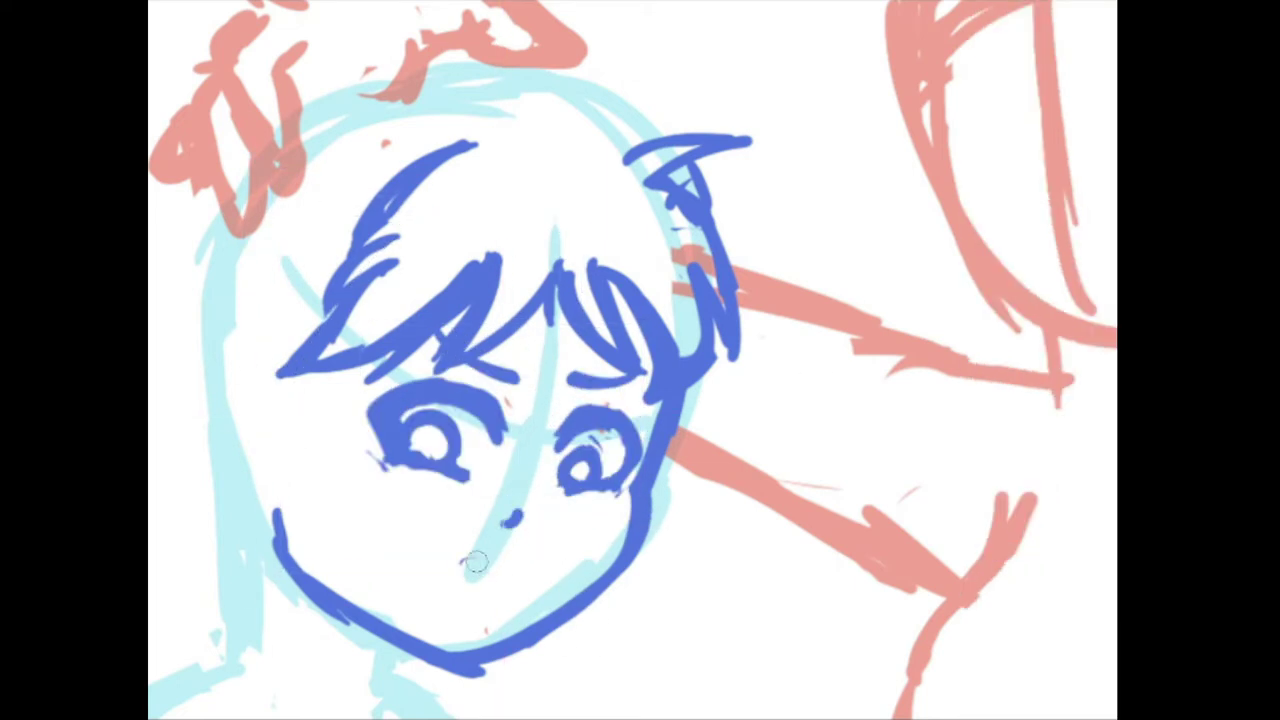
- Draw the boy's nose and a crosshatched bandage on his cheek
drag(488, 492, 522, 512)
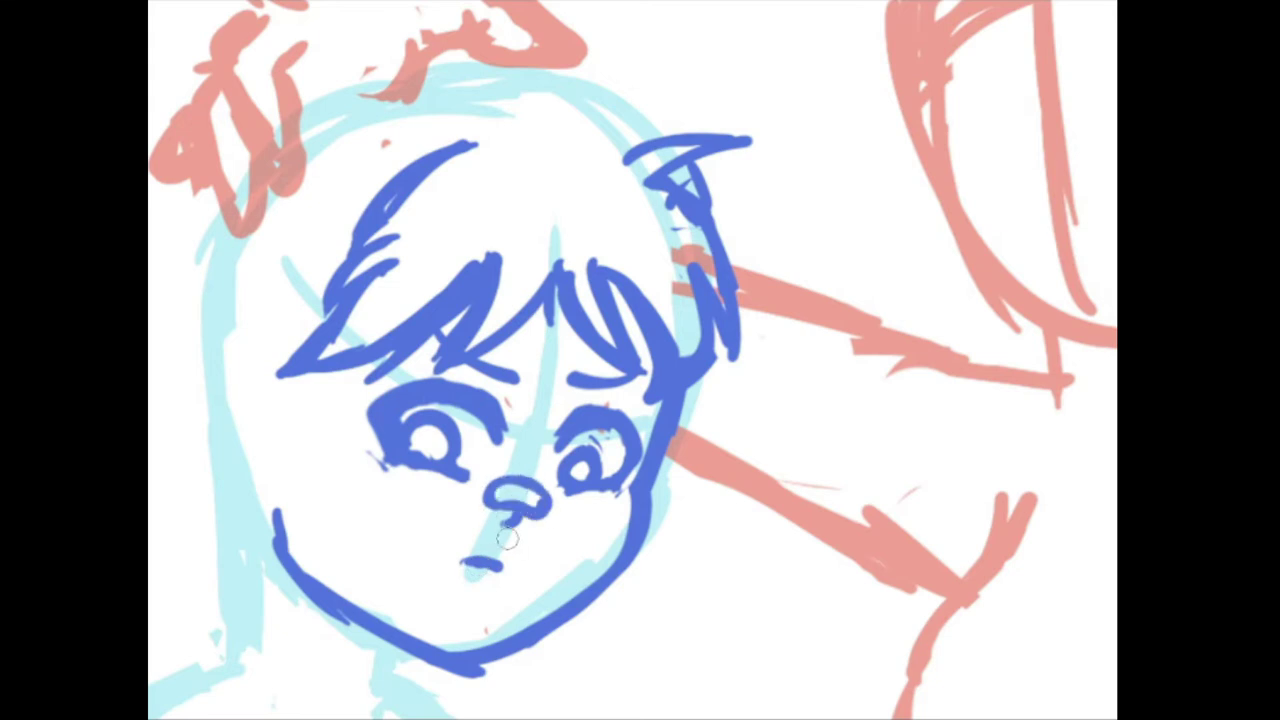
mouse_move(480, 492)
mouse_down()
mouse_move(483, 508)
mouse_move(418, 543)
mouse_up()
drag(430, 470, 435, 555)
mouse_move(400, 500)
mouse_down()
mouse_move(475, 505)
mouse_move(455, 560)
mouse_up()
drag(410, 530, 485, 530)
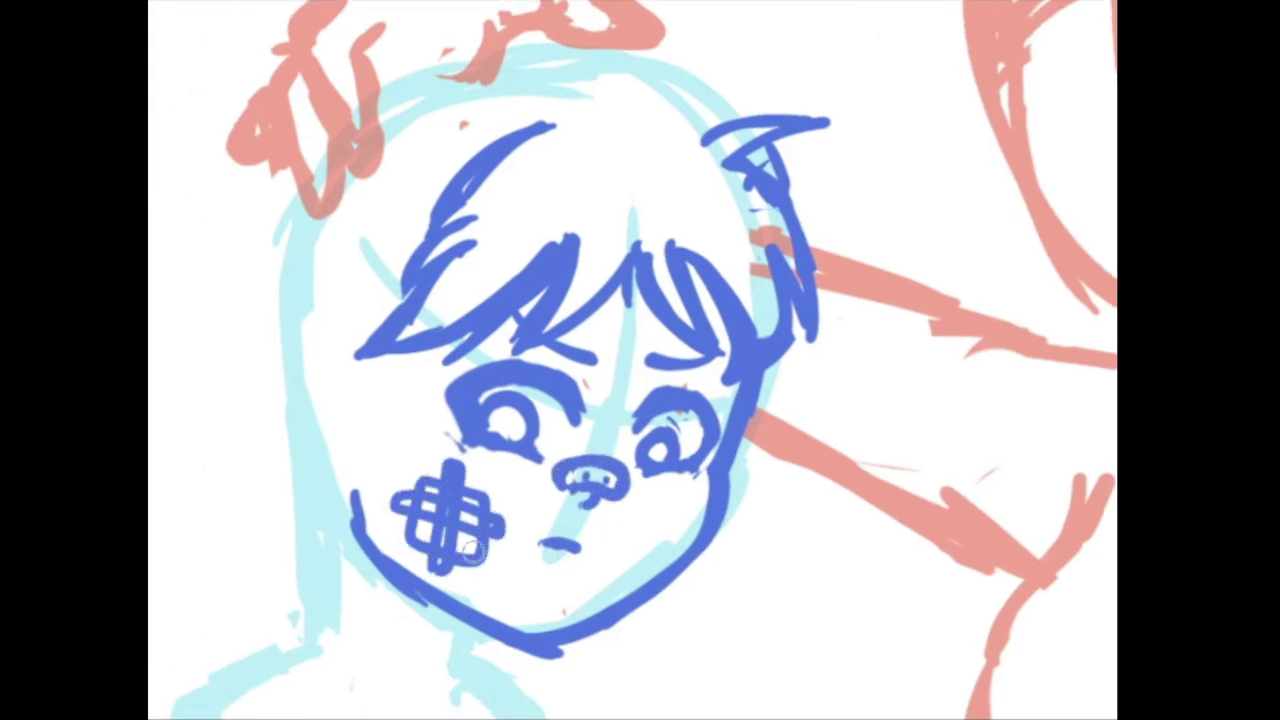
- Skew and rotate the cheek bandage to sit on the cheek
drag(440, 440, 436, 446)
key(ctrl+t)
drag(557, 586, 543, 565)
drag(529, 457, 525, 416)
key(Return)
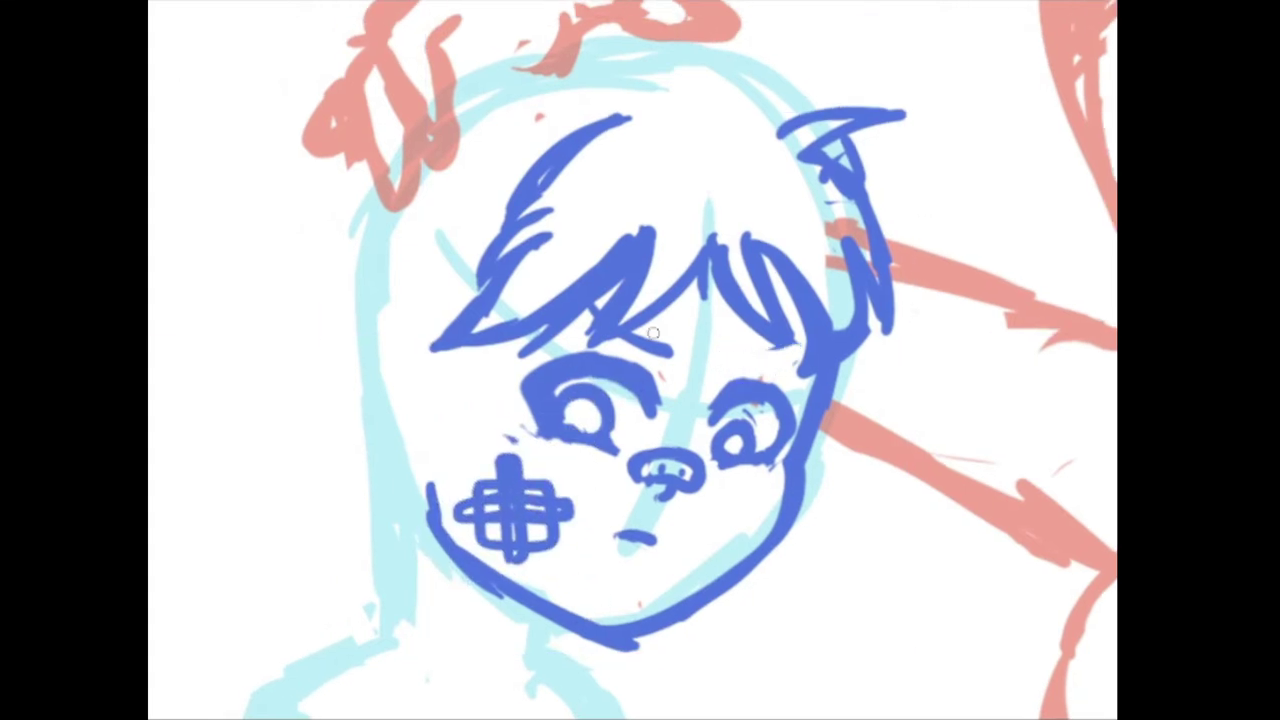
- Draw the boy's ear and ink hair strands below it
mouse_move(585, 500)
mouse_down()
mouse_move(595, 528)
mouse_move(623, 528)
mouse_up()
mouse_move(445, 482)
mouse_down()
mouse_move(472, 366)
mouse_move(446, 384)
mouse_move(439, 416)
mouse_up()
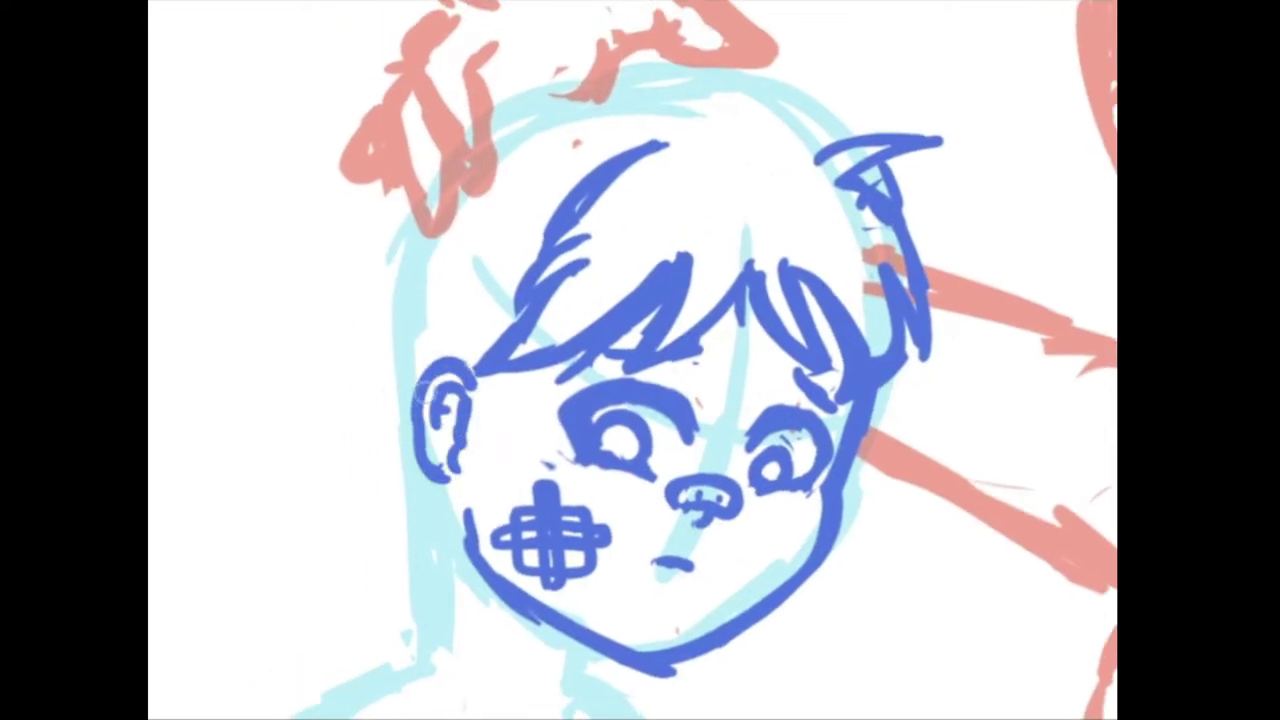
mouse_move(470, 458)
mouse_down()
mouse_move(498, 382)
mouse_move(506, 270)
mouse_up()
drag(455, 425, 392, 492)
mouse_move(400, 425)
mouse_down()
mouse_move(455, 470)
mouse_move(405, 268)
mouse_up()
- Ink hair along the top of the head and across the forehead
mouse_move(420, 338)
mouse_down()
mouse_move(380, 436)
mouse_move(420, 556)
mouse_up()
mouse_move(418, 403)
mouse_down()
mouse_move(380, 349)
mouse_move(456, 222)
mouse_up()
drag(426, 296, 588, 262)
mouse_move(415, 258)
mouse_down()
mouse_move(566, 257)
mouse_move(634, 286)
mouse_up()
drag(530, 225, 465, 290)
drag(550, 245, 465, 280)
drag(762, 264, 735, 286)
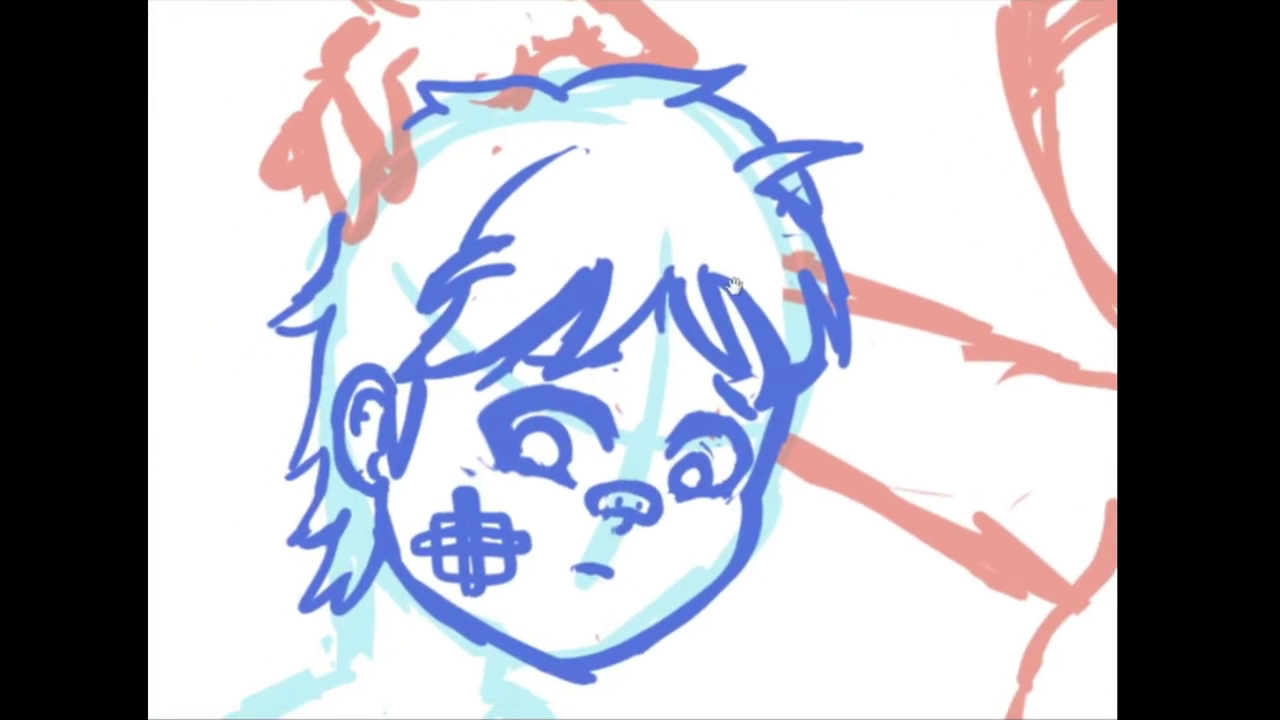
- Ink zigzag side hair over the ear and down the left side of the head
drag(312, 368, 264, 428)
drag(348, 350, 306, 392)
mouse_move(370, 298)
mouse_down()
mouse_move(270, 430)
mouse_move(282, 560)
mouse_up()
drag(334, 466, 308, 536)
drag(400, 560, 372, 622)
mouse_move(570, 715)
mouse_down()
mouse_move(682, 531)
mouse_move(760, 360)
mouse_up()
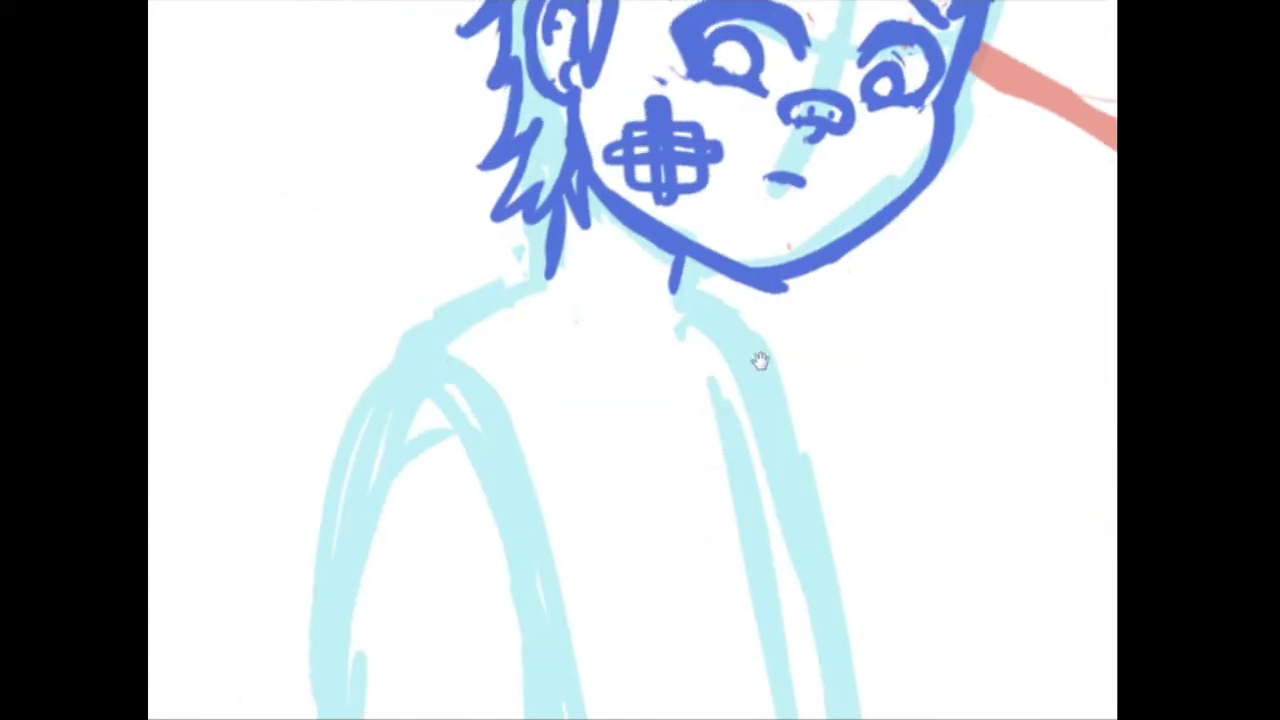
- Ink the boy's shirt neckline, collar, neck details and left shoulder in blue
scroll(434, 634, up, 3)
drag(448, 432, 640, 468)
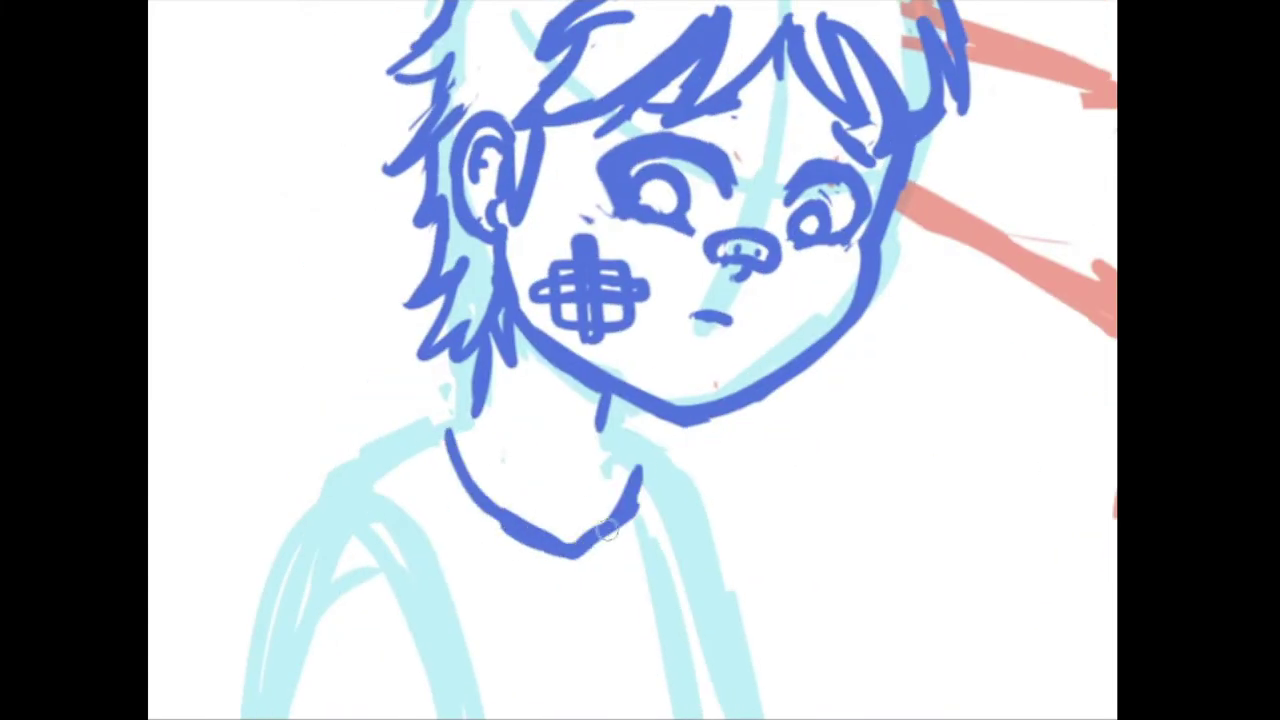
scroll(607, 531, down, 3)
drag(560, 450, 660, 432)
scroll(571, 449, down, 3)
scroll(571, 449, up, 1)
drag(420, 295, 330, 475)
drag(540, 232, 440, 290)
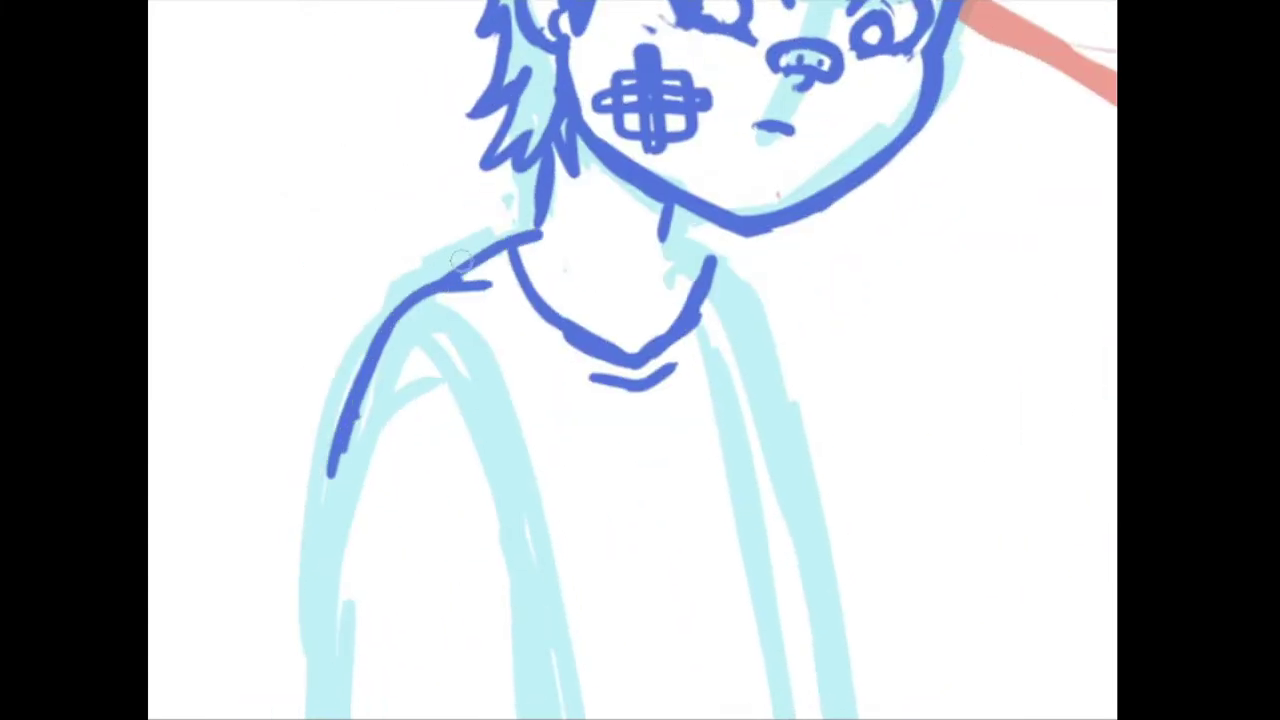
drag(665, 205, 672, 258)
drag(545, 170, 532, 245)
- Ink the short sleeve's right edge, bottom and left outline with a diagonal stroke
scroll(670, 190, down, 2)
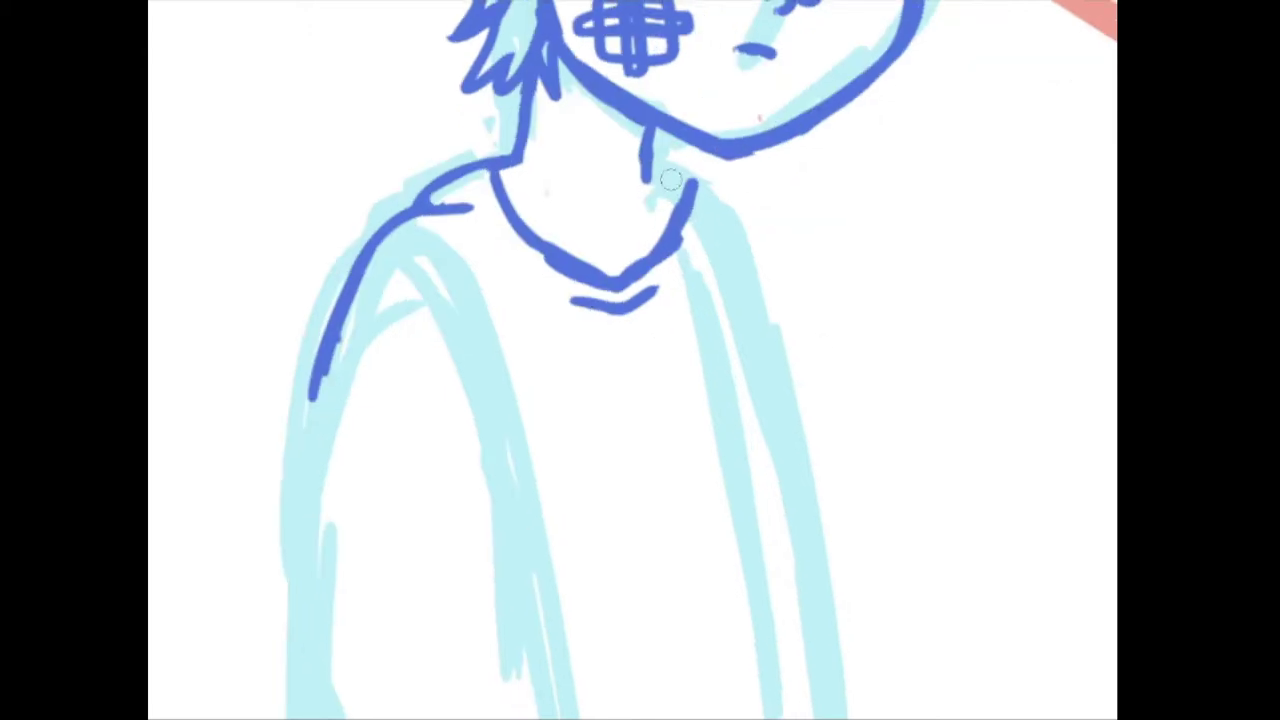
scroll(670, 180, down, 3)
drag(677, 125, 654, 368)
drag(486, 337, 663, 377)
scroll(537, 363, up, 2)
drag(495, 222, 480, 440)
key(ctrl+z)
drag(480, 210, 462, 460)
drag(470, 320, 505, 420)
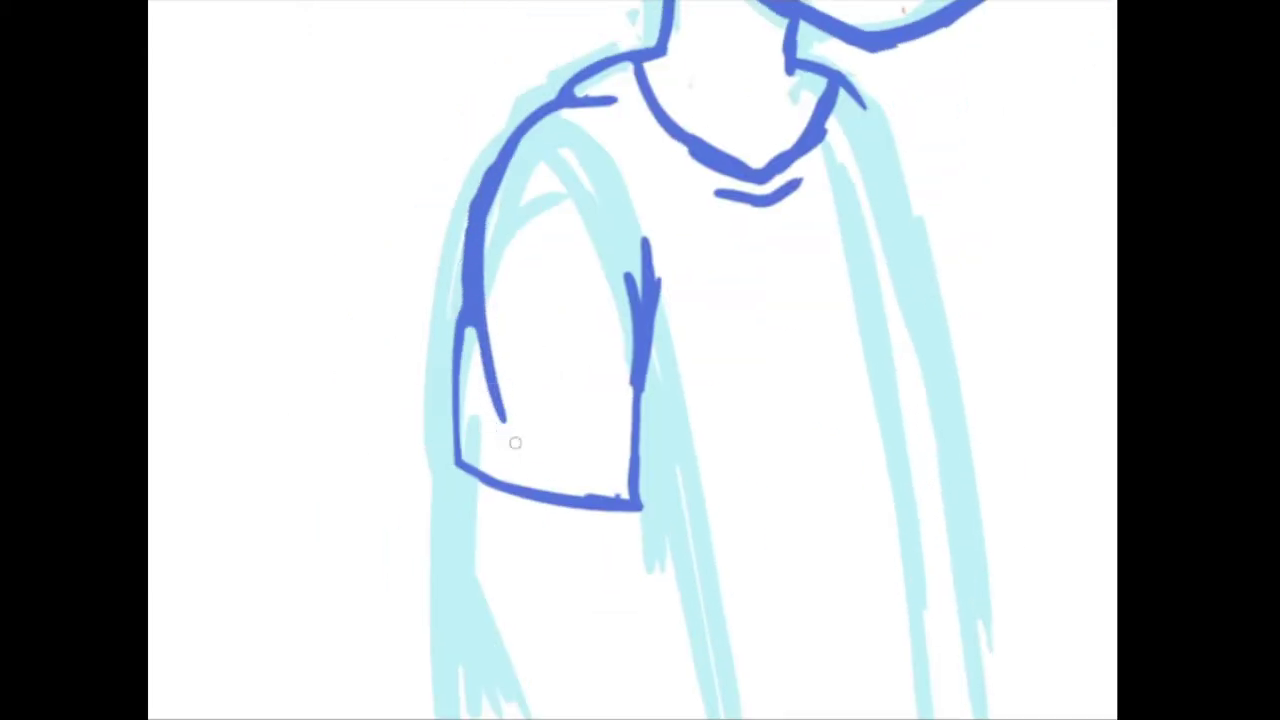
scroll(515, 443, down, 3)
- Ink the lower arm, torso outline and folds, right shoulder and sleeve cuff
drag(428, 300, 428, 530)
drag(586, 314, 586, 530)
scroll(586, 530, up, 3)
drag(655, 245, 695, 465)
drag(540, 365, 697, 539)
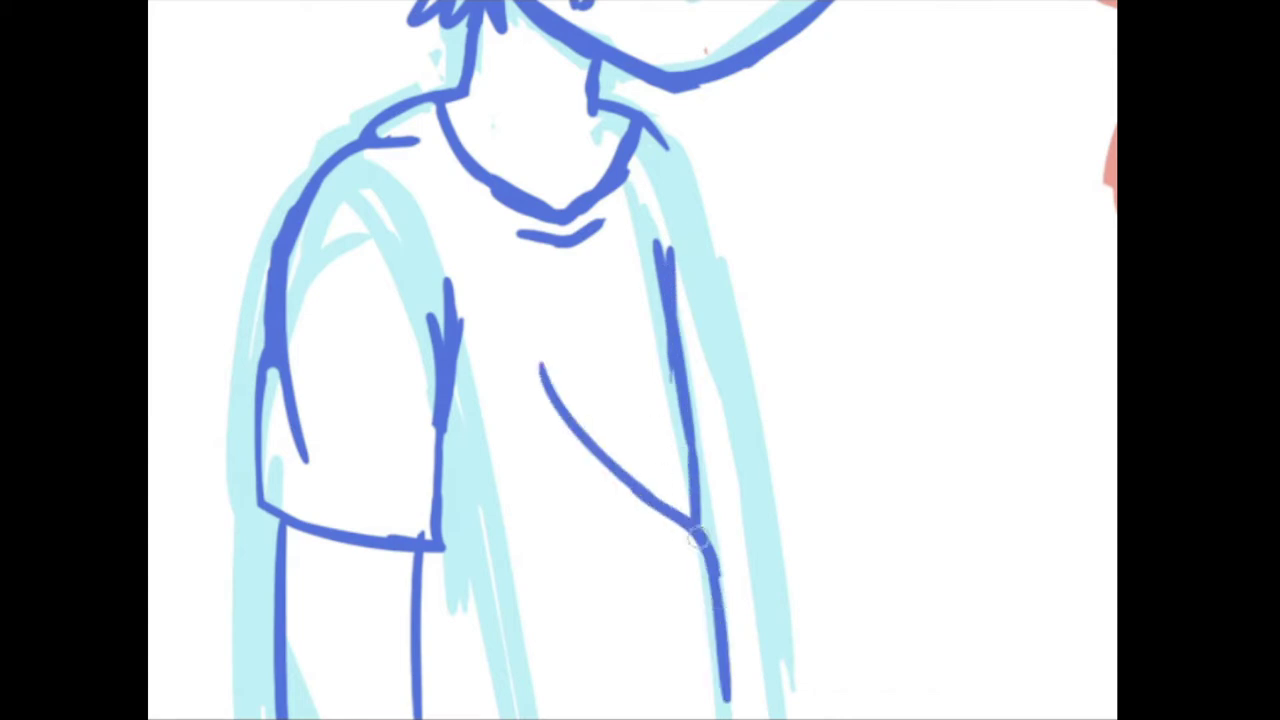
scroll(697, 540, down, 2)
drag(400, 430, 520, 635)
scroll(520, 635, up, 1)
drag(595, 100, 665, 300)
drag(655, 455, 705, 435)
mouse_move(690, 440)
mouse_down()
mouse_move(722, 650)
mouse_move(750, 570)
mouse_up()
- Touch up the right arm and redraw the stroke along the boy's right torso
scroll(744, 314, down, 2)
scroll(744, 330, up, 3)
drag(652, 226, 680, 432)
scroll(744, 314, down, 2)
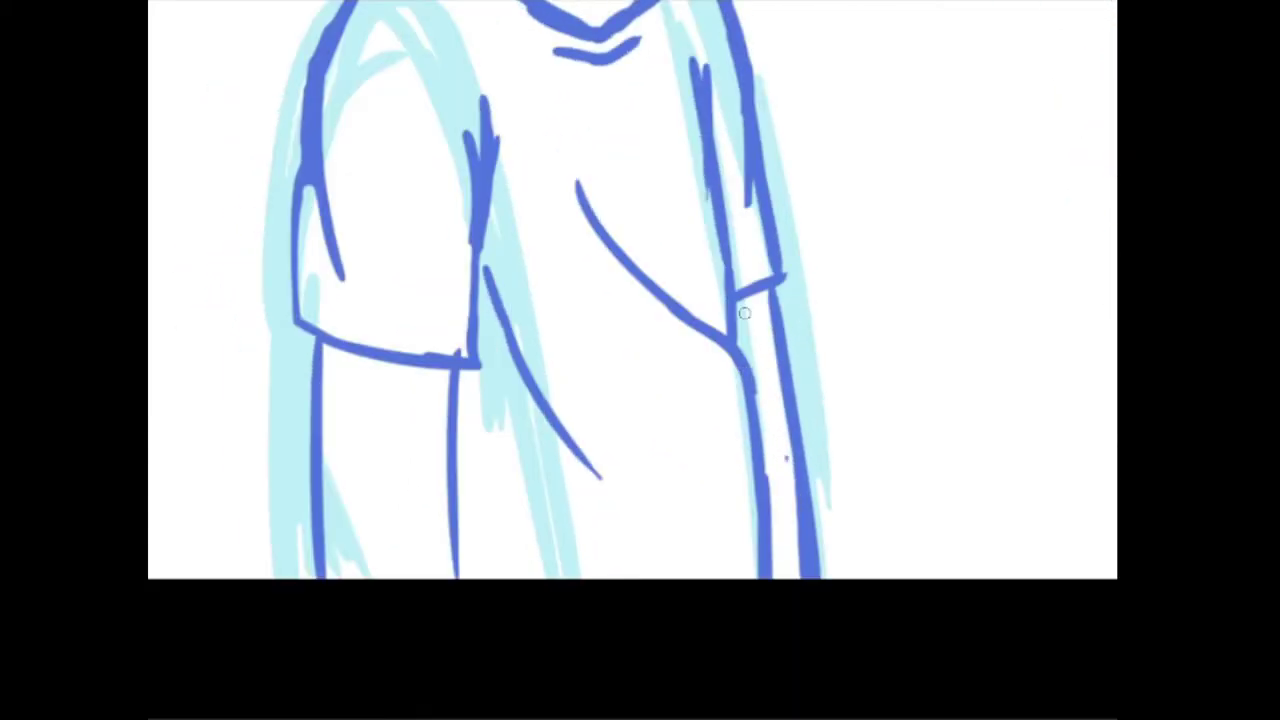
drag(692, 316, 745, 430)
key(ctrl+z)
drag(640, 285, 745, 420)
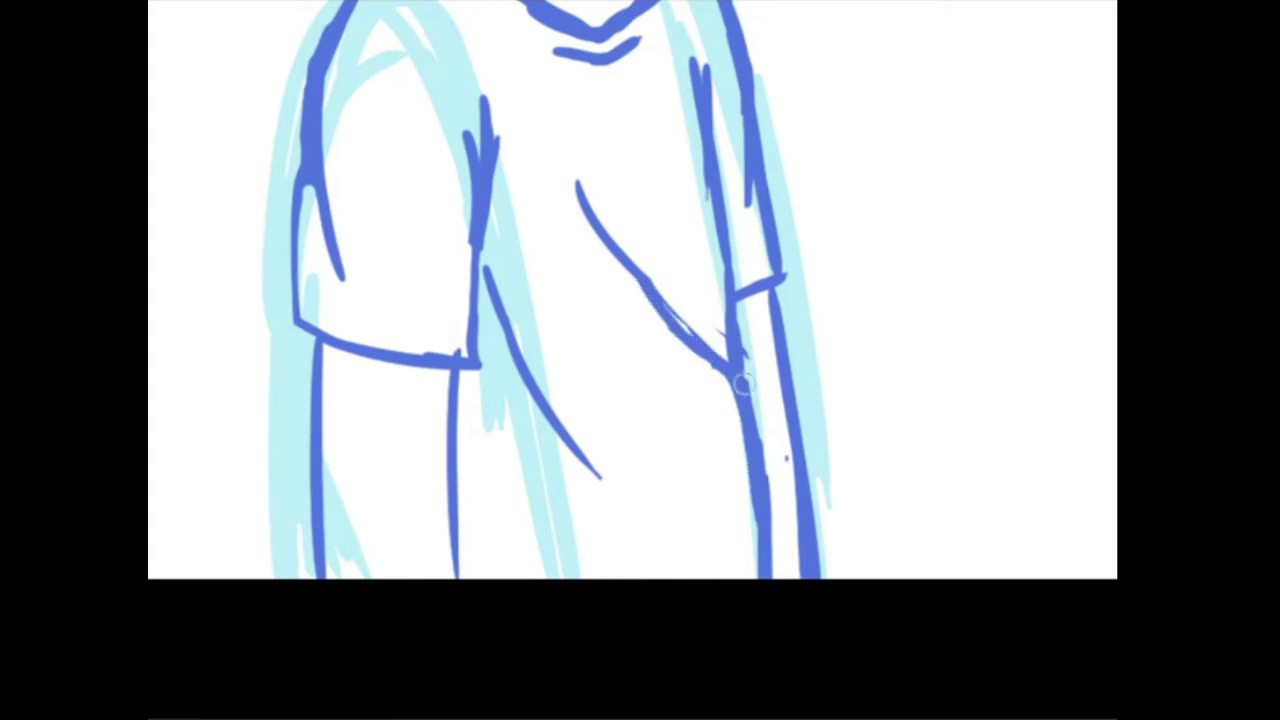
- Lasso the boy's torso and put it in a Free Transform box
scroll(472, 399, up, 3)
scroll(472, 399, down, 2)
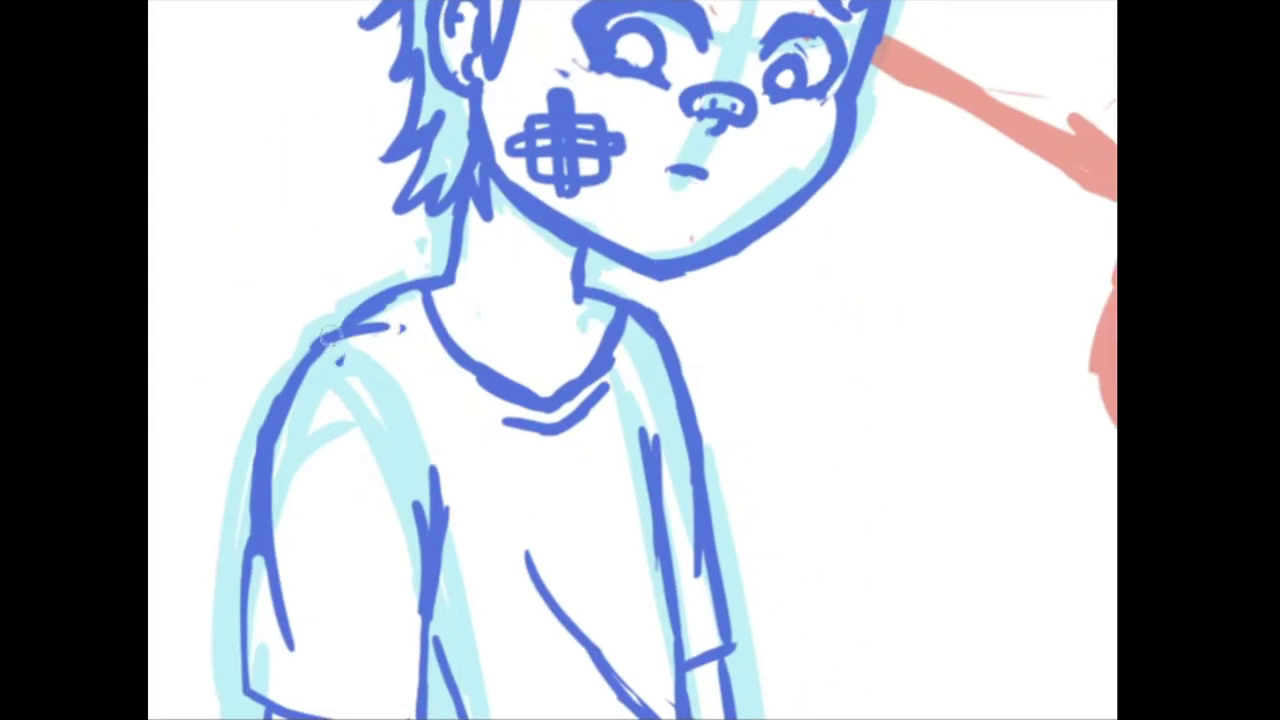
scroll(632, 414, up, 2)
scroll(632, 414, down, 2)
scroll(509, 380, up, 2)
scroll(686, 320, down, 3)
scroll(686, 320, up, 1)
mouse_move(320, 650)
mouse_down()
mouse_move(452, 333)
mouse_move(625, 650)
mouse_up()
key(ctrl+t)
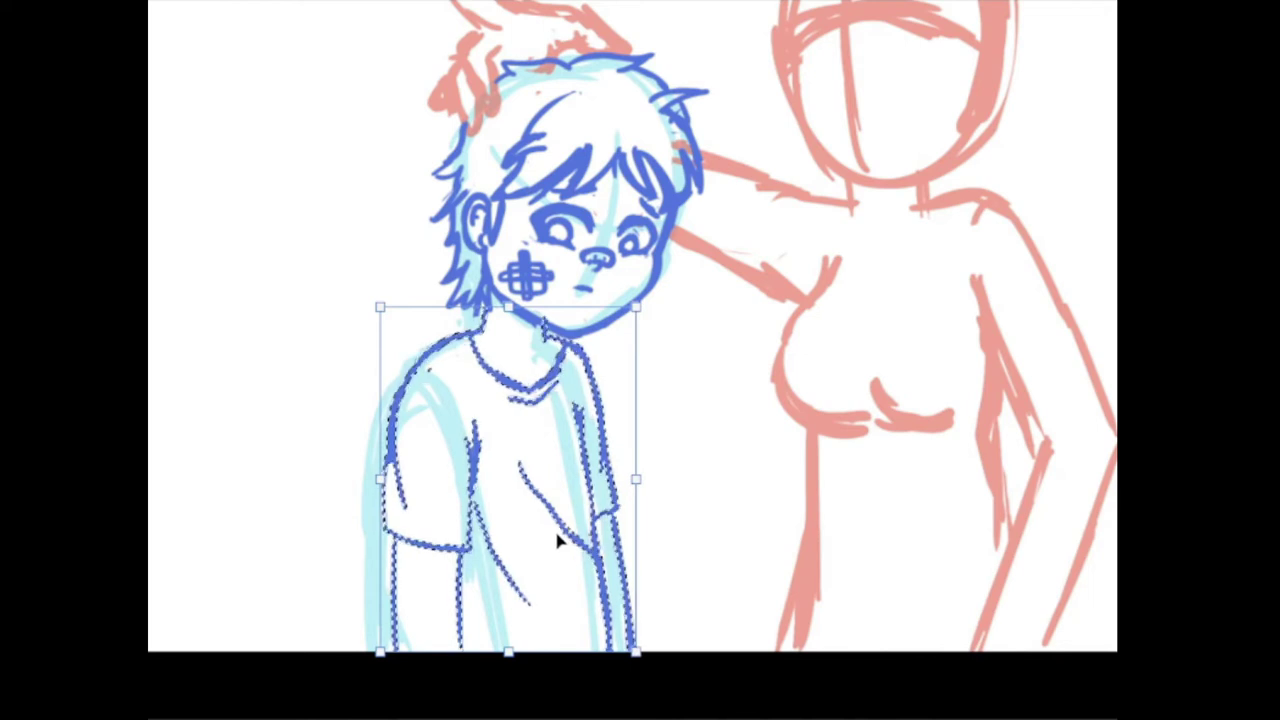
- Drag the top transform handle up to make the boy's torso slightly taller
drag(510, 312, 510, 304)
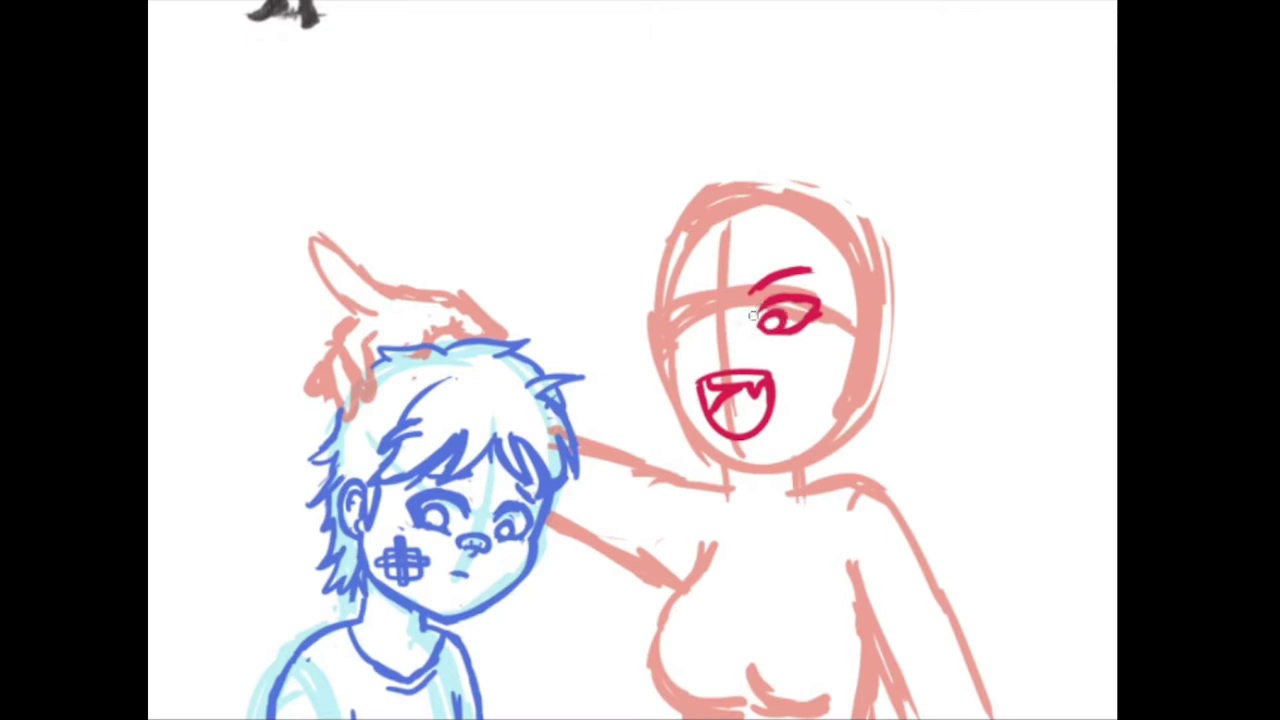
- Skew the red eye into a slanted shape and place a tilted copy on the left
key(ctrl+t)
drag(952, 180, 983, 177)
drag(962, 360, 958, 378)
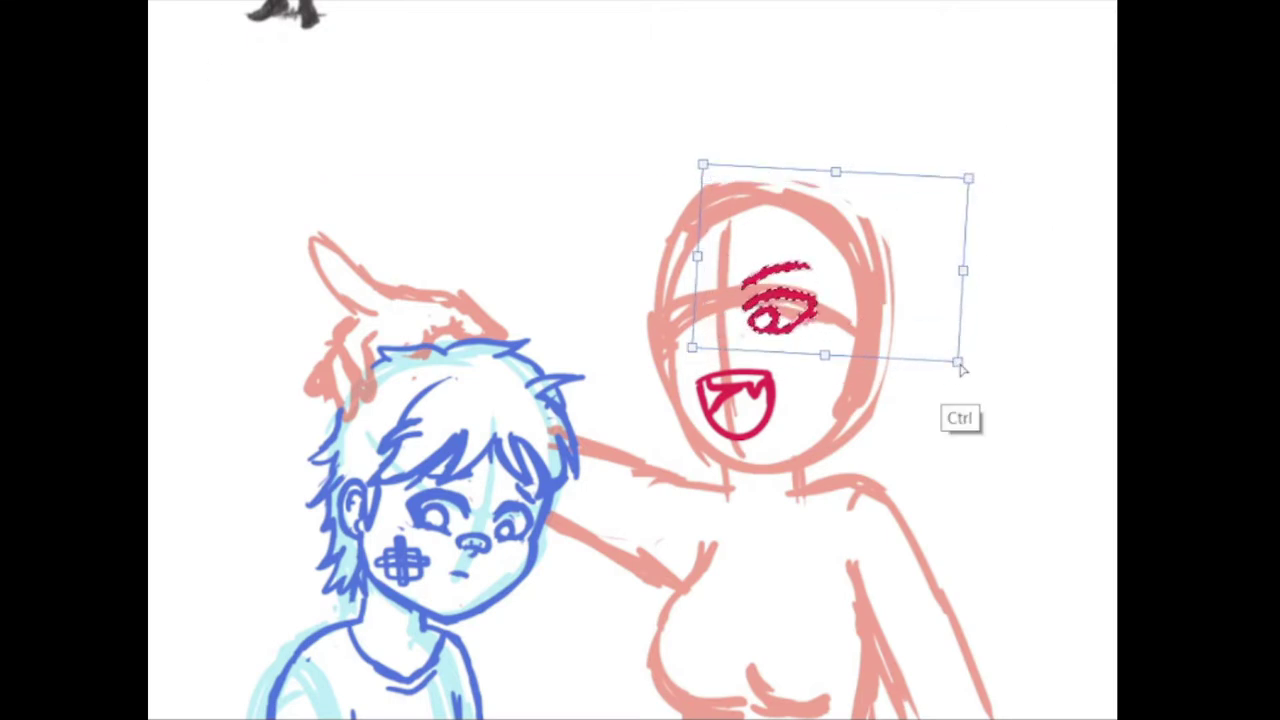
key(Return)
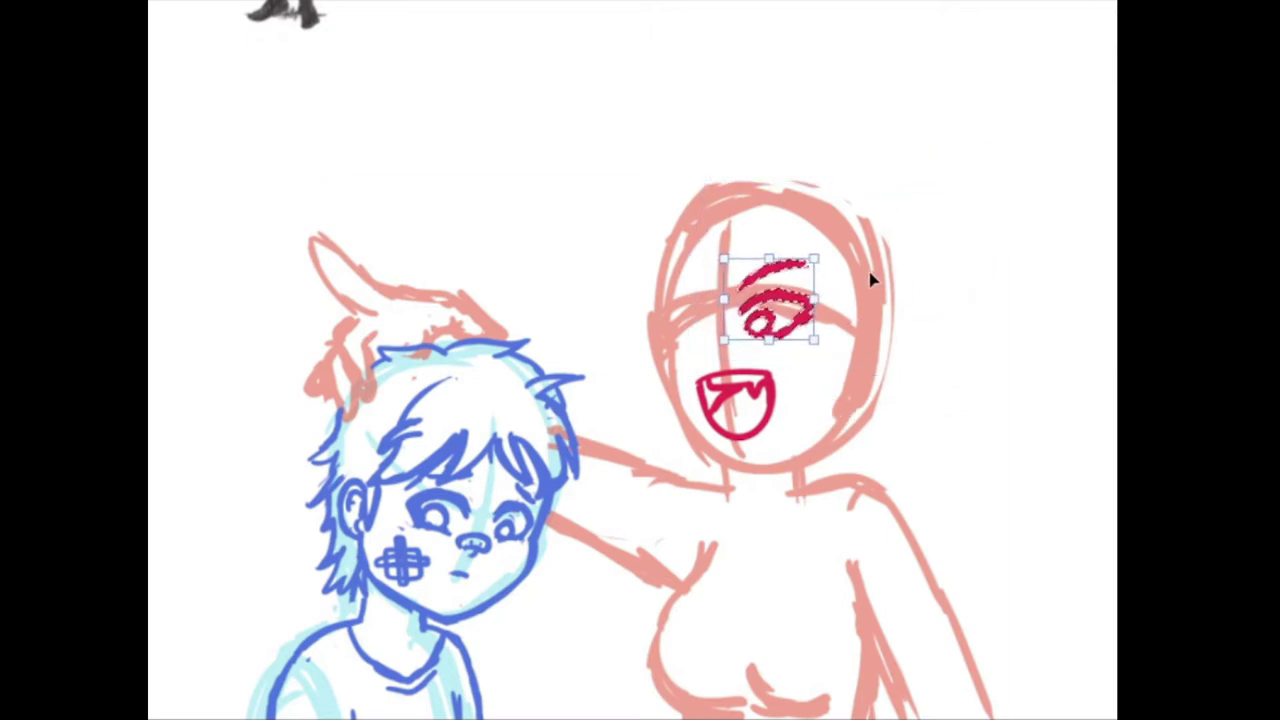
drag(885, 285, 805, 290)
click(286, 380)
mouse_move(690, 313)
mouse_down()
mouse_move(716, 305)
mouse_move(694, 272)
mouse_up()
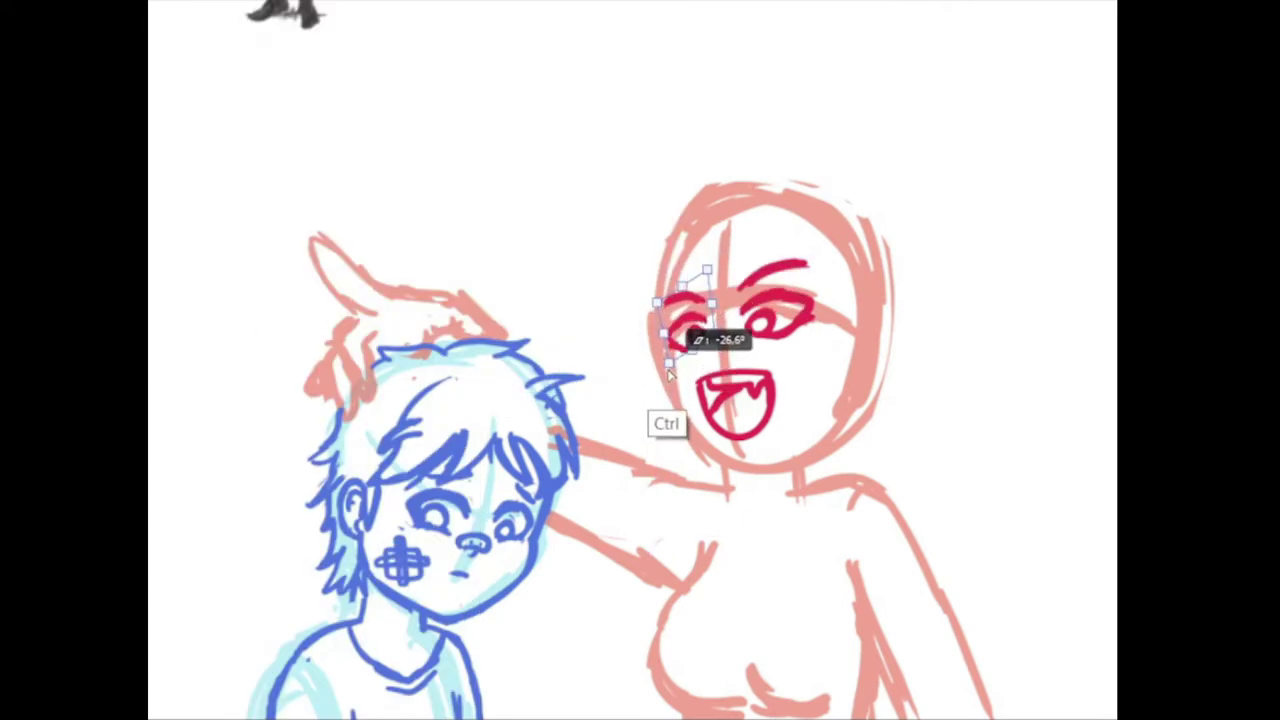
key(Return)
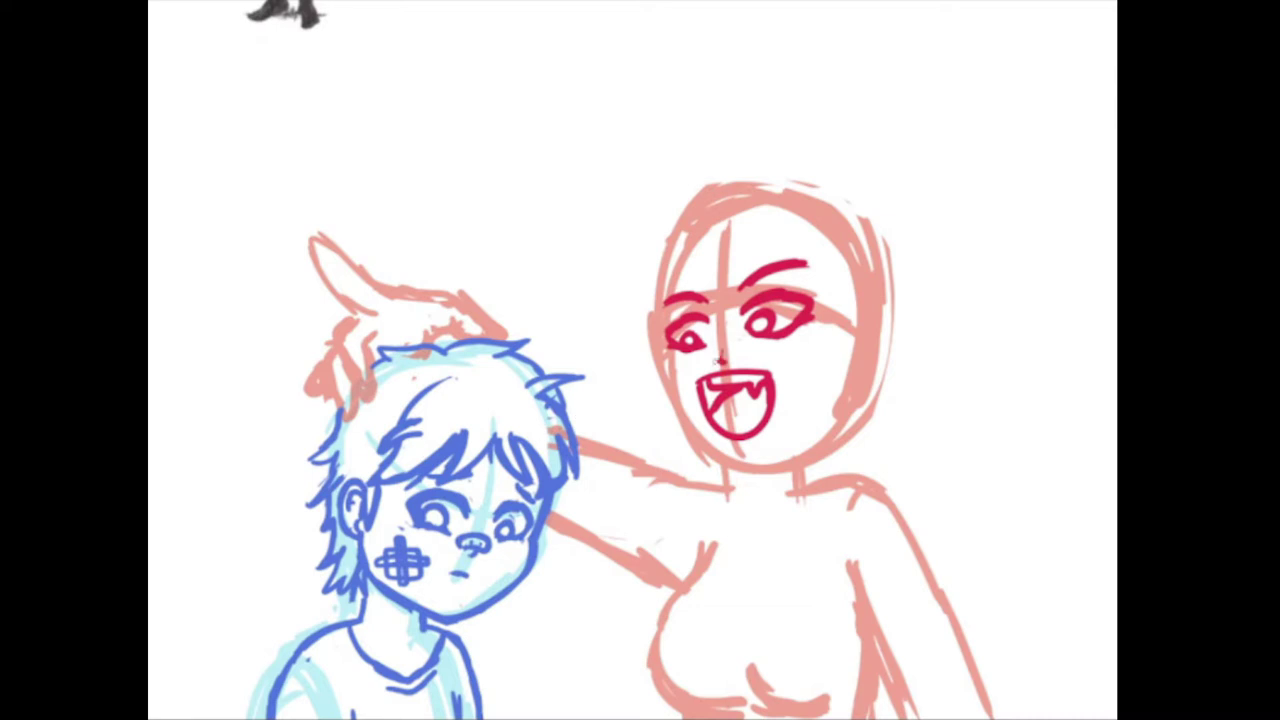
- Transform the mouth, then skew both eyes' right side slightly downward before warping
key(ctrl+t)
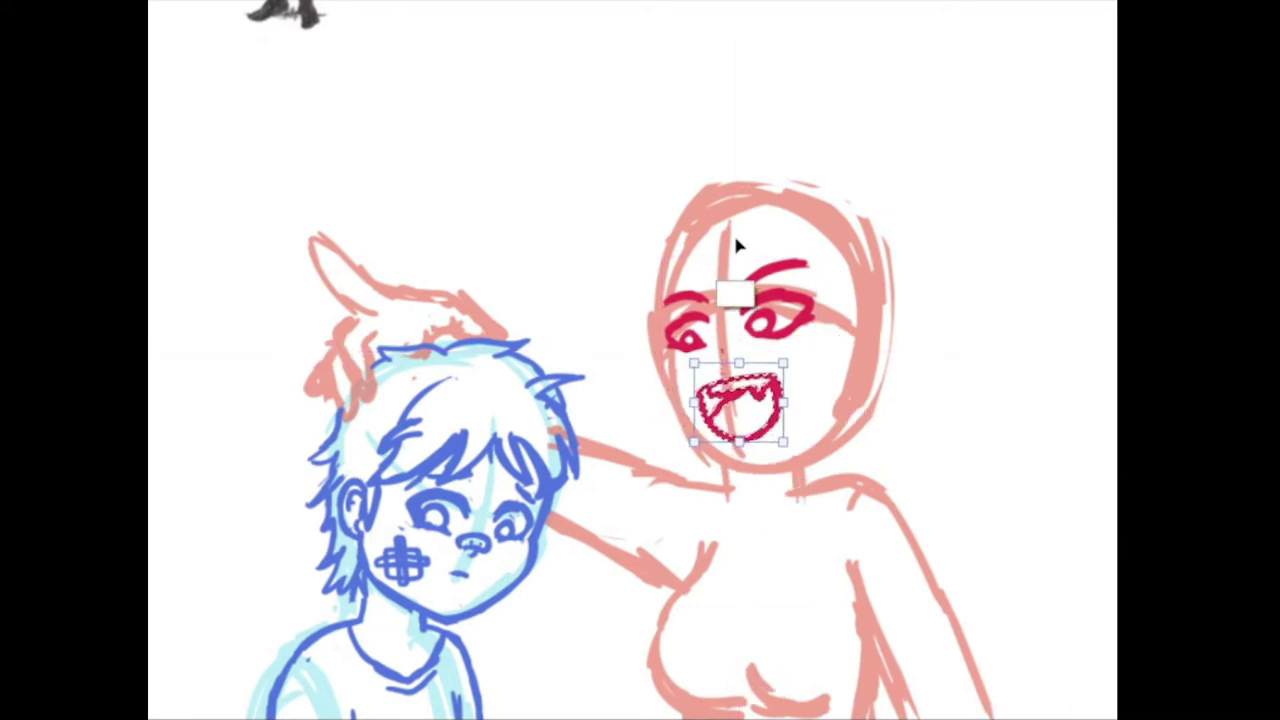
key(ctrl+t)
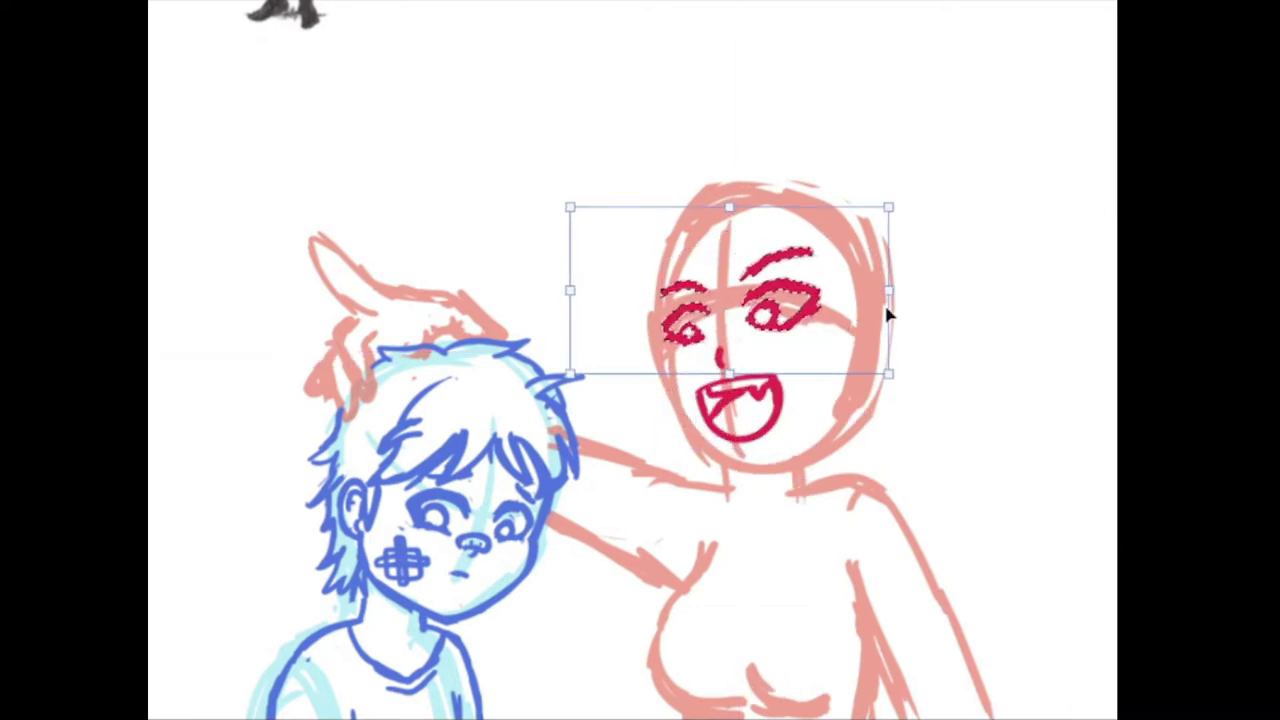
drag(886, 286, 888, 297)
key(Return)
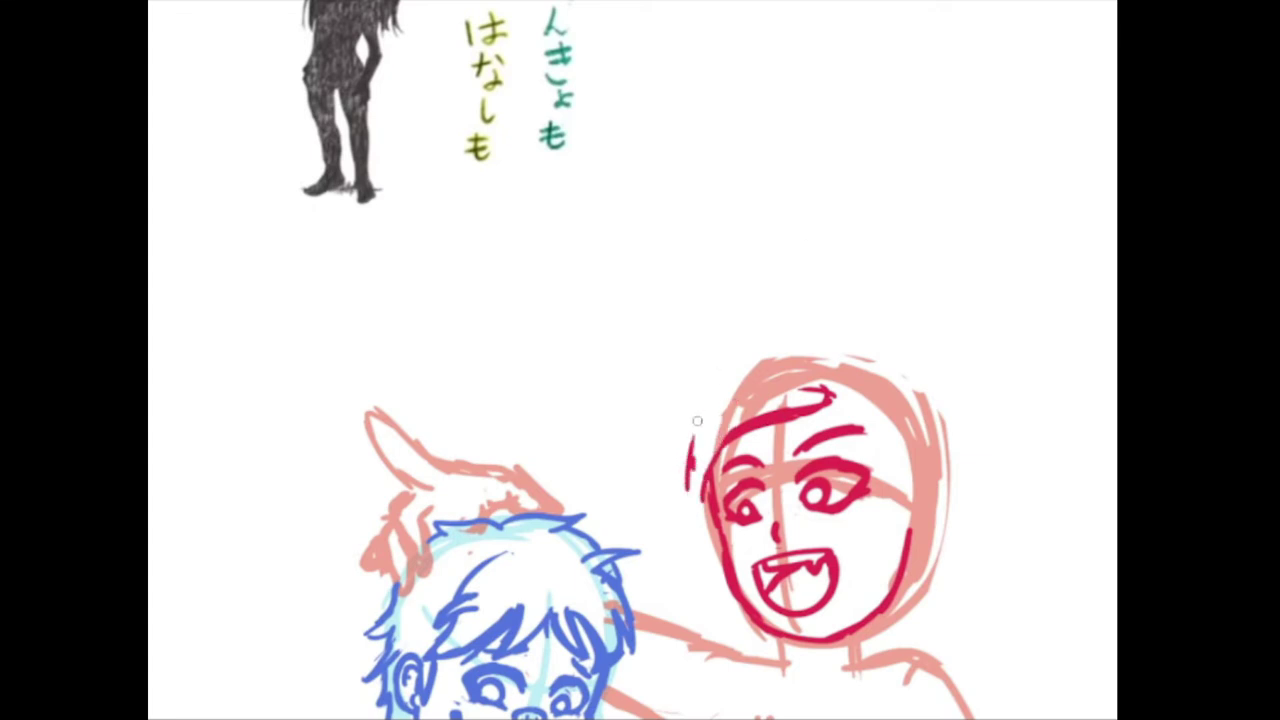
- Draw the woman's red hair outline: the top arc and both sides extended downward
drag(820, 400, 688, 480)
drag(712, 388, 708, 500)
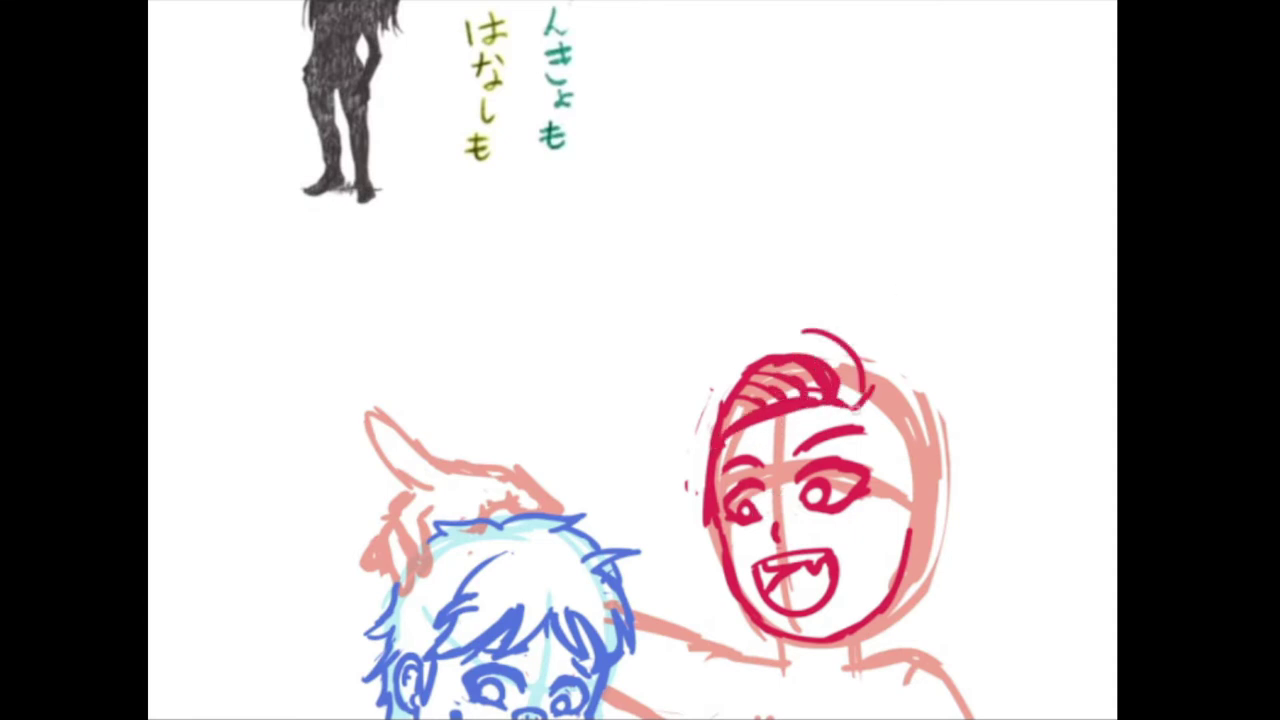
drag(724, 366, 858, 408)
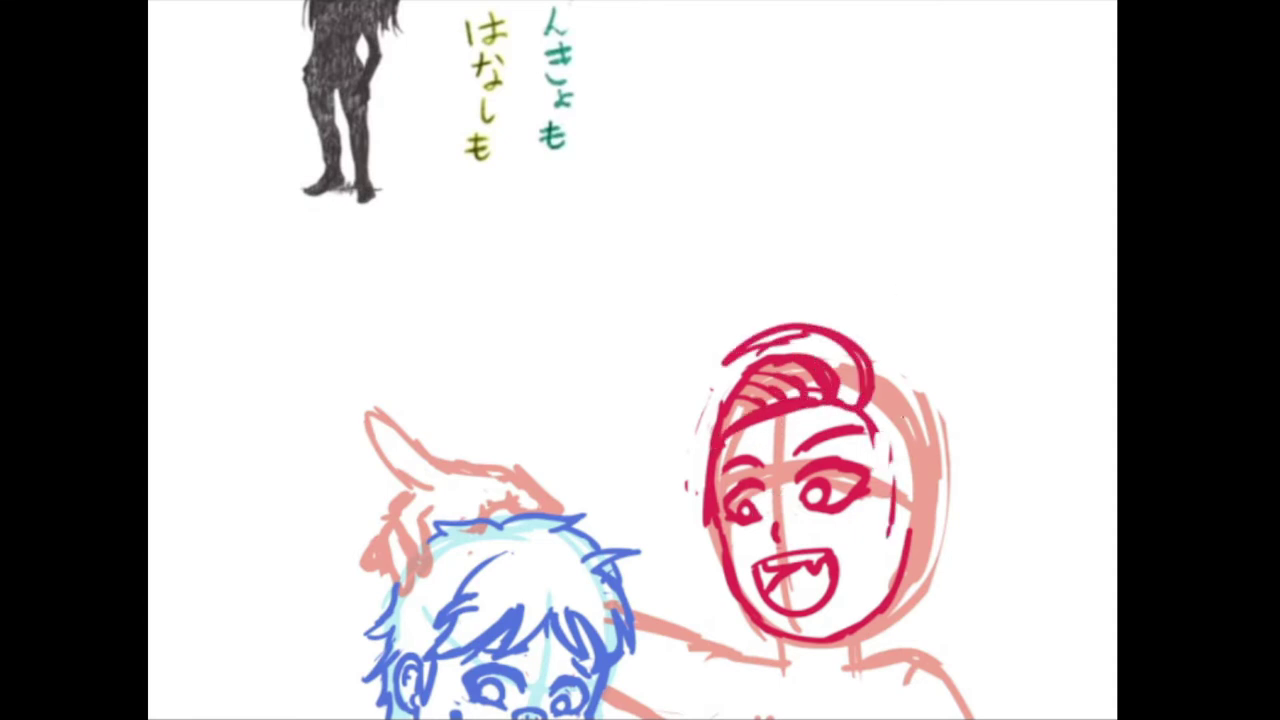
drag(973, 508, 913, 423)
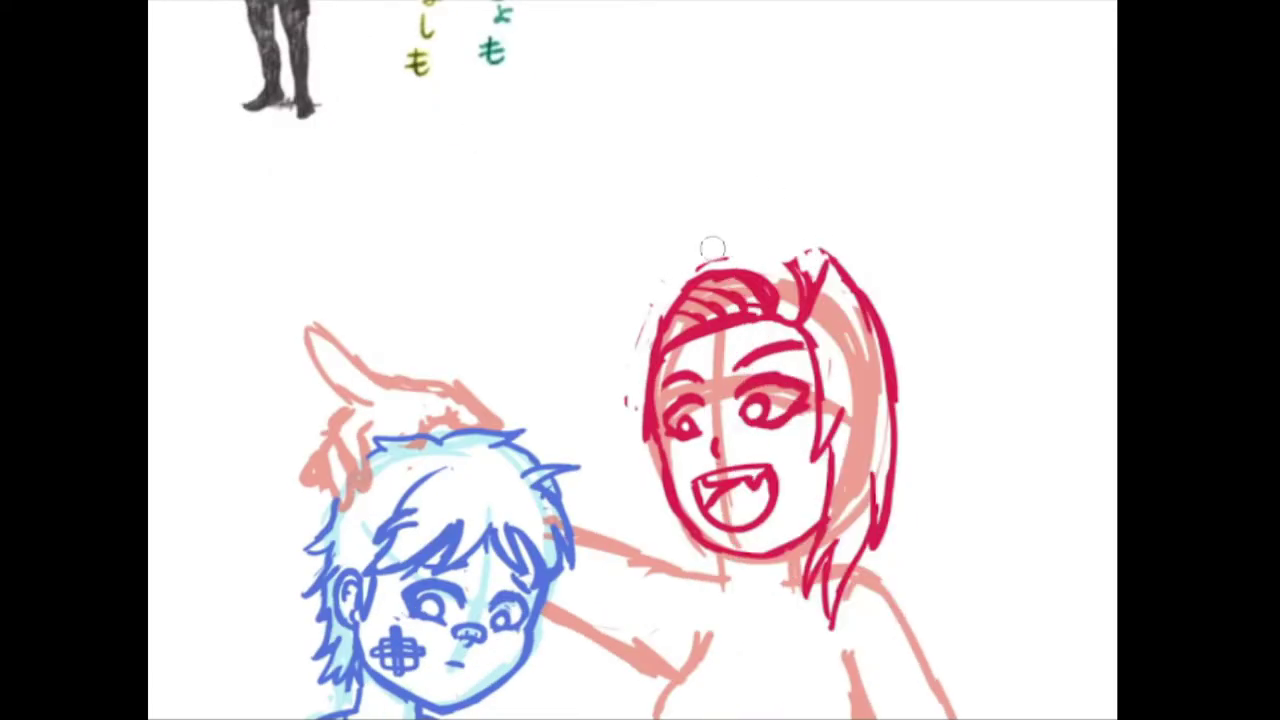
key(ctrl+z)
mouse_move(632, 302)
mouse_down()
mouse_move(785, 229)
mouse_move(862, 294)
mouse_up()
drag(700, 400, 728, 485)
drag(660, 376, 645, 540)
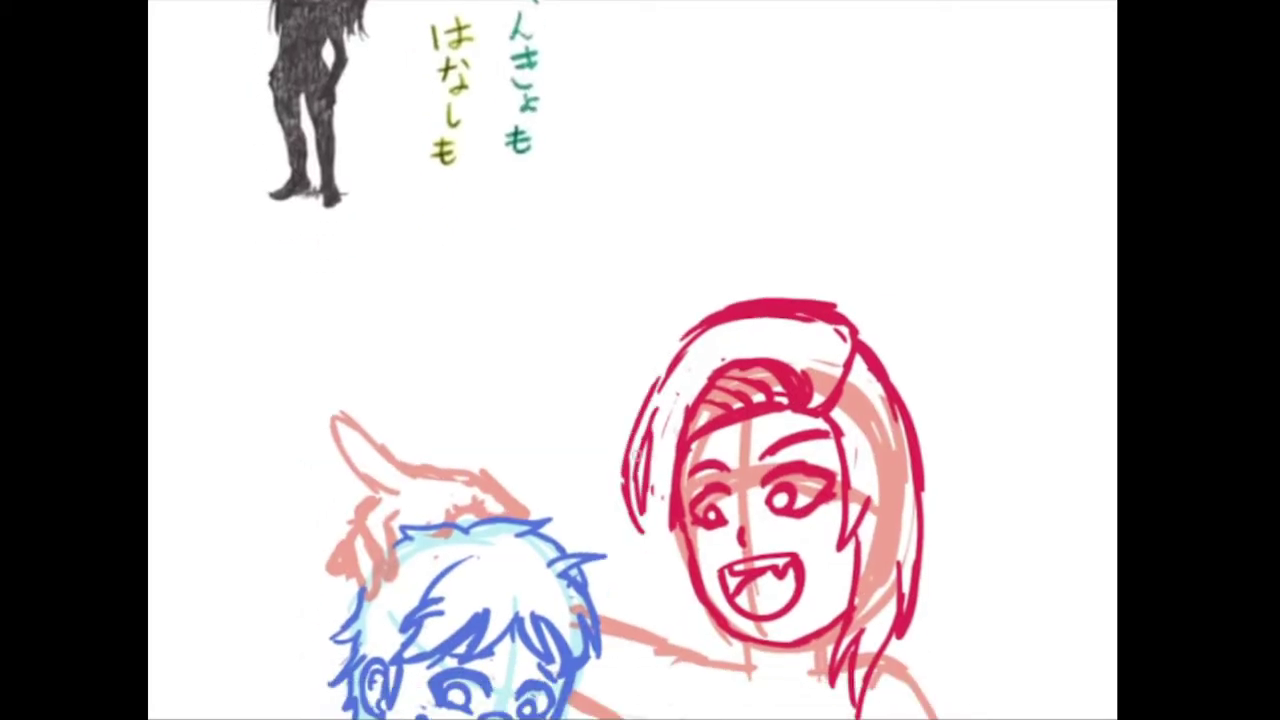
scroll(634, 453, down, 2)
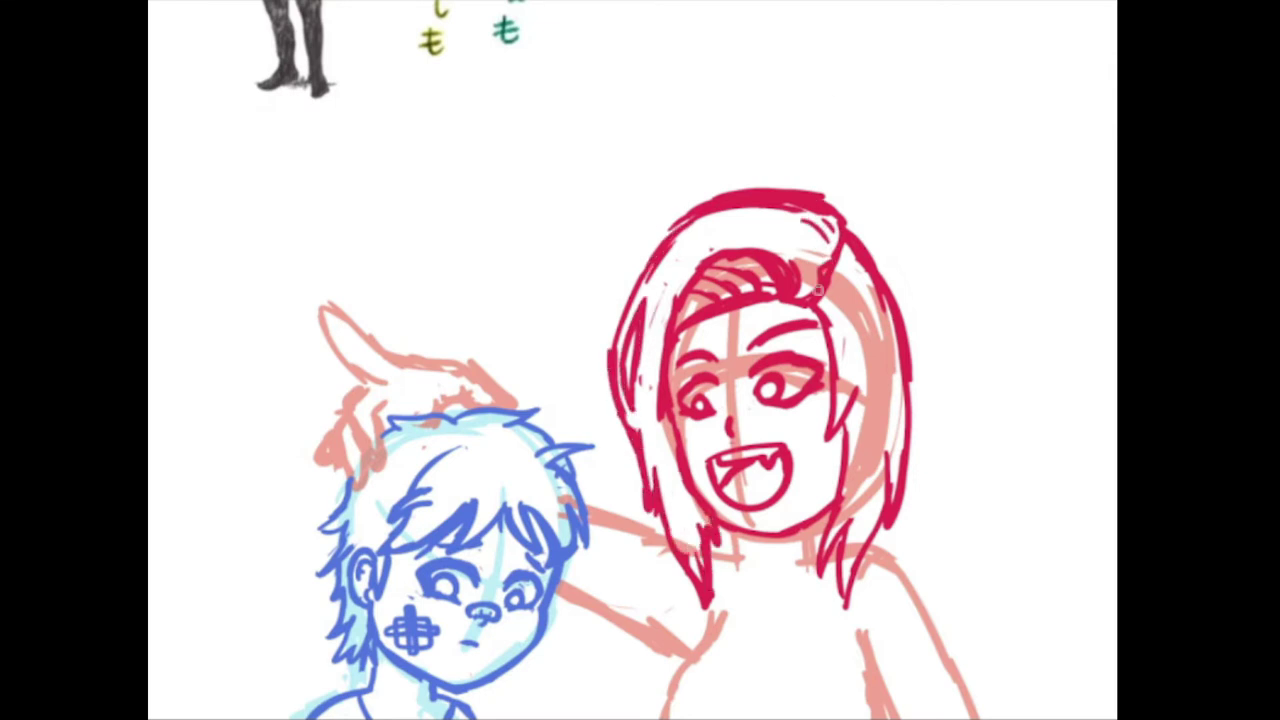
scroll(915, 321, down, 5)
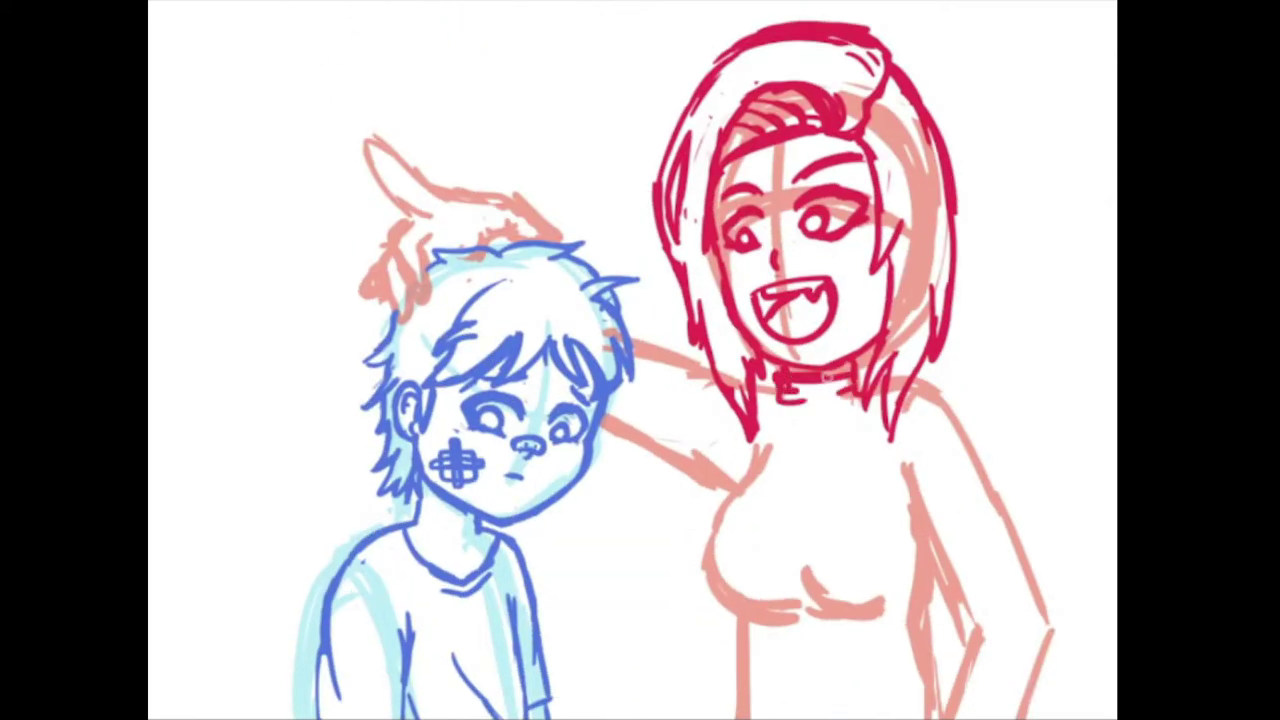
- Outline her chest and torso in red and touch up her hand on the boy's hair
drag(756, 443, 728, 565)
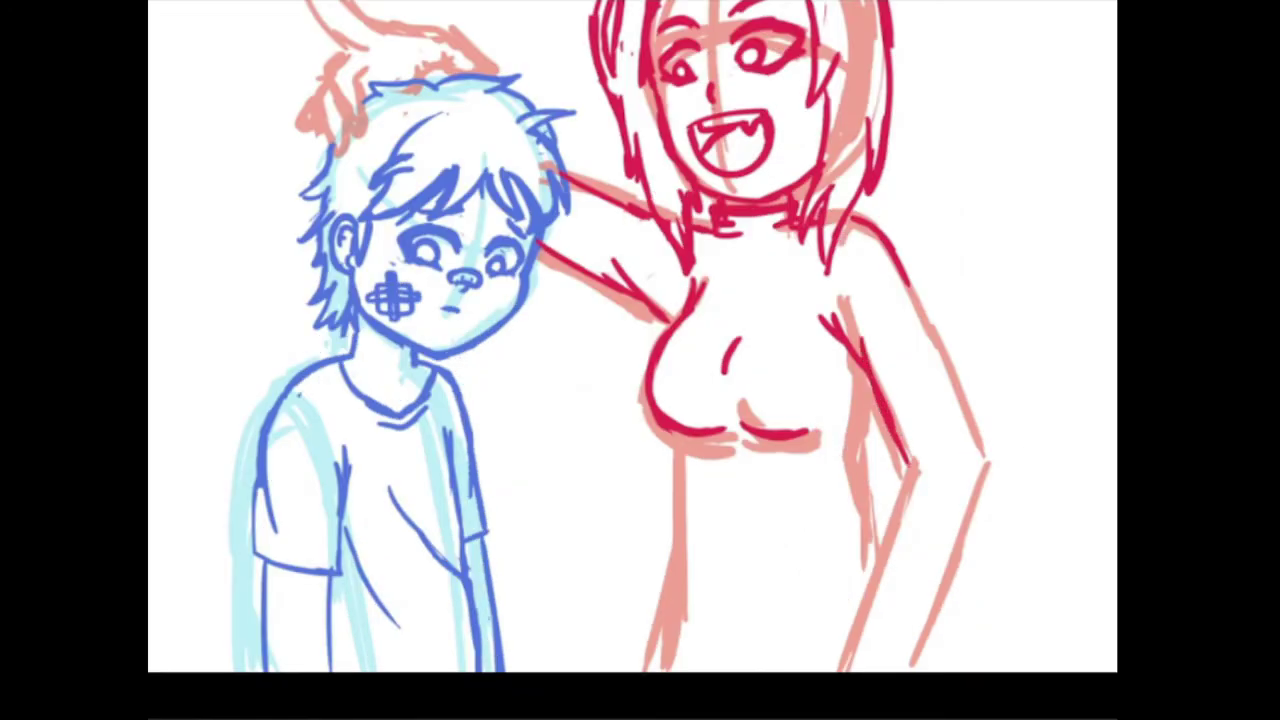
drag(922, 455, 850, 668)
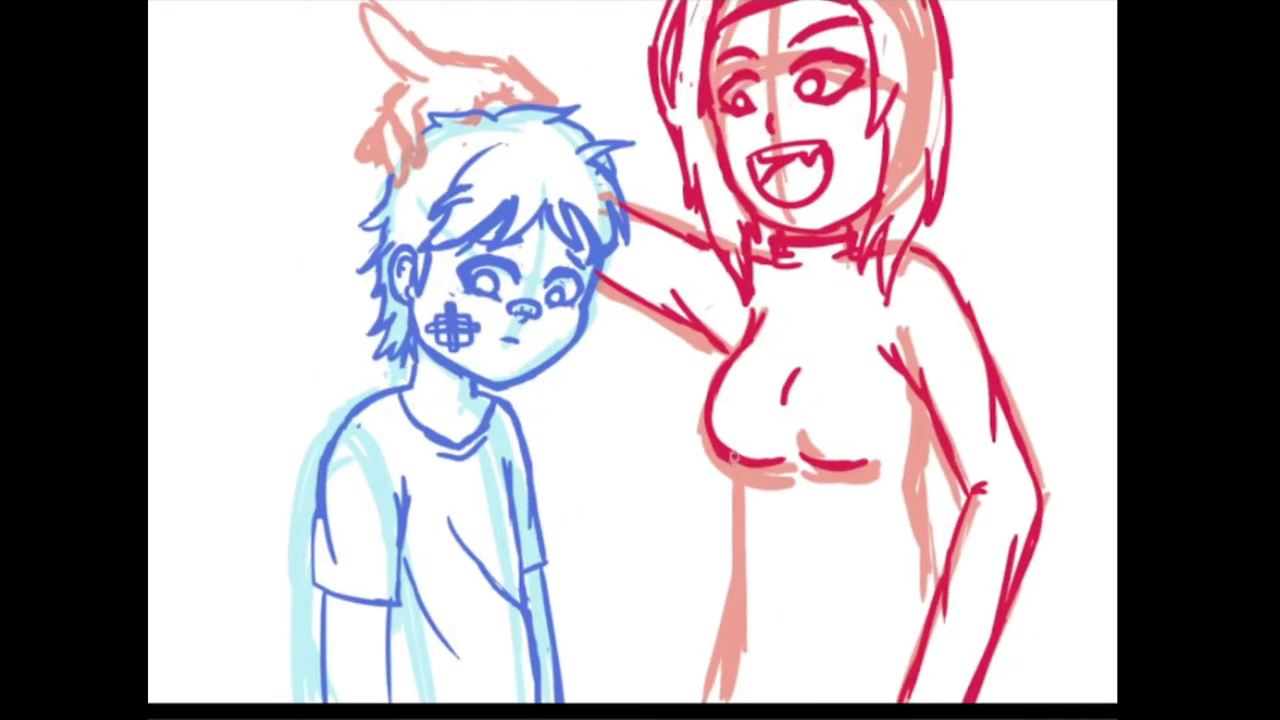
mouse_move(735, 500)
mouse_down()
mouse_move(855, 555)
mouse_move(745, 530)
mouse_up()
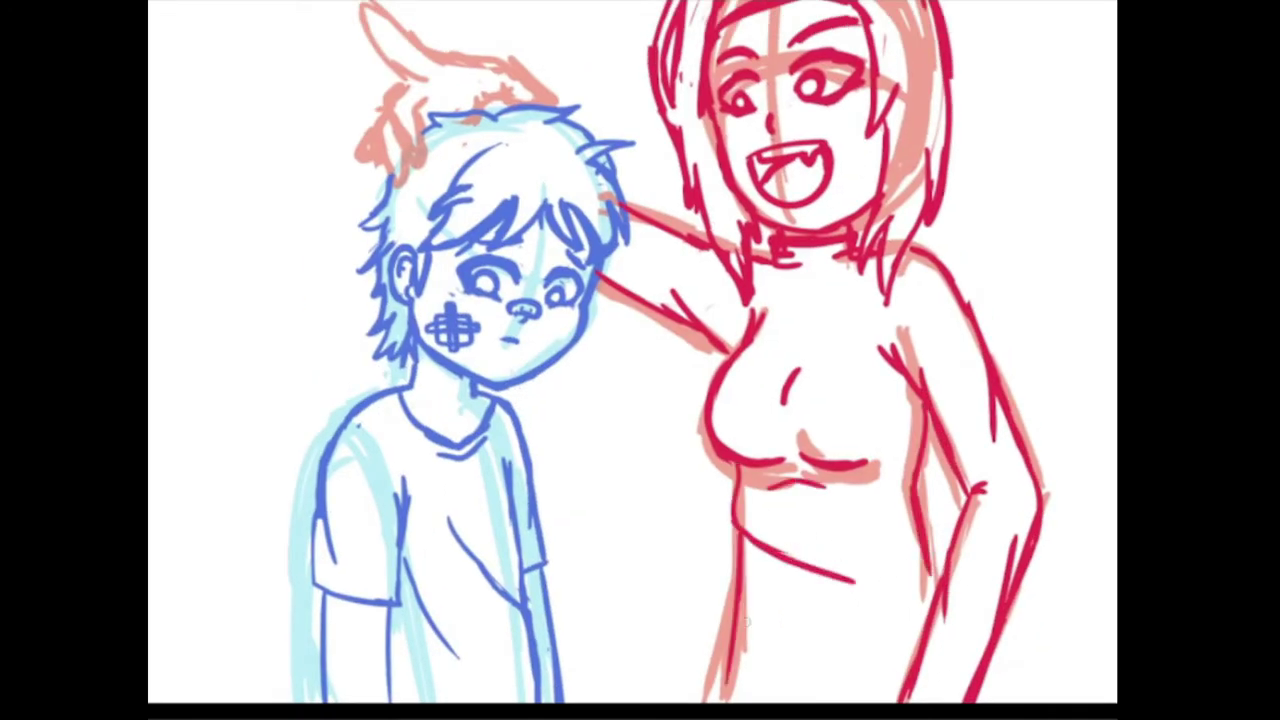
mouse_move(581, 77)
mouse_down()
mouse_move(741, 237)
mouse_move(746, 263)
mouse_up()
drag(640, 298, 680, 282)
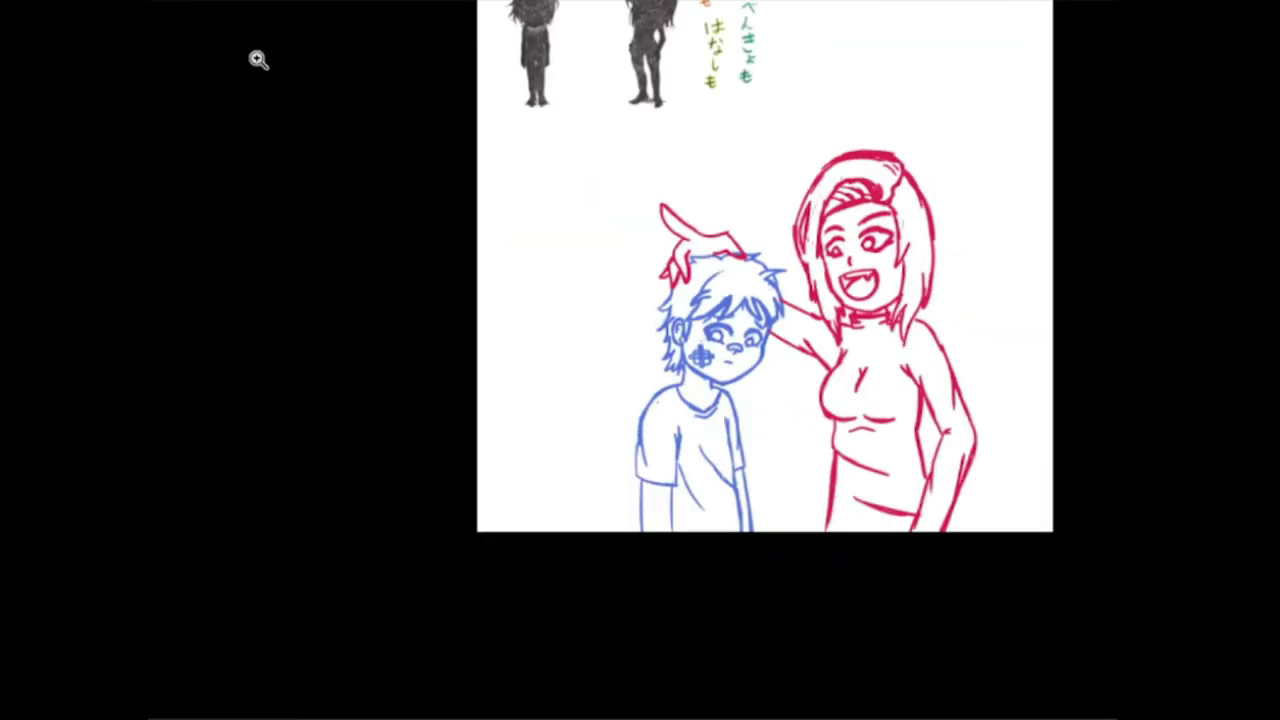
- Lasso the woman's head and scale it up slightly with Ctrl+T
drag(880, 78, 800, 130)
key(ctrl+t)
drag(1010, 78, 925, 318)
key(Return)
key(ctrl+t)
drag(903, 214, 980, 180)
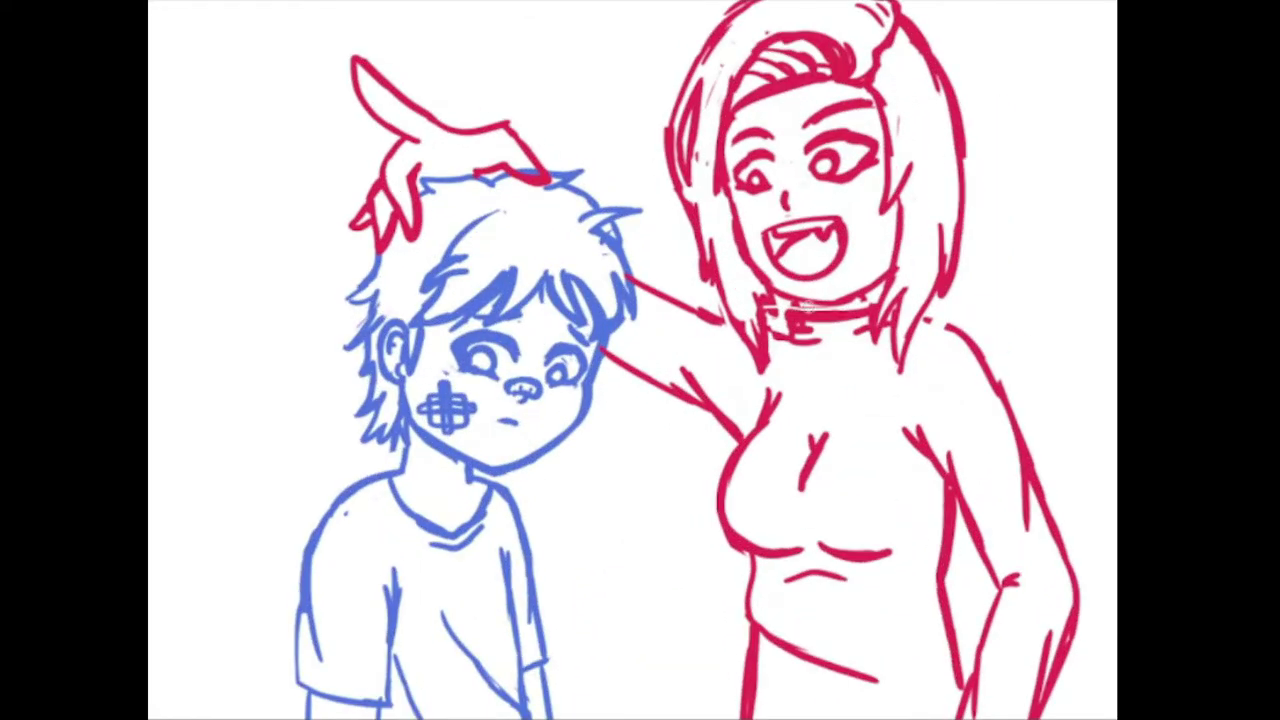
drag(992, 310, 970, 360)
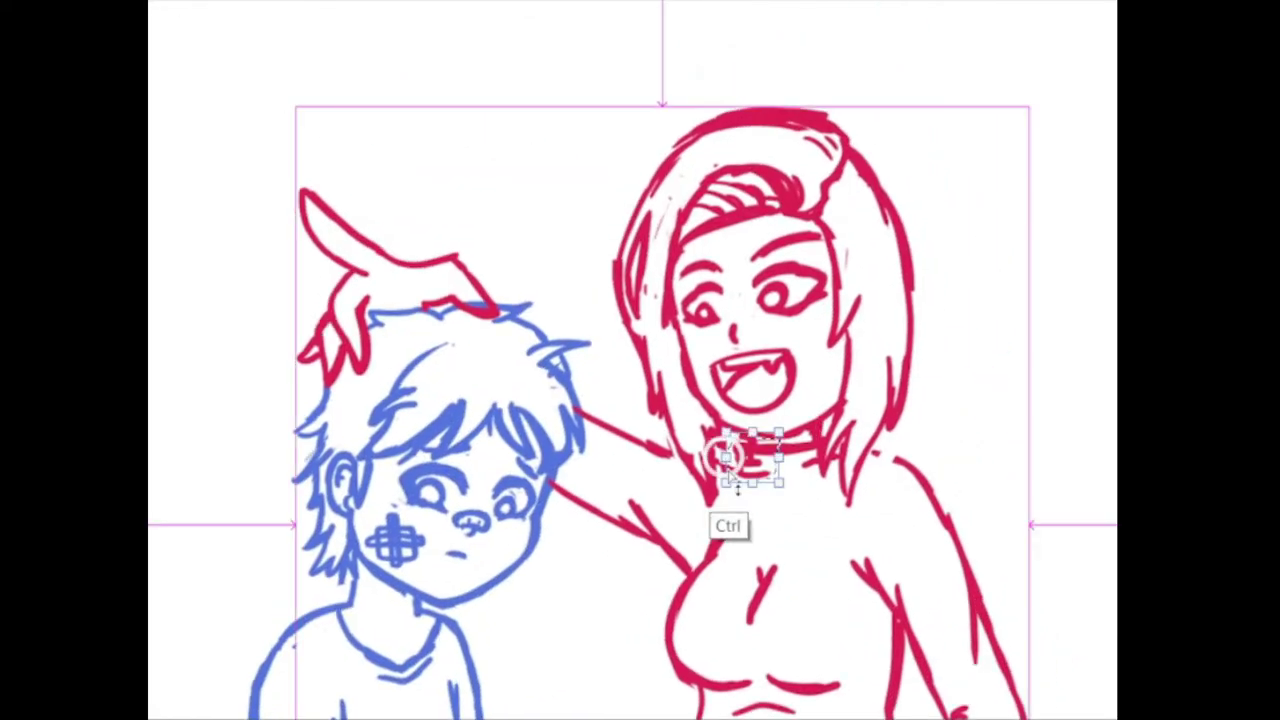
- Over the faded sketches, ink the first black line under the boy's left eye
mouse_move(995, 489)
mouse_down()
mouse_move(972, 284)
mouse_move(1035, 461)
mouse_up()
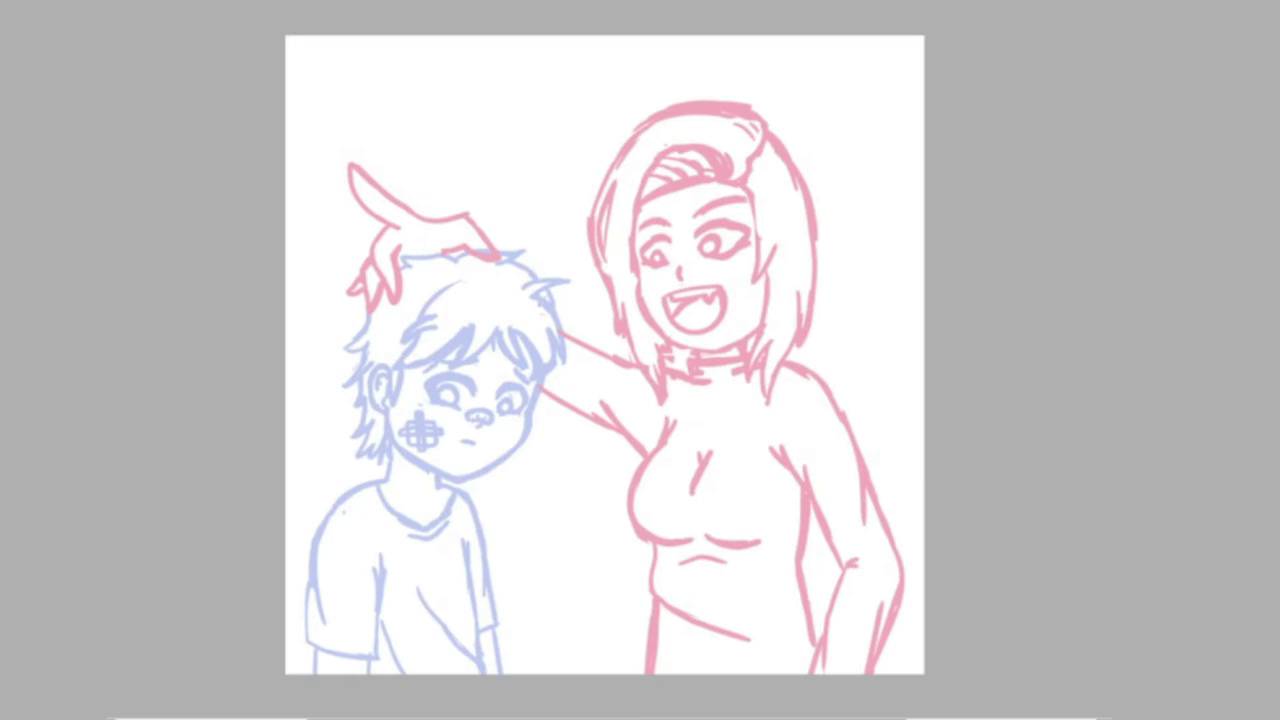
scroll(443, 220, up, 5)
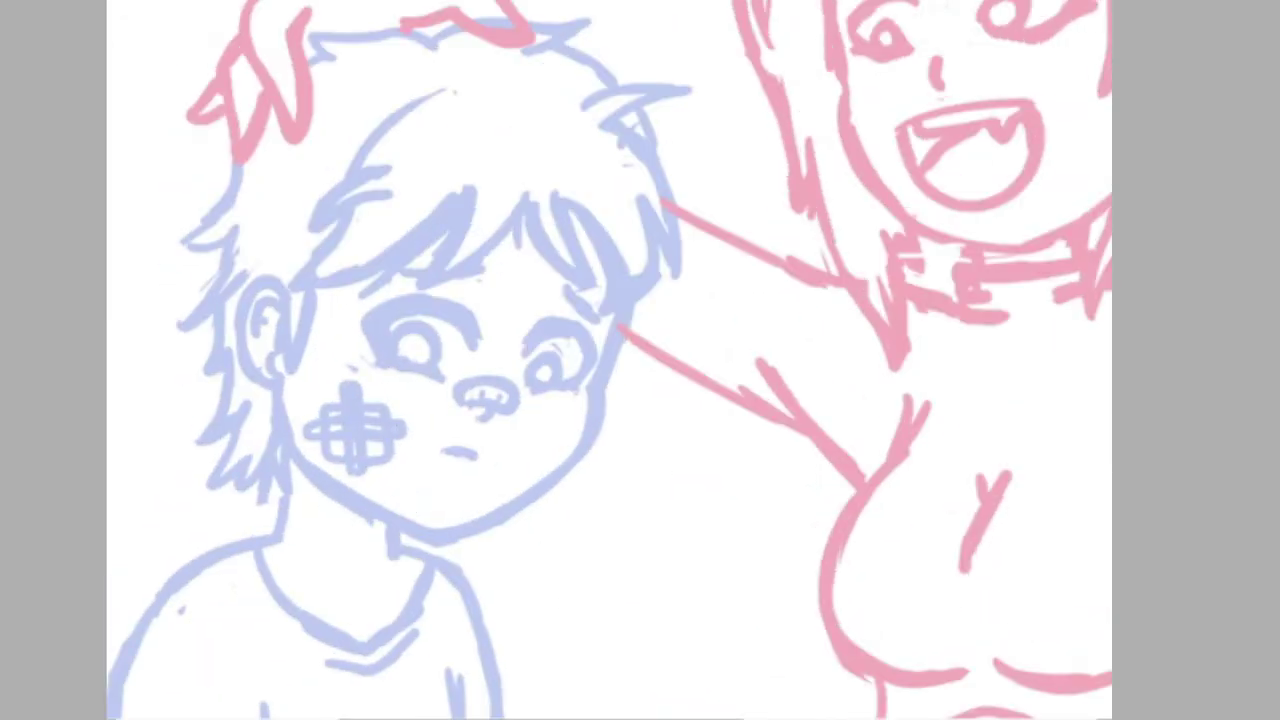
scroll(428, 383, up, 2)
drag(302, 365, 383, 382)
- Ink the boy's left eye: upper lid, lower lid and iris circle
mouse_move(308, 364)
mouse_down()
mouse_move(434, 347)
mouse_move(373, 281)
mouse_up()
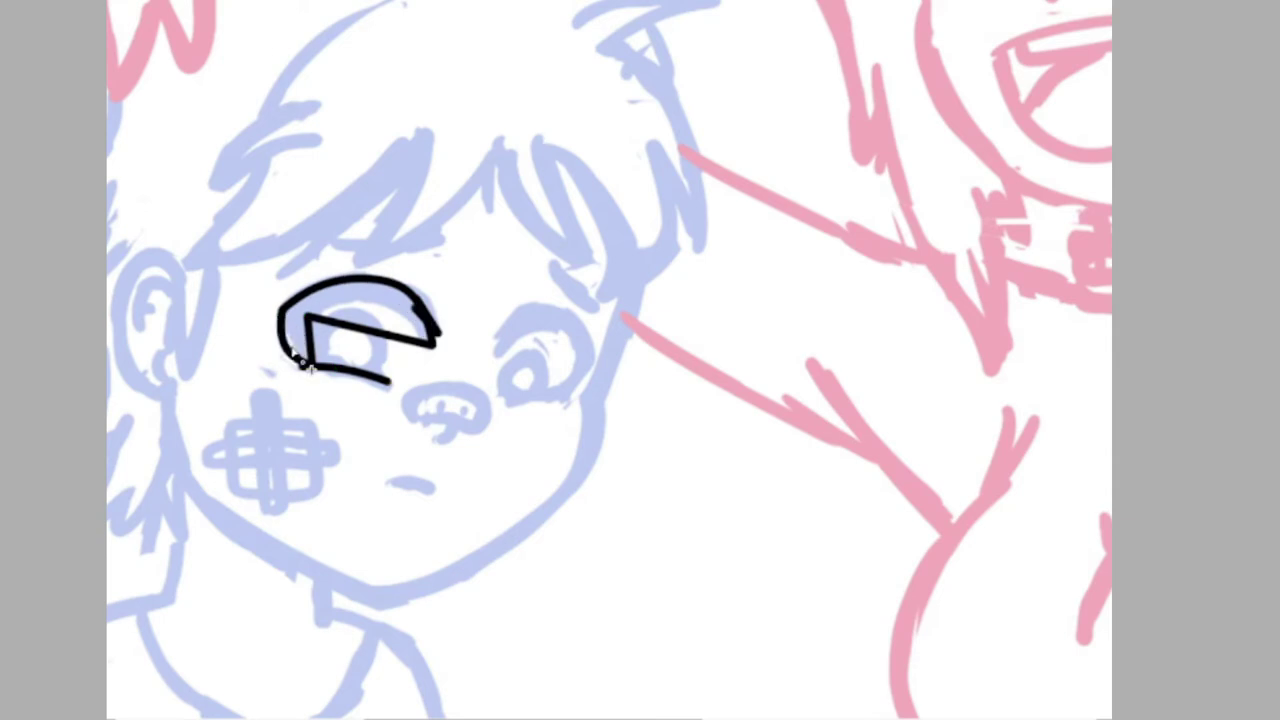
scroll(600, 360, up, 2)
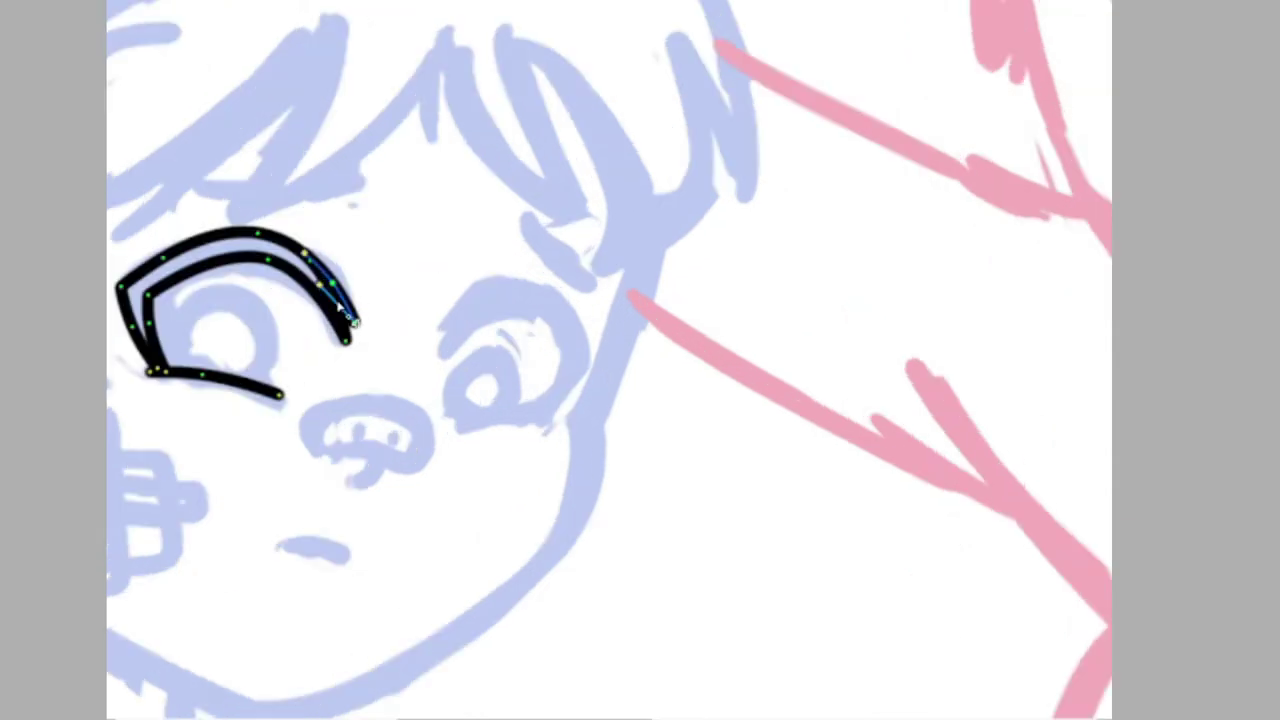
drag(157, 470, 271, 400)
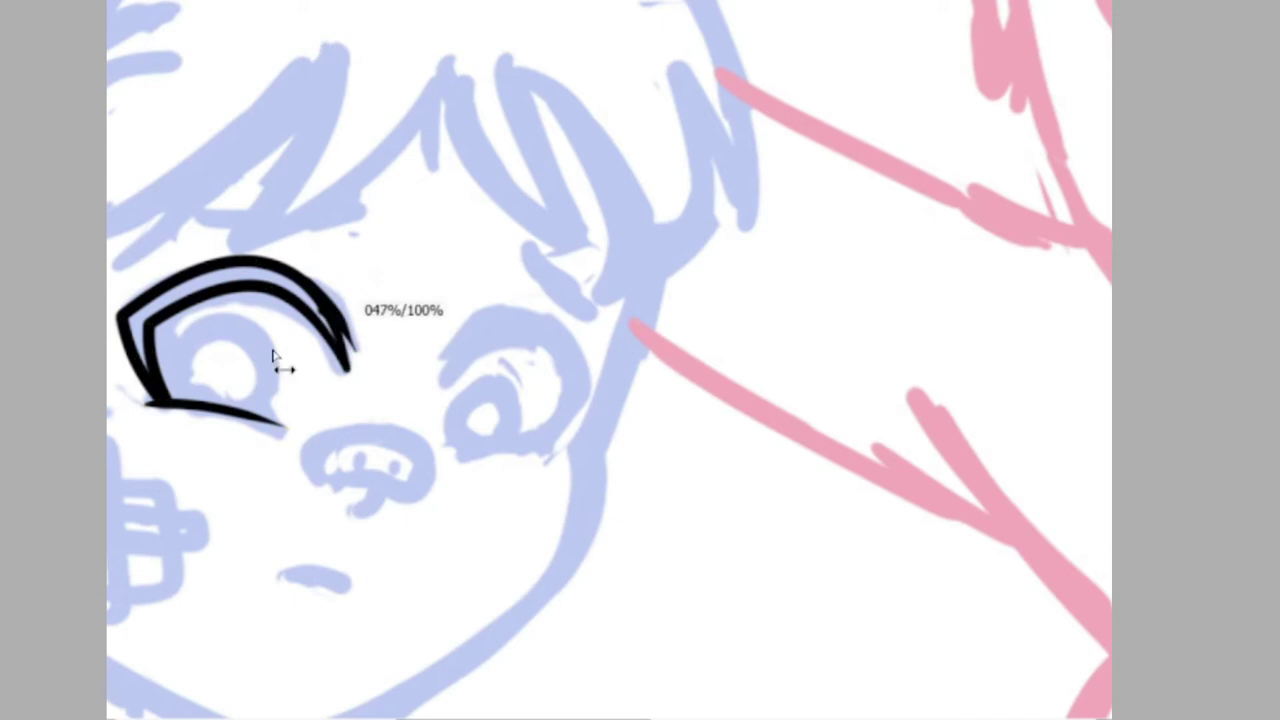
drag(183, 355, 268, 410)
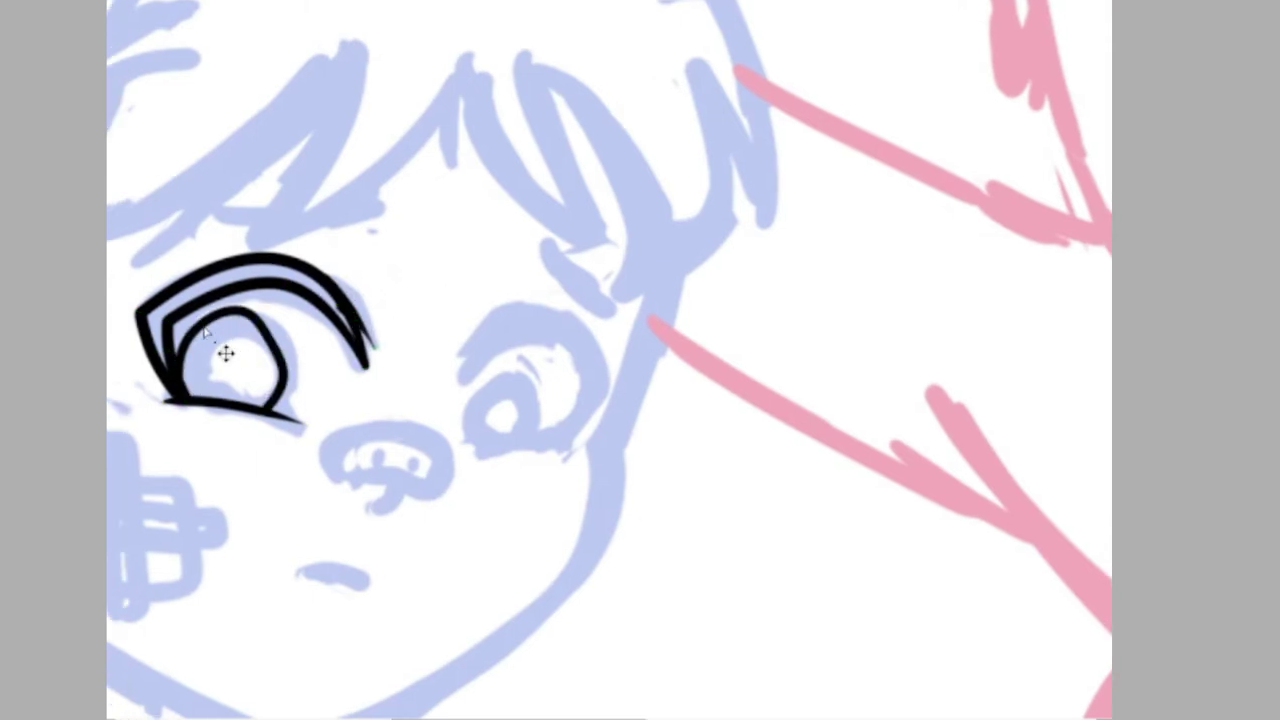
- Copy and mirror the left eye, distort it onto the right eye, and redraw its iris
key(ctrl+a)
key(ctrl+c)
key(ctrl+v)
key(ctrl+t)
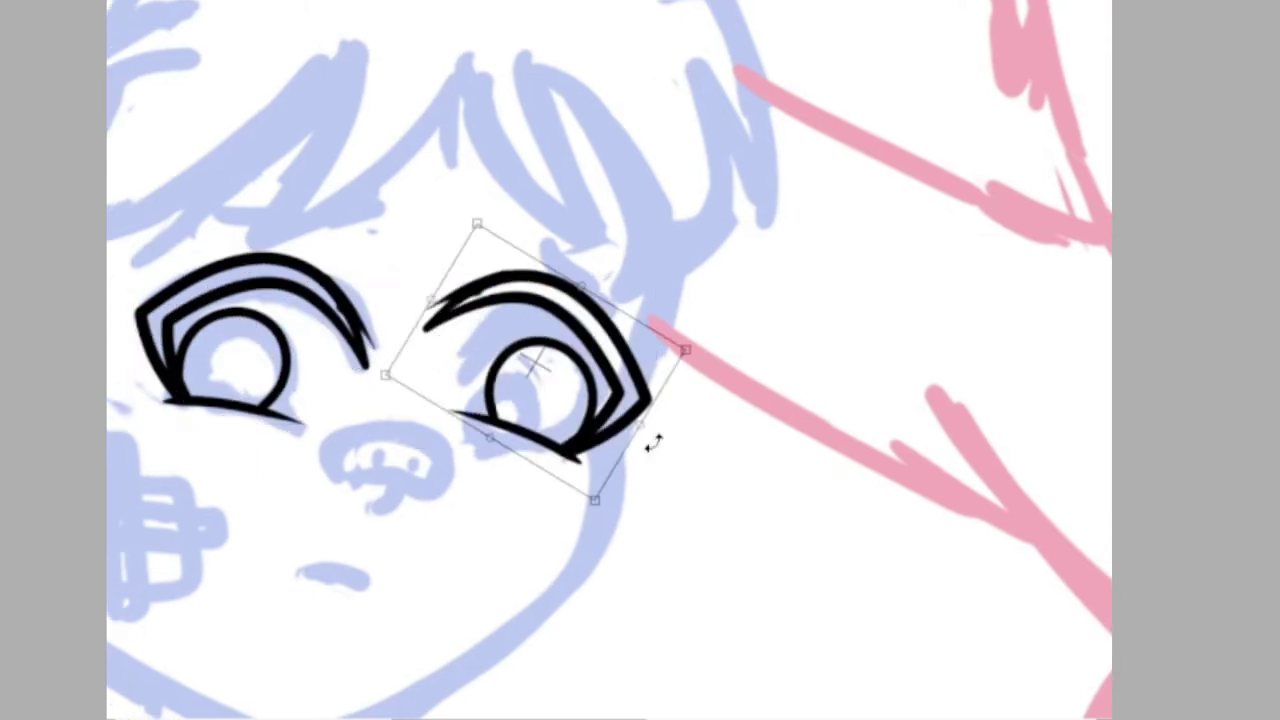
drag(528, 451, 593, 494)
drag(619, 326, 634, 340)
drag(434, 448, 450, 470)
drag(563, 491, 605, 440)
key(Return)
mouse_move(478, 440)
mouse_down()
mouse_move(520, 371)
mouse_move(530, 385)
mouse_up()
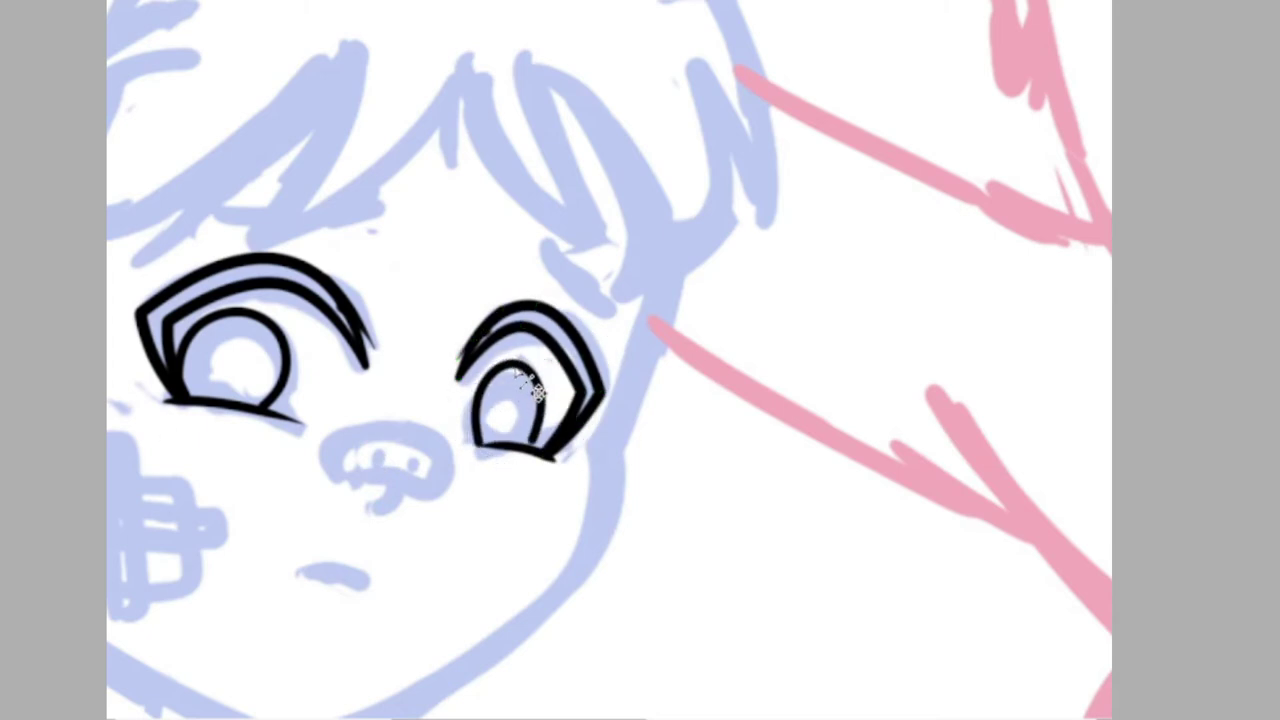
- Ink a larger rounded nose with nostrils and a small mouth stroke
drag(573, 430, 631, 446)
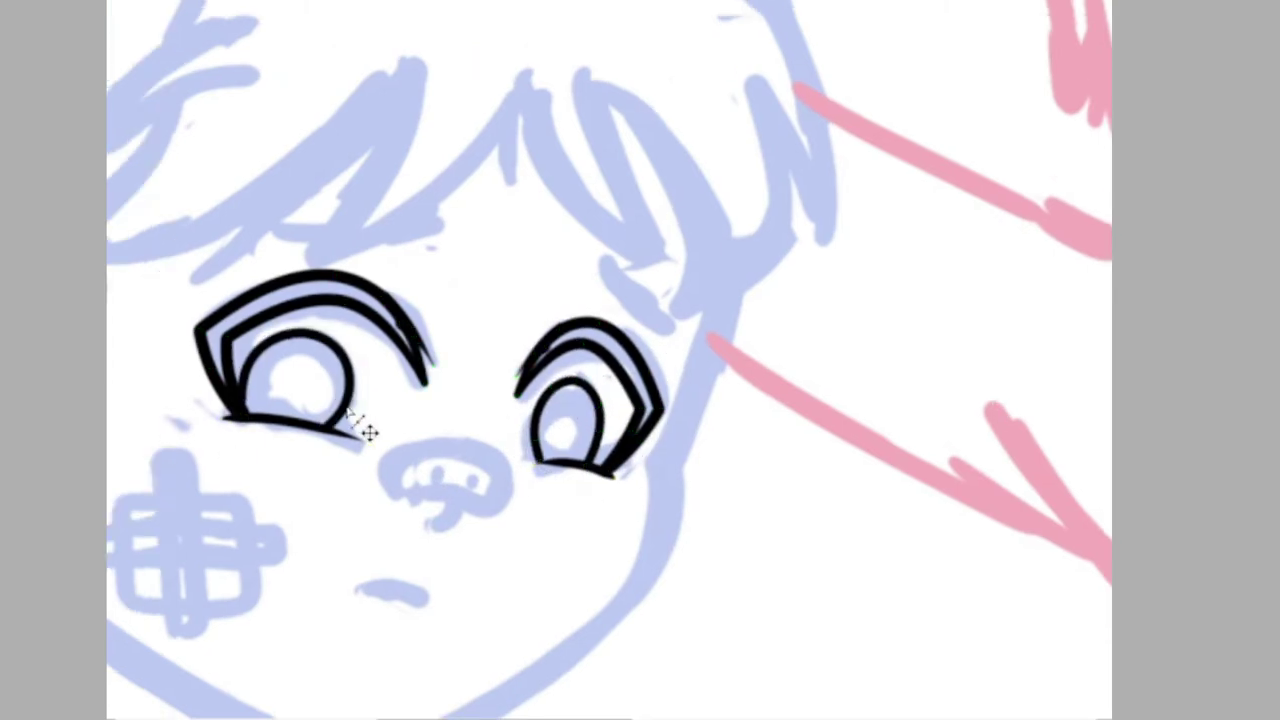
drag(246, 700, 312, 644)
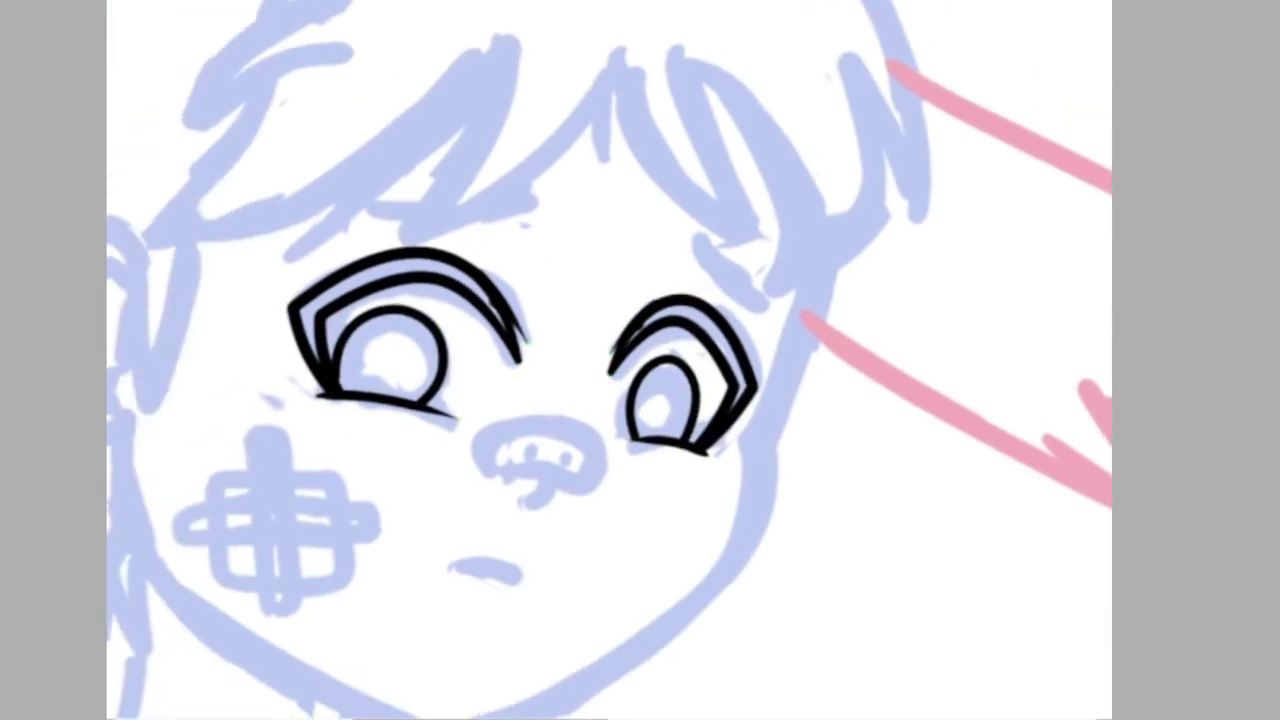
mouse_move(556, 480)
mouse_down()
mouse_move(475, 452)
mouse_move(600, 480)
mouse_up()
scroll(580, 260, up, 2)
mouse_move(420, 490)
mouse_down()
mouse_move(548, 466)
mouse_move(550, 483)
mouse_up()
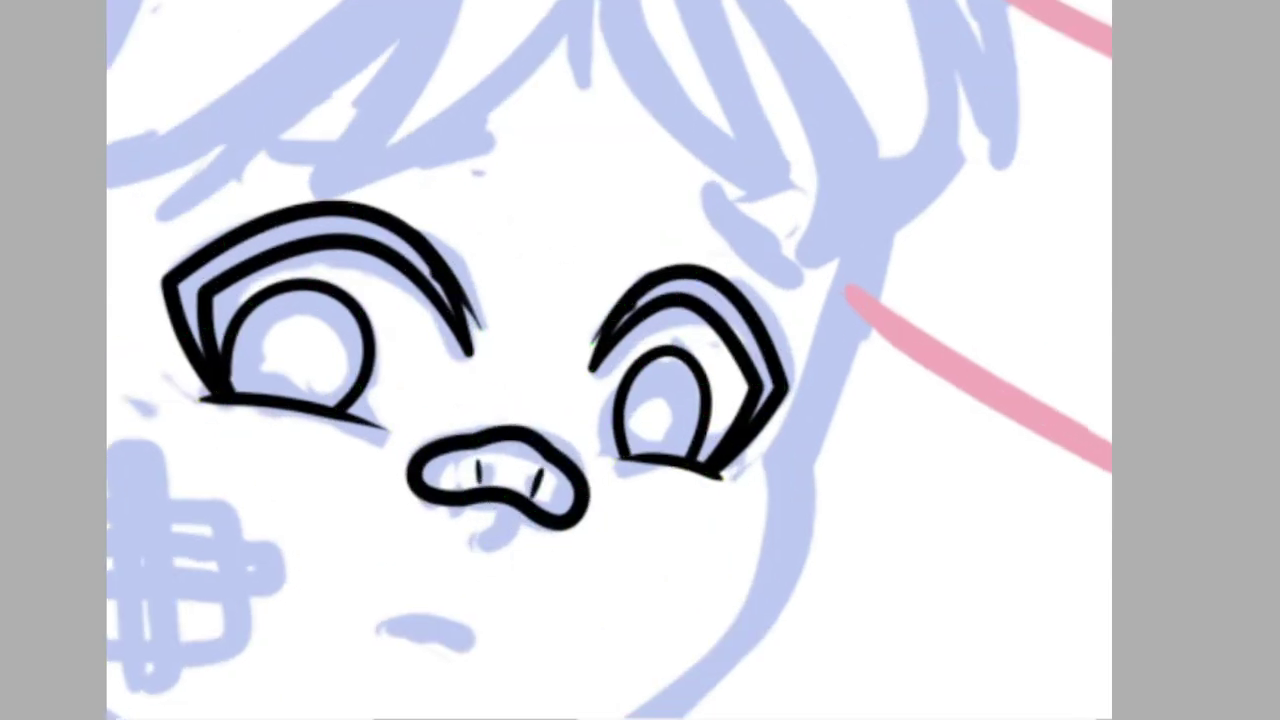
drag(394, 628, 472, 640)
- Draw a bandage strip on the left cheek and duplicate it rotated into a cross
mouse_move(350, 390)
mouse_down()
mouse_move(386, 540)
mouse_move(360, 384)
mouse_up()
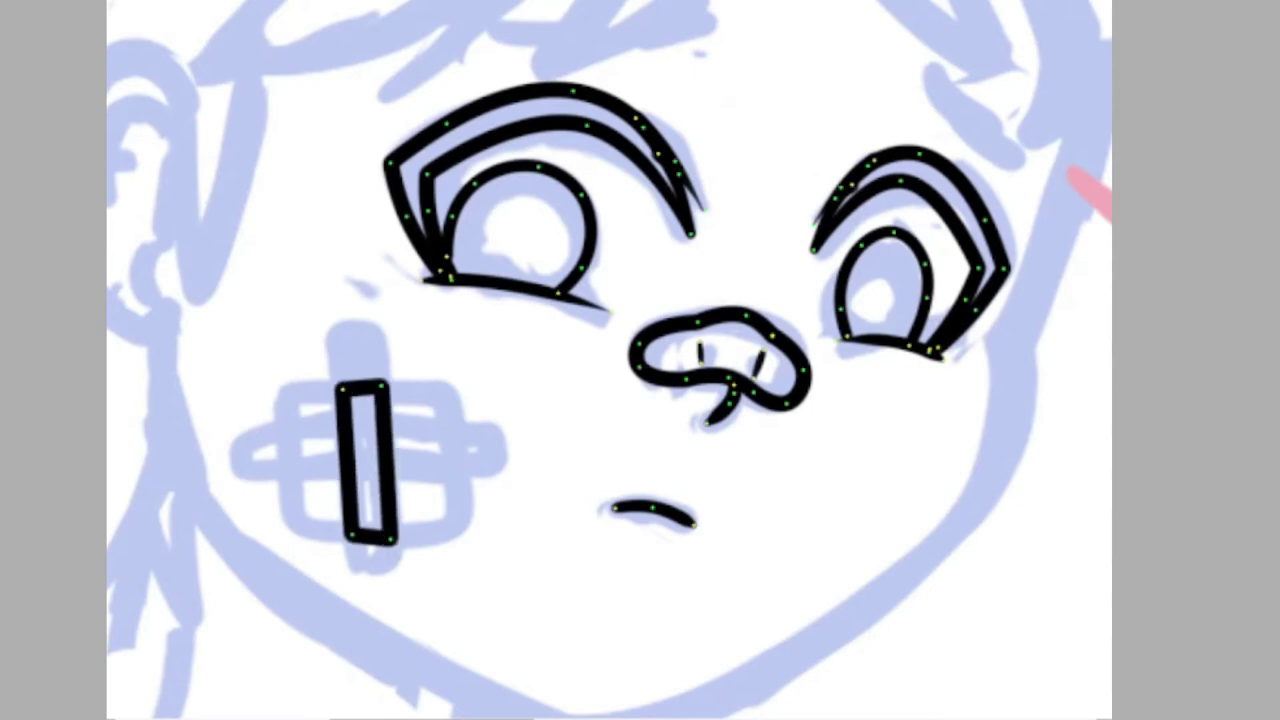
drag(370, 540, 372, 575)
drag(360, 338, 368, 355)
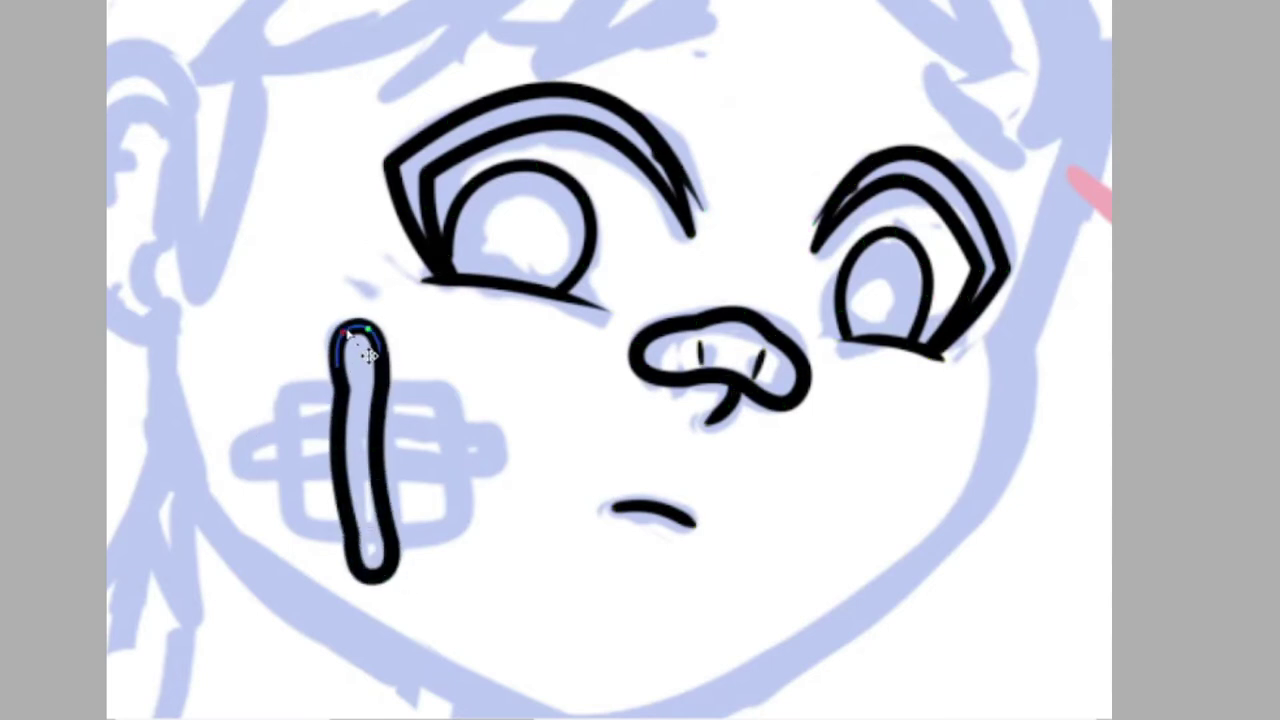
key(ctrl+c)
key(ctrl+v)
mouse_move(443, 521)
mouse_down()
mouse_move(407, 451)
mouse_move(364, 450)
mouse_up()
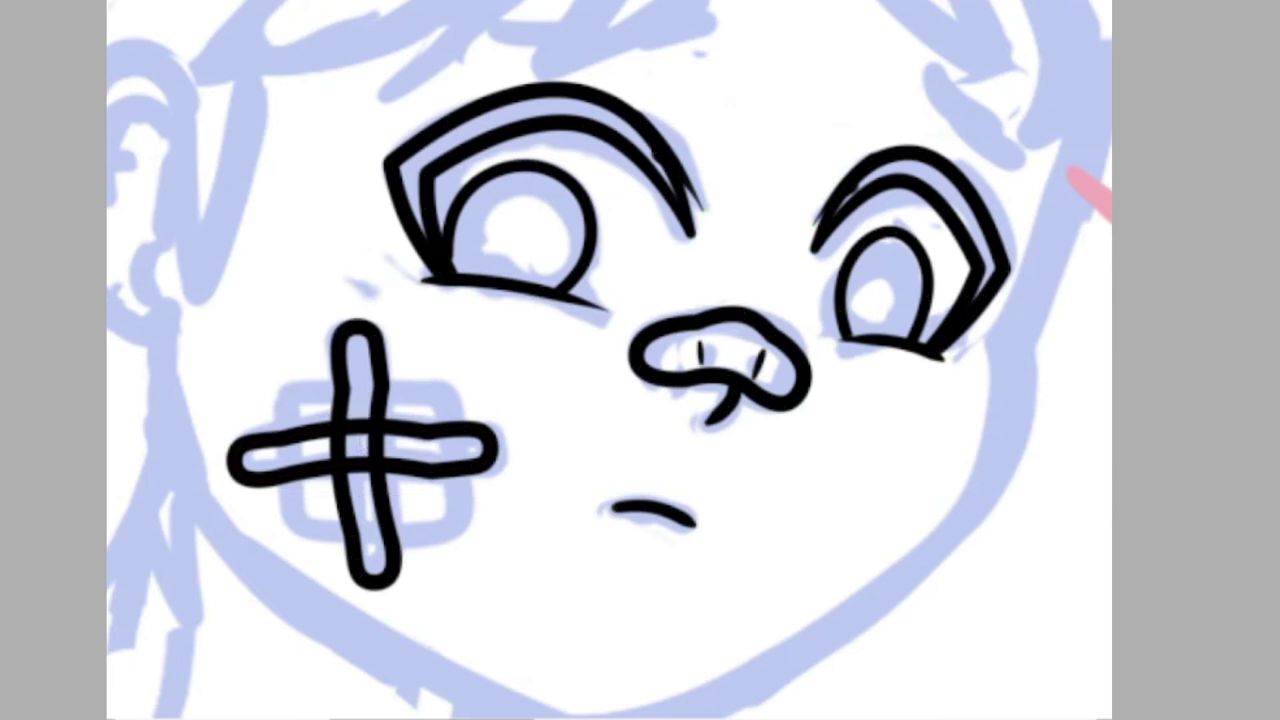
key(o)
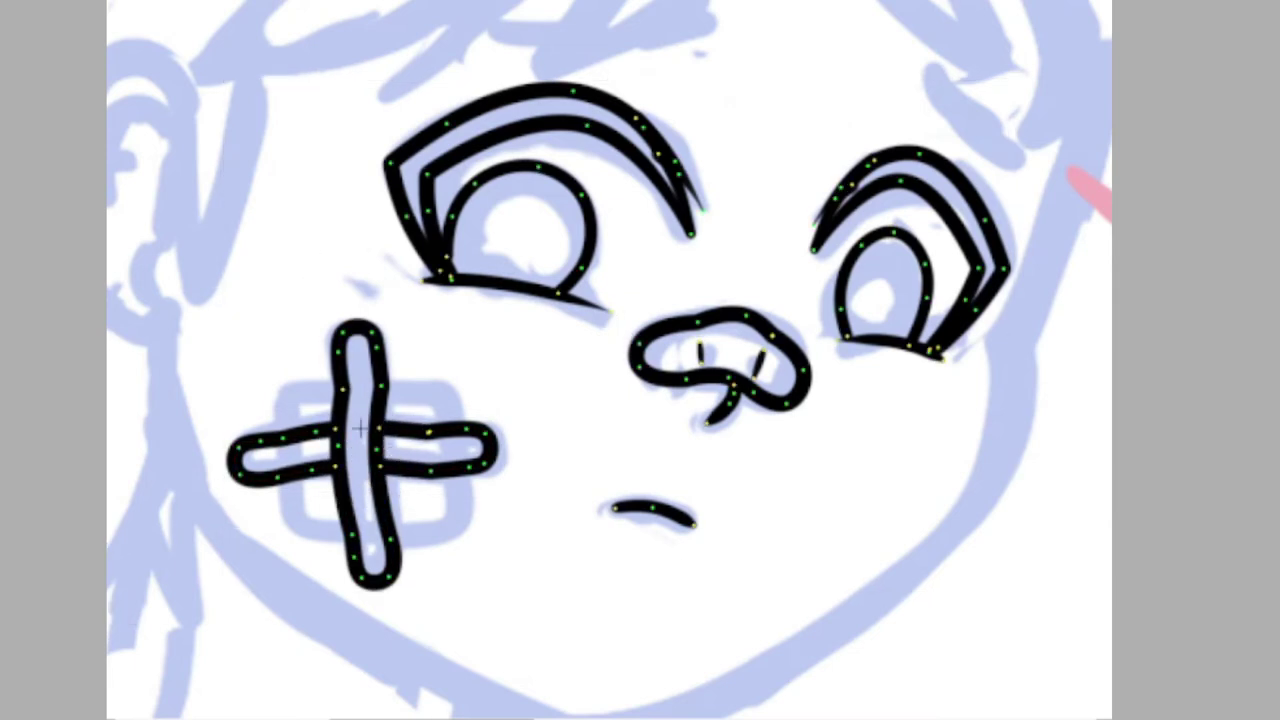
scroll(359, 377, down, 1)
- Draw the boy's jaw lines and bend them into a curved chin and rounded cheeks
scroll(245, 400, down, 3)
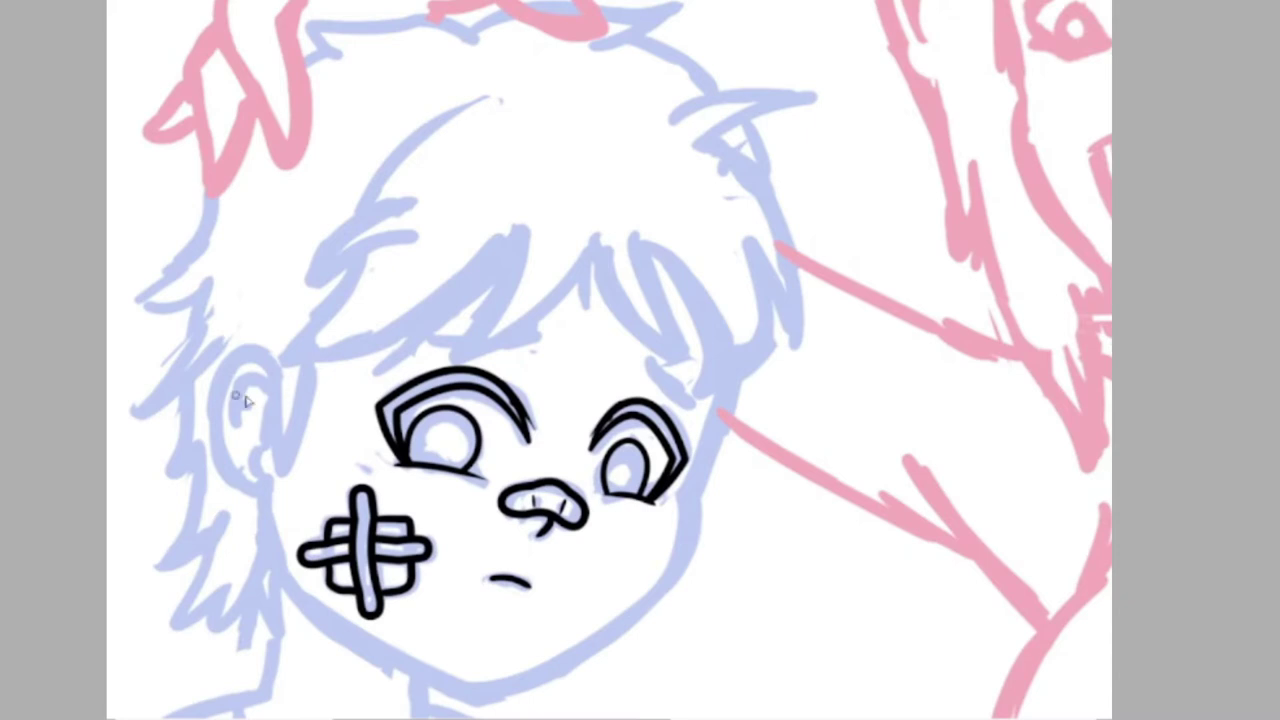
drag(263, 497, 686, 495)
drag(686, 495, 730, 378)
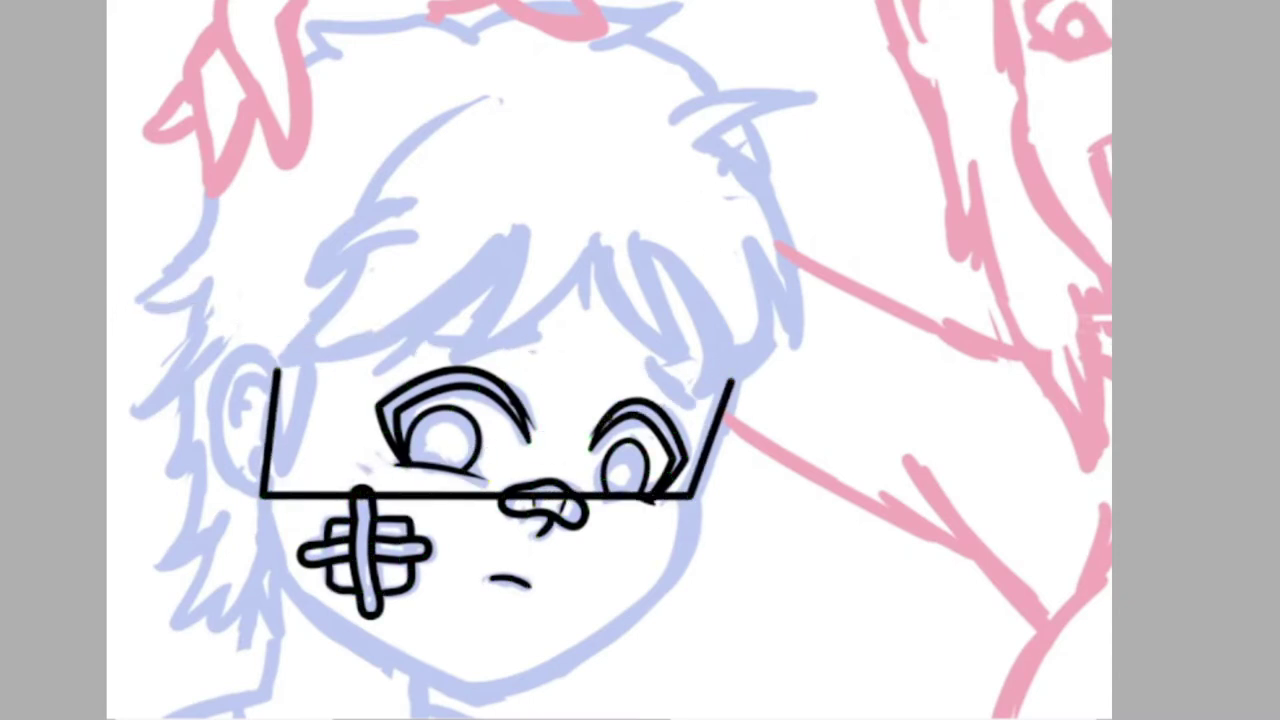
drag(475, 495, 480, 690)
drag(707, 538, 709, 557)
drag(318, 565, 285, 600)
mouse_move(266, 430)
mouse_down()
mouse_move(238, 460)
mouse_move(222, 415)
mouse_up()
- Ink the boy's ear with its vertical and curved inner-ear lines
scroll(295, 470, up, 2)
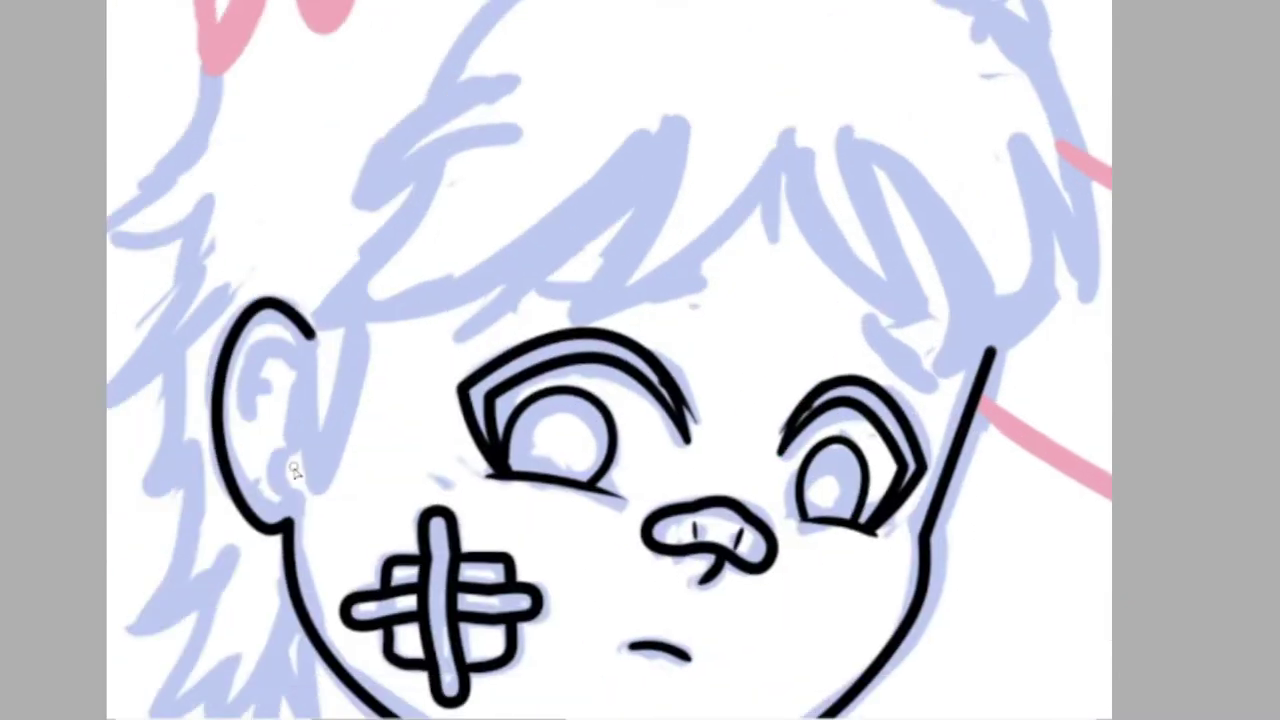
drag(303, 420, 296, 448)
drag(257, 364, 246, 434)
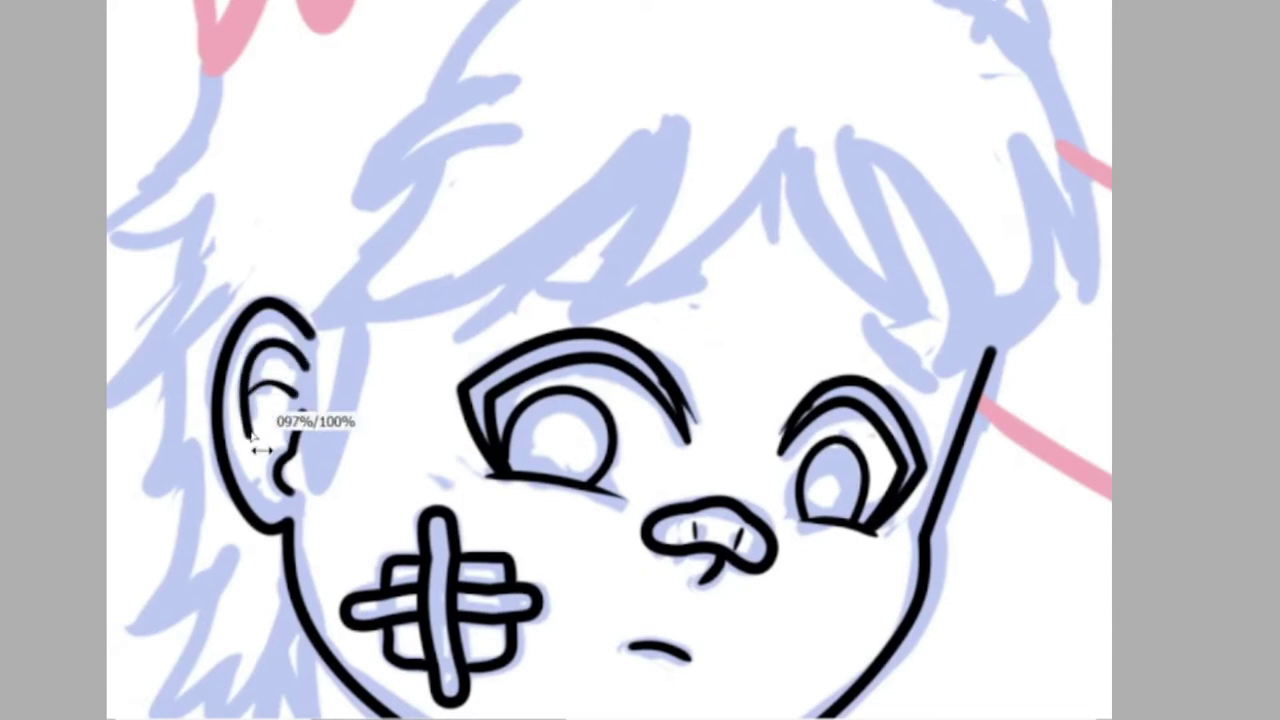
click(282, 368)
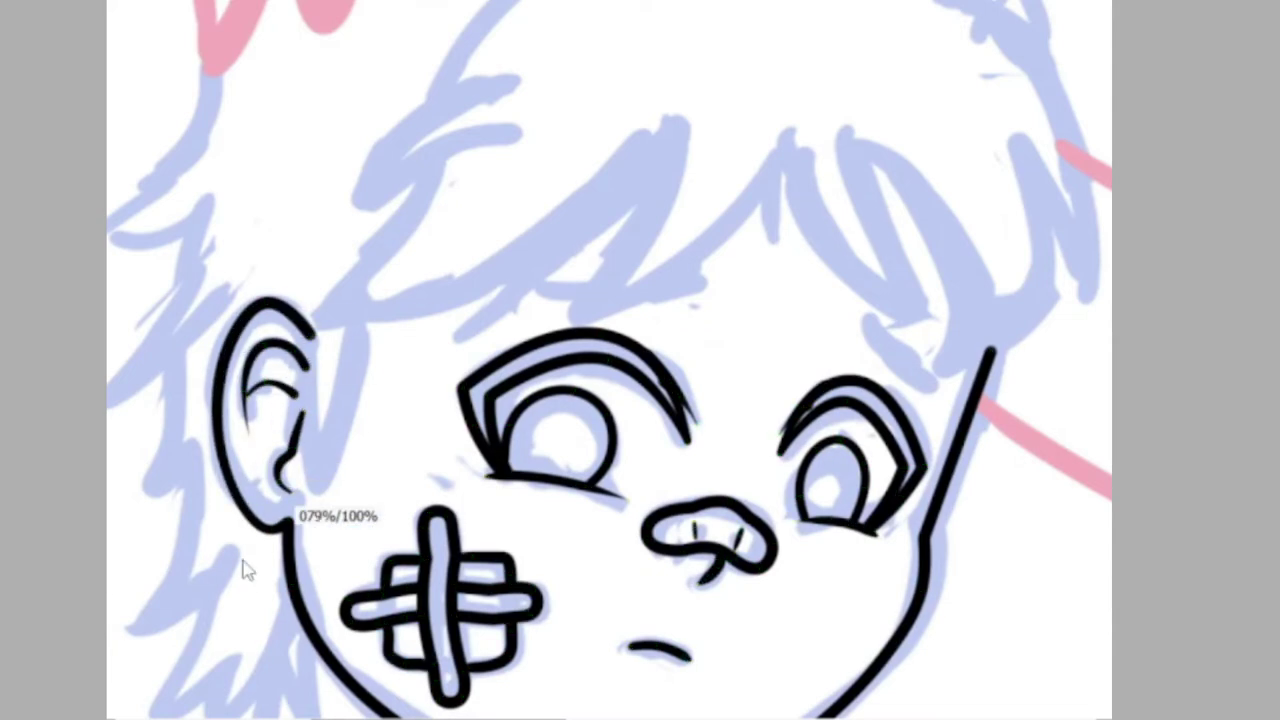
scroll(329, 514, down, 3)
scroll(414, 486, up, 1)
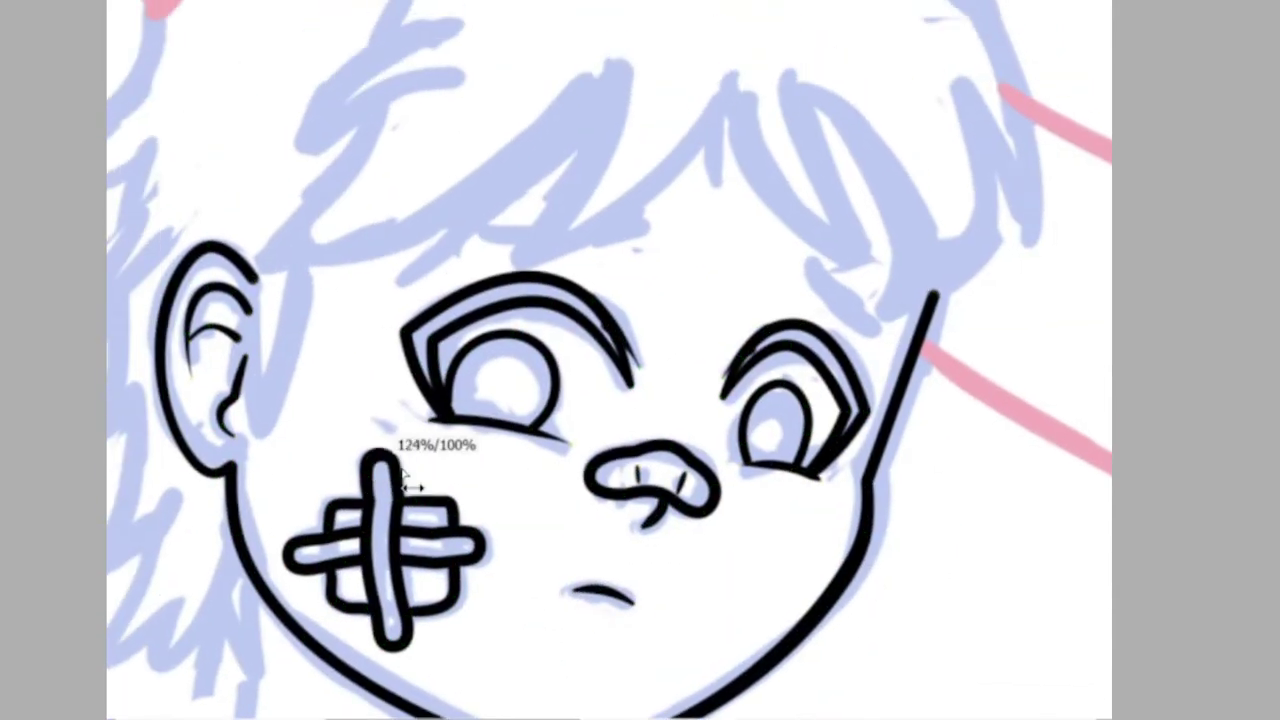
scroll(400, 480, up, 2)
scroll(268, 230, up, 1)
- Draw the zigzag front fringe, a right hair spike and the left hair strands
drag(371, 357, 337, 614)
scroll(640, 360, up, 1)
drag(634, 57, 349, 457)
mouse_move(349, 457)
mouse_down()
mouse_move(677, 286)
mouse_move(929, 429)
mouse_up()
scroll(901, 103, up, 1)
mouse_move(886, 487)
mouse_down()
mouse_move(760, 186)
mouse_move(692, 155)
mouse_up()
drag(141, 380, 308, 273)
drag(230, 342, 308, 331)
drag(415, 110, 123, 515)
- Bend the zigzag bangs into curved strands and add small hair strands
drag(300, 430, 310, 455)
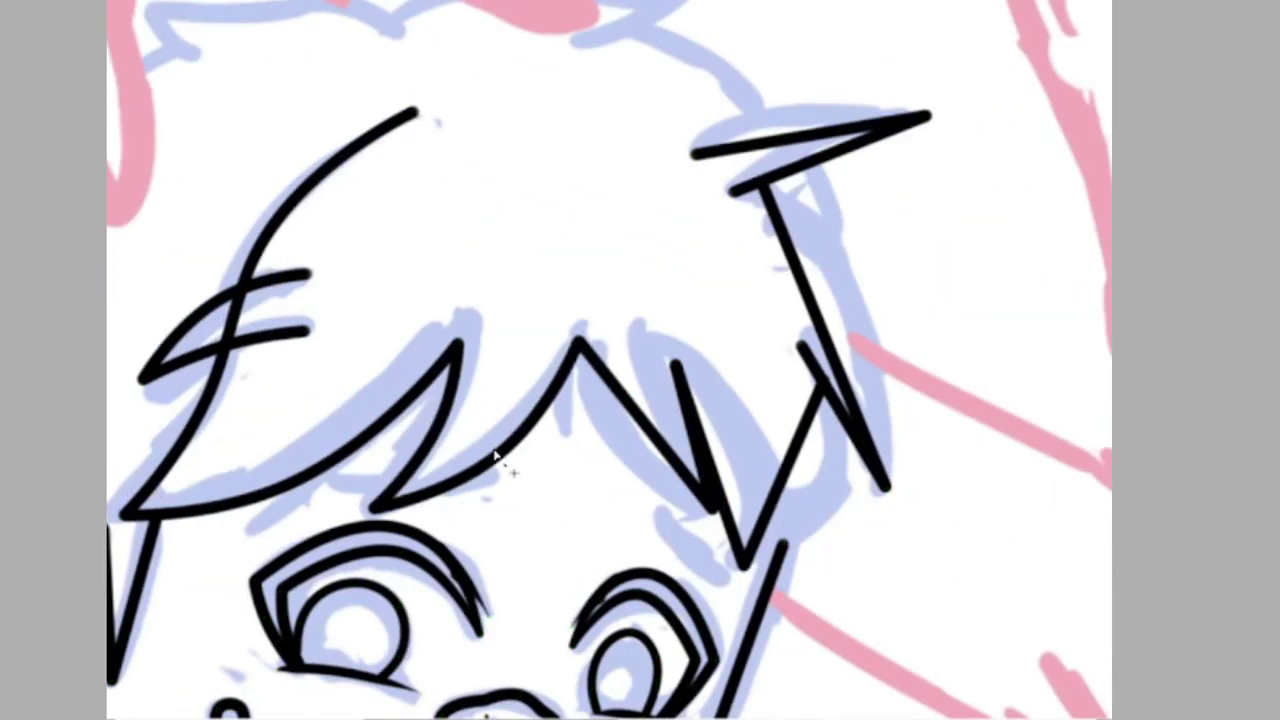
drag(480, 420, 490, 450)
drag(820, 330, 860, 300)
drag(780, 470, 763, 590)
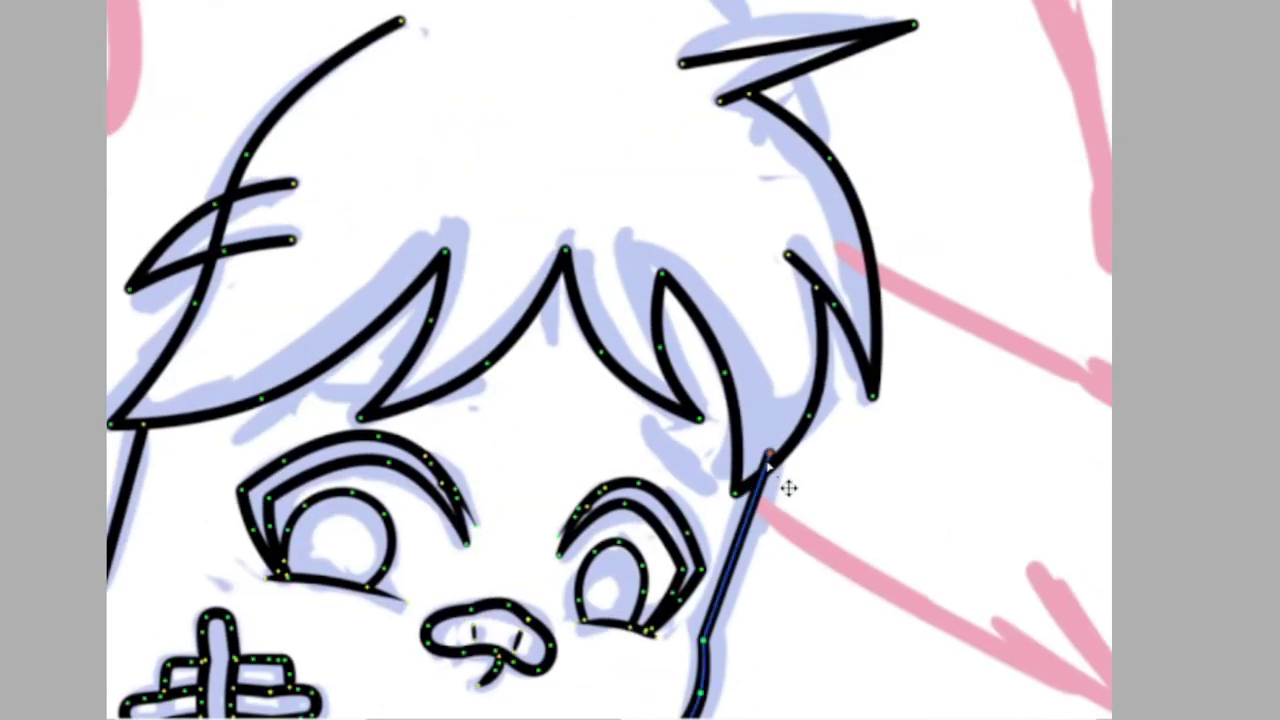
drag(290, 485, 445, 410)
drag(617, 325, 617, 398)
drag(688, 363, 776, 393)
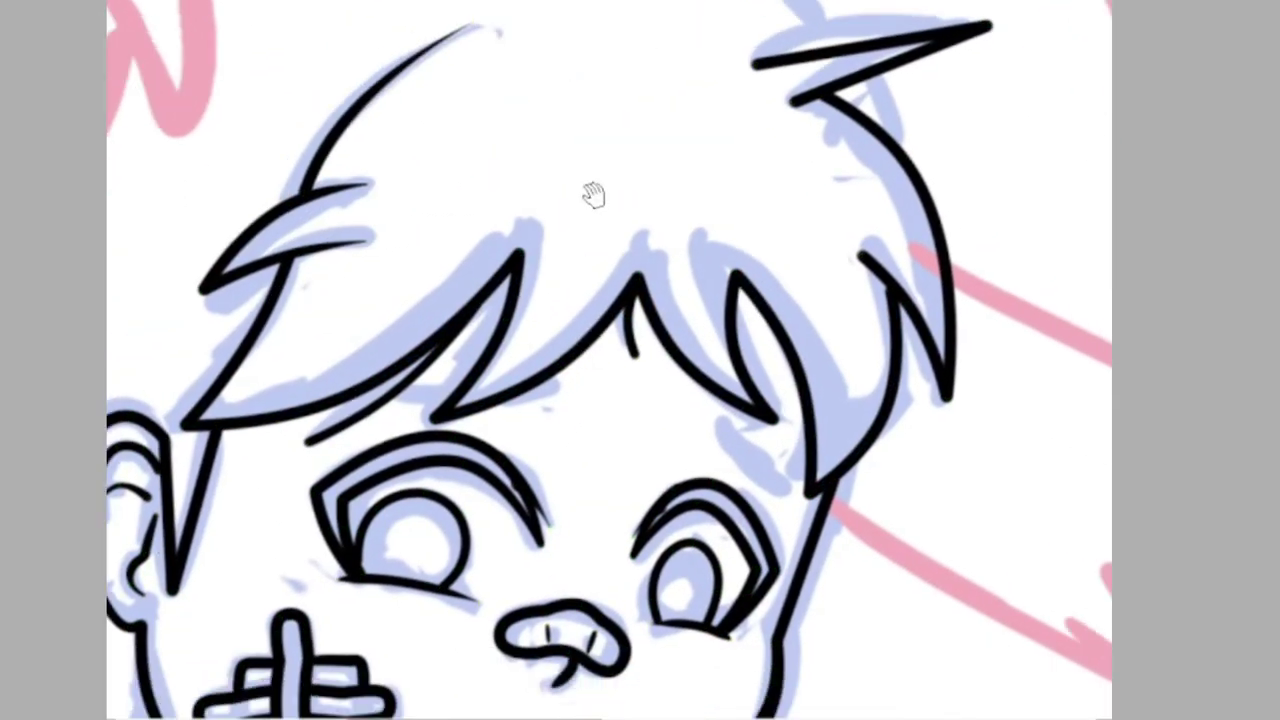
drag(830, 135, 725, 290)
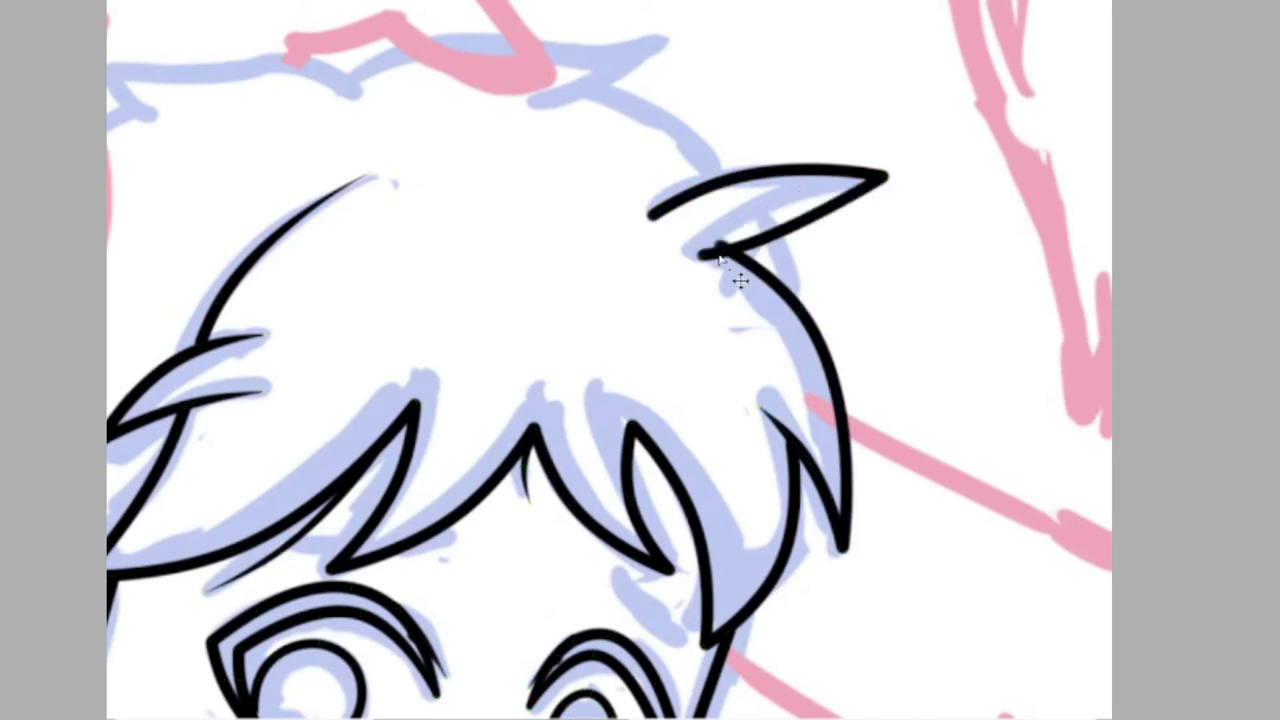
scroll(724, 290, down, 1)
key(ctrl)
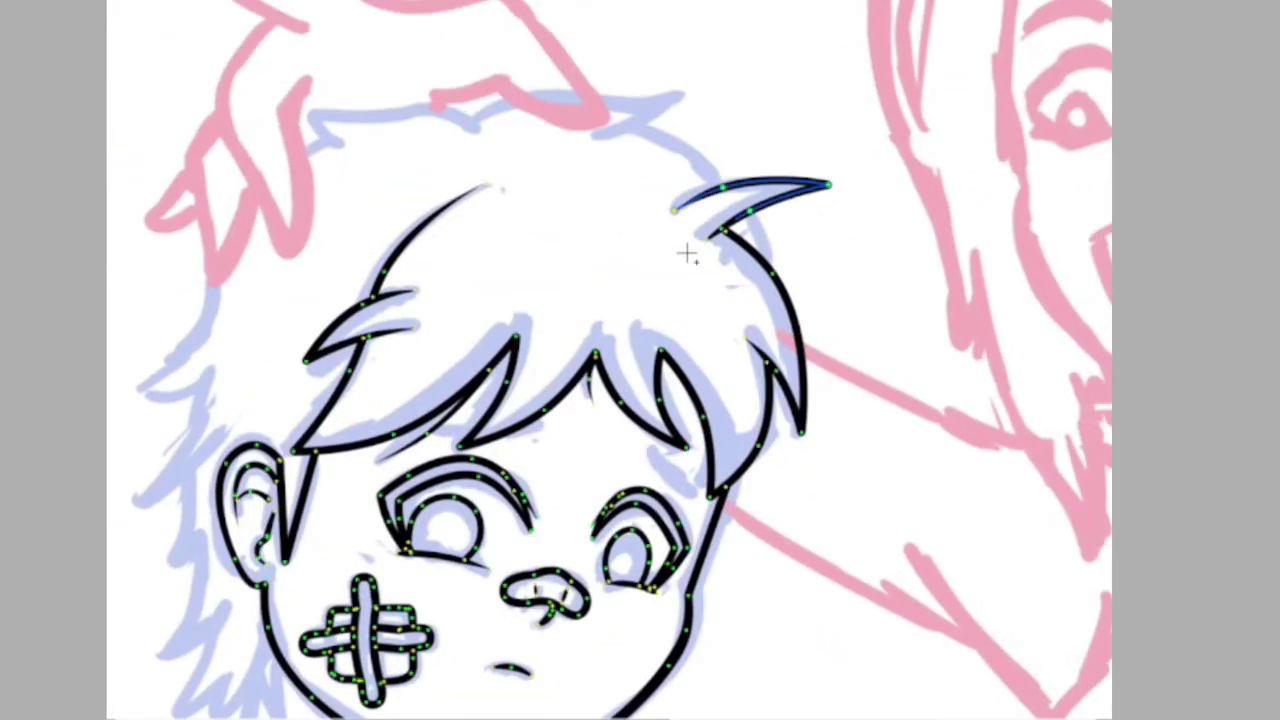
drag(378, 455, 270, 460)
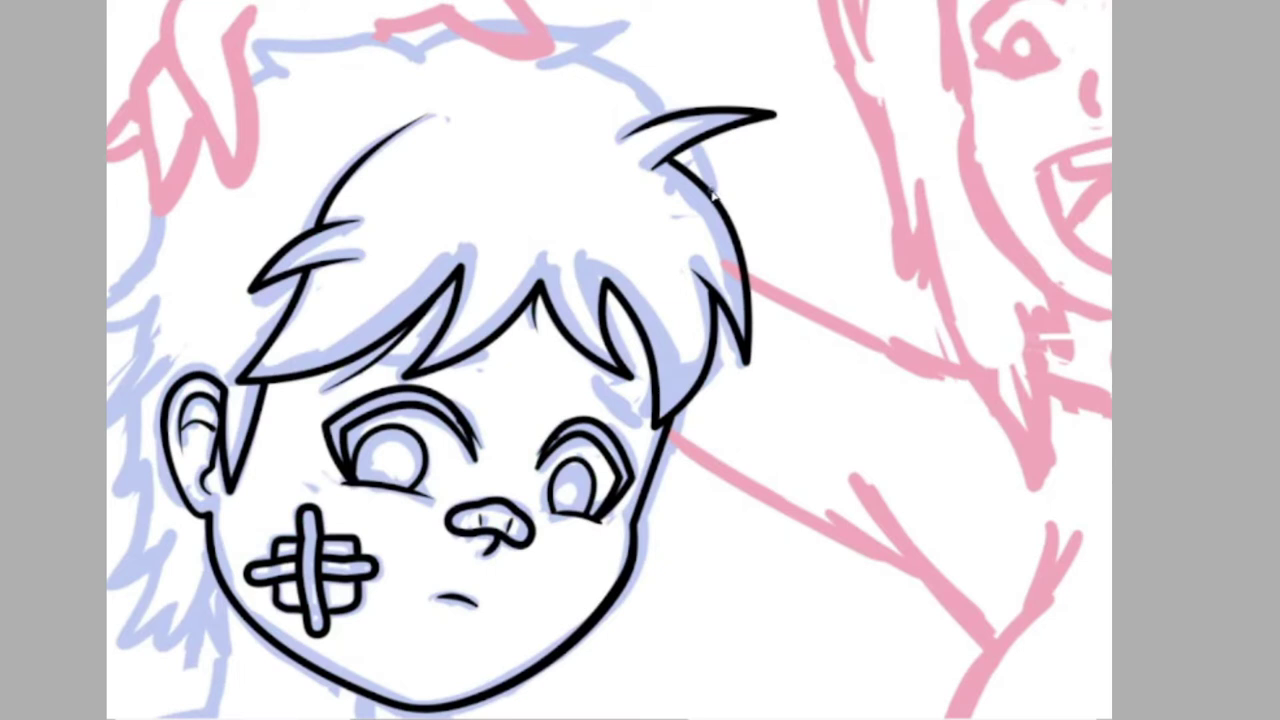
- Trace the outer hair outline over the head and bend it into a rounded crown
drag(713, 195, 583, 62)
scroll(600, 300, up, 3)
mouse_move(663, 129)
mouse_down()
mouse_move(290, 152)
mouse_move(125, 430)
mouse_up()
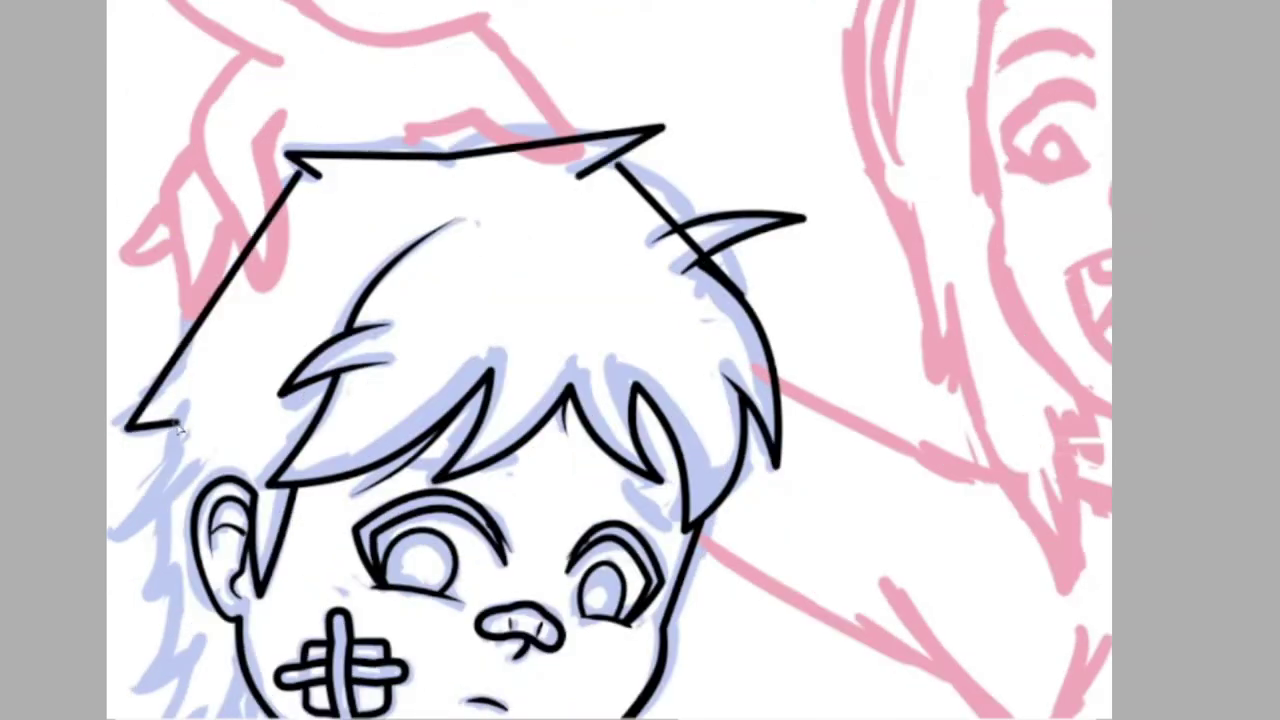
drag(680, 208, 808, 342)
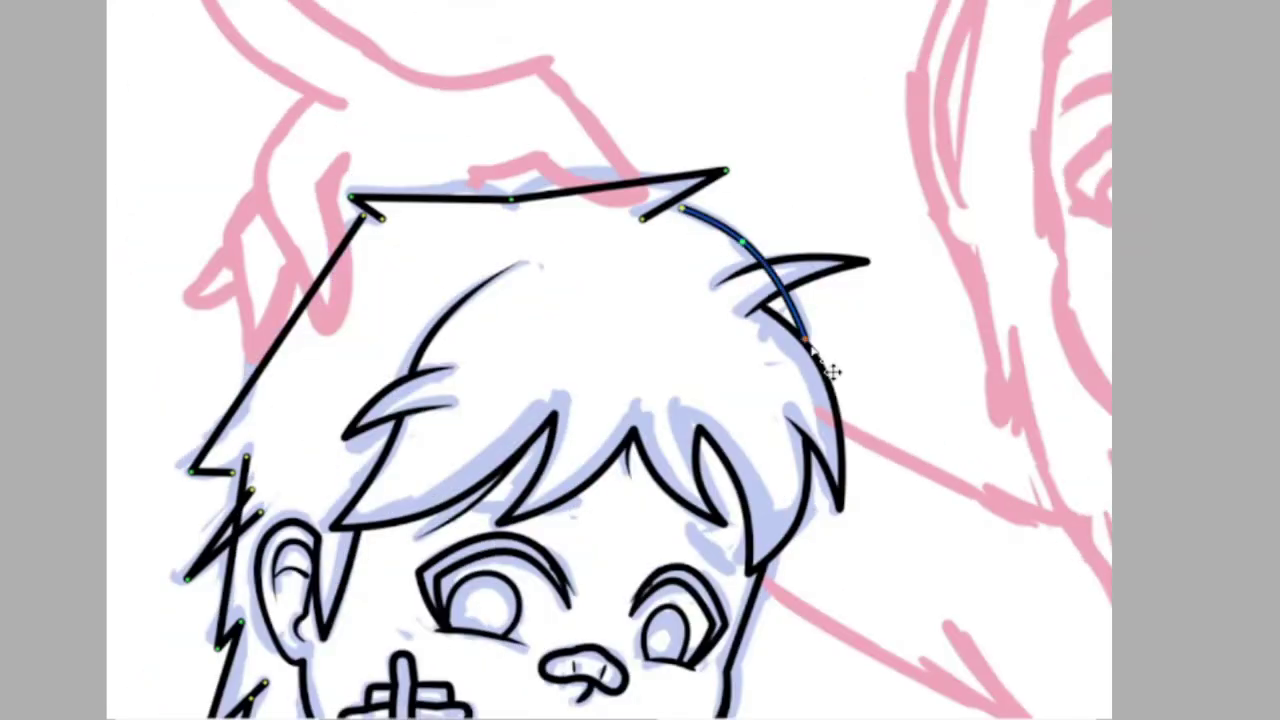
drag(620, 186, 600, 168)
drag(430, 197, 440, 182)
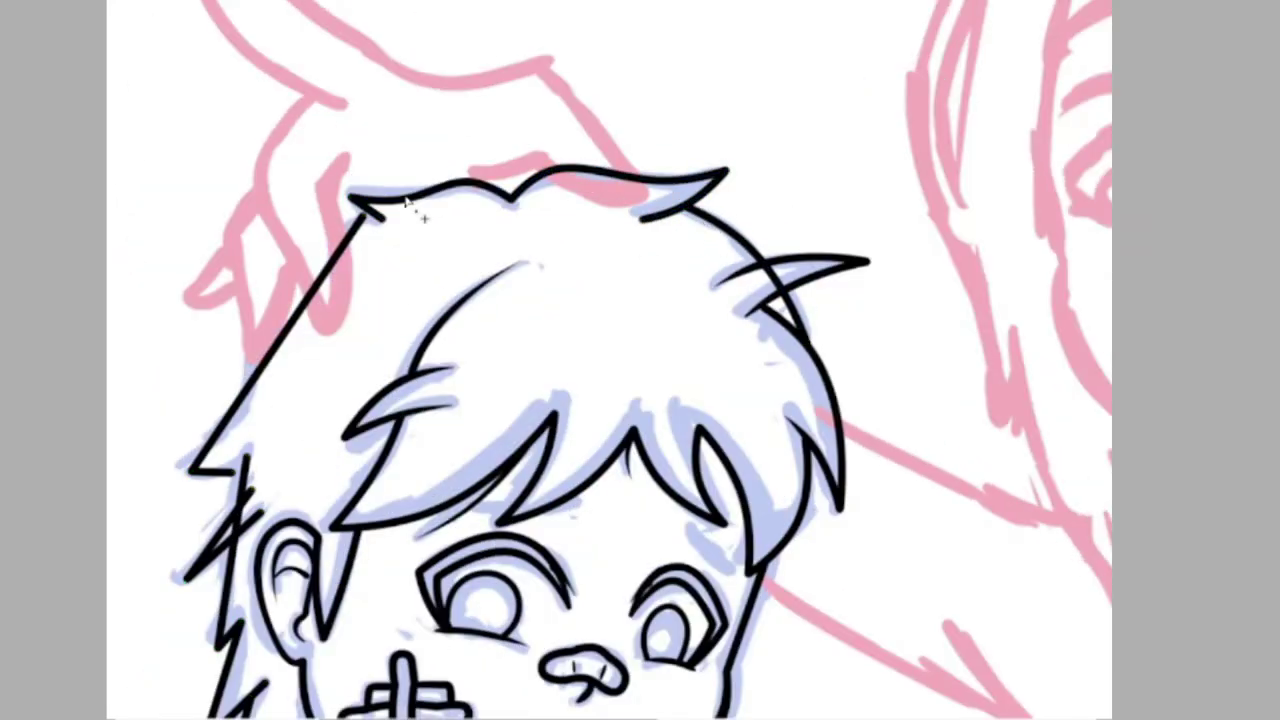
mouse_move(290, 320)
mouse_down()
mouse_move(326, 445)
mouse_move(446, 350)
mouse_up()
- Add spiky hair strands beside the ear and zoom out over the head
drag(333, 482, 370, 490)
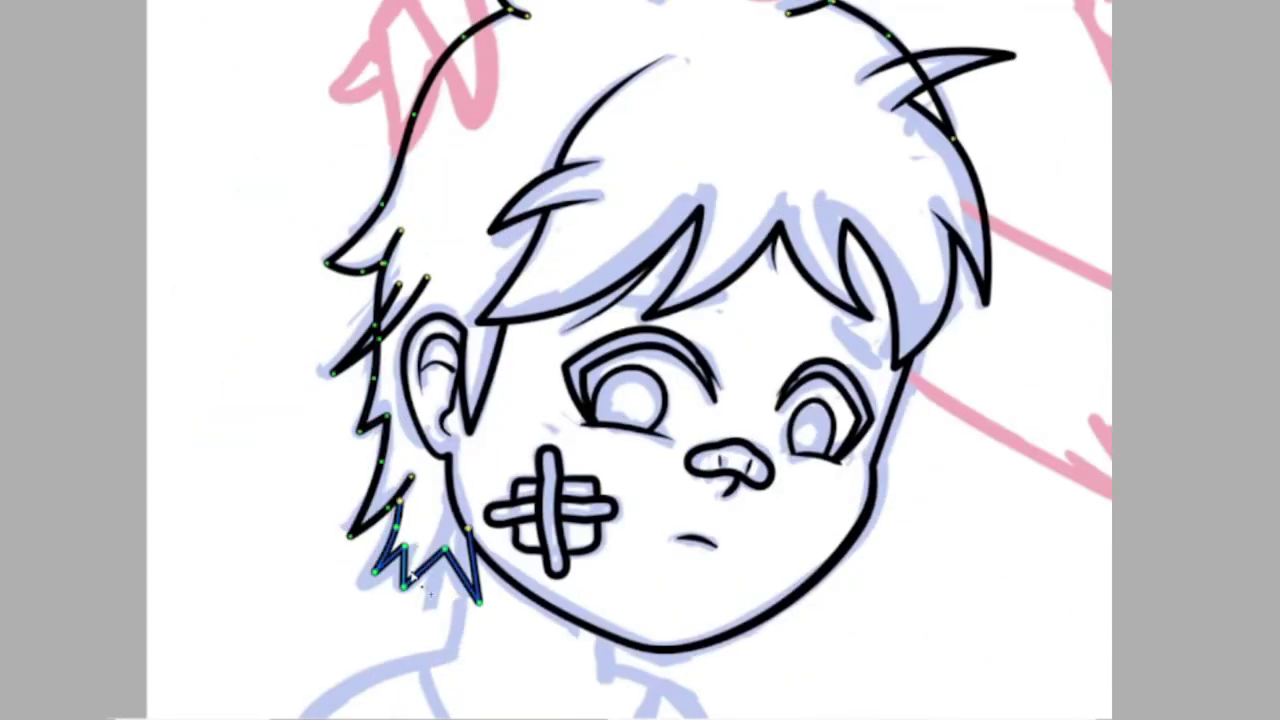
drag(531, 603, 597, 393)
scroll(390, 415, down, 1)
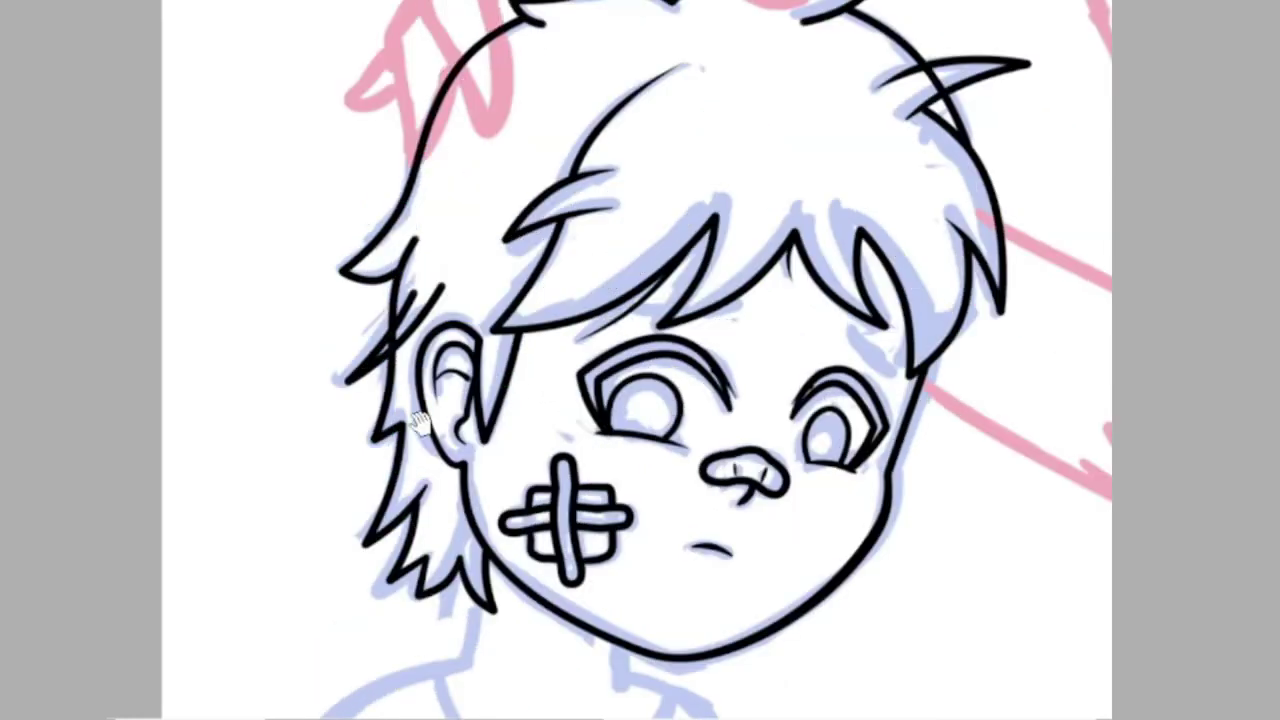
scroll(390, 415, up, 3)
click(206, 363)
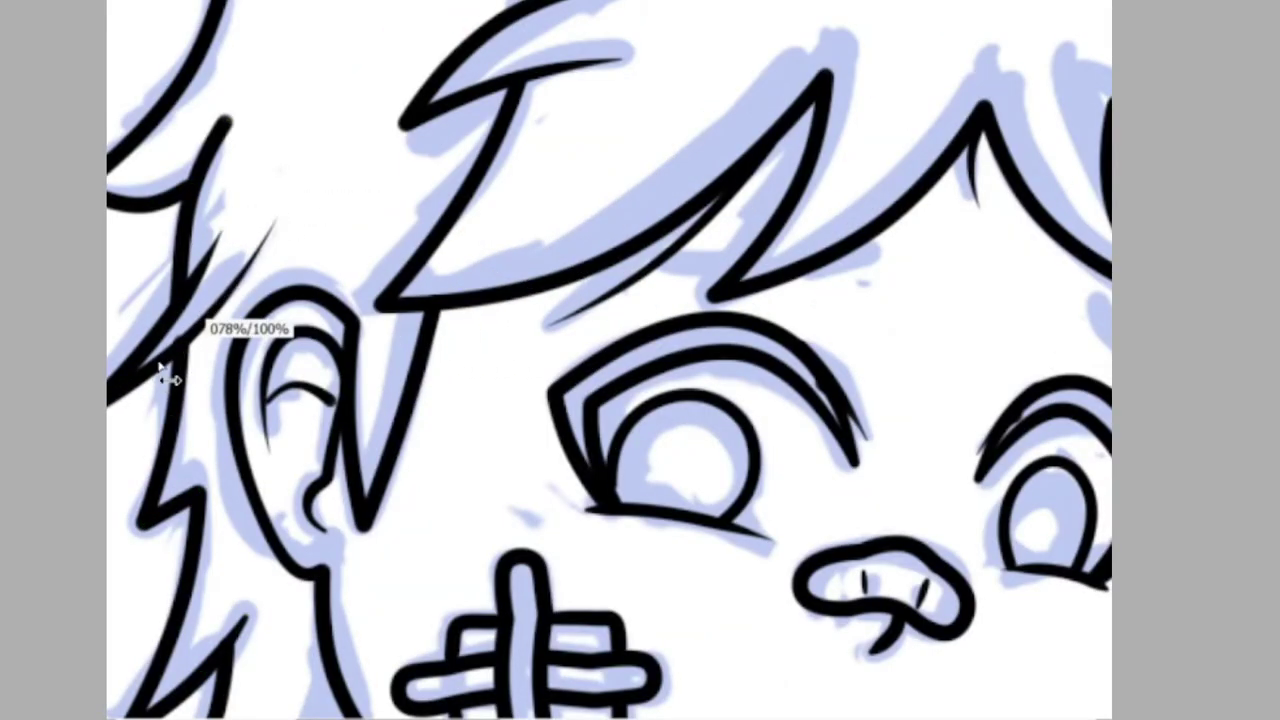
scroll(163, 366, down, 1)
scroll(323, 249, up, 1)
scroll(195, 630, down, 2)
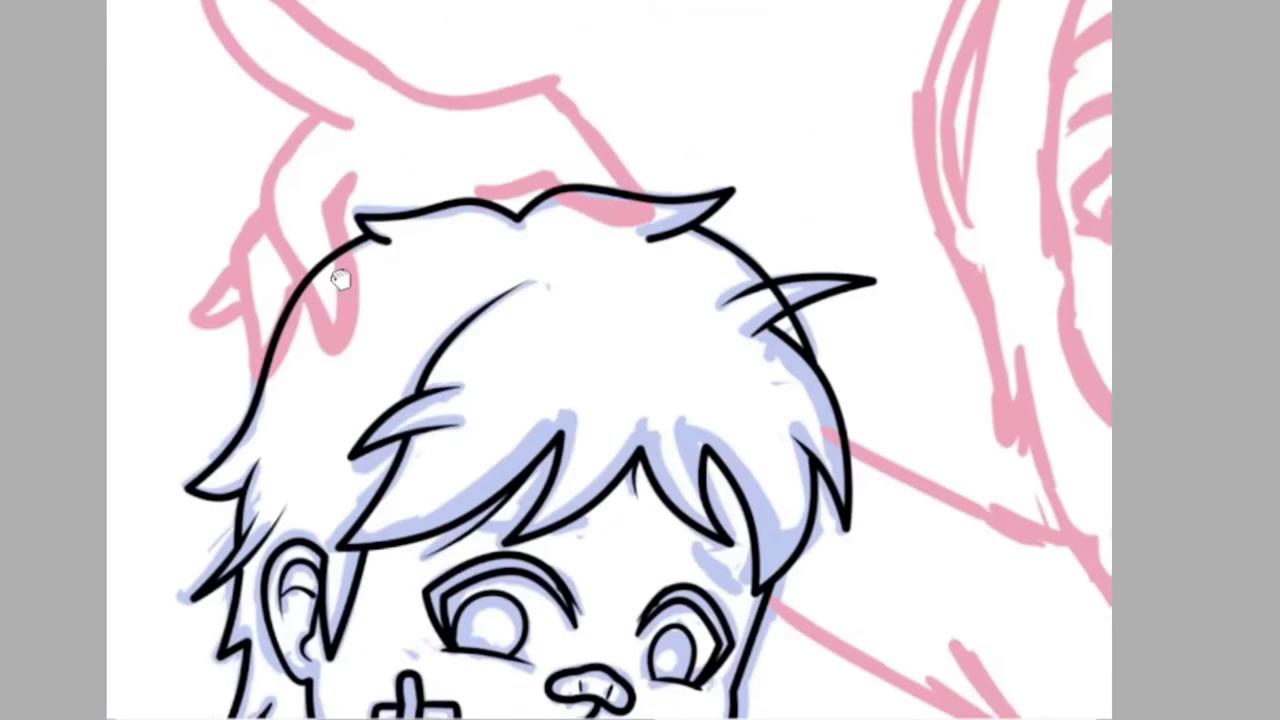
scroll(750, 190, down, 2)
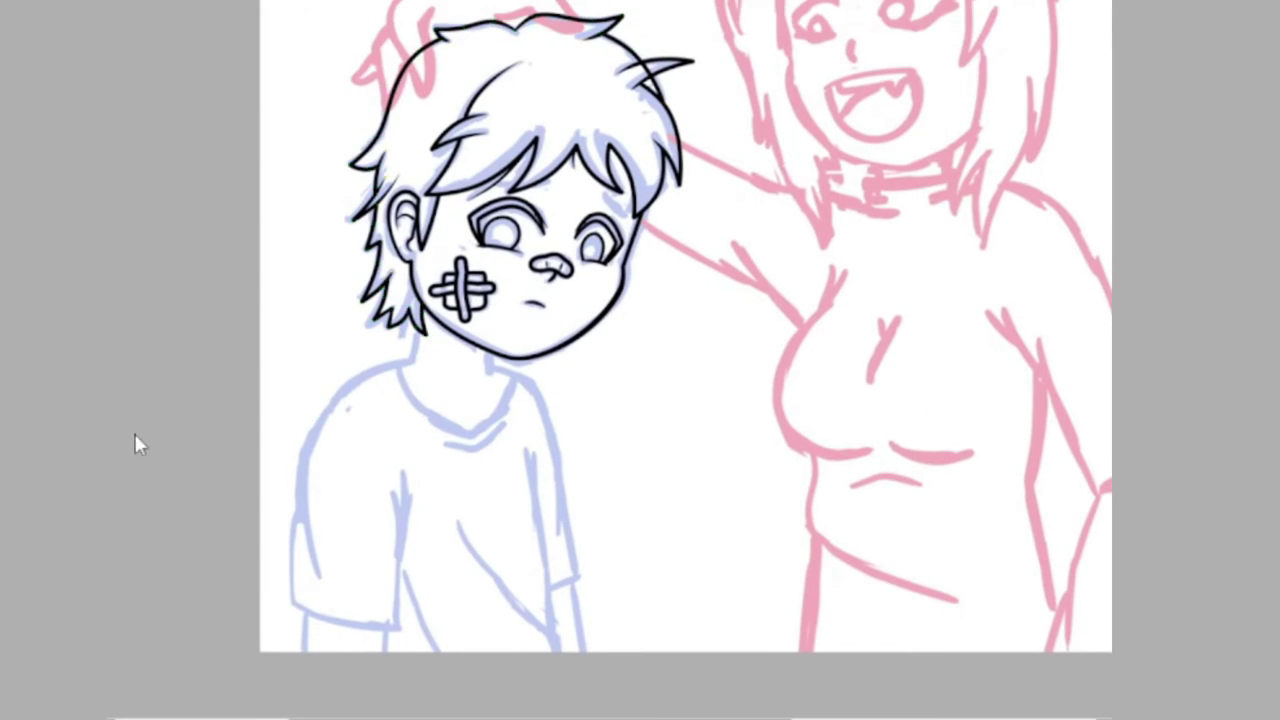
- Draw the left sleeve outline and select the shirt's vector lines
scroll(369, 221, up, 2)
drag(194, 590, 168, 422)
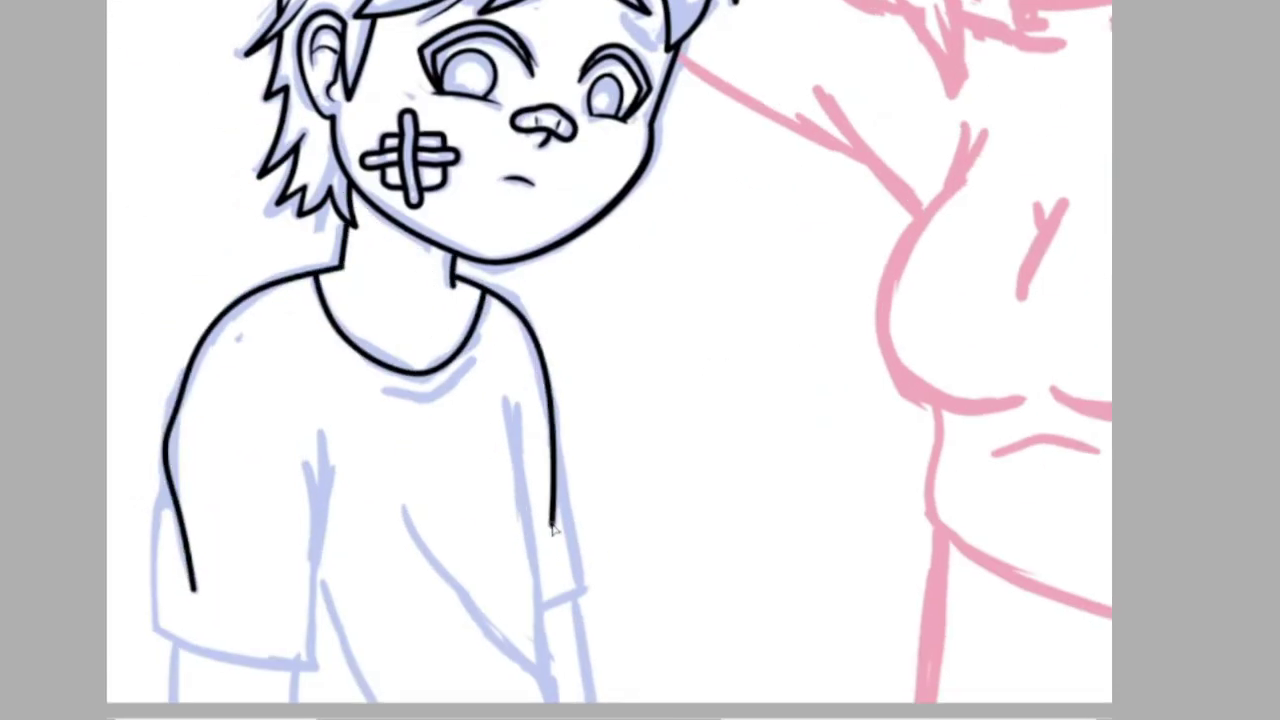
drag(656, 590, 668, 503)
click(590, 462)
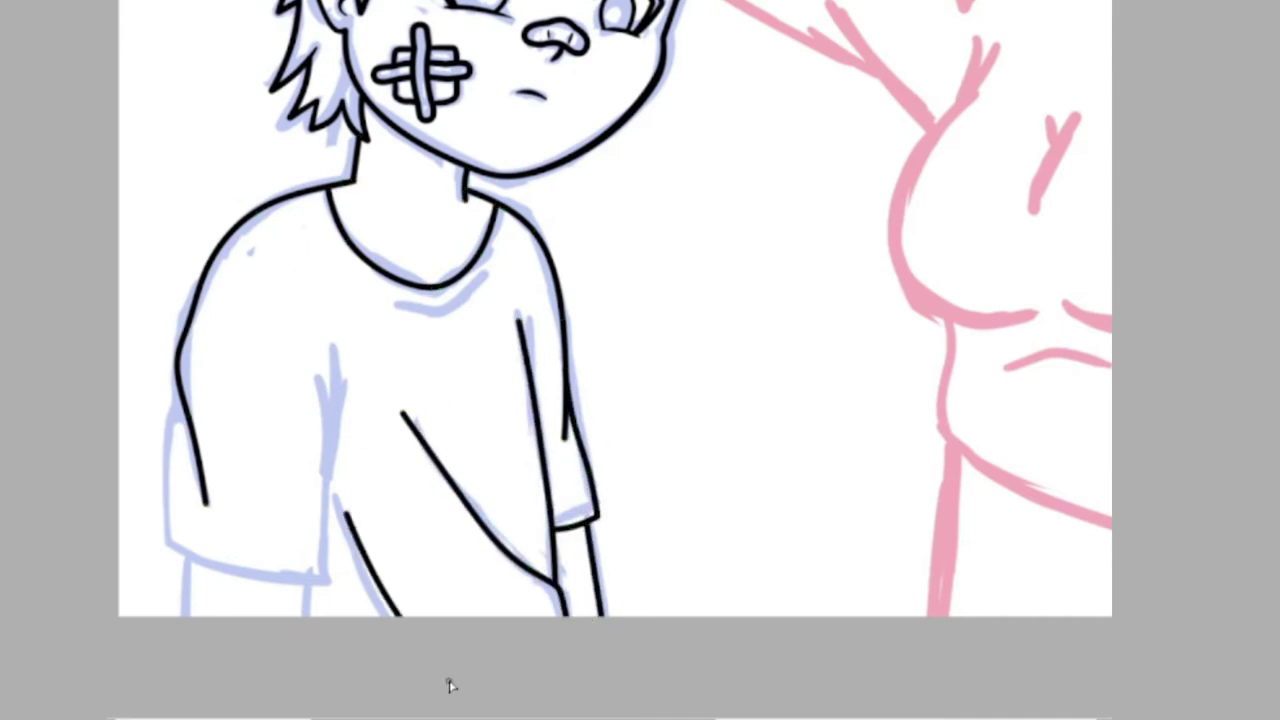
- Taper the shirt, arm and sleeve-hem strokes thinner toward their ends
drag(420, 300, 392, 360)
drag(200, 495, 230, 405)
drag(410, 420, 466, 514)
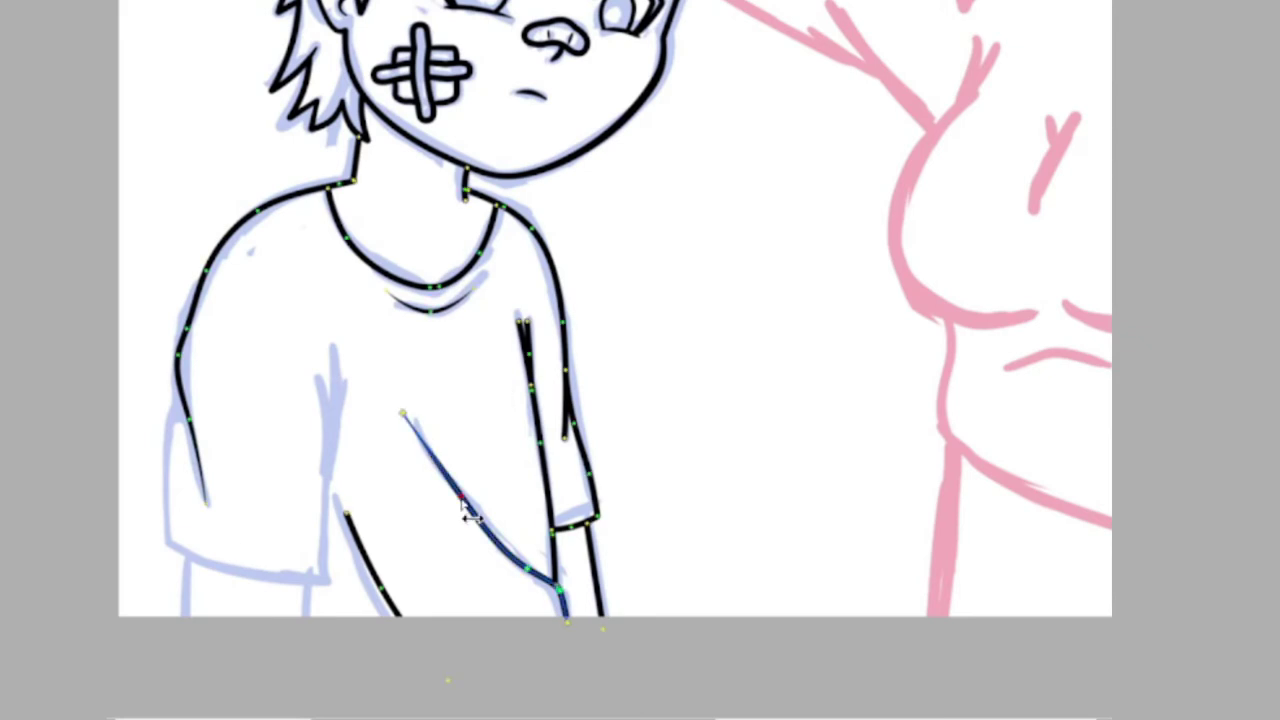
drag(525, 325, 529, 355)
drag(474, 497, 609, 357)
mouse_move(290, 320)
mouse_down()
mouse_move(266, 283)
mouse_move(280, 221)
mouse_up()
drag(445, 210, 447, 373)
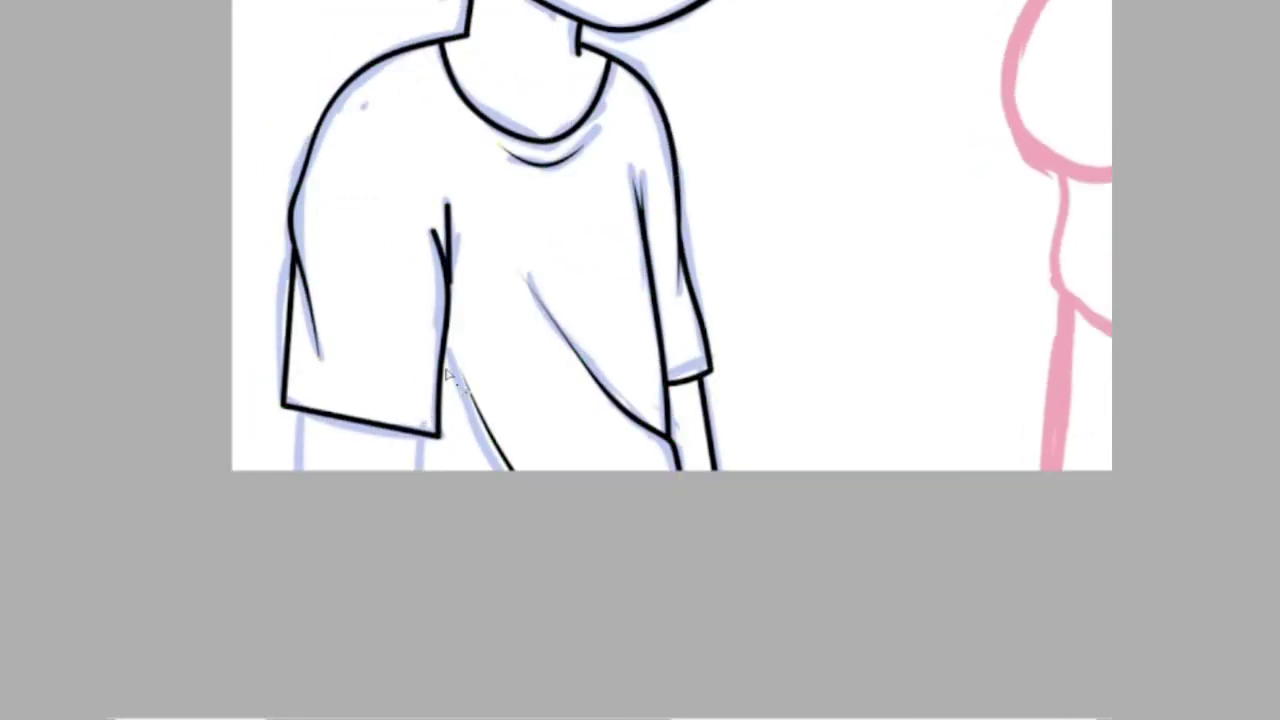
drag(300, 410, 360, 432)
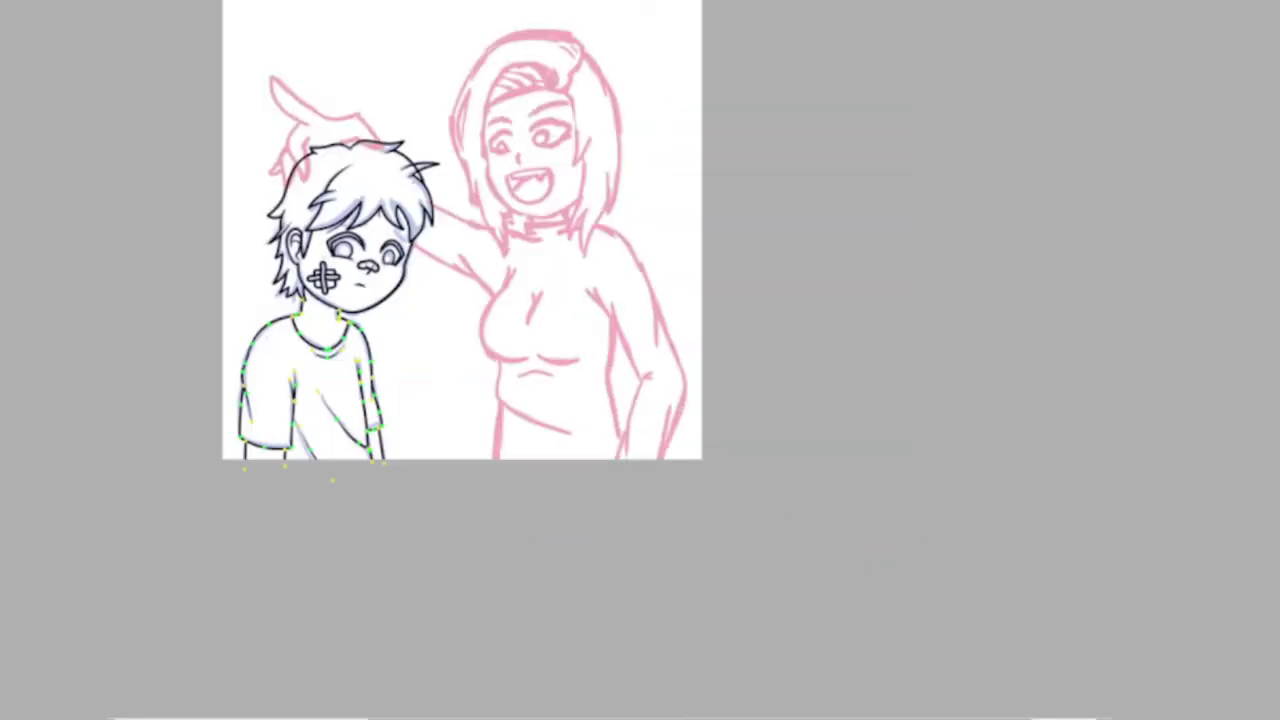
- Skew the lower part of the shirt slightly to the left
key(ctrl+t)
drag(317, 494, 313, 504)
key(Return)
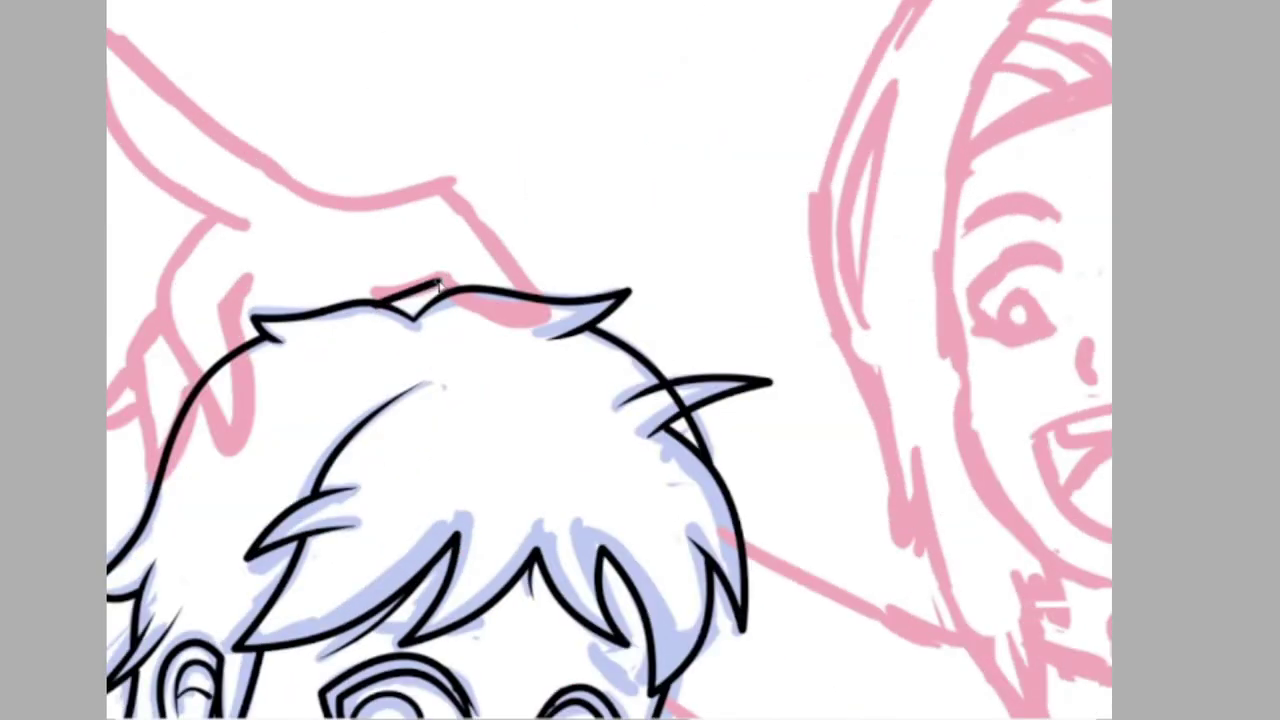
- Trace the woman's pointing hand over the boy's hair and adjust the hand line
drag(645, 355, 345, 265)
click(212, 62)
drag(540, 224, 610, 262)
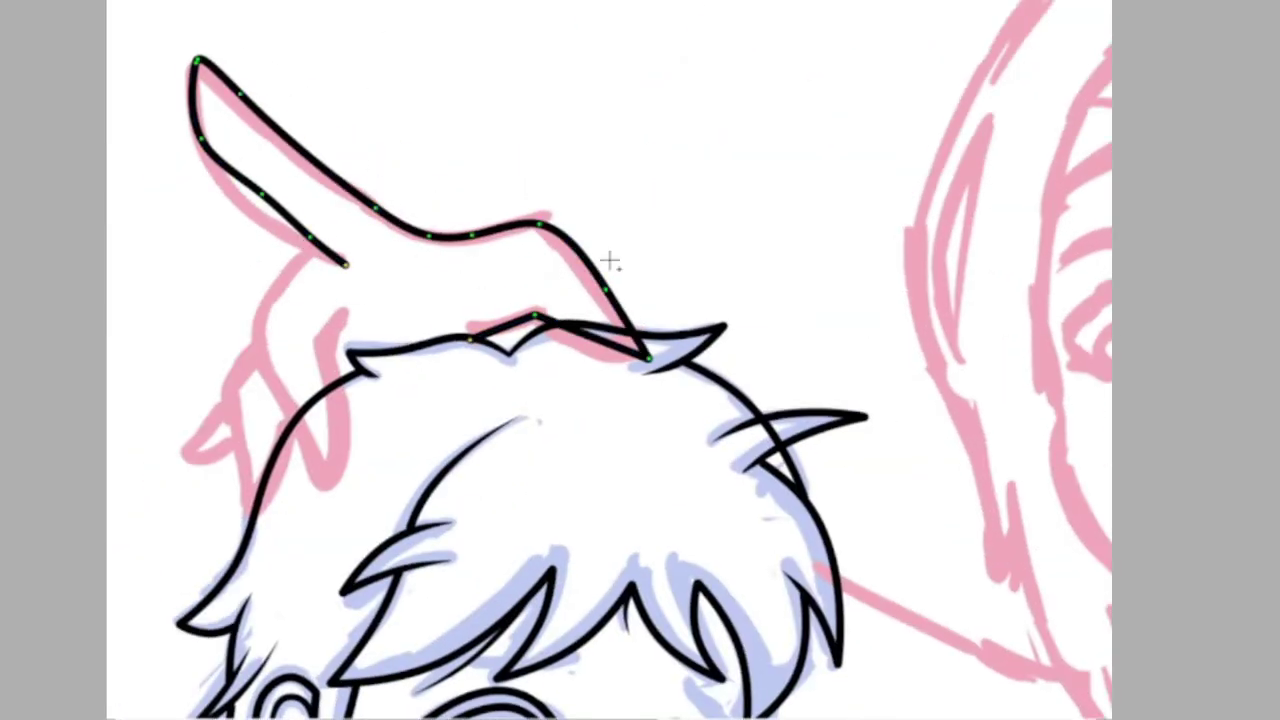
click(648, 357)
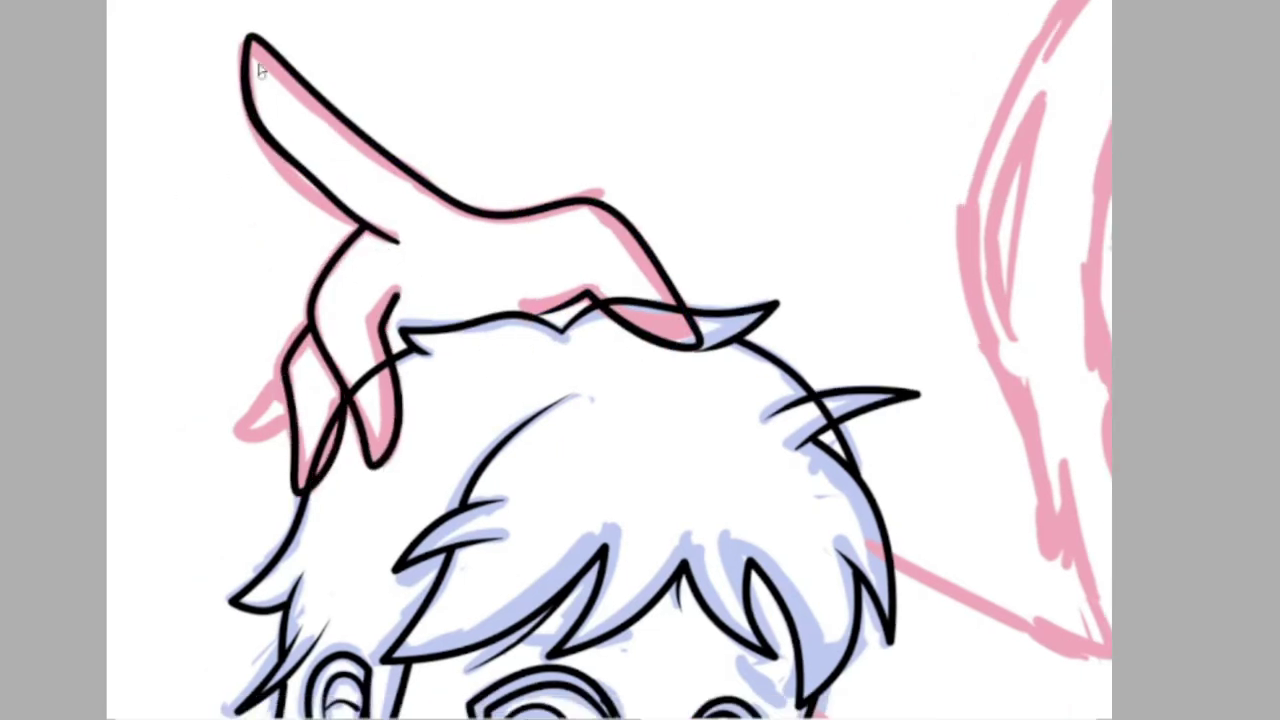
click(288, 262)
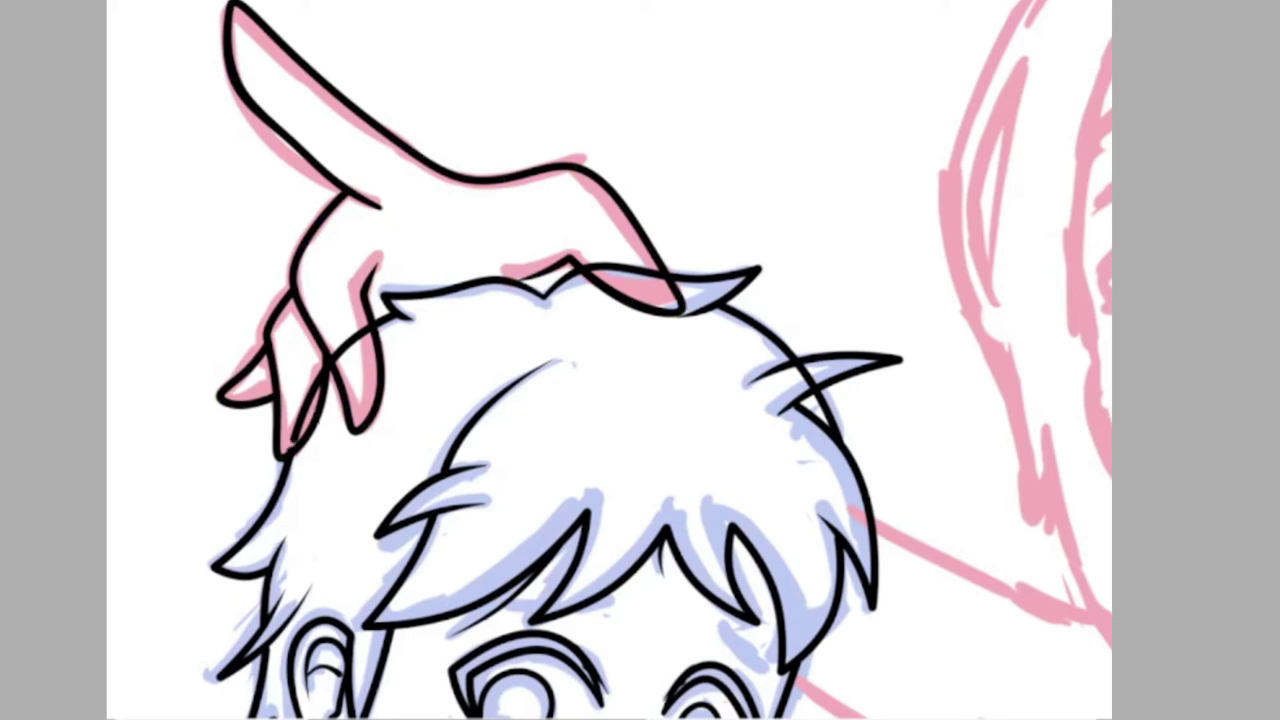
scroll(609, 259, down, 2)
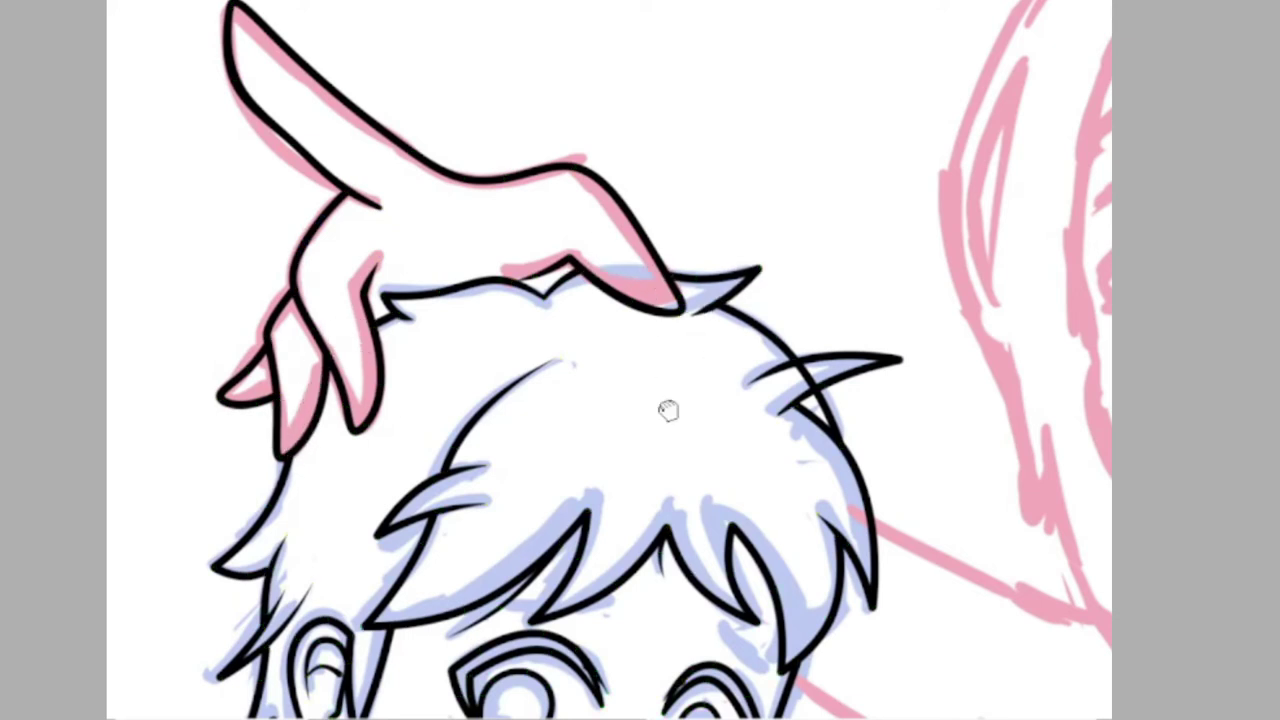
drag(523, 251, 140, 120)
- Ink the woman's outstretched arm and collar in black over the pink sketch
scroll(248, 325, up, 2)
drag(380, 375, 478, 495)
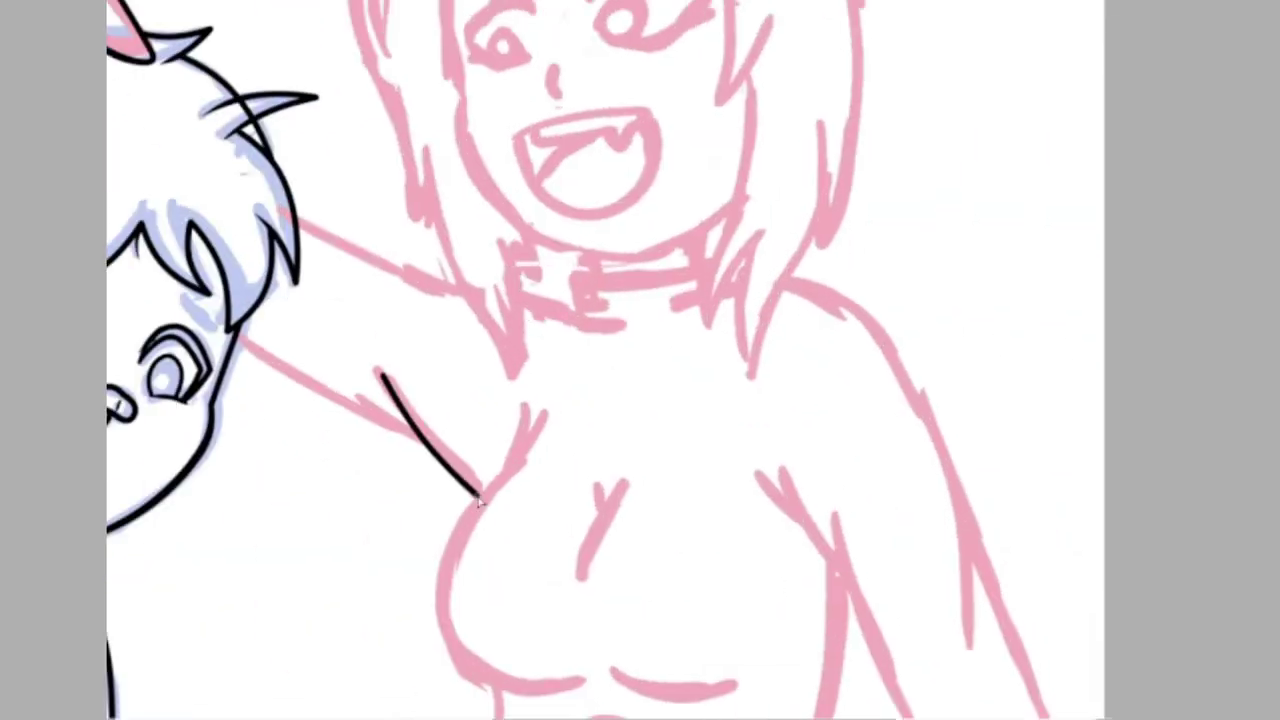
mouse_move(300, 222)
mouse_down()
mouse_move(540, 290)
mouse_move(588, 340)
mouse_up()
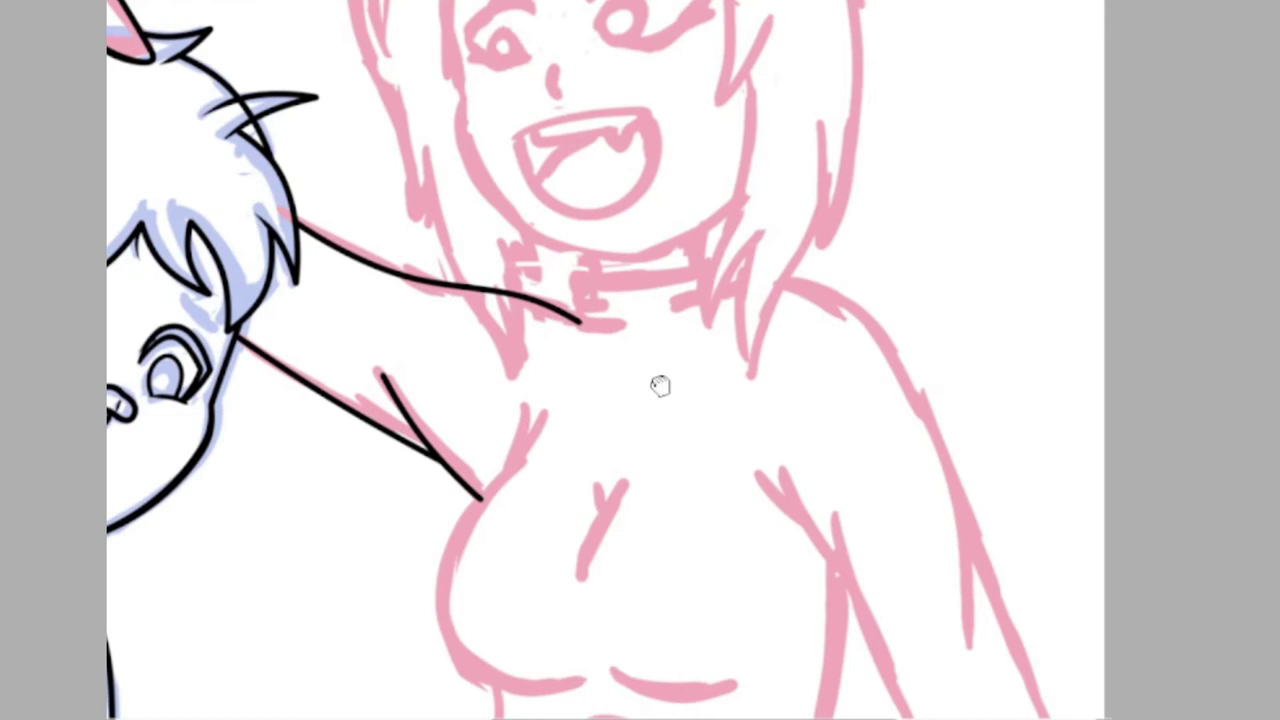
scroll(660, 383, up, 1)
drag(715, 338, 588, 362)
- Ink the woman's chest outline and the fold lines below it, adjusting the small fold line
key(o)
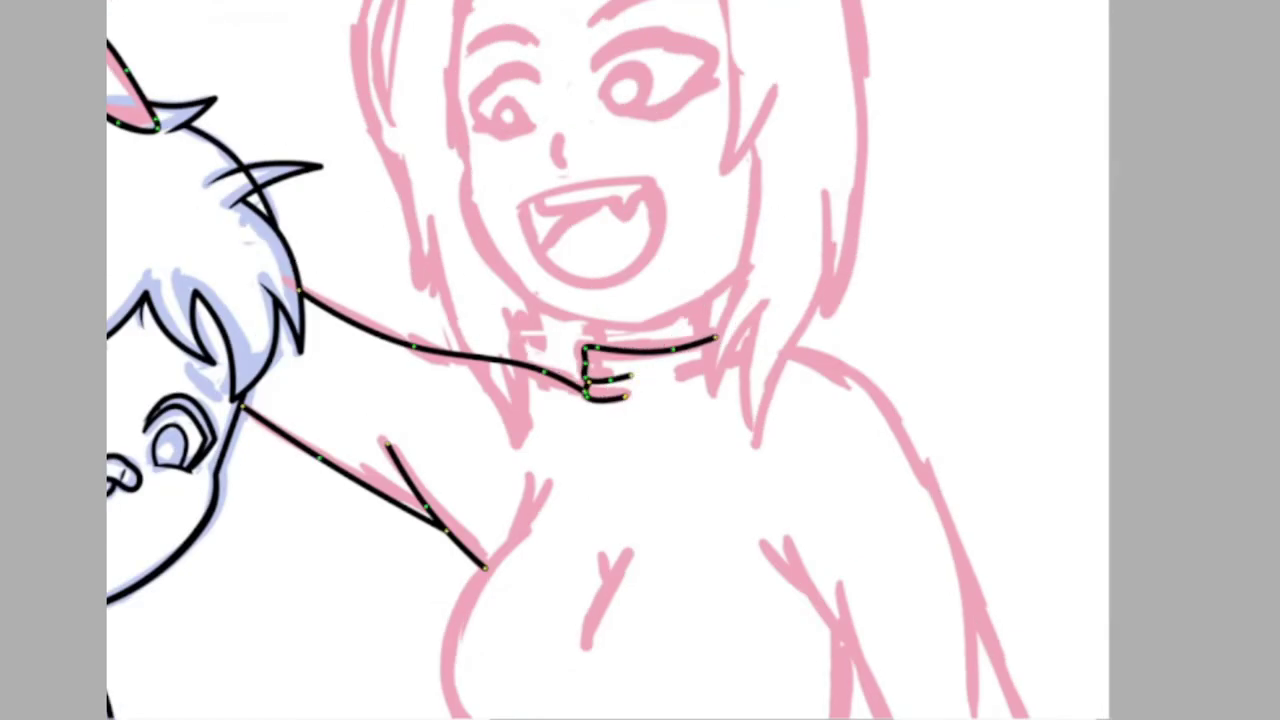
scroll(660, 360, down, 3)
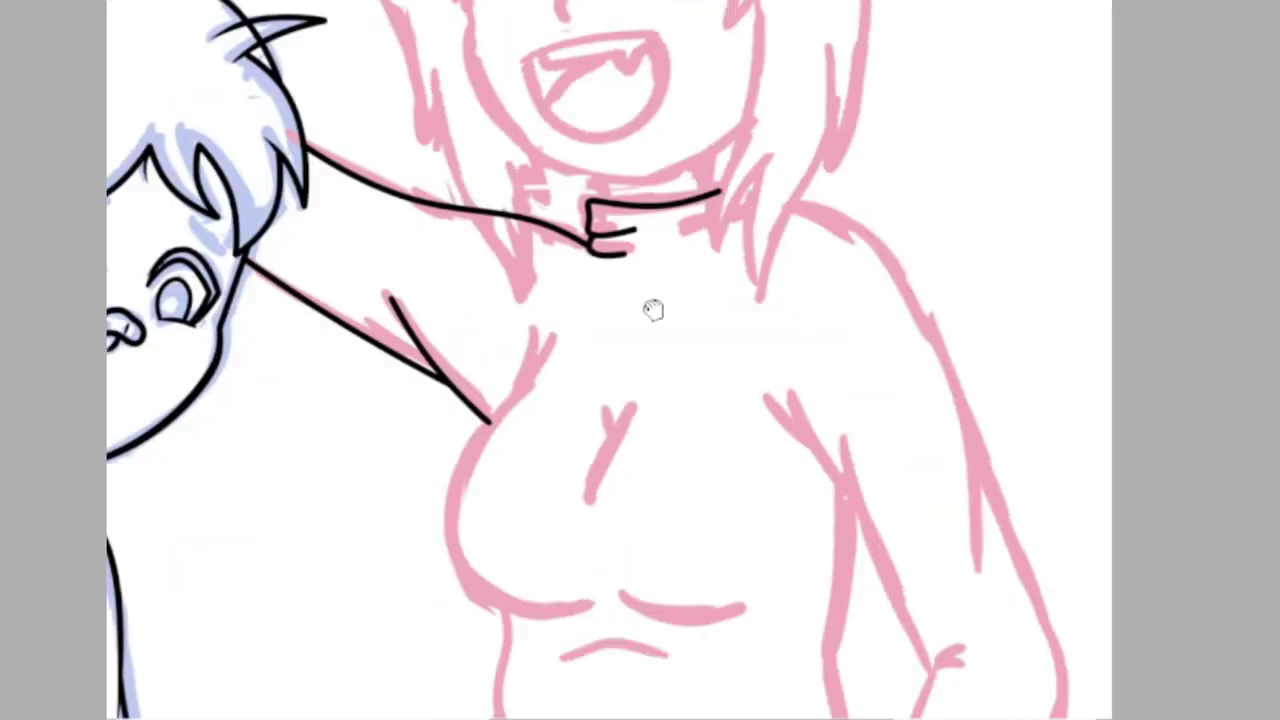
drag(540, 310, 485, 570)
drag(777, 538, 744, 418)
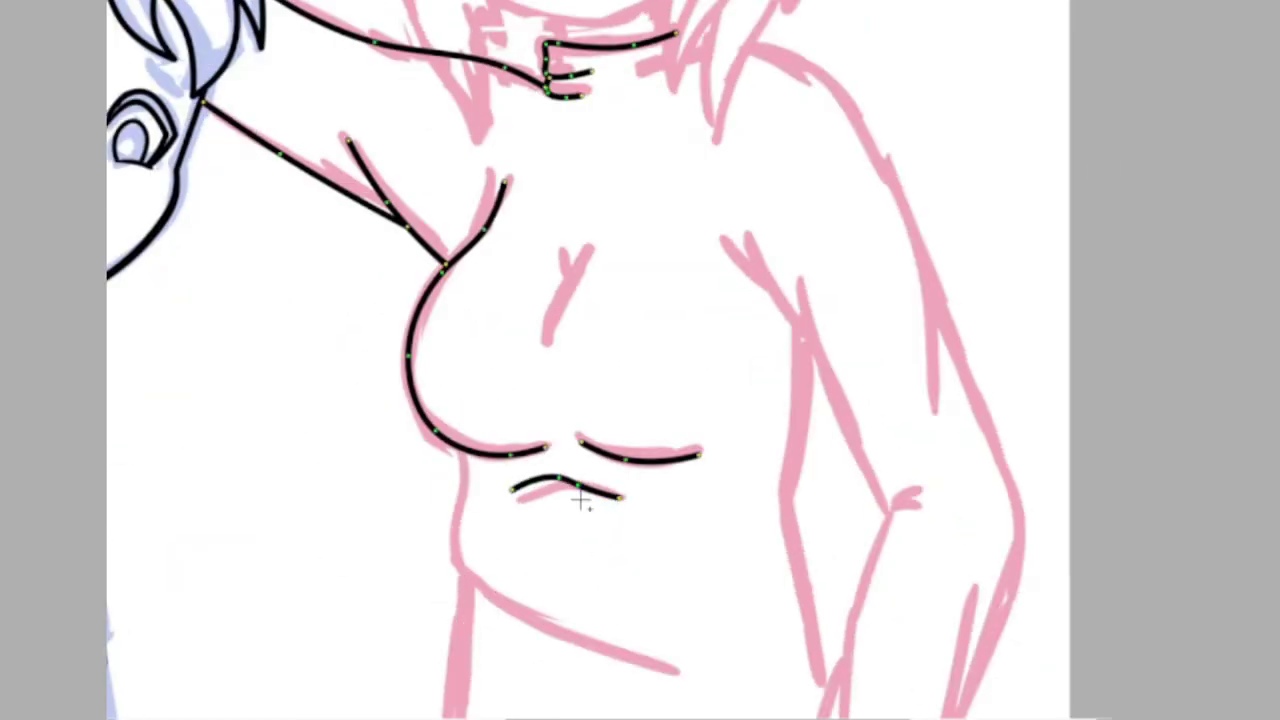
click(578, 490)
scroll(688, 405, up, 1)
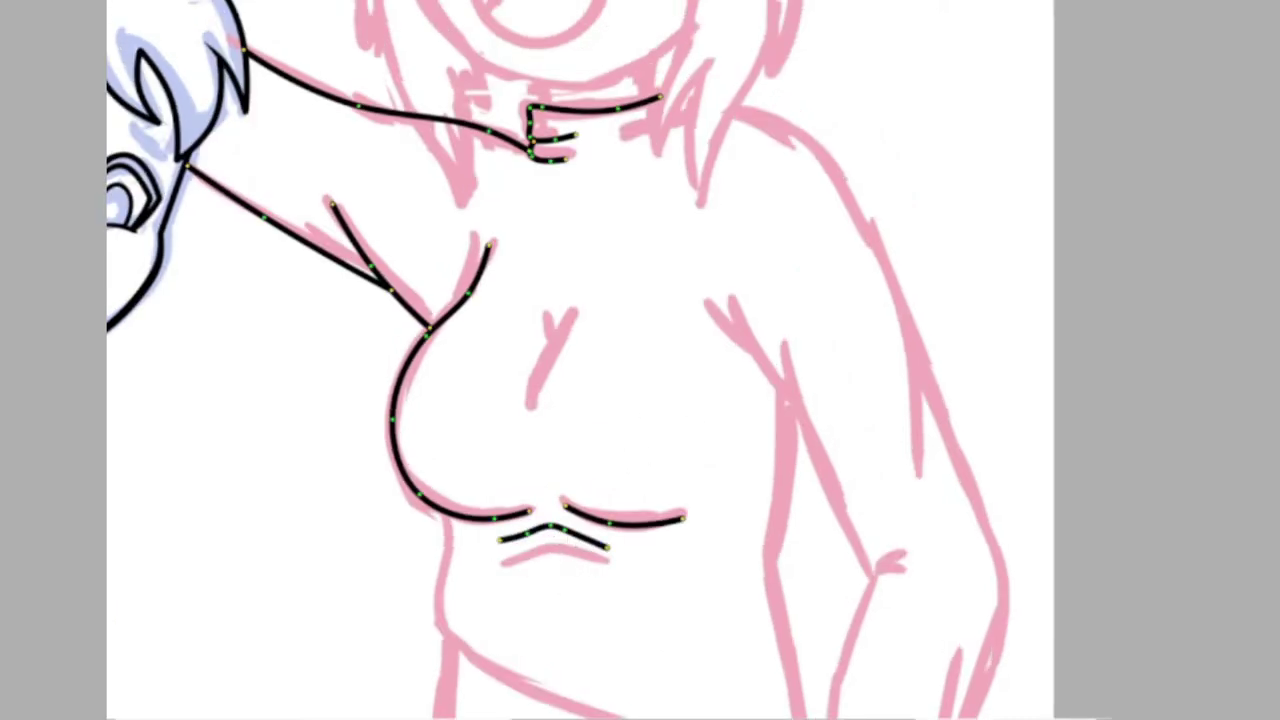
key(Escape)
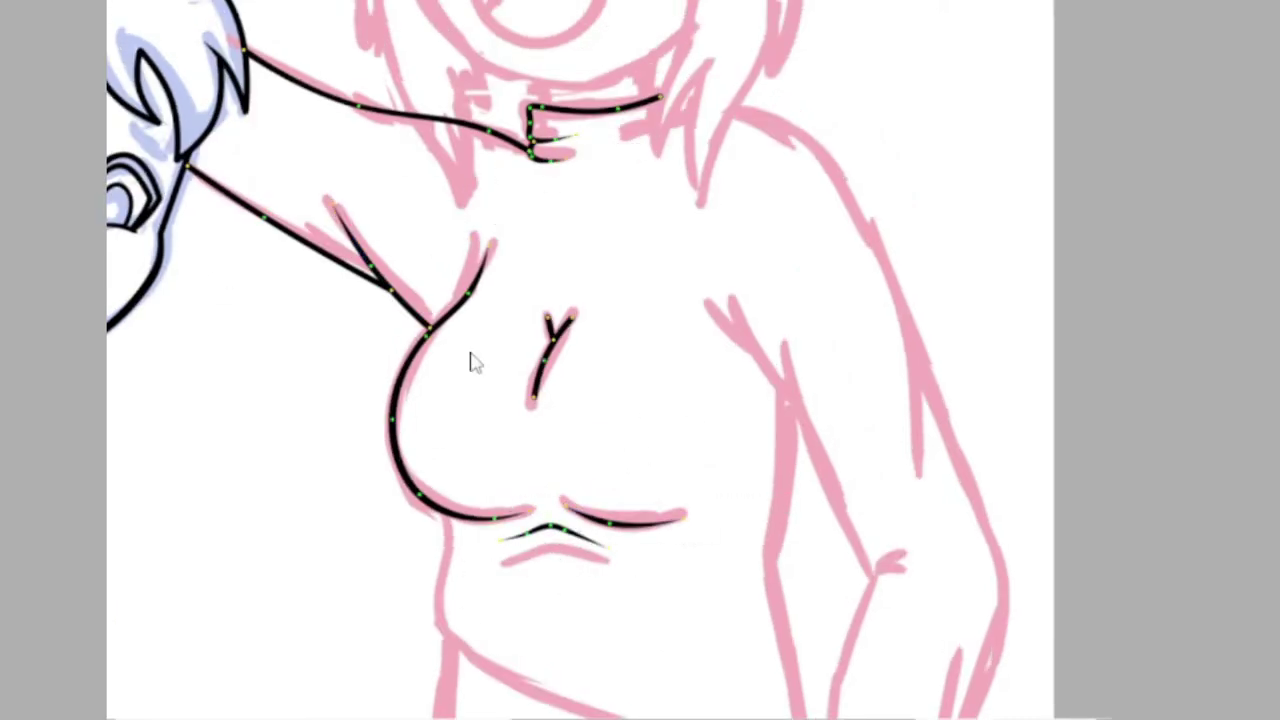
- Ink the woman's side from the chest down the torso and up toward the armpit
drag(336, 245, 322, 545)
drag(694, 477, 694, 515)
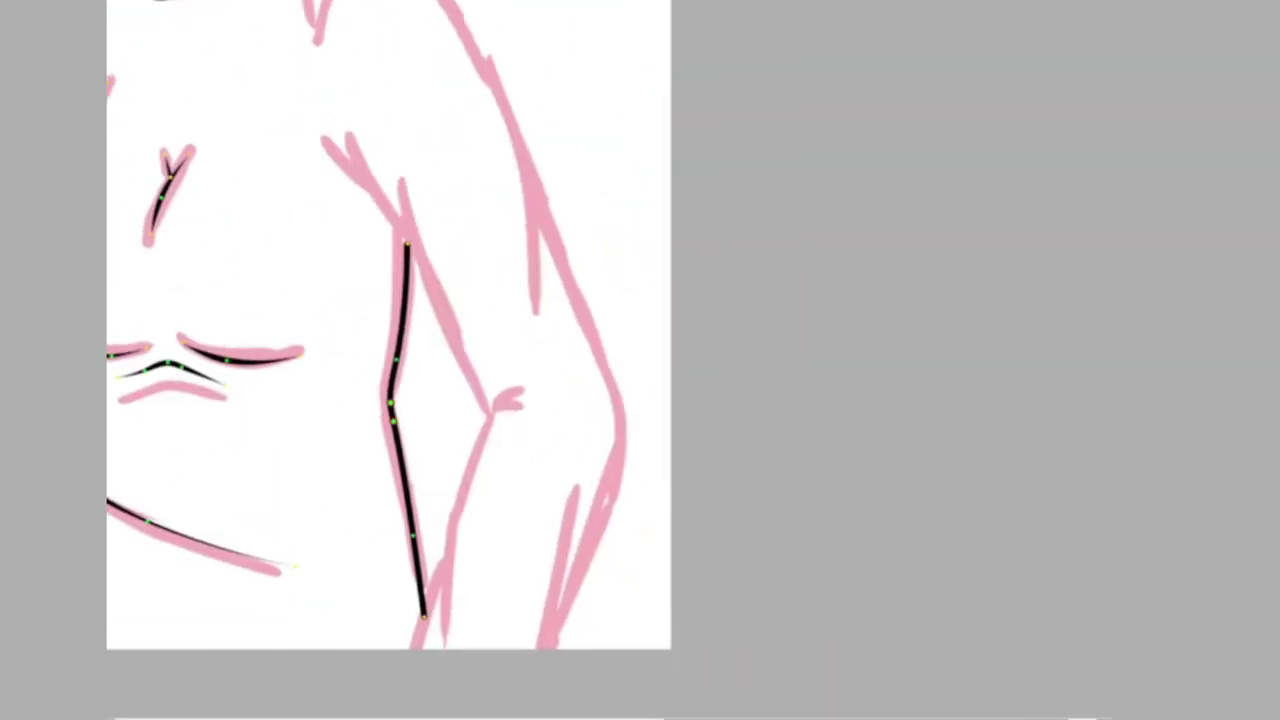
mouse_move(449, 132)
mouse_down()
mouse_move(518, 374)
mouse_move(443, 169)
mouse_up()
drag(398, 226, 405, 280)
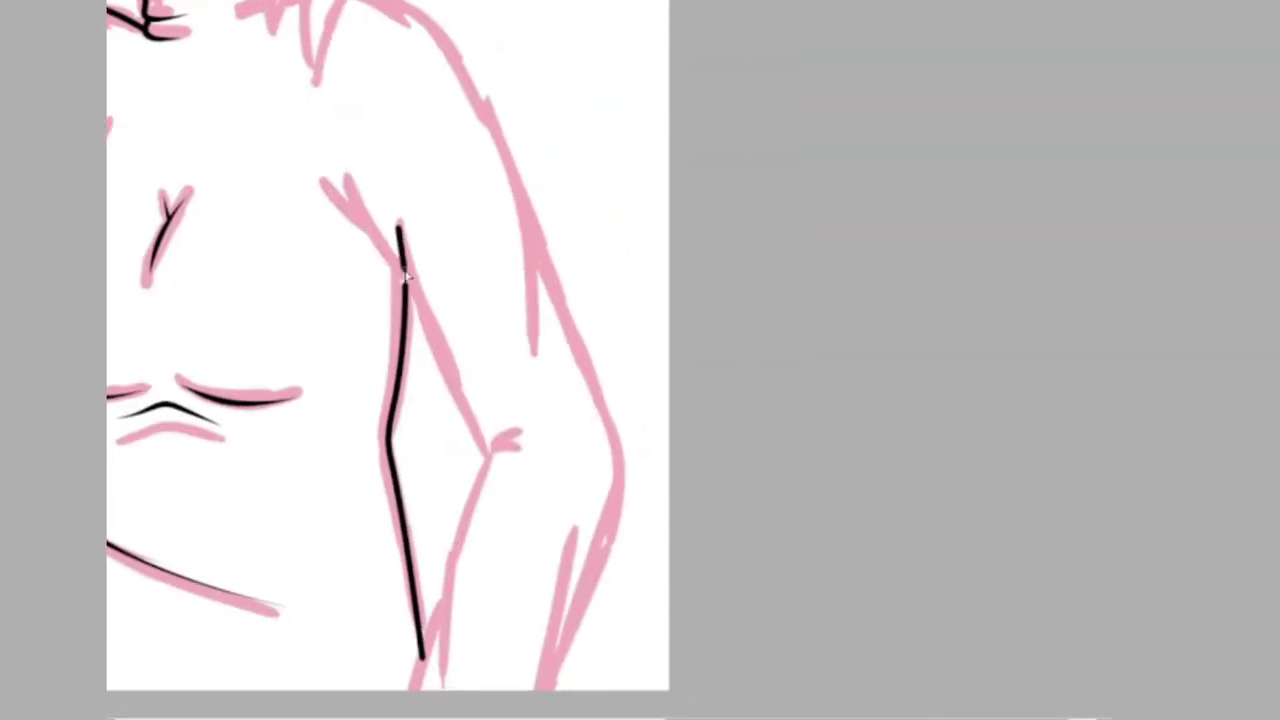
- Ink the outer edge and shoulder line of the woman's right arm
drag(543, 258, 560, 676)
scroll(256, 152, up, 3)
drag(530, 342, 549, 390)
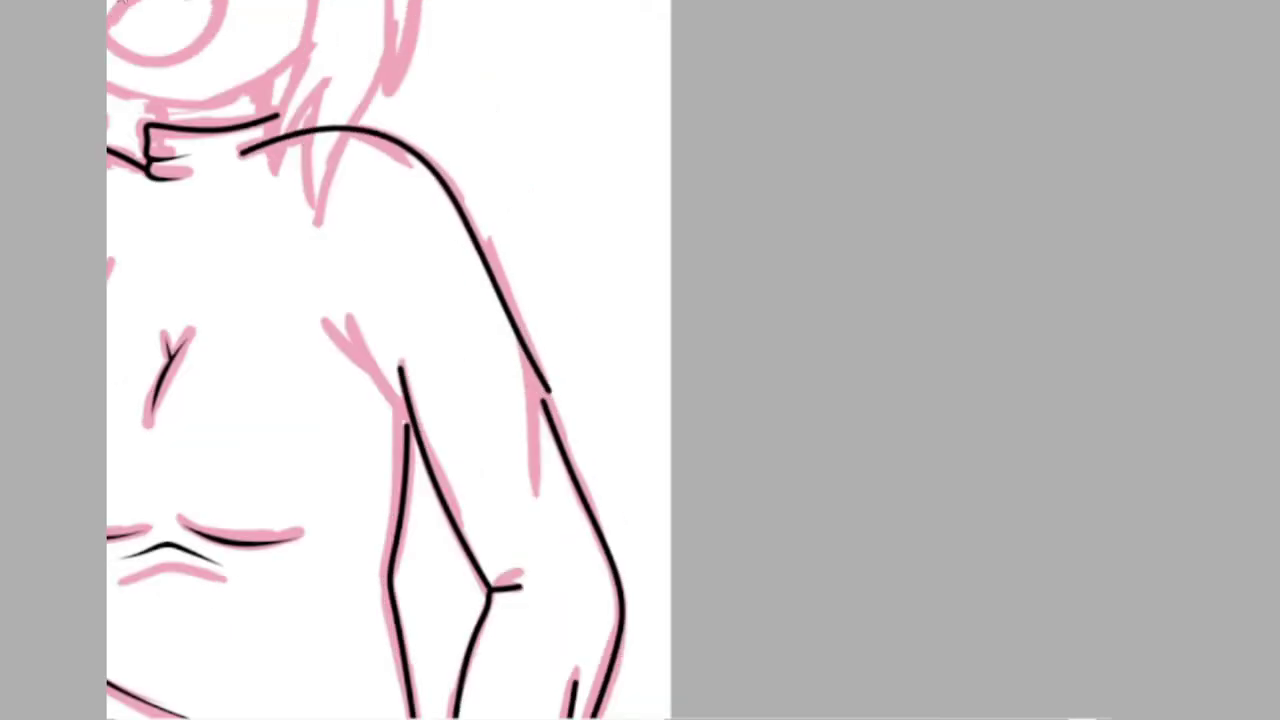
click(571, 441)
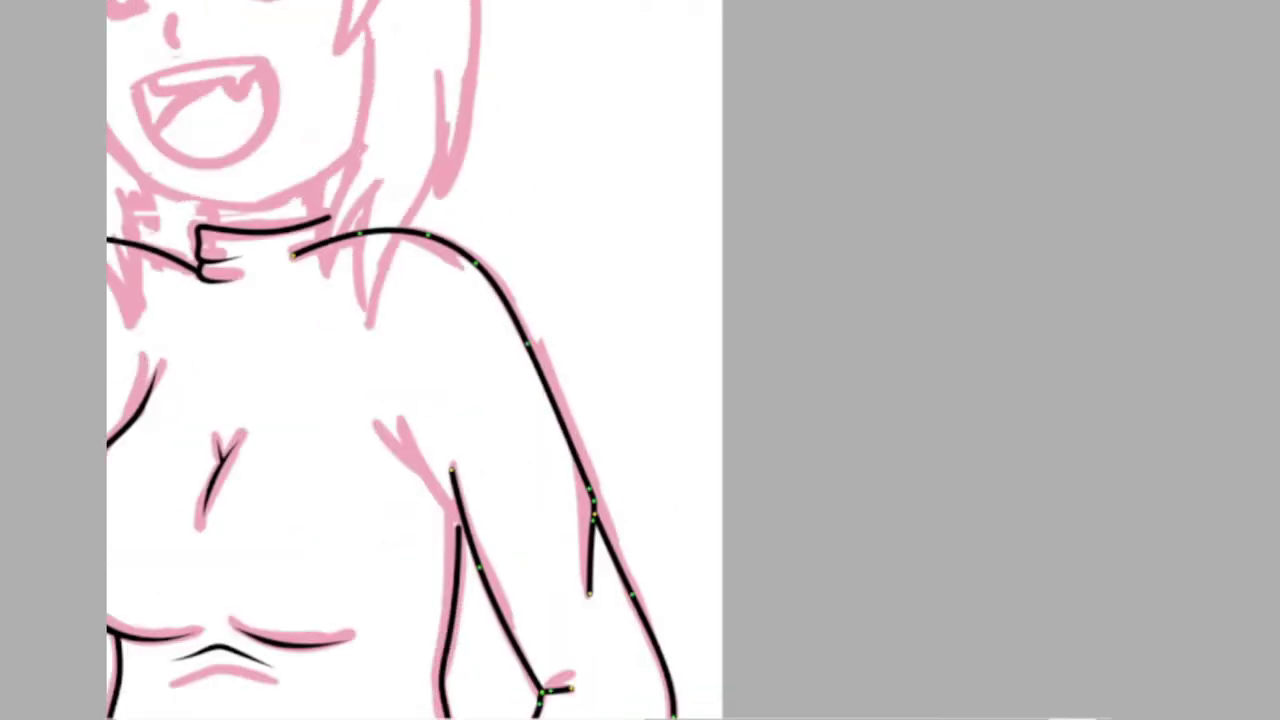
scroll(572, 545, down, 4)
drag(404, 235, 422, 283)
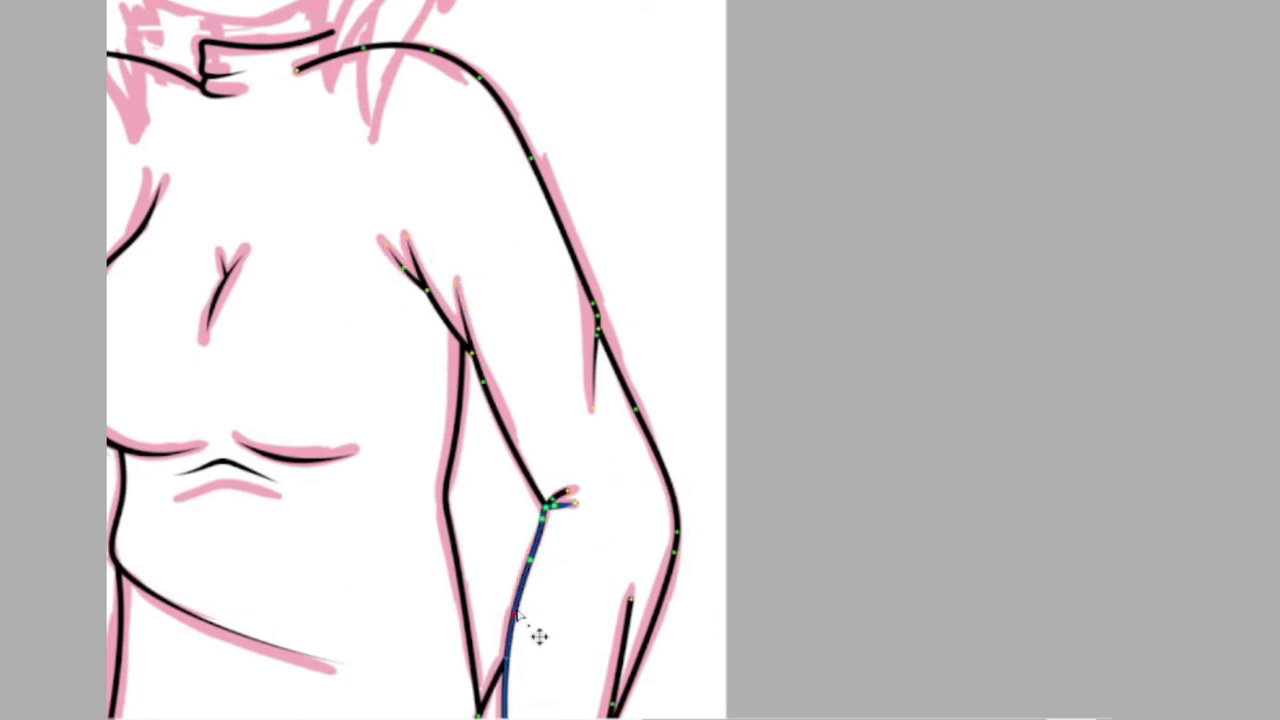
scroll(539, 636, down, 3)
scroll(530, 548, down, 3)
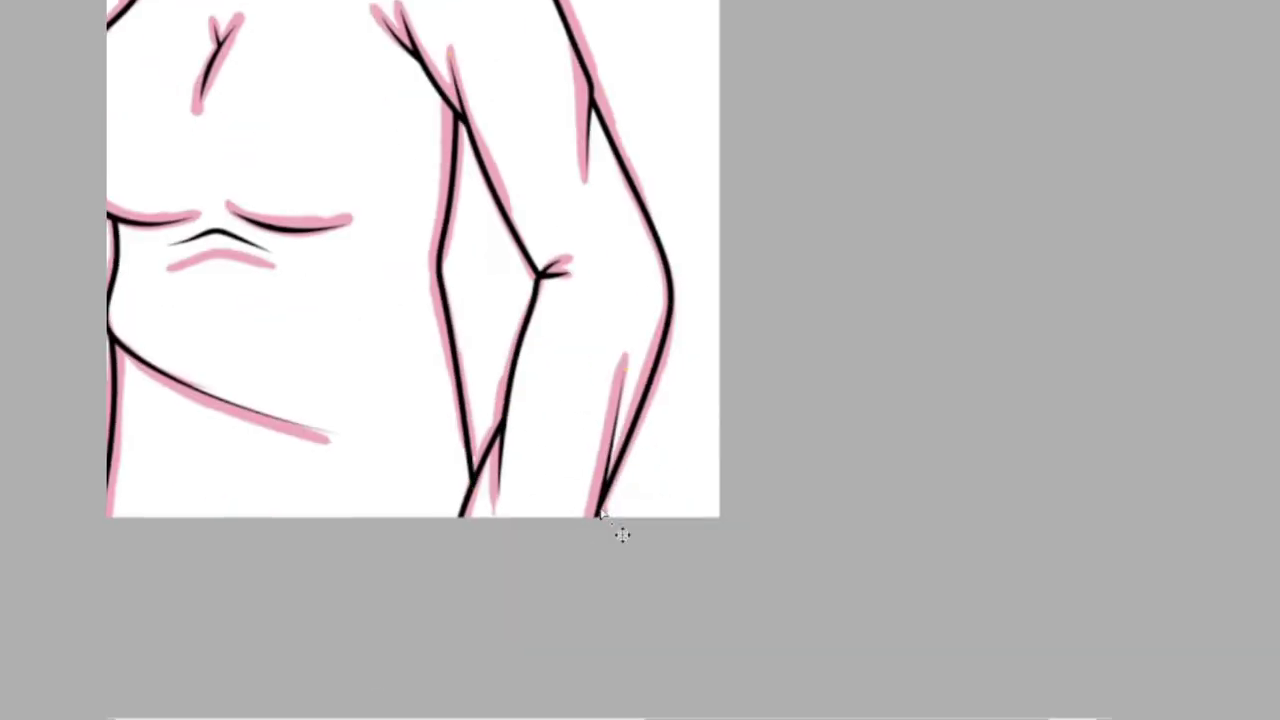
scroll(620, 531, up, 5)
scroll(380, 300, up, 2)
- Ink the woman's jaw and chin line curving up to the right cheek
scroll(440, 400, up, 2)
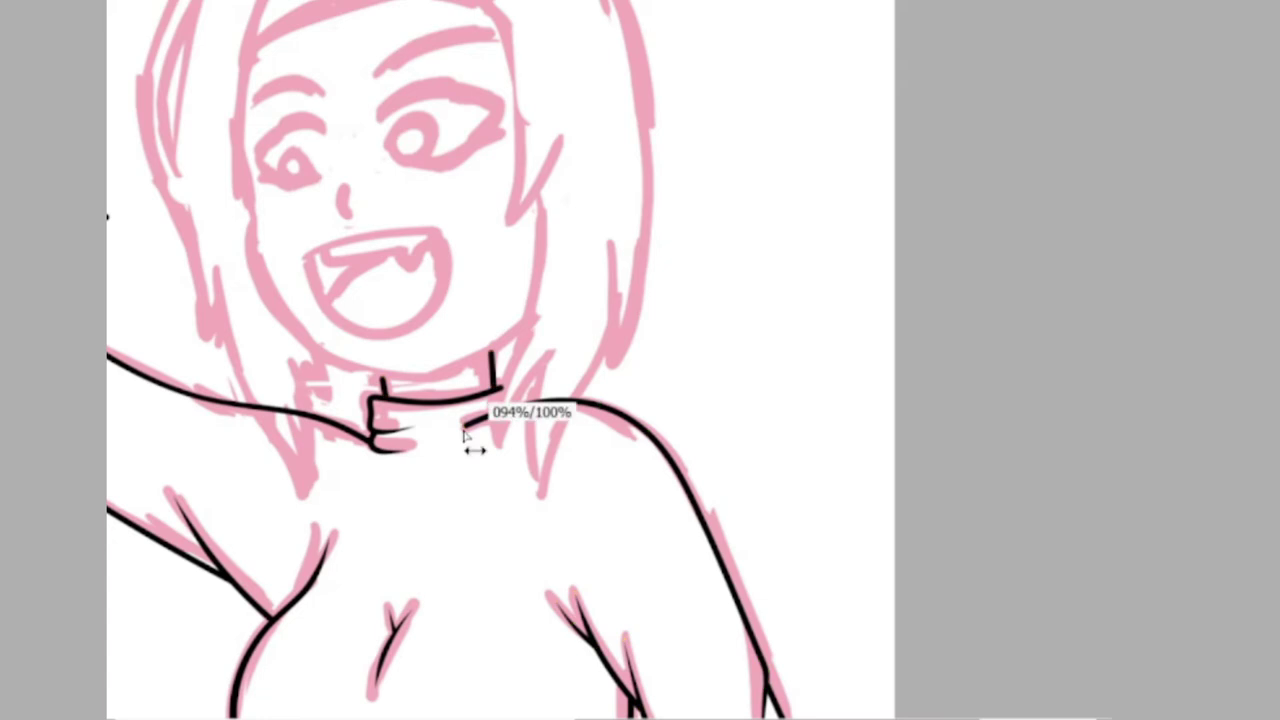
drag(242, 158, 528, 318)
key(ctrl+z)
drag(242, 158, 528, 316)
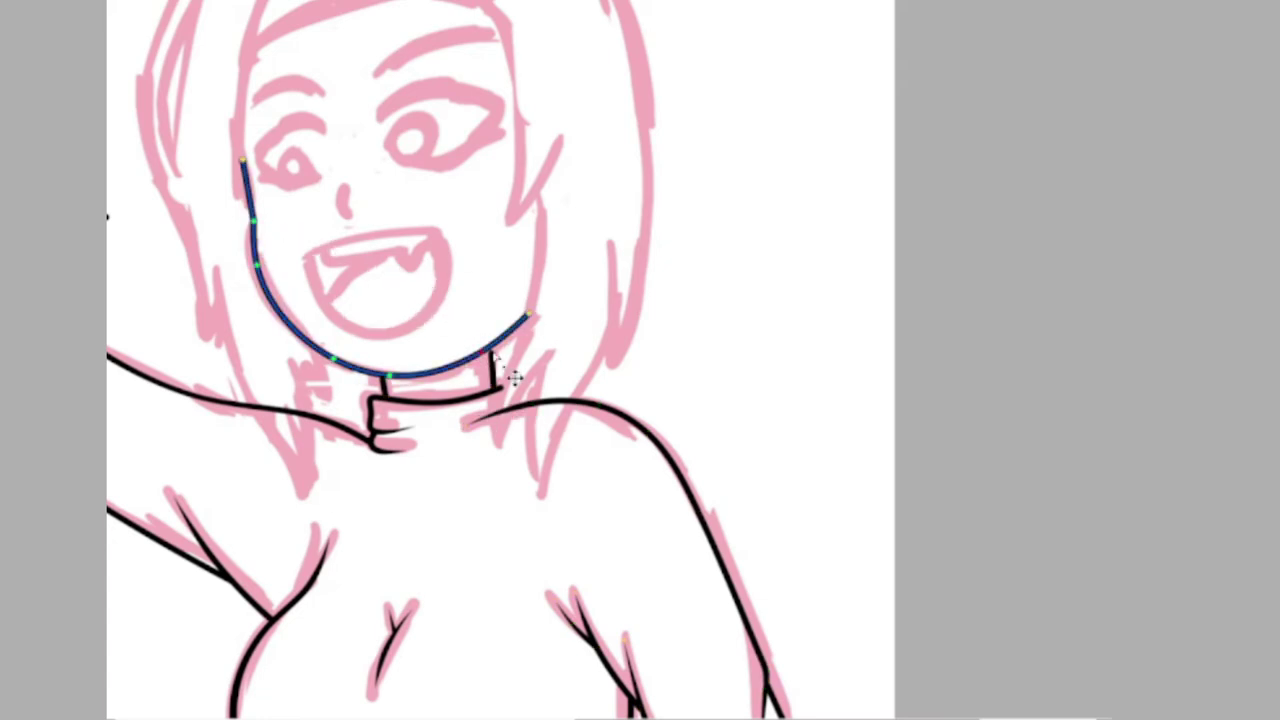
- Close the open mouth outline and bend the inner mouth line into a fang notch
scroll(450, 360, up, 2)
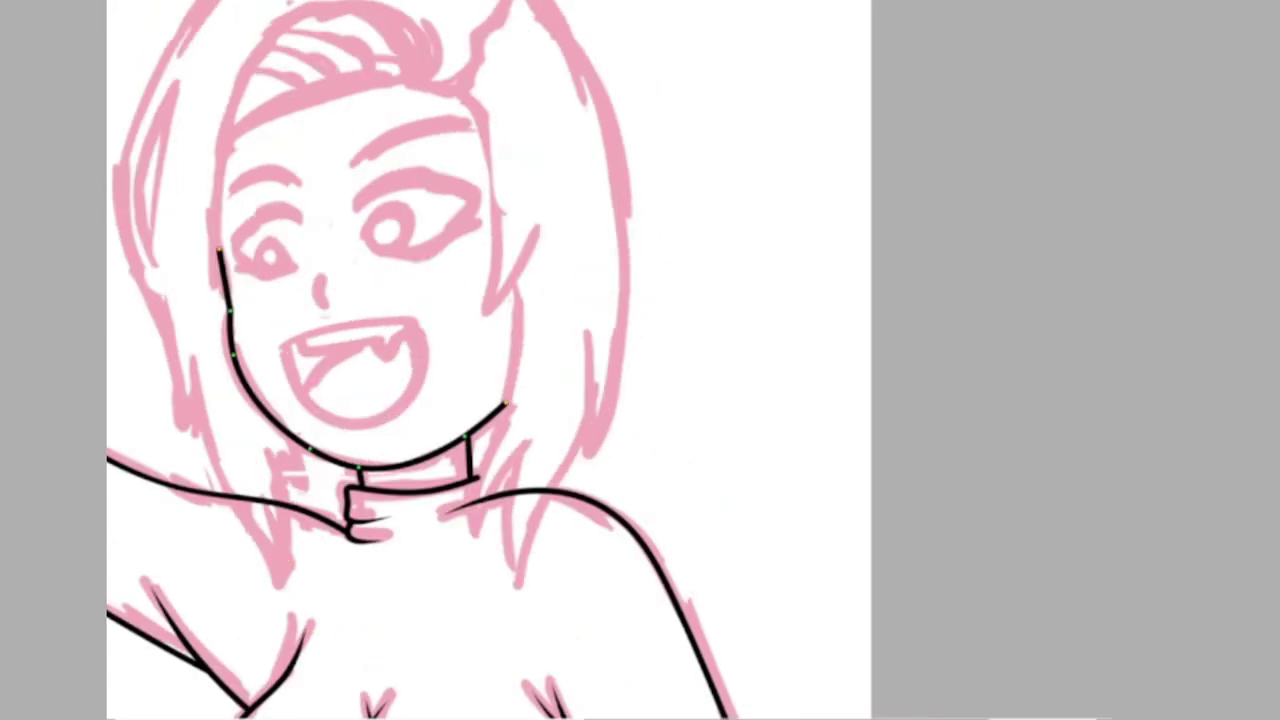
drag(420, 324, 280, 350)
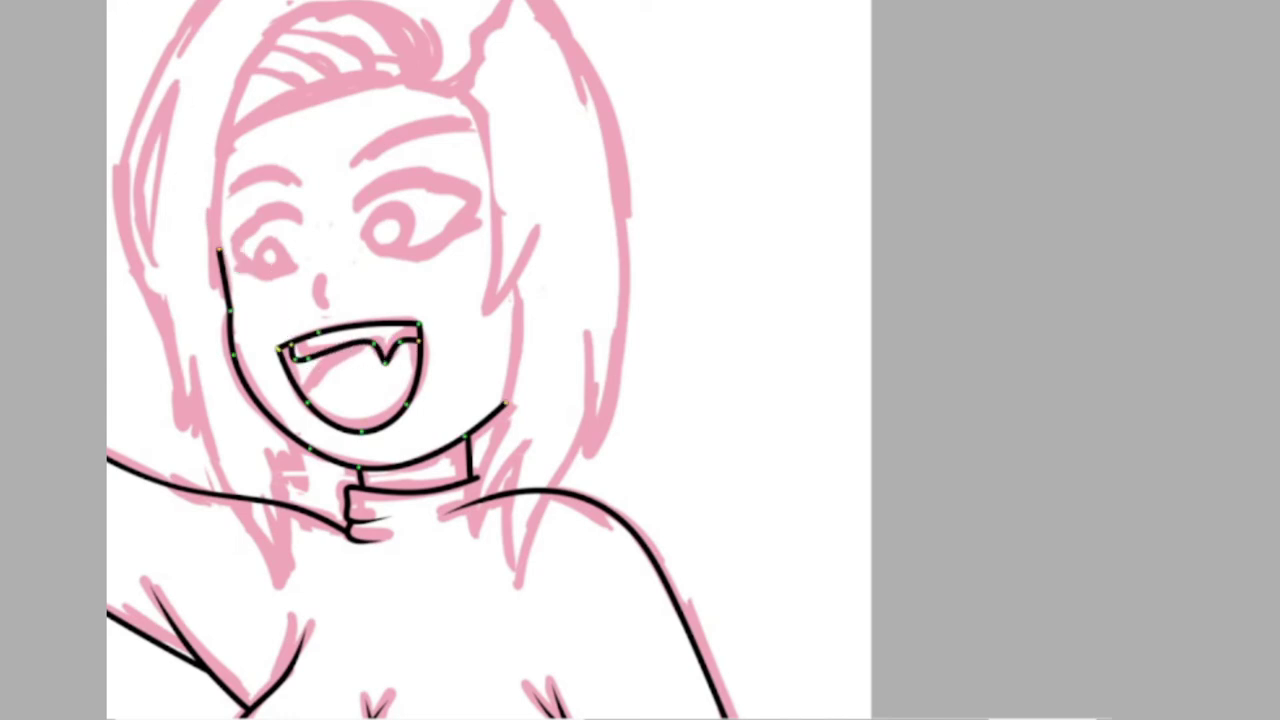
click(312, 352)
scroll(216, 388, up, 2)
drag(322, 353, 310, 345)
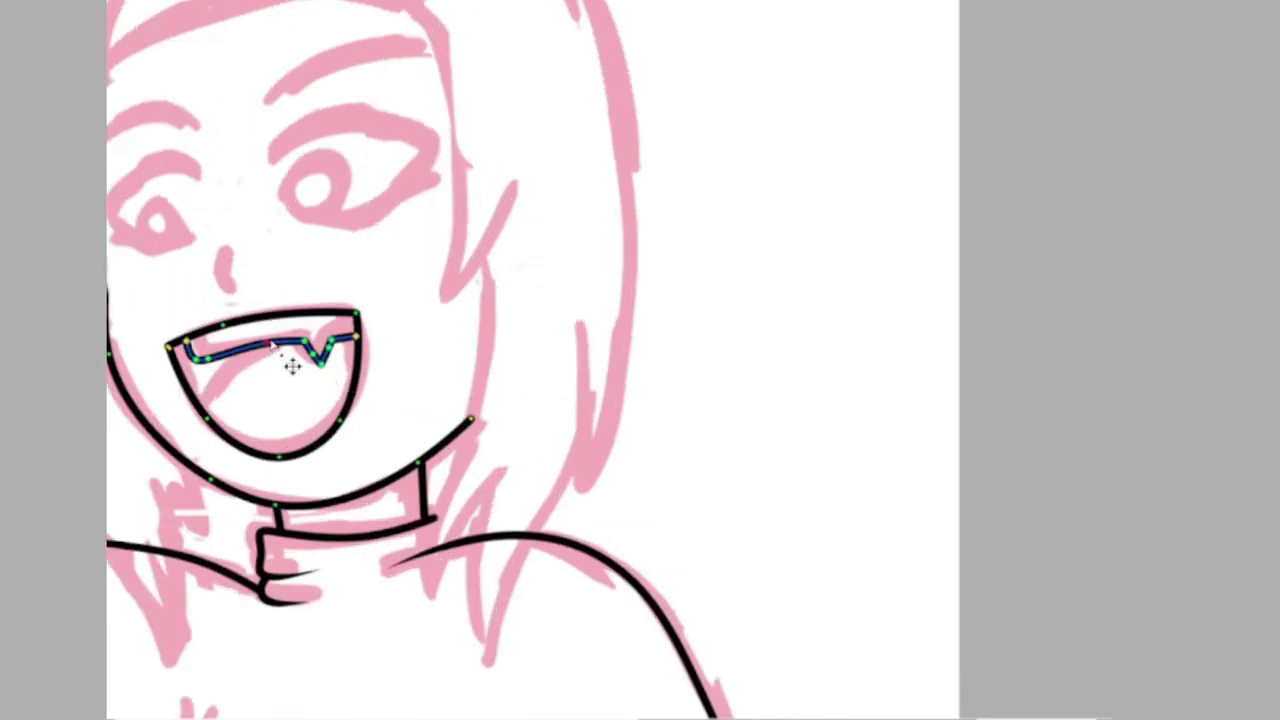
- Ink the side of the woman's face up toward the forehead
drag(228, 296, 323, 316)
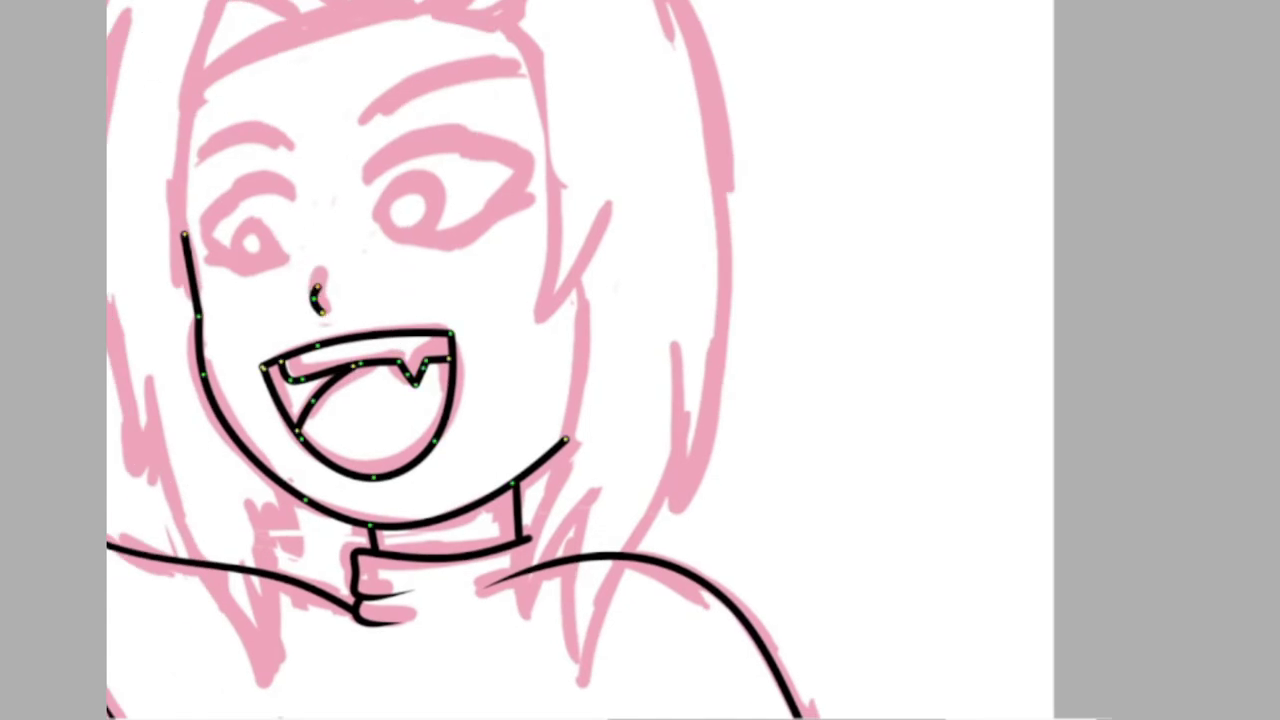
drag(409, 406, 443, 571)
drag(217, 456, 443, 74)
- Ink the hairline across the woman's forehead and the outer left edge of her hair
drag(232, 262, 545, 190)
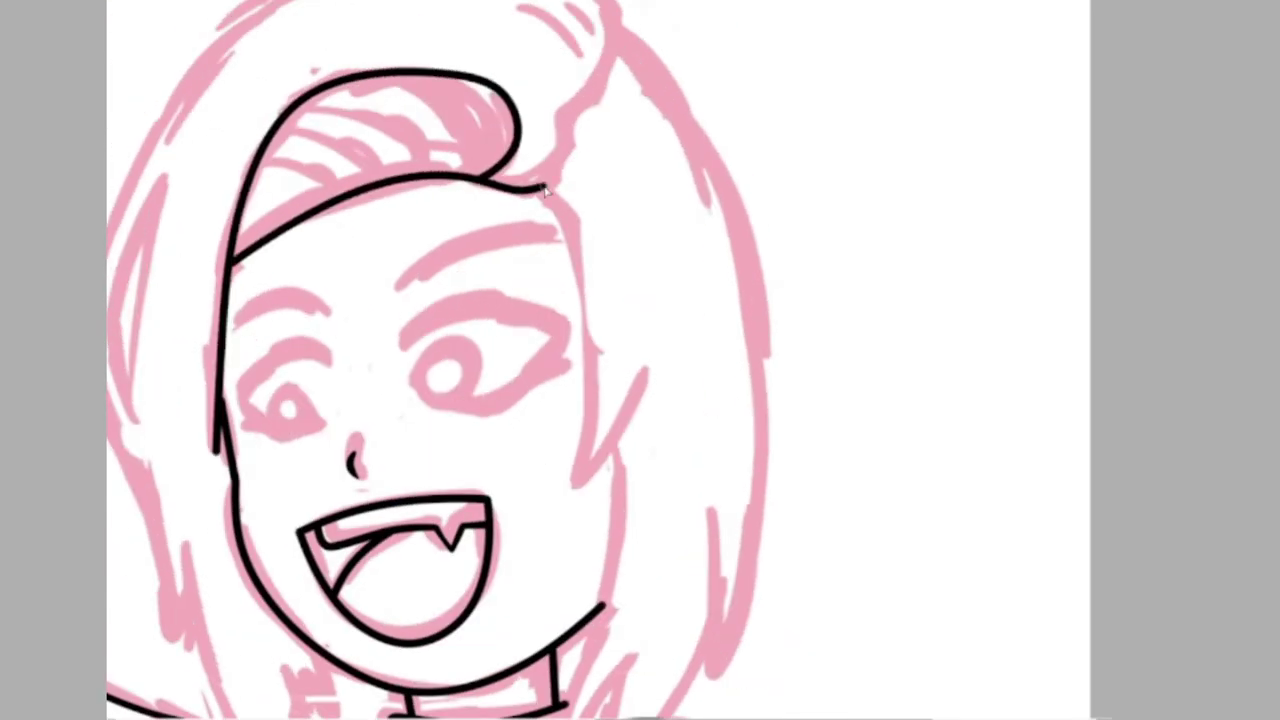
drag(617, 63, 882, 5)
drag(452, 8, 440, 575)
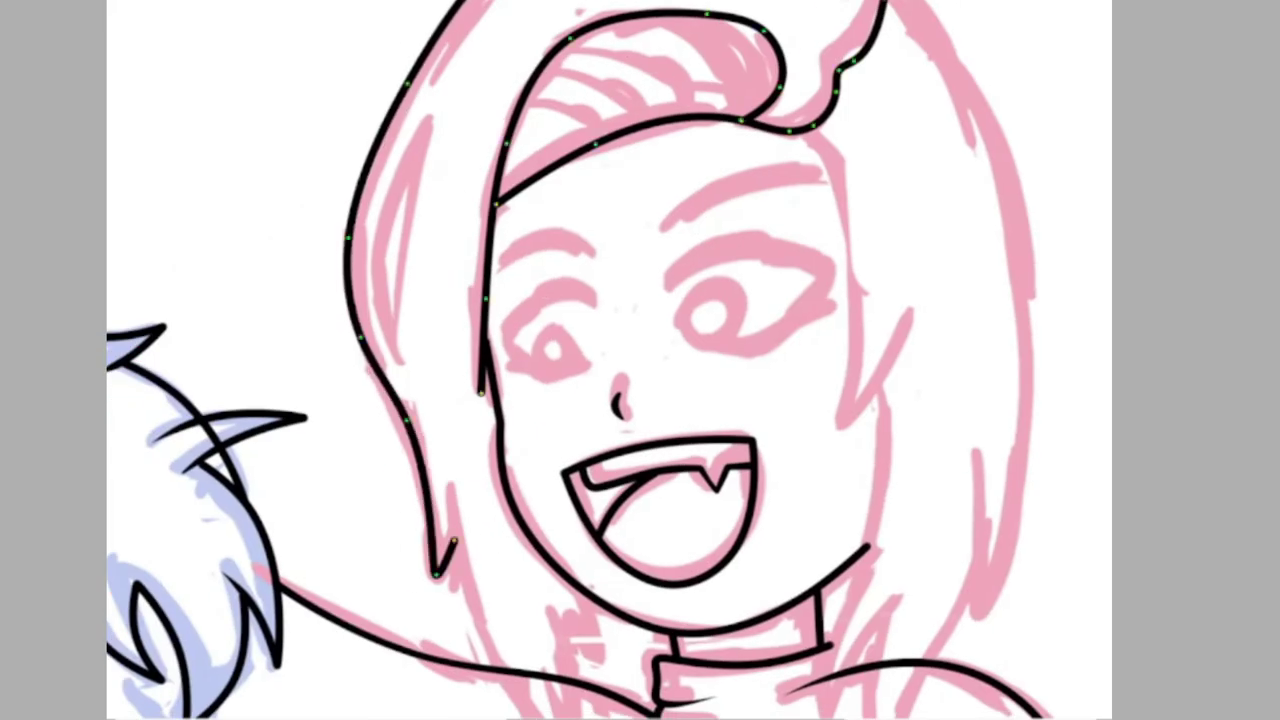
drag(860, 67, 812, 272)
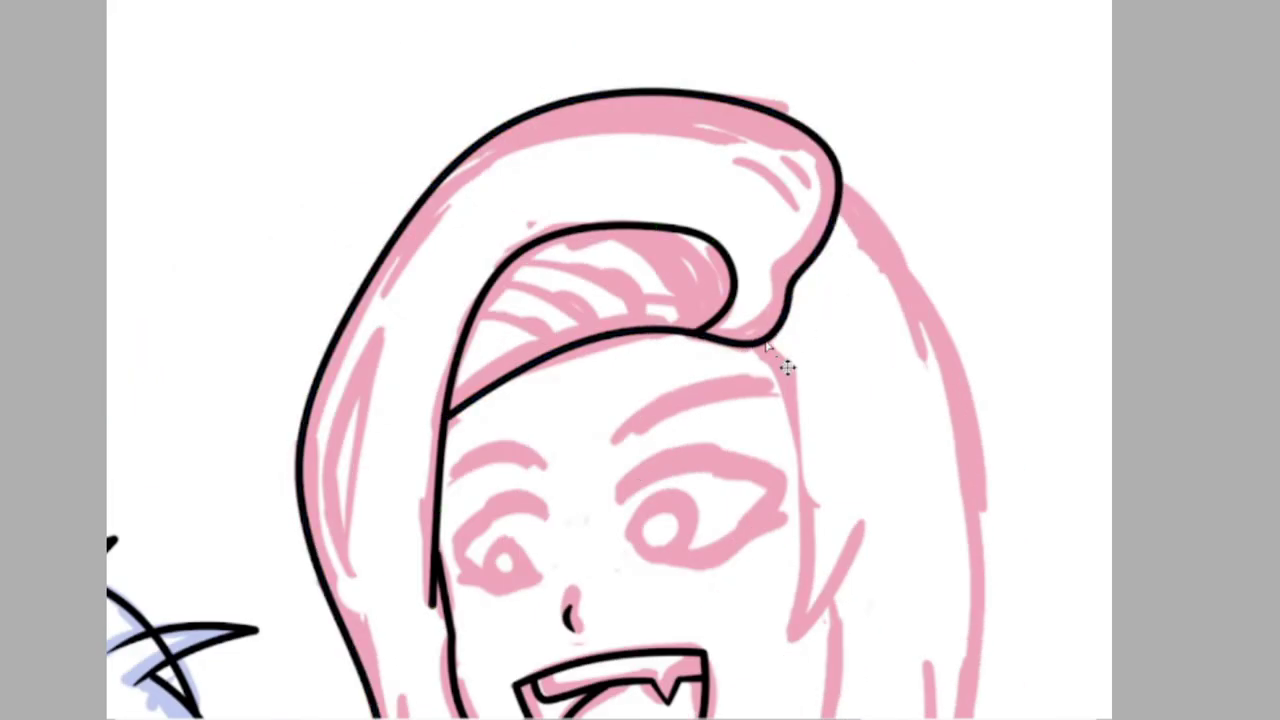
scroll(640, 390, down, 1)
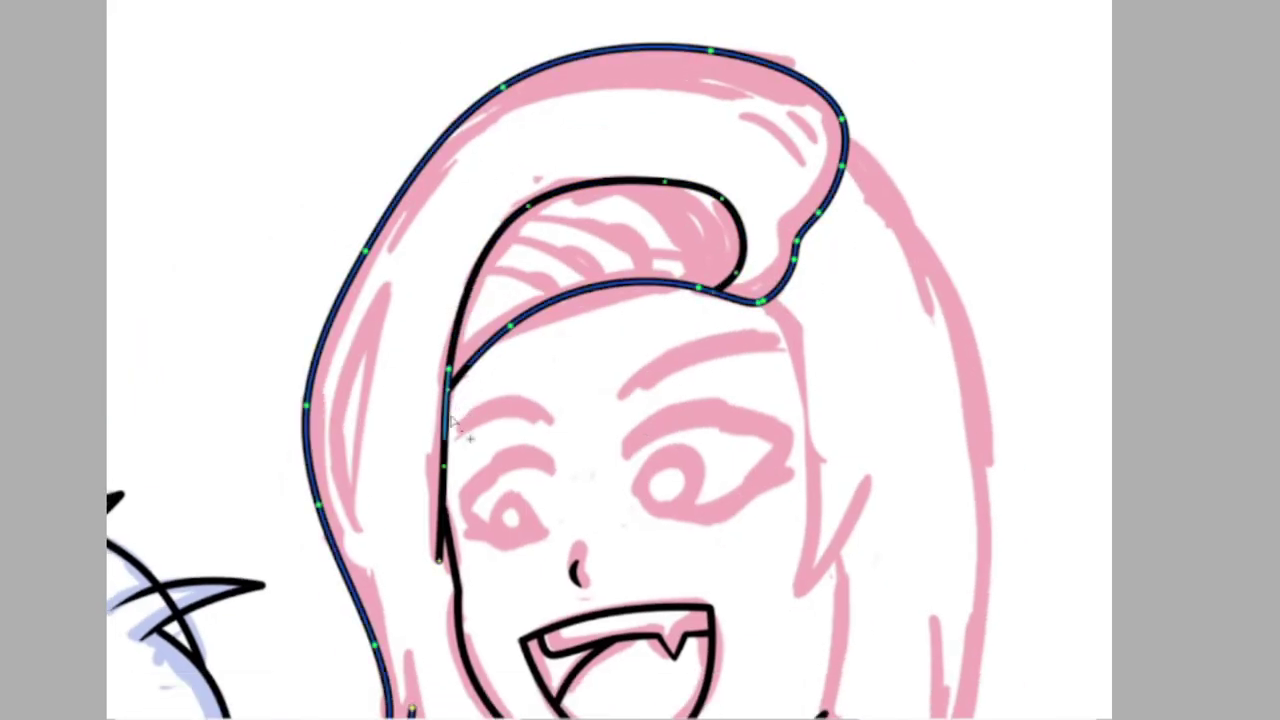
drag(457, 509, 422, 434)
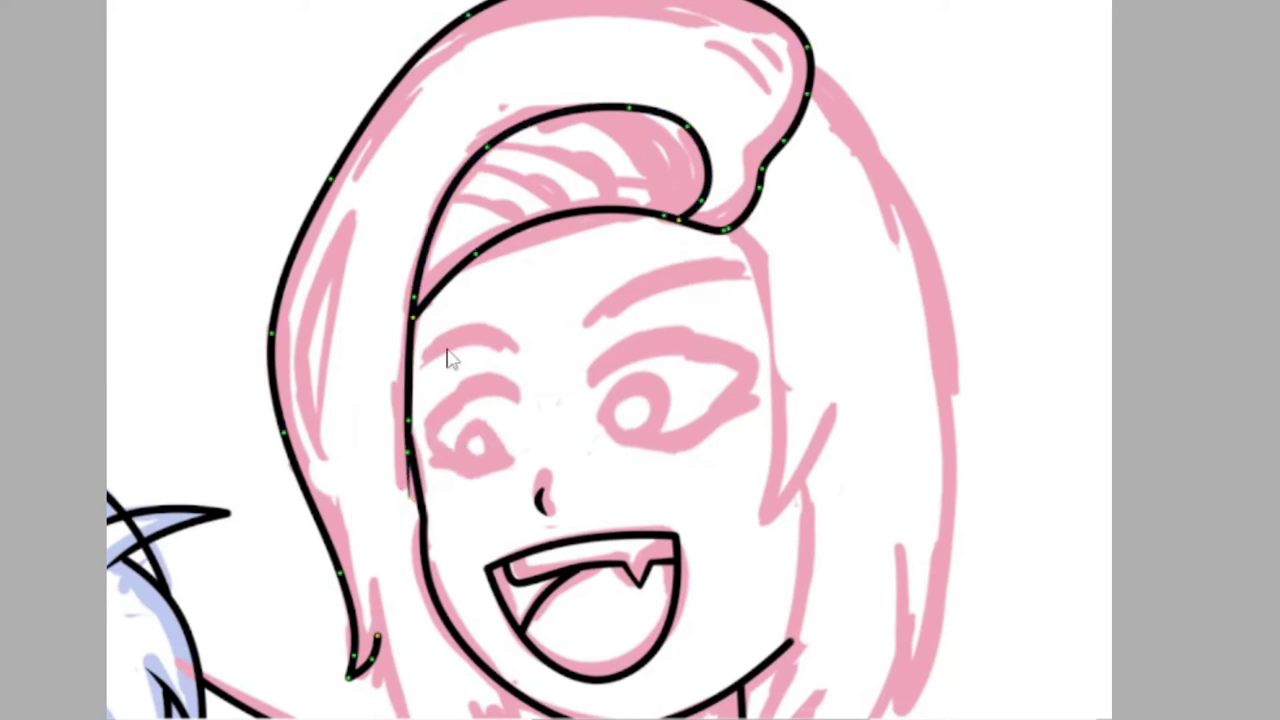
- Ink a thickened hair strand down to the neck and a thinner pointed strand on the left
drag(258, 205, 380, 515)
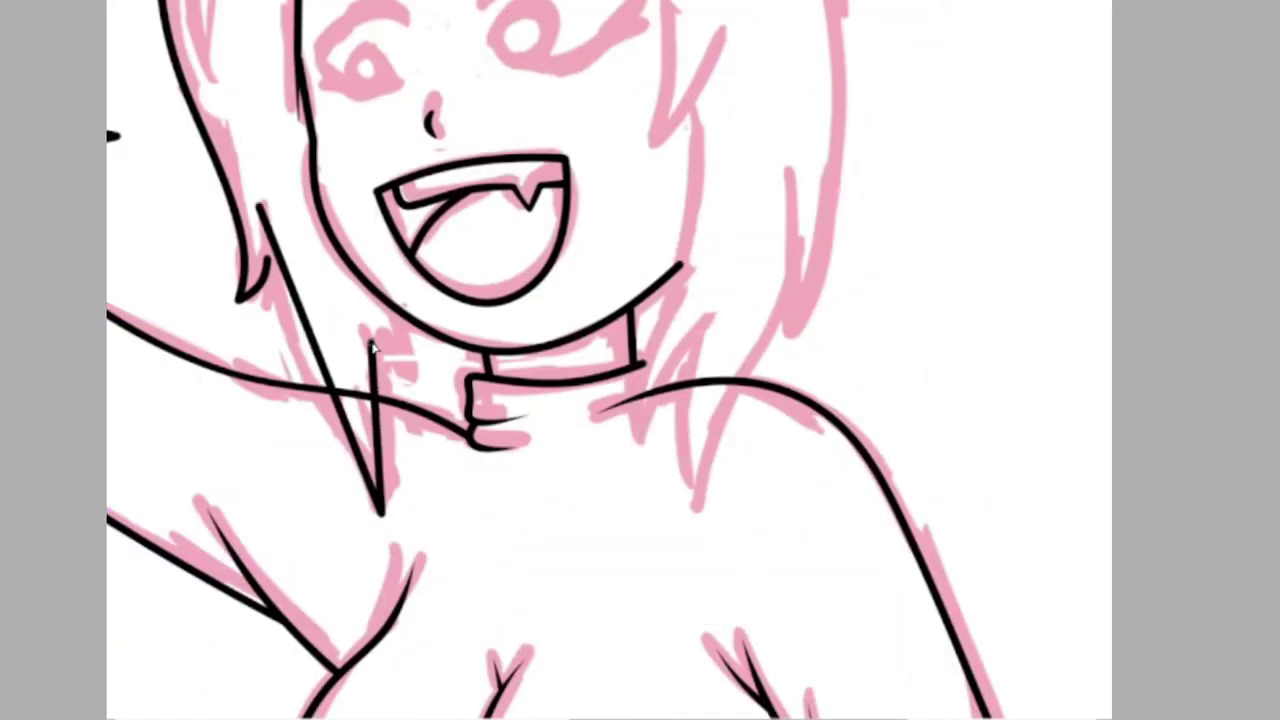
click(393, 355)
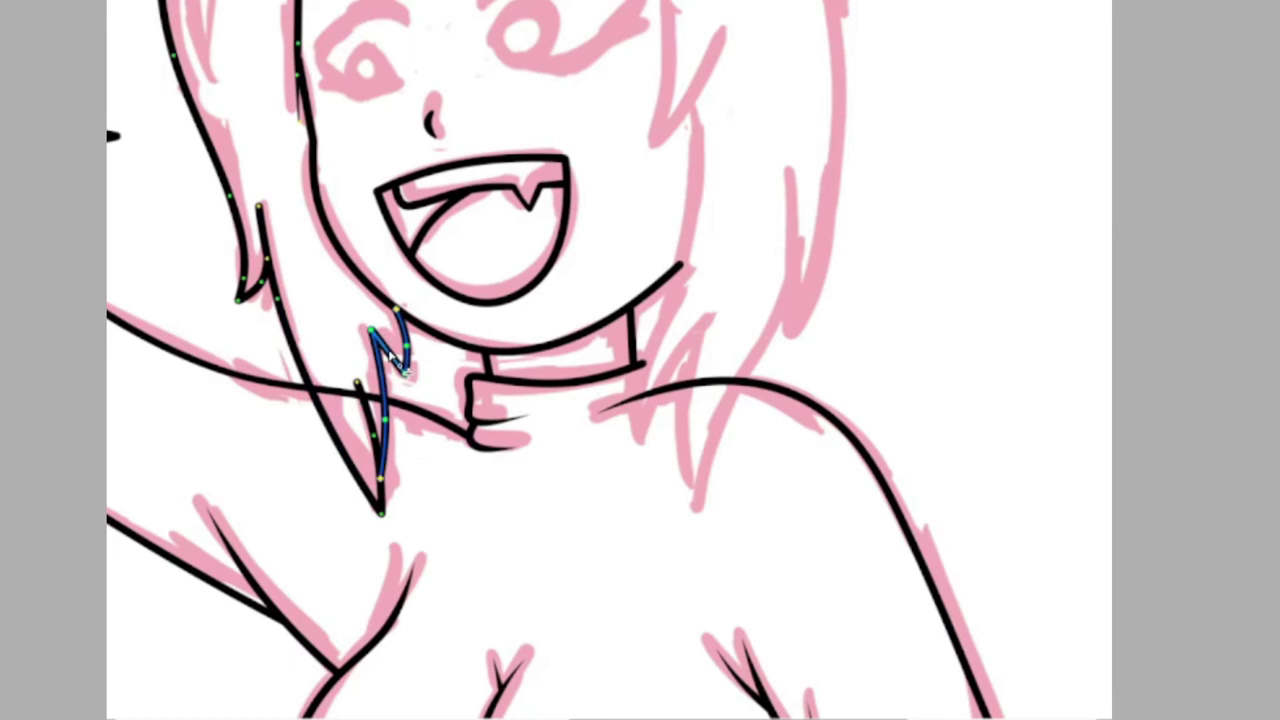
click(403, 503)
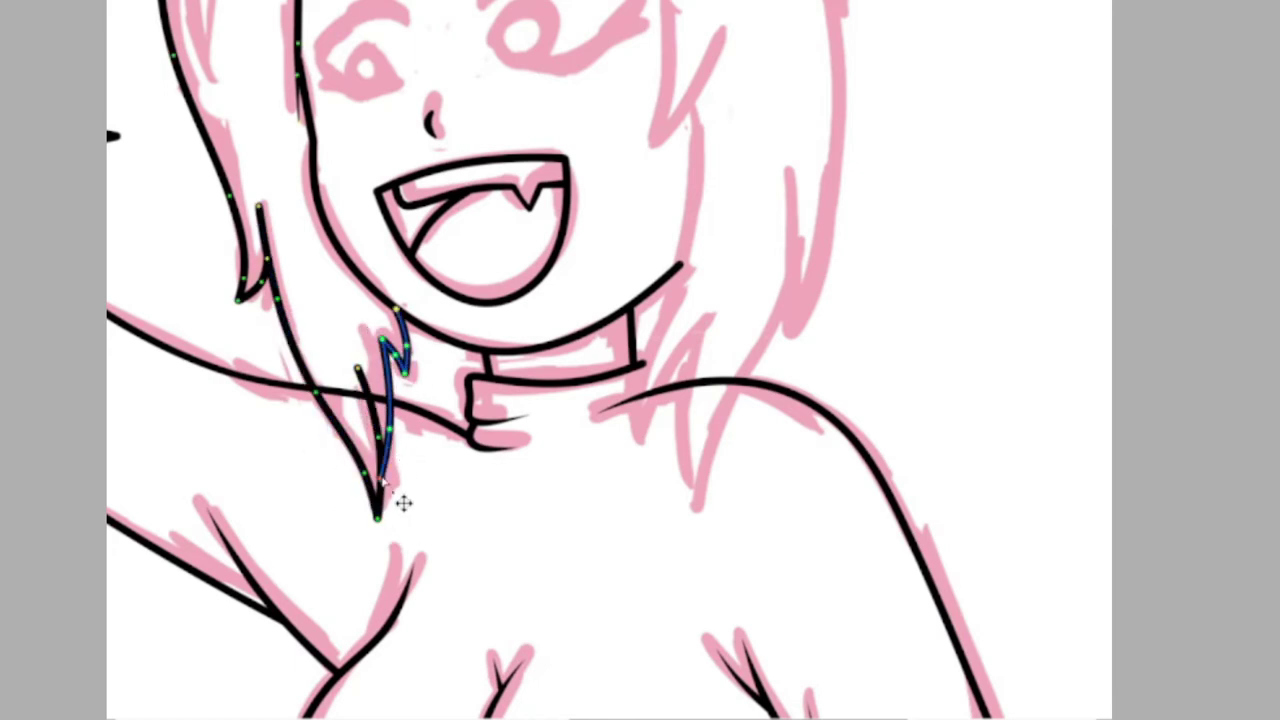
drag(290, 297, 313, 297)
scroll(313, 297, up, 5)
mouse_move(265, 62)
mouse_down()
mouse_move(235, 340)
mouse_move(196, 370)
mouse_up()
click(228, 230)
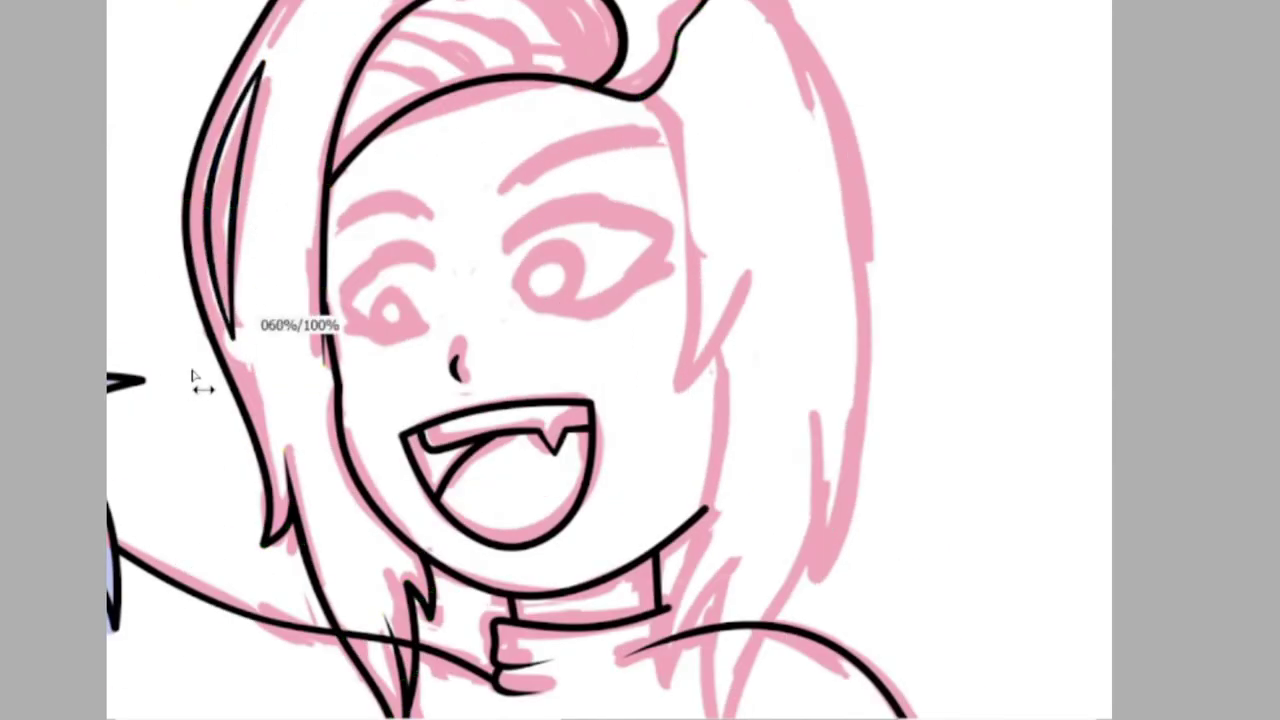
scroll(500, 400, down, 4)
- Ink zigzag strands past the neck and shoulder, bending them into curves along the sketch
mouse_move(601, 128)
mouse_down()
mouse_move(628, 447)
mouse_move(700, 205)
mouse_up()
scroll(700, 300, up, 6)
drag(435, 270, 520, 455)
mouse_move(440, 378)
mouse_down()
mouse_move(470, 380)
mouse_move(523, 120)
mouse_up()
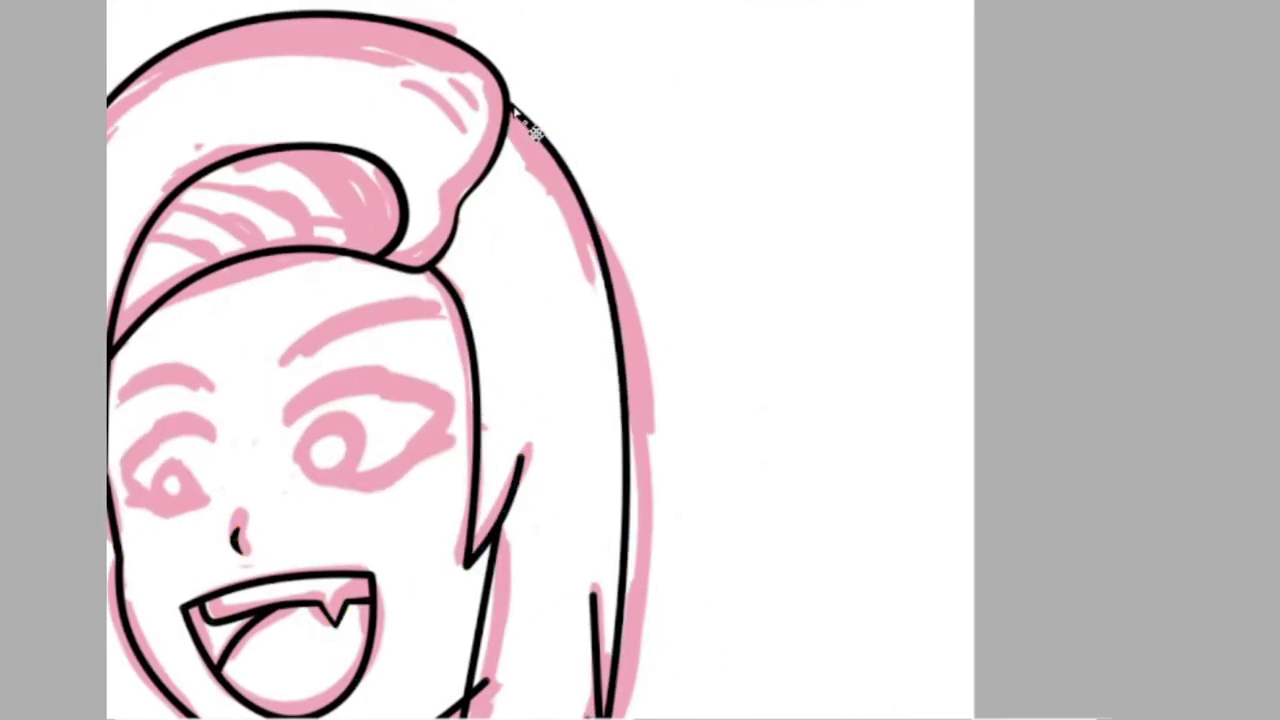
scroll(549, 465, down, 4)
scroll(550, 468, down, 3)
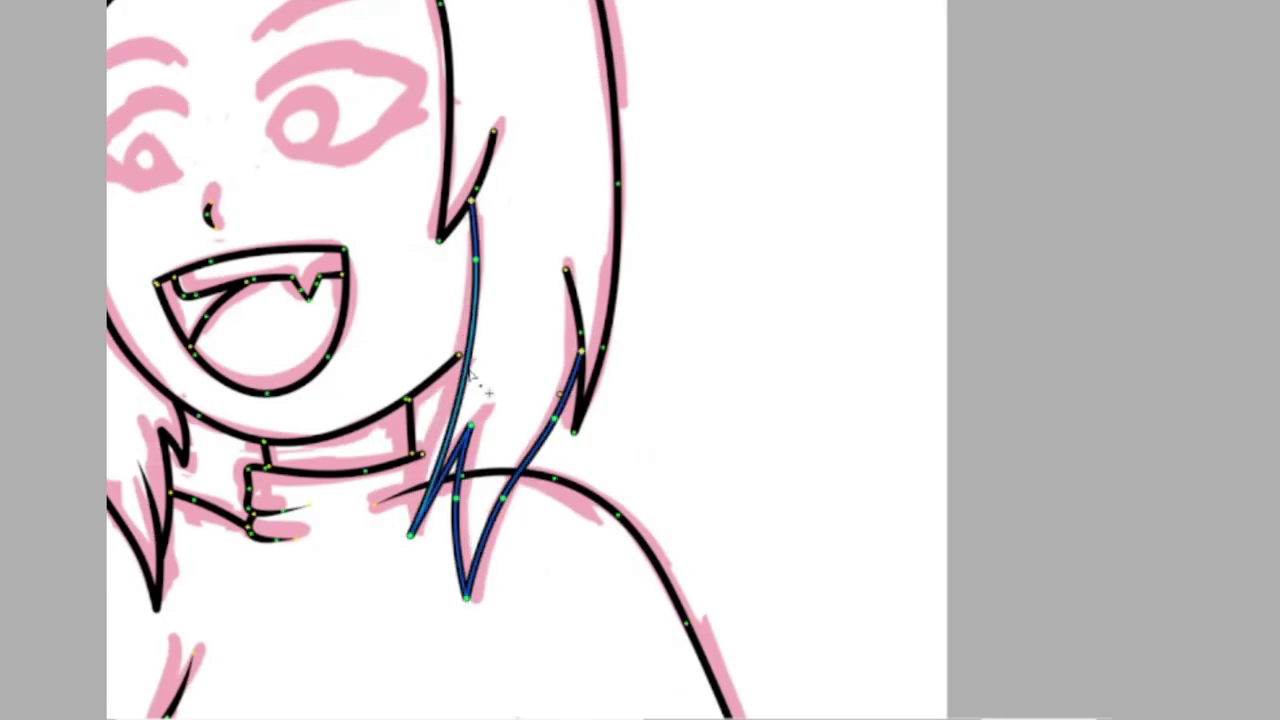
drag(425, 400, 412, 562)
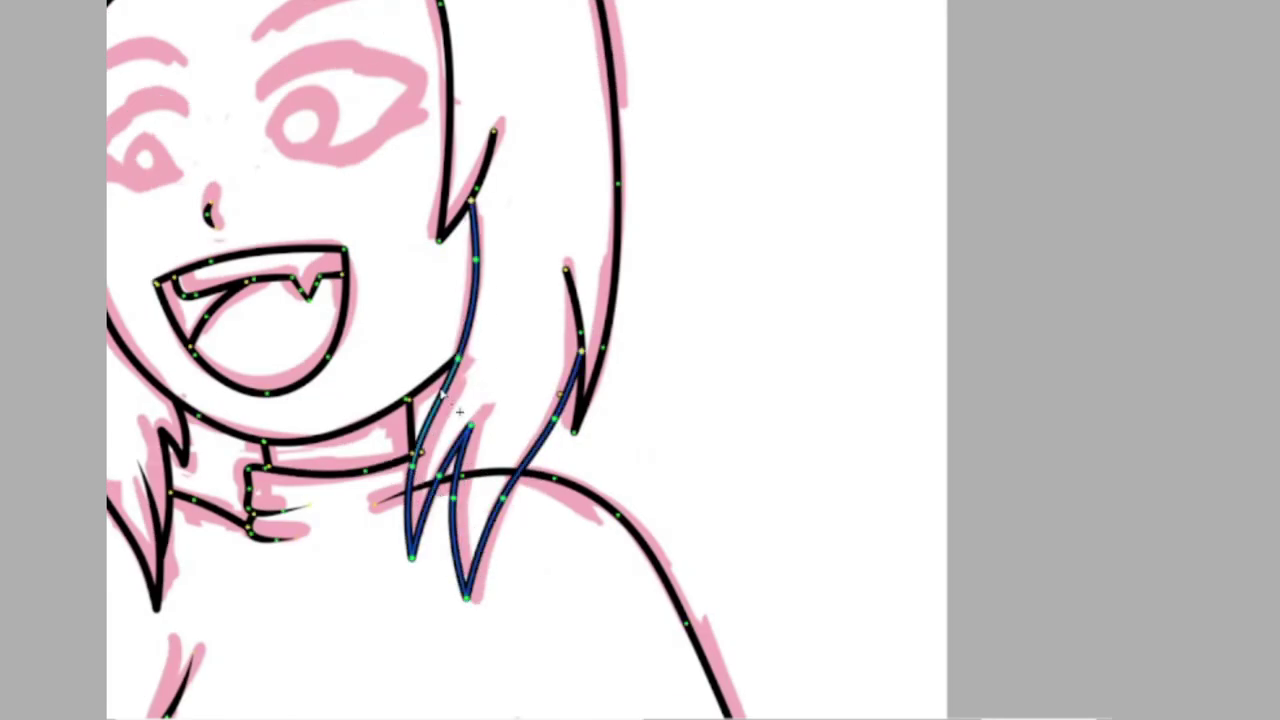
scroll(417, 314, up, 2)
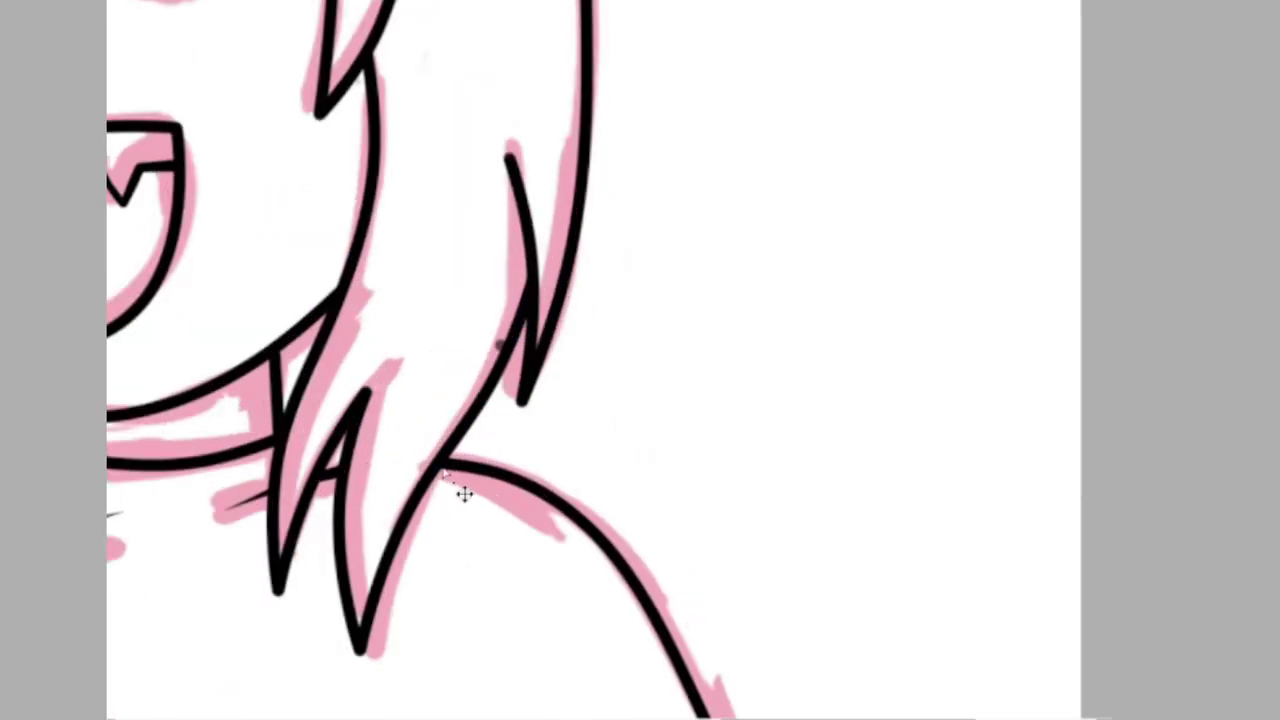
scroll(474, 277, down, 3)
mouse_move(449, 271)
mouse_down()
mouse_move(649, 328)
mouse_move(515, 310)
mouse_up()
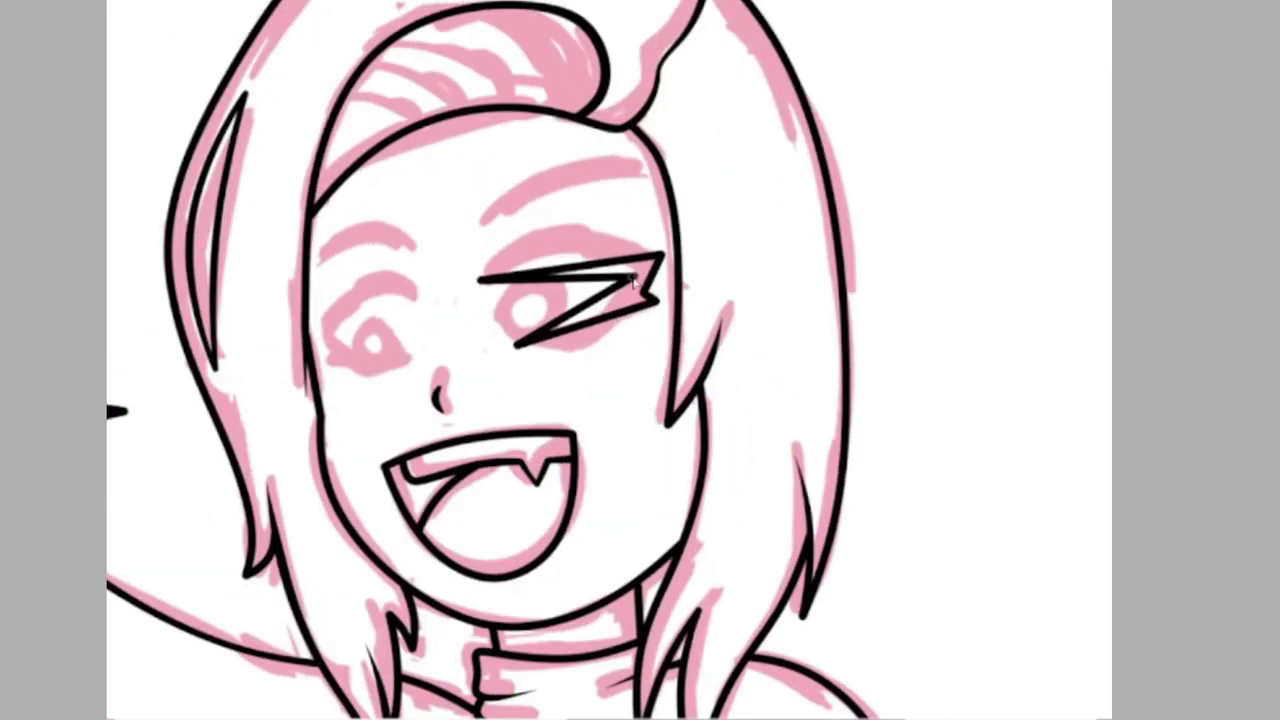
- Outline the woman's right eye with both eyelids, thinning and raising the lower lid
scroll(646, 290, up, 3)
mouse_move(330, 455)
mouse_down()
mouse_move(590, 335)
mouse_move(555, 410)
mouse_up()
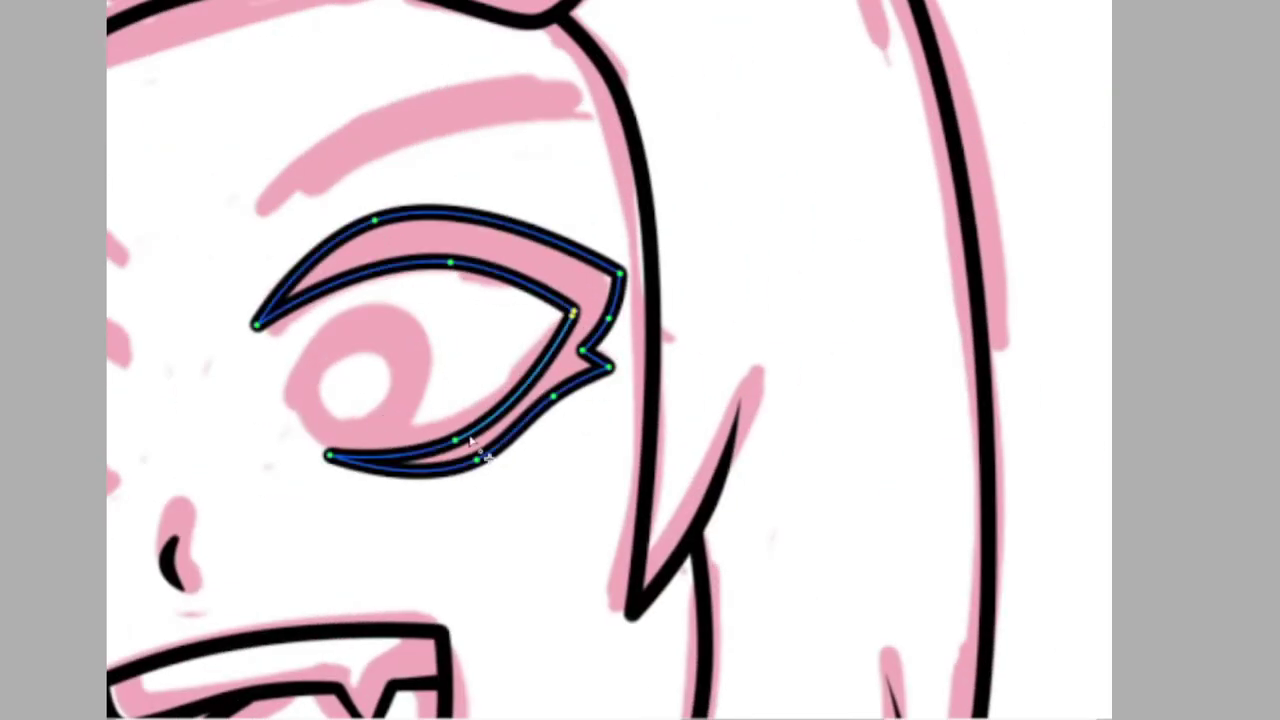
drag(414, 486, 370, 505)
drag(462, 497, 474, 477)
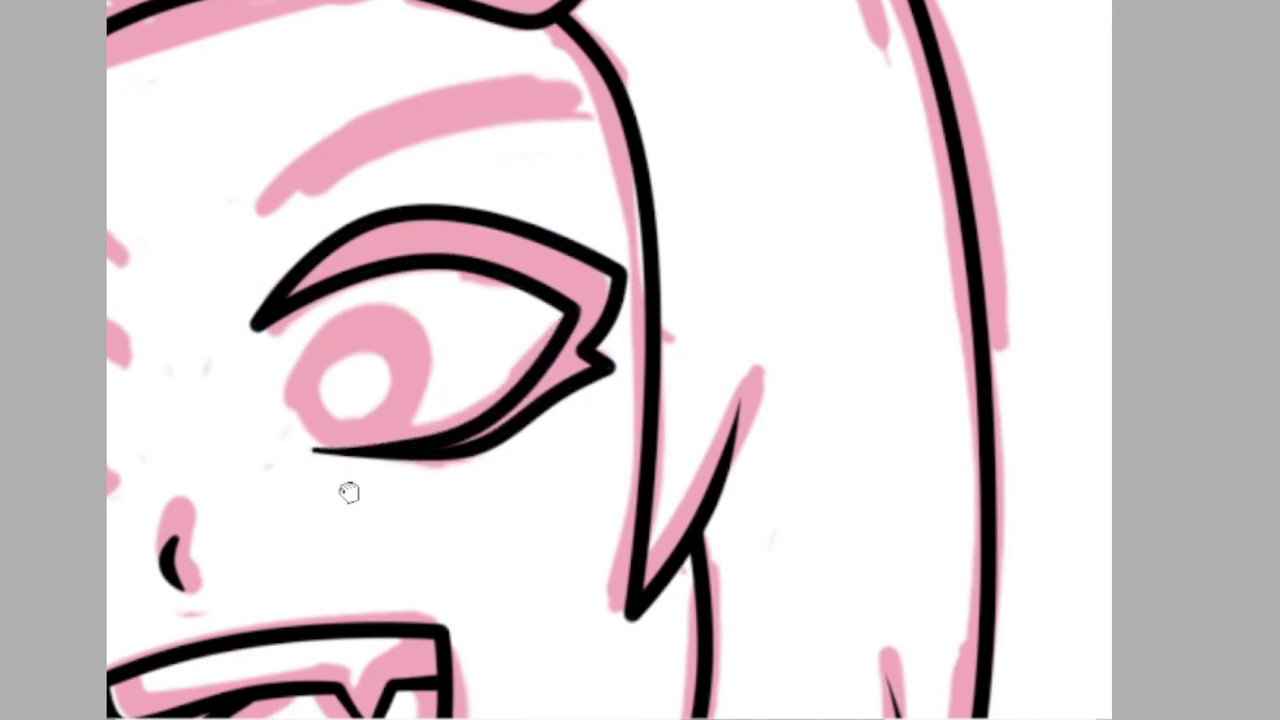
- Ink the eyebrow and iris of the woman's right eye
drag(213, 388, 313, 408)
drag(672, 108, 342, 240)
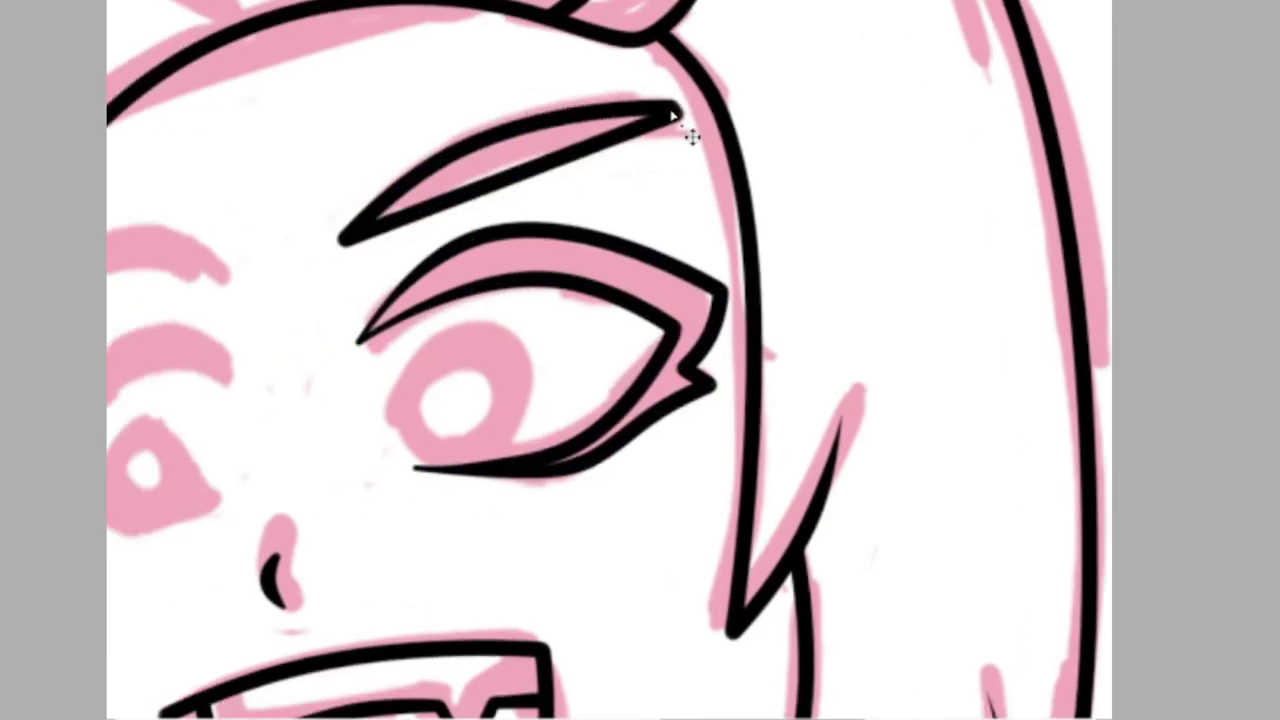
scroll(574, 169, down, 2)
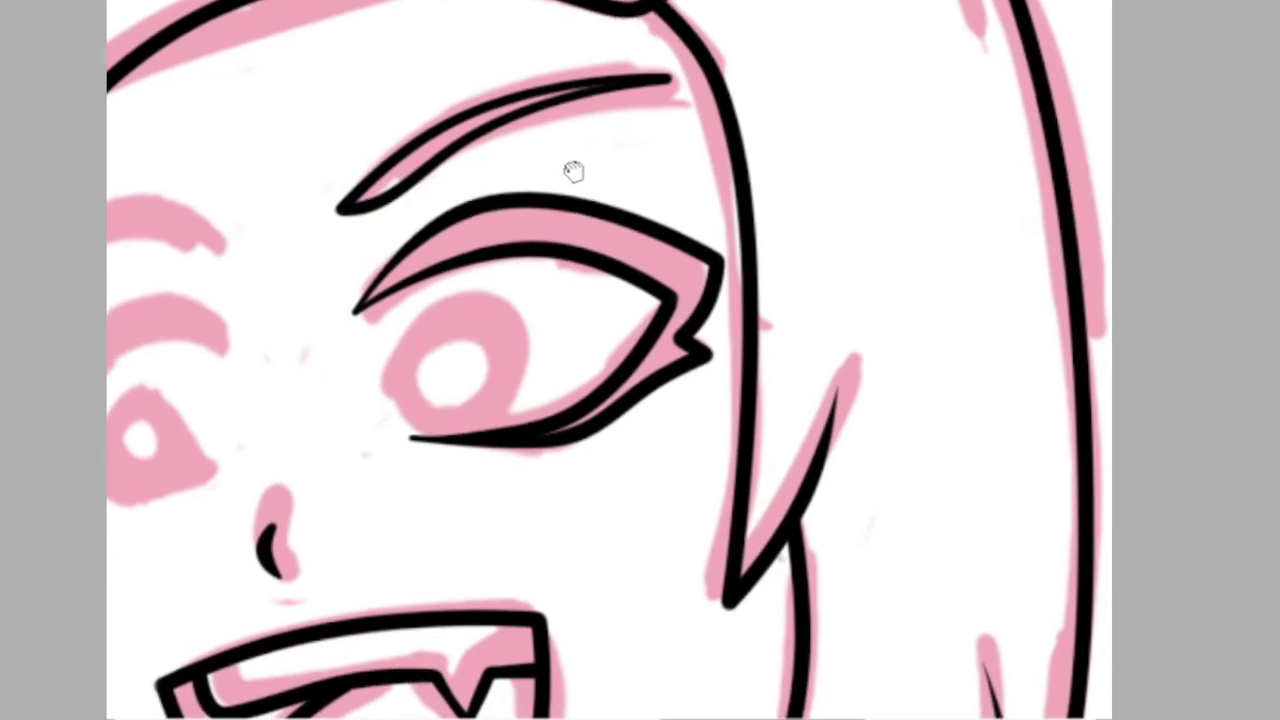
drag(612, 170, 640, 130)
drag(551, 366, 465, 393)
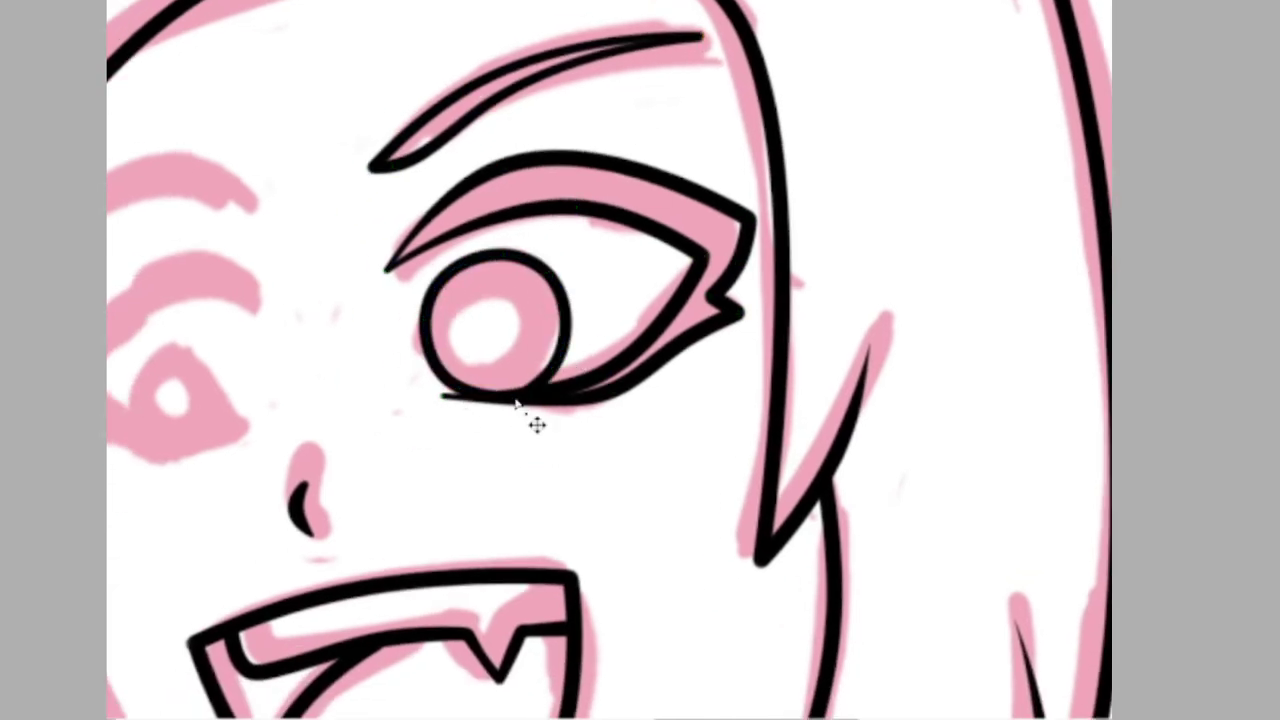
- Place a flipped copy of the eye on the left and skew it to fit the face
scroll(370, 411, down, 3)
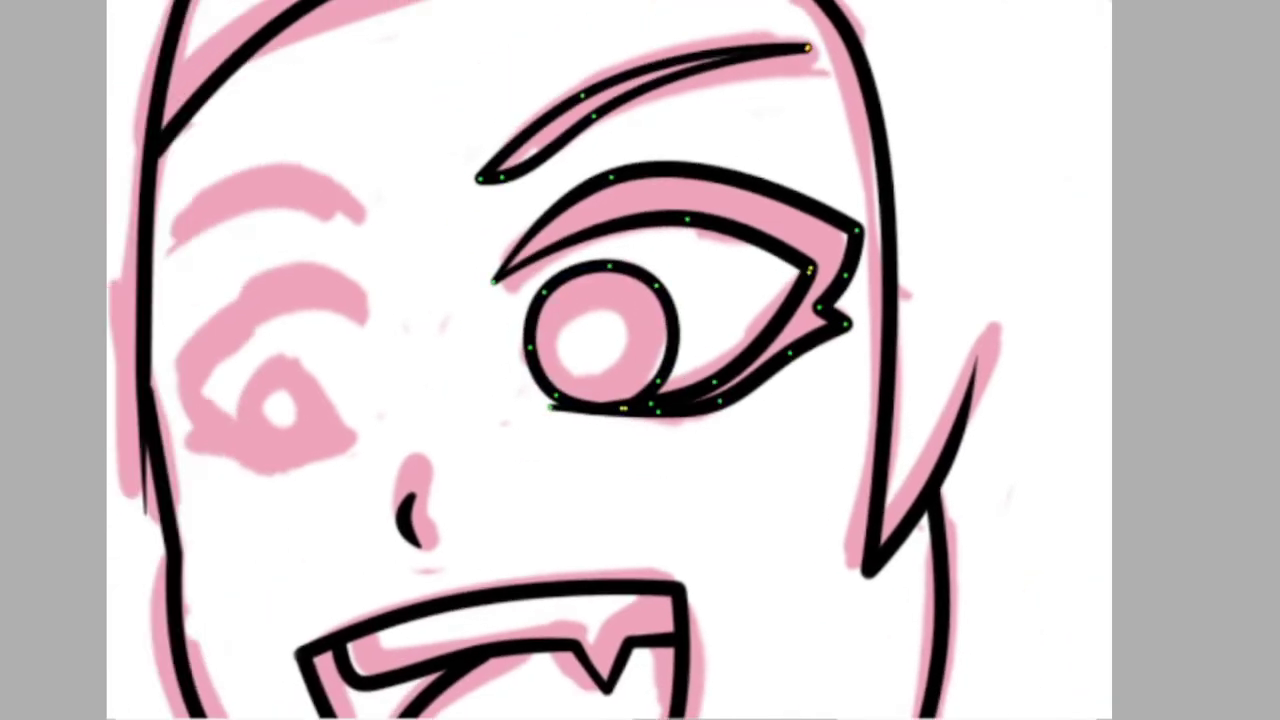
drag(671, 229, 391, 271)
scroll(255, 158, up, 3)
drag(519, 435, 523, 380)
drag(252, 435, 280, 475)
drag(519, 152, 474, 88)
drag(280, 475, 308, 468)
drag(474, 88, 474, 108)
drag(247, 145, 251, 177)
key(Return)
- Try a thin curved hair stroke, undo it, and review the finished line art
scroll(671, 141, down, 3)
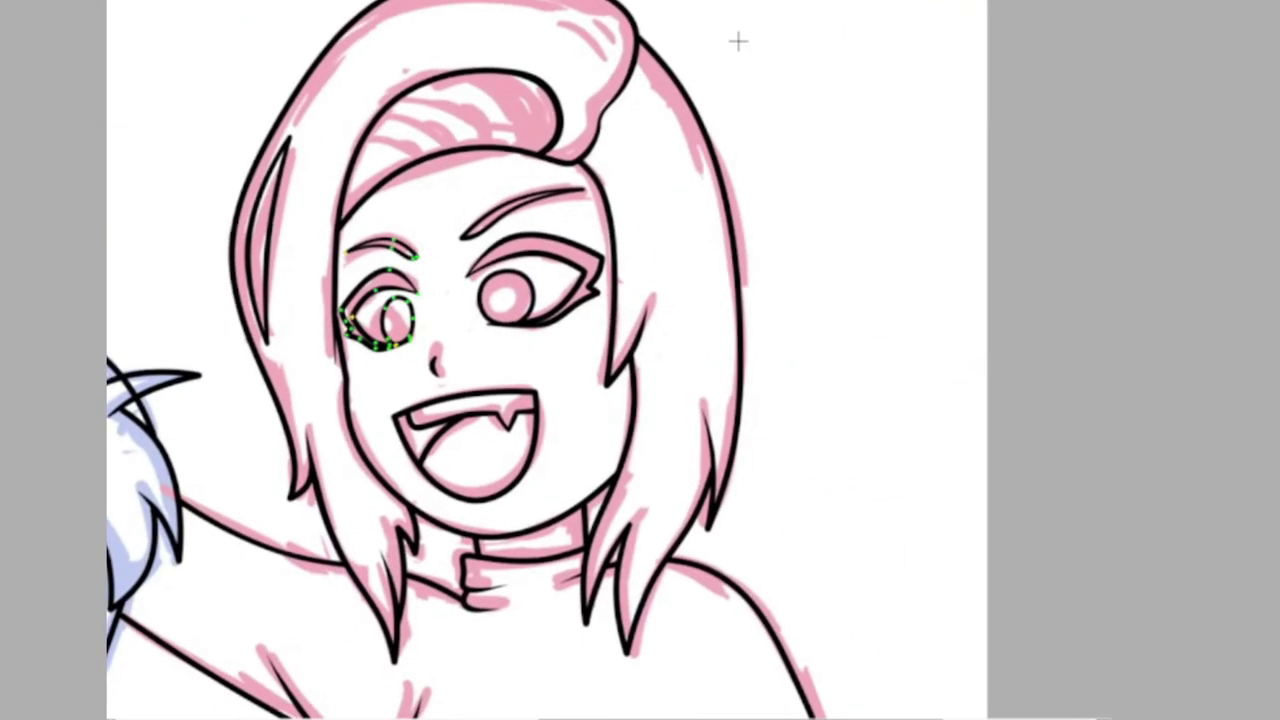
scroll(425, 347, down, 2)
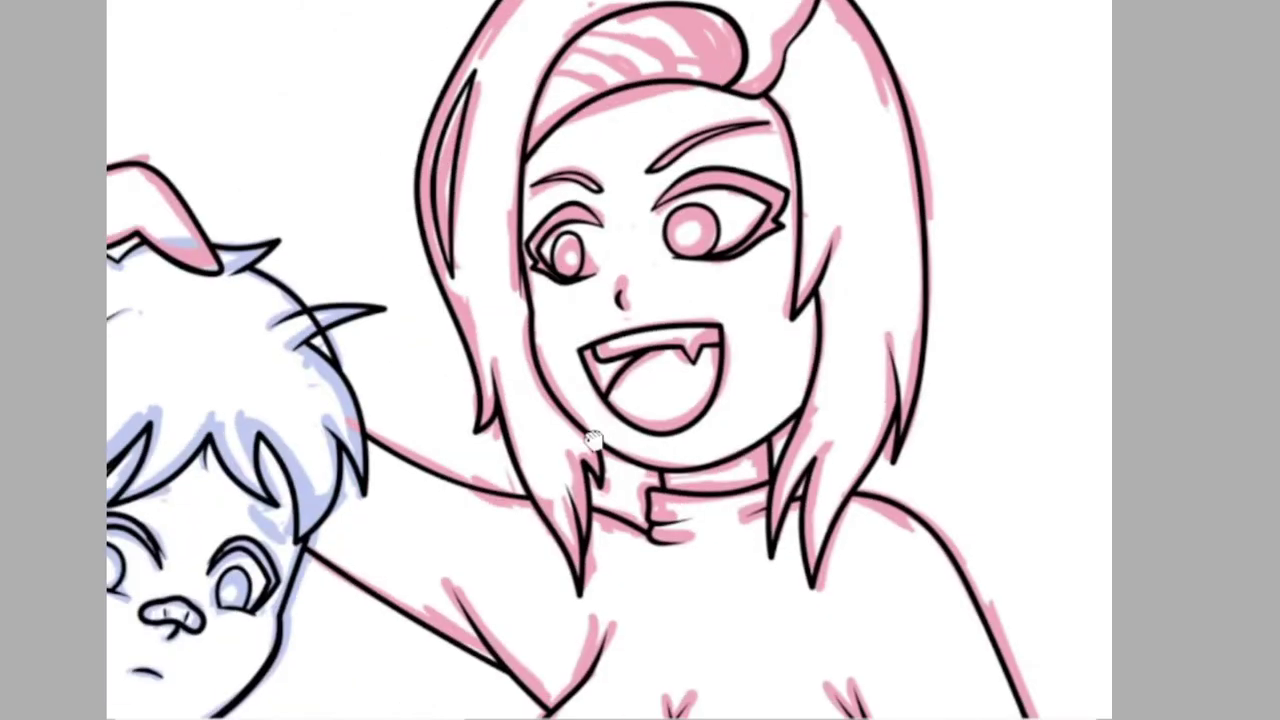
scroll(425, 347, down, 2)
scroll(253, 313, up, 3)
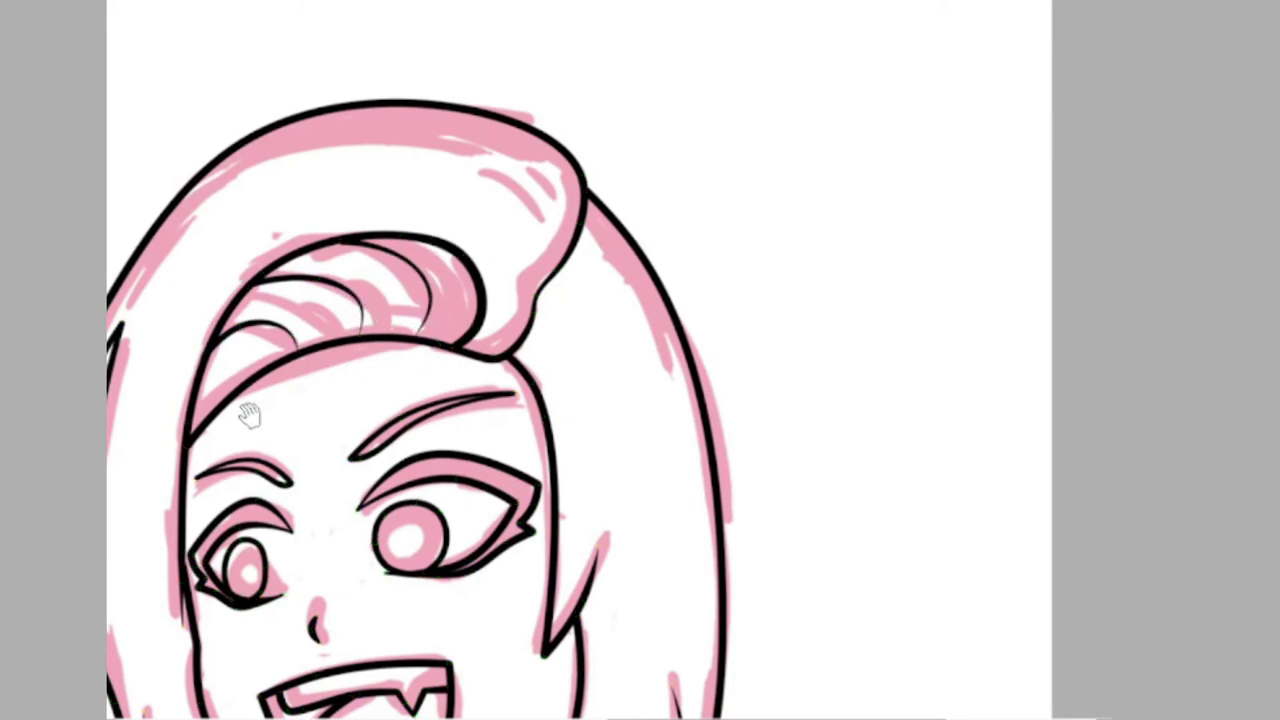
drag(248, 414, 272, 382)
drag(478, 130, 569, 203)
key(ctrl+z)
scroll(748, 100, down, 3)
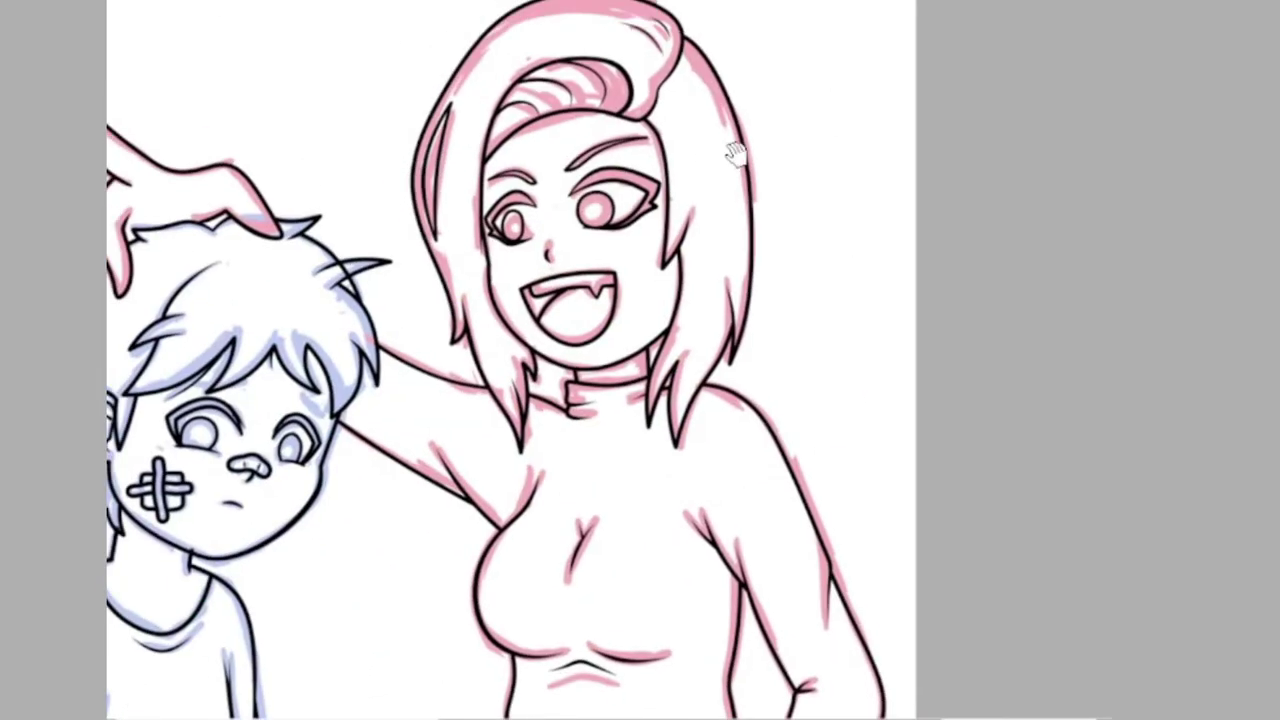
scroll(230, 545, down, 3)
scroll(330, 240, up, 3)
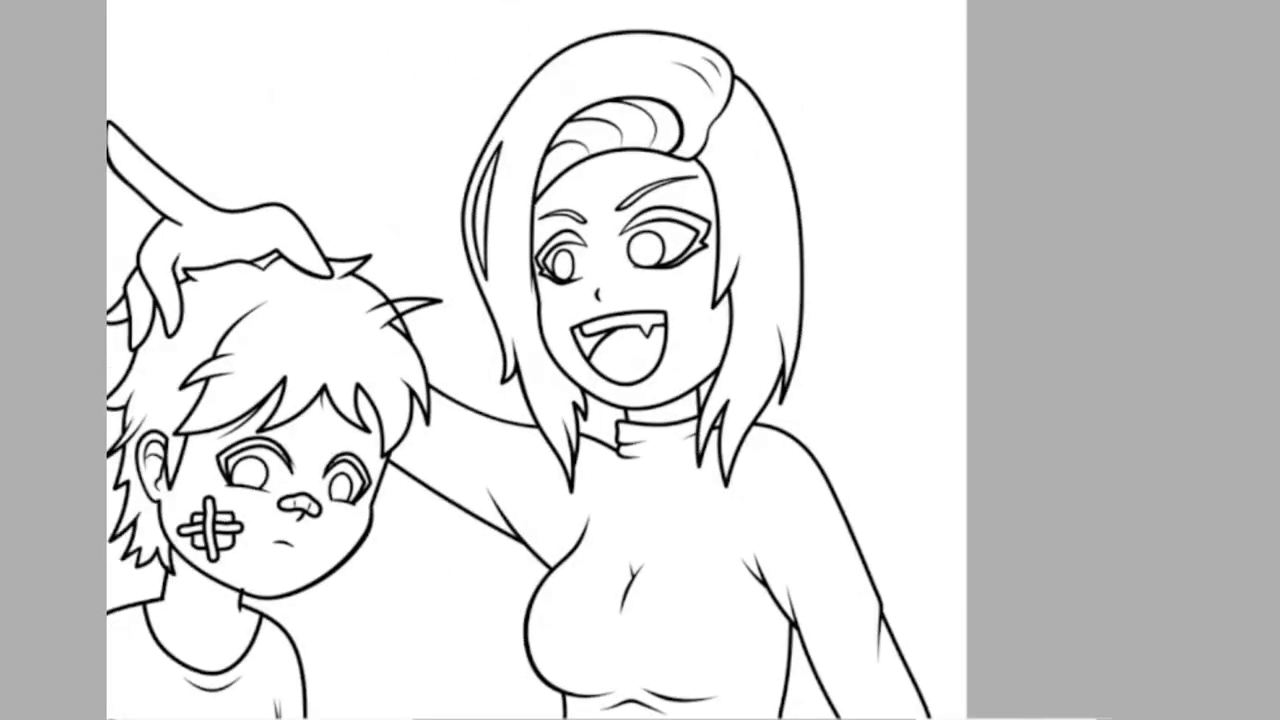
scroll(395, 297, up, 2)
scroll(923, 240, down, 3)
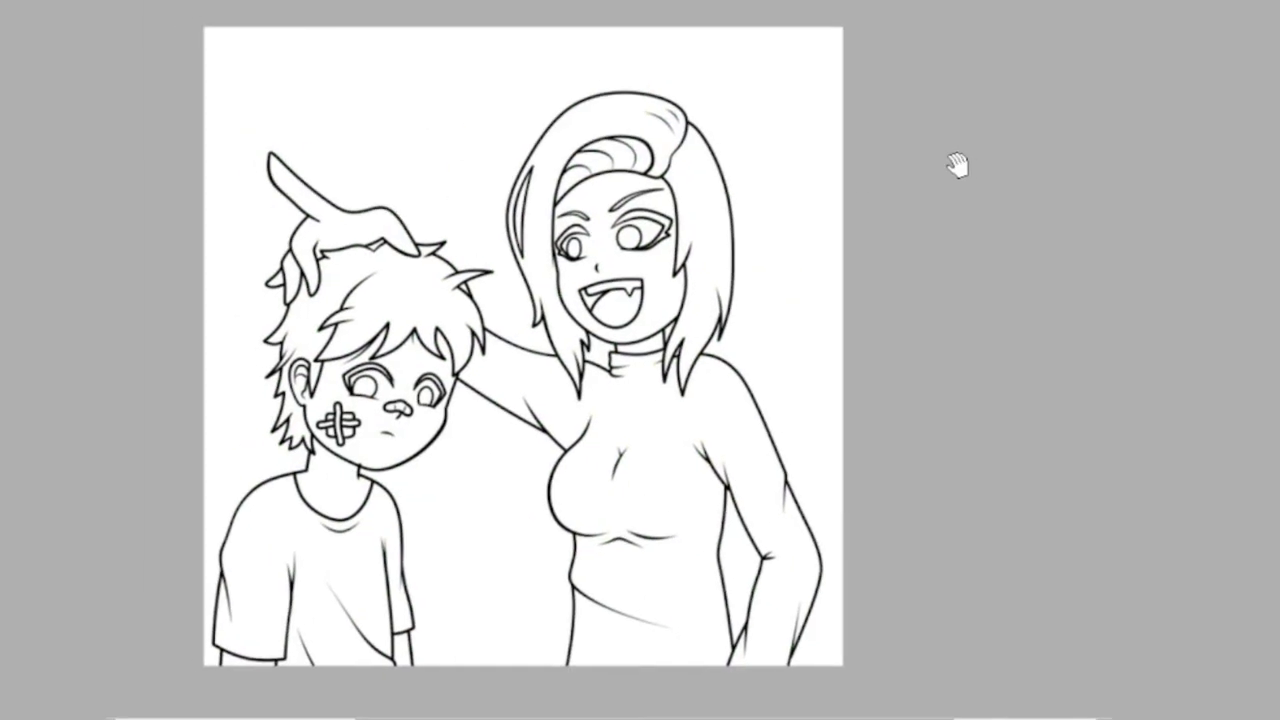
scroll(777, 323, up, 4)
- Fill the woman's and the boy's upper eyelids in black
click(903, 160)
drag(514, 343, 371, 457)
drag(1000, 280, 762, 328)
right_click(1079, 346)
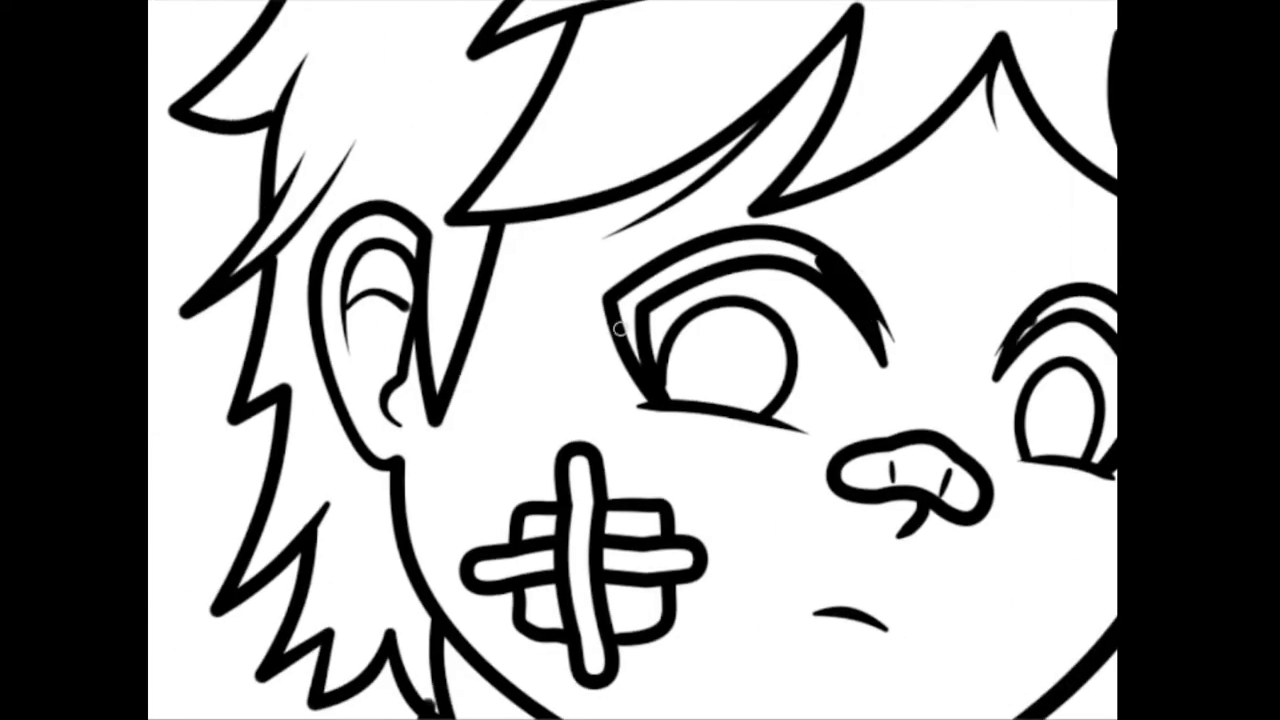
drag(625, 300, 818, 262)
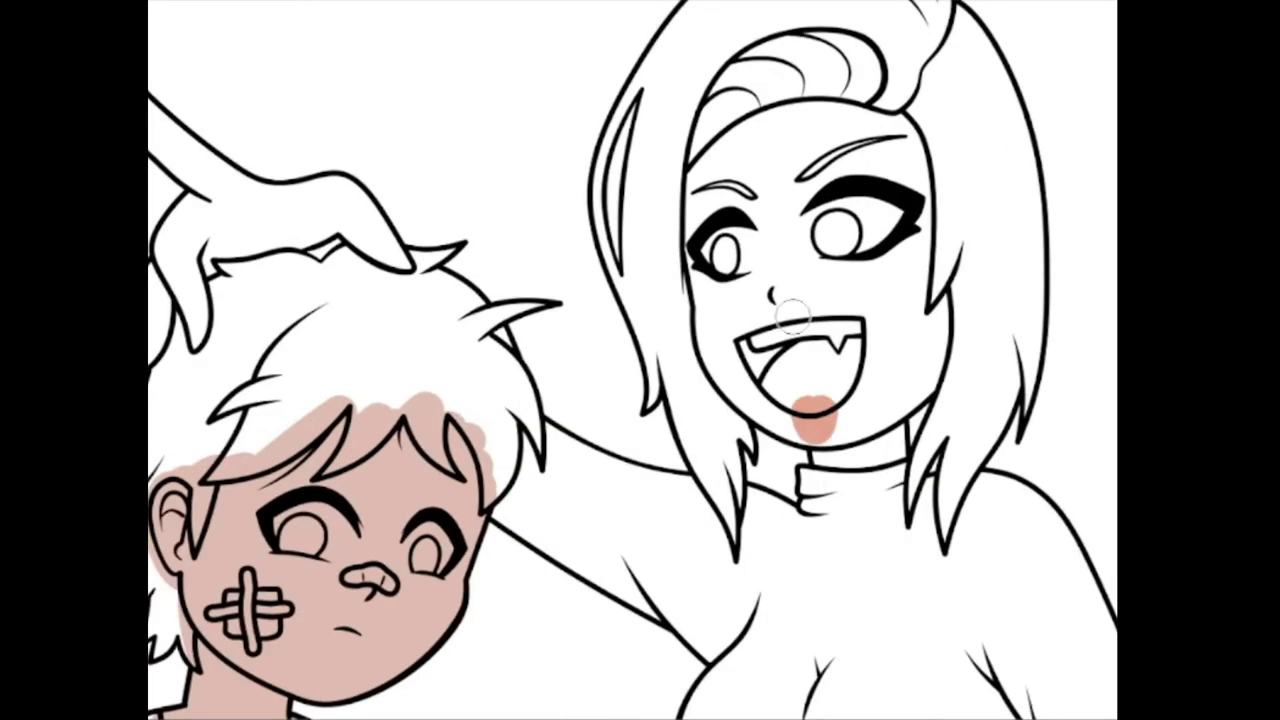
- Paint skin tone over the woman's face, mouth and neck
drag(791, 316, 930, 440)
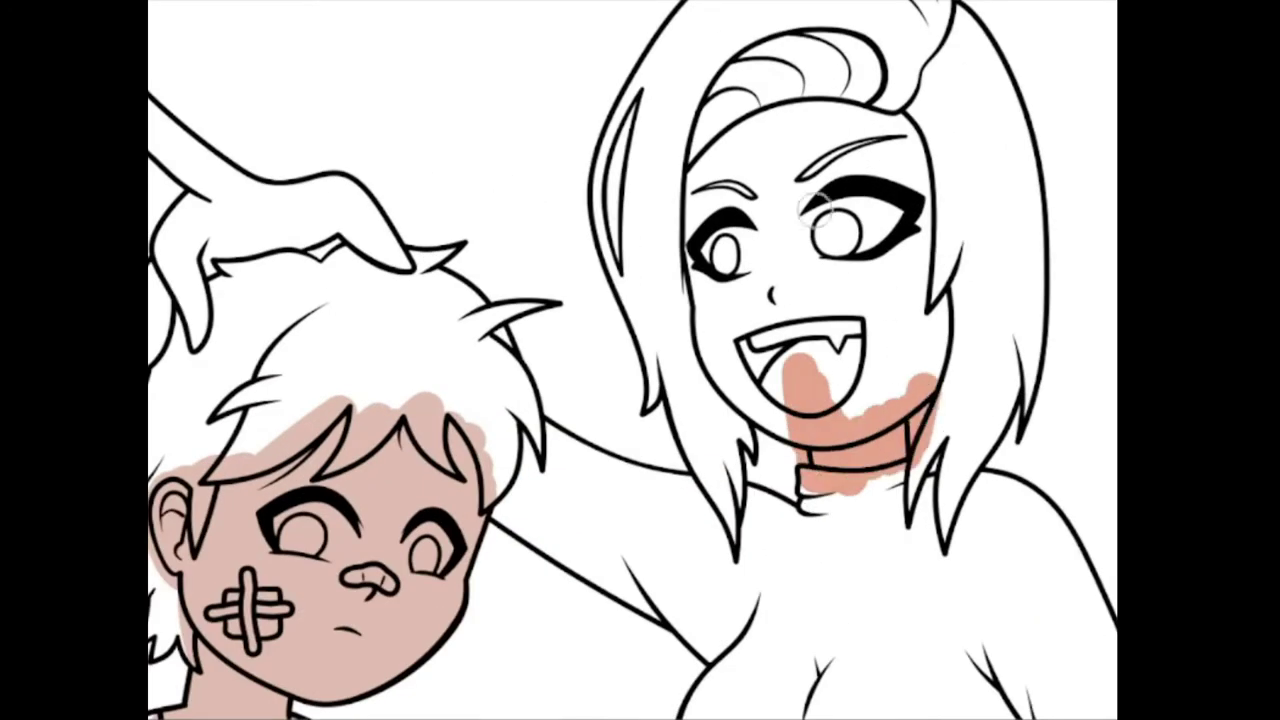
drag(700, 160, 760, 440)
right_click(806, 180)
drag(780, 80, 990, 250)
mouse_move(950, 170)
mouse_down()
mouse_move(866, 190)
mouse_move(790, 370)
mouse_up()
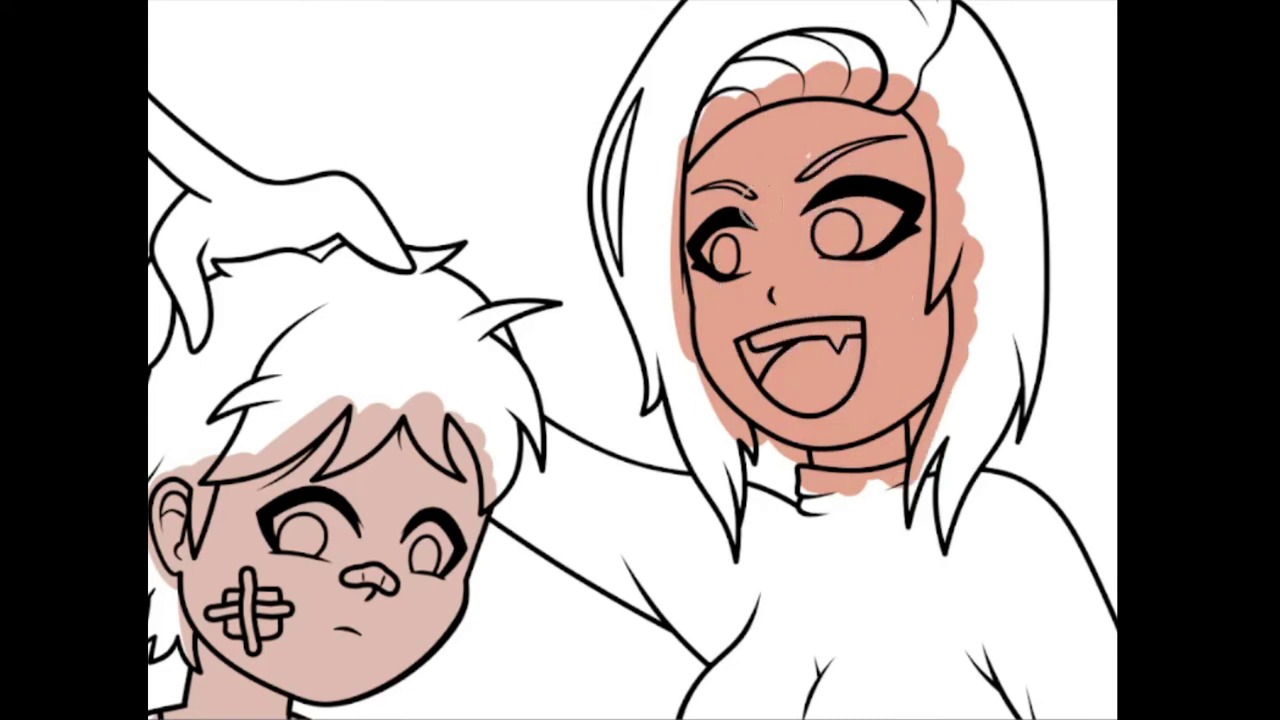
- Fill the woman's hand, fingers and knuckle gaps with skin tone
drag(600, 300, 810, 400)
mouse_move(620, 370)
mouse_down()
mouse_move(400, 340)
mouse_move(430, 425)
mouse_up()
scroll(430, 418, up, 5)
mouse_move(357, 290)
mouse_down()
mouse_move(385, 410)
mouse_move(372, 375)
mouse_up()
scroll(372, 375, up, 2)
scroll(390, 320, up, 3)
mouse_move(414, 271)
mouse_down()
mouse_move(720, 443)
mouse_move(333, 238)
mouse_up()
mouse_move(580, 475)
mouse_down()
mouse_move(820, 409)
mouse_move(990, 385)
mouse_move(1024, 408)
mouse_up()
scroll(737, 320, down, 5)
- Shift skin tones pinker and paint soft blush on the woman's cheeks, removing one too-dark stroke
drag(1005, 320, 997, 325)
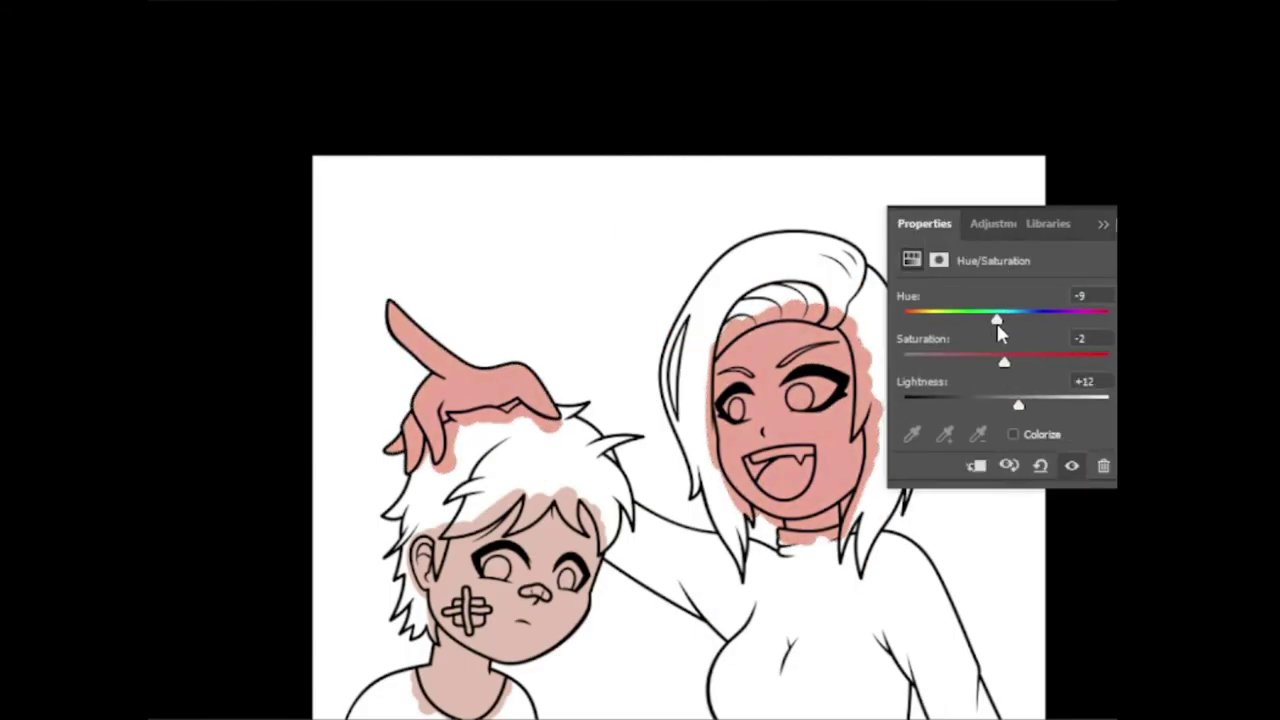
right_click(1008, 400)
click(720, 410)
drag(718, 415, 735, 445)
drag(800, 415, 835, 440)
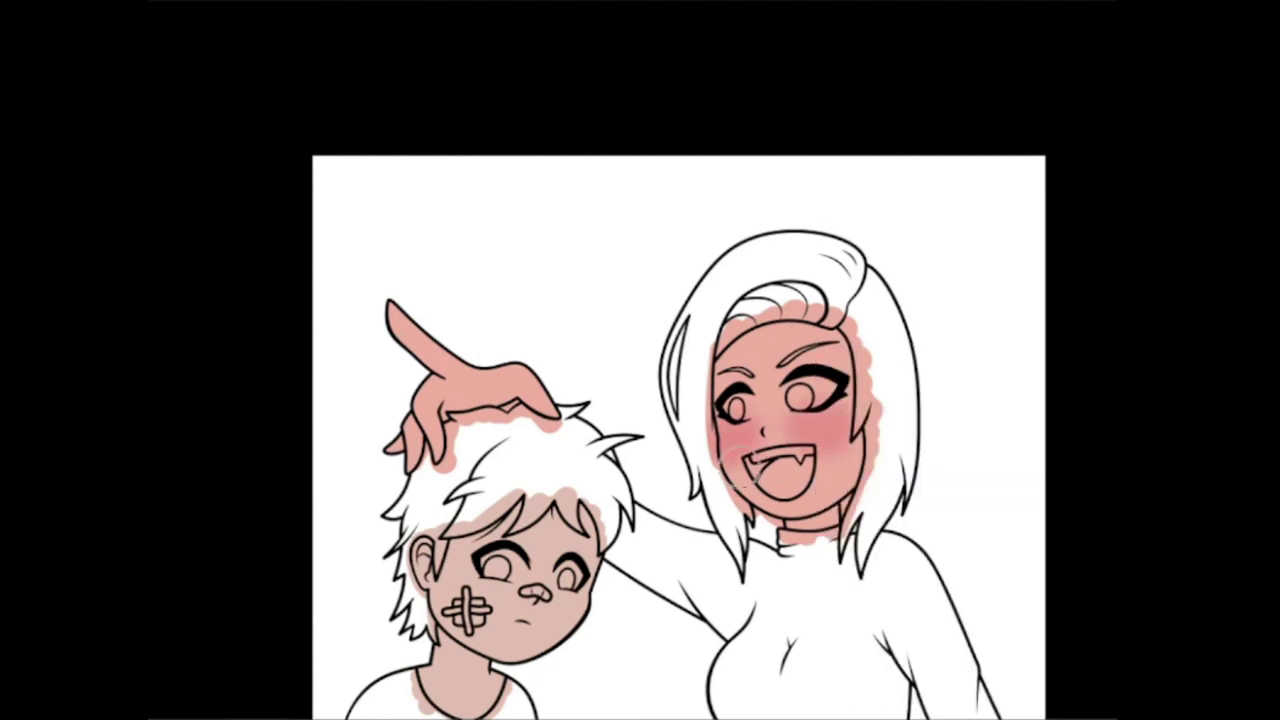
drag(725, 440, 845, 430)
key(ctrl+z)
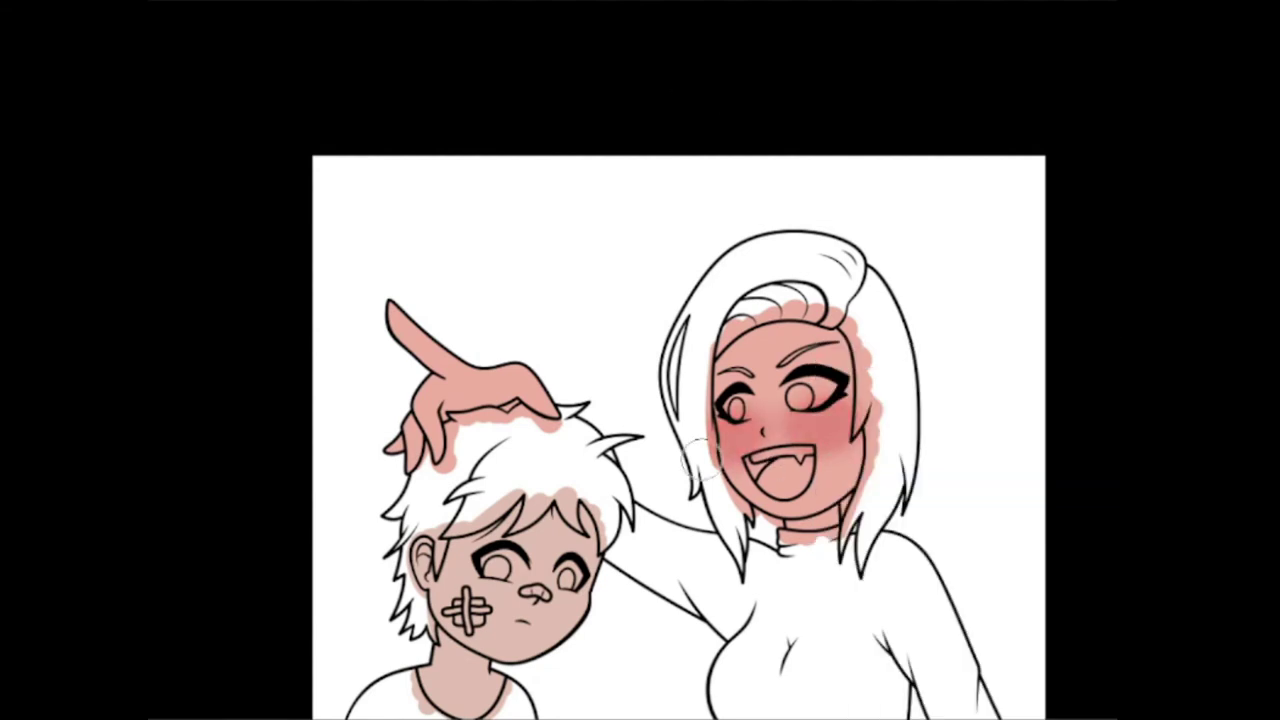
- Switch brushes and try darker red shading on the boy's neck, then undo it
right_click(816, 336)
click(589, 33)
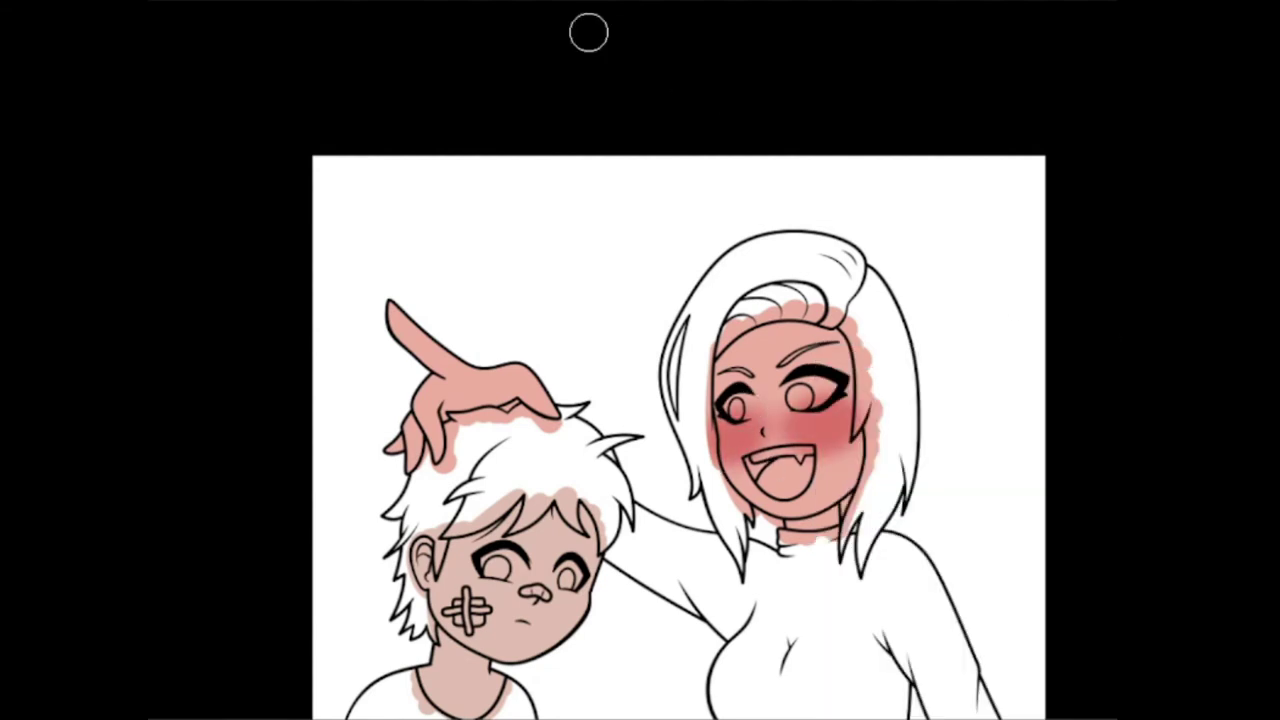
drag(784, 540, 880, 442)
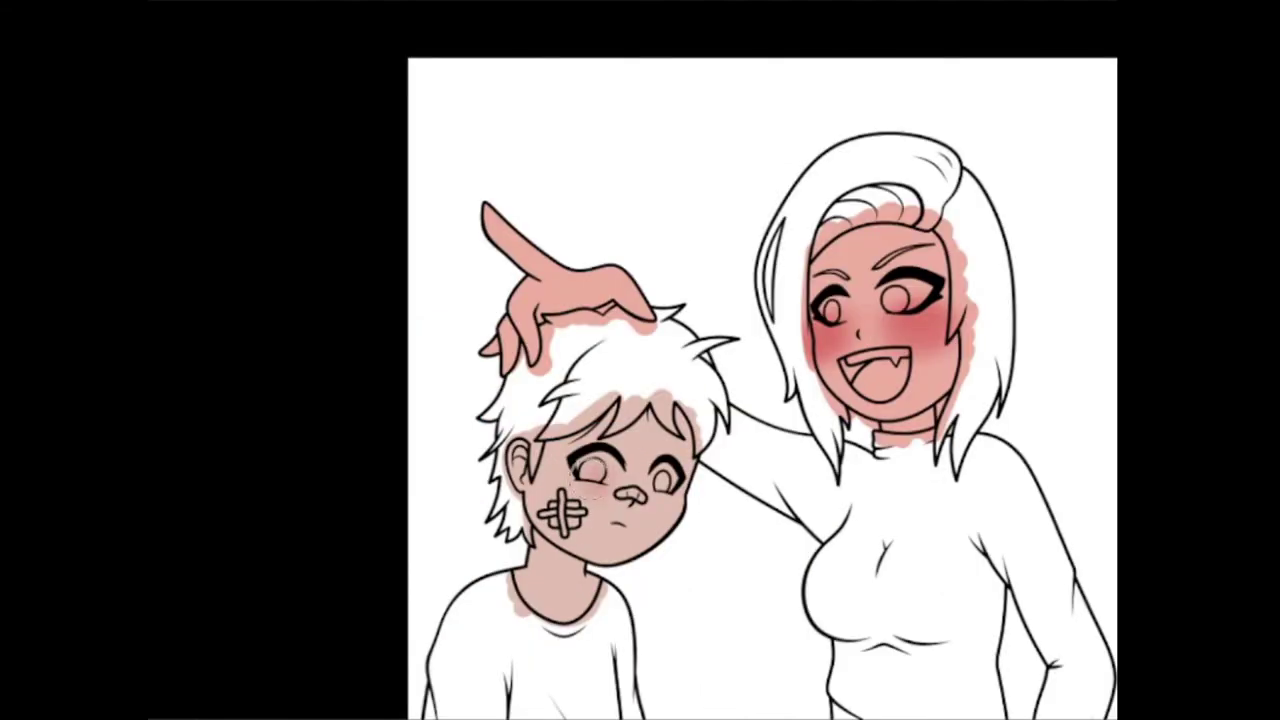
scroll(688, 484, down, 3)
drag(550, 515, 565, 548)
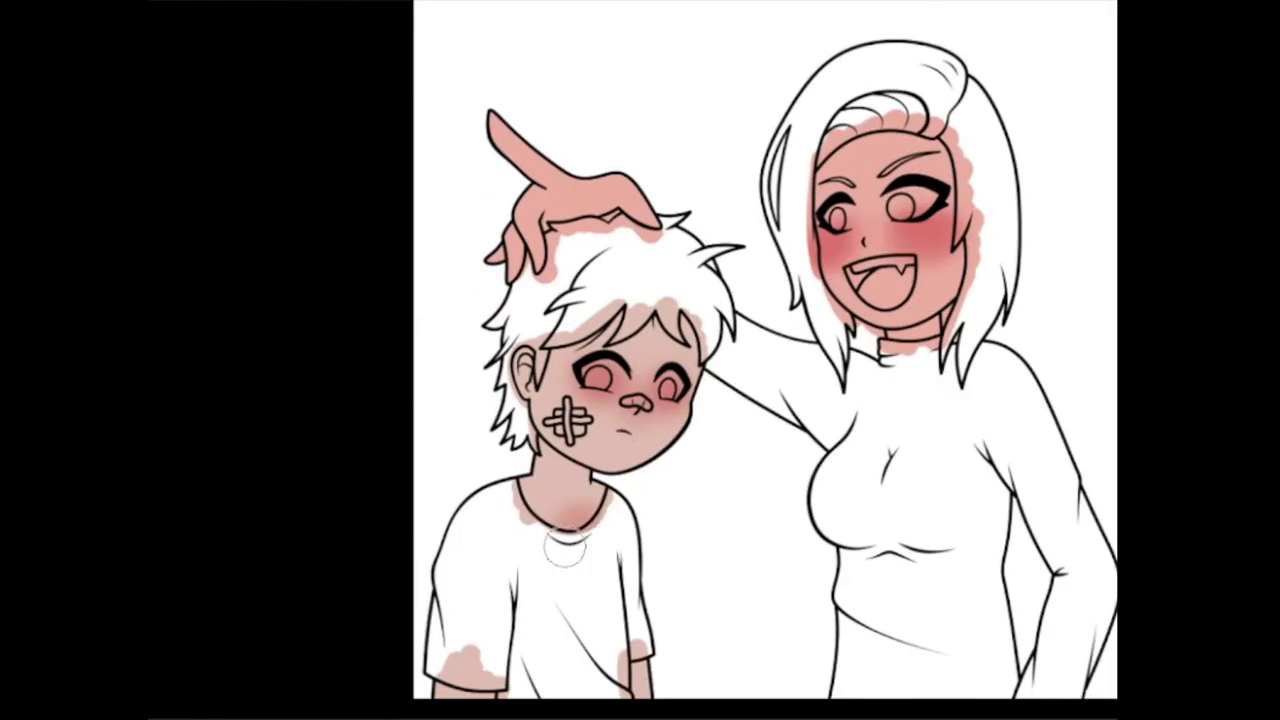
key(ctrl+z)
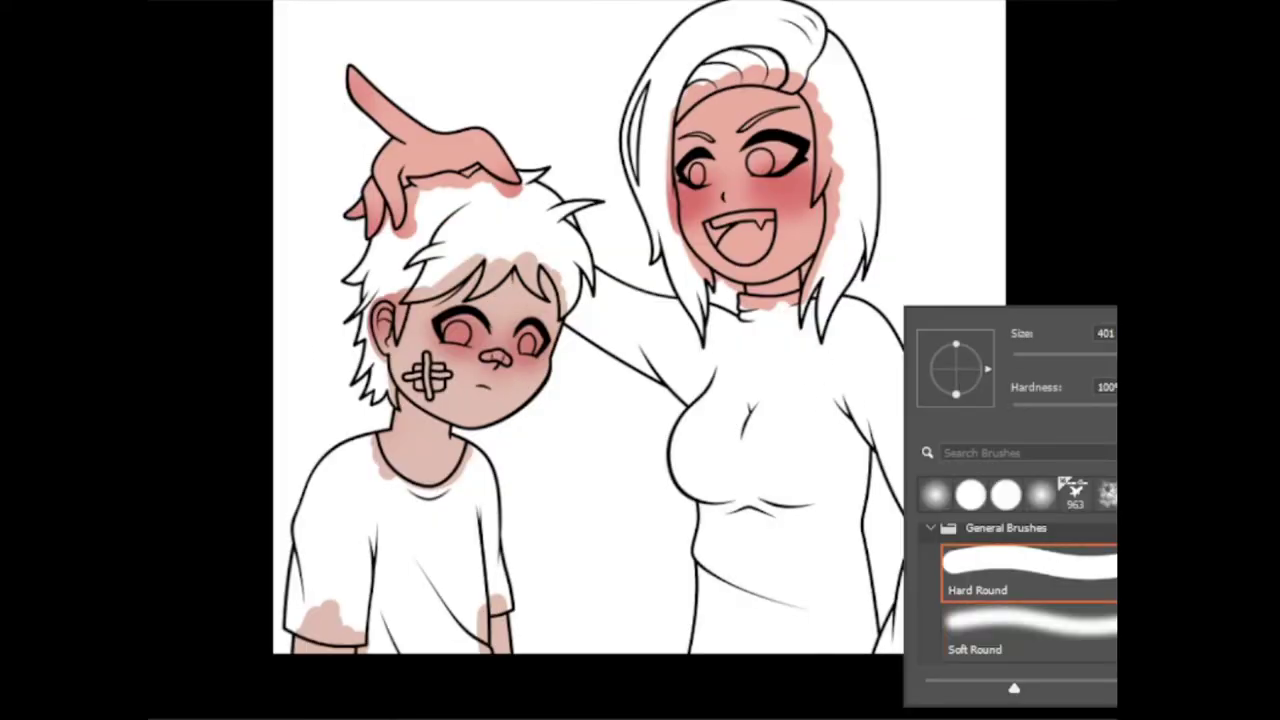
- Switch to a Hard Round brush and paint dark charcoal over the top of the boy's hair
drag(560, 106, 580, 72)
drag(605, 220, 660, 266)
scroll(540, 230, up, 3)
right_click(920, 274)
drag(672, 116, 598, 160)
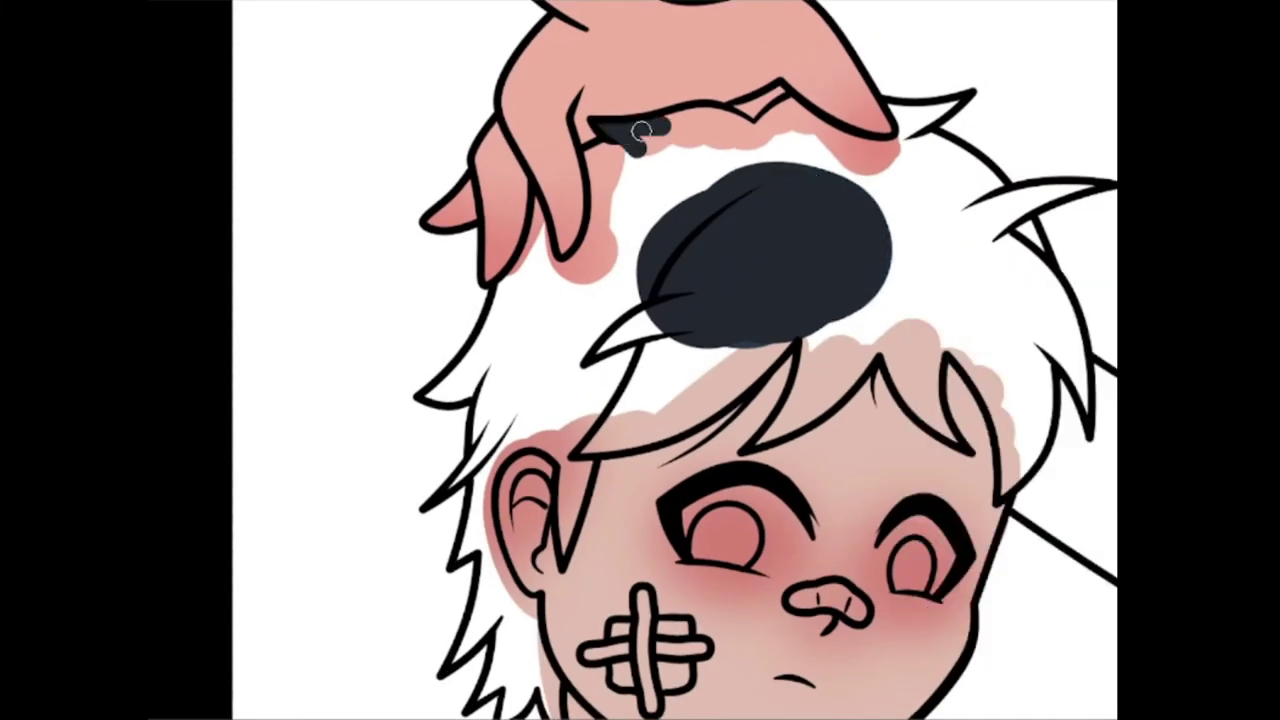
drag(796, 86, 578, 254)
mouse_move(605, 152)
mouse_down()
mouse_move(428, 395)
mouse_move(450, 495)
mouse_up()
- Paint dark charcoal strokes down the left edge of the boy's hair
right_click(450, 470)
drag(470, 415, 460, 565)
drag(571, 522, 611, 422)
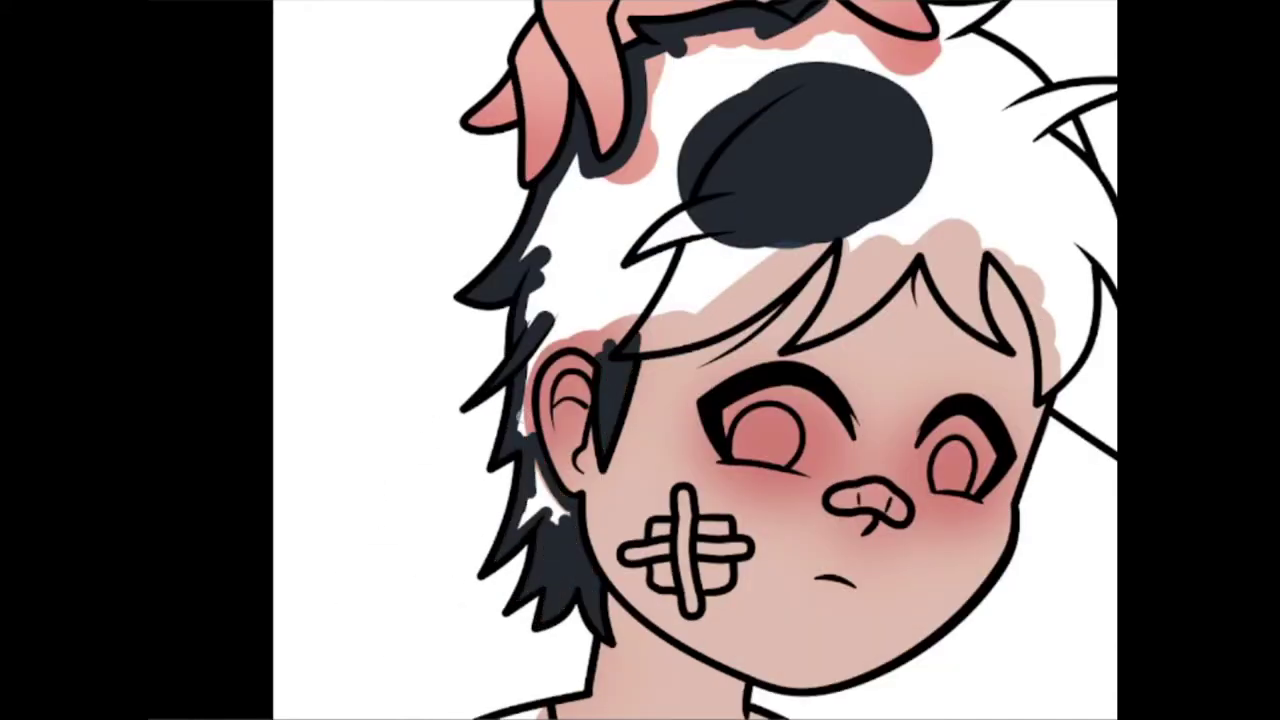
scroll(533, 422, up, 2)
right_click(657, 386)
mouse_move(520, 300)
mouse_down()
mouse_move(600, 430)
mouse_move(751, 337)
mouse_move(557, 266)
mouse_move(740, 130)
mouse_up()
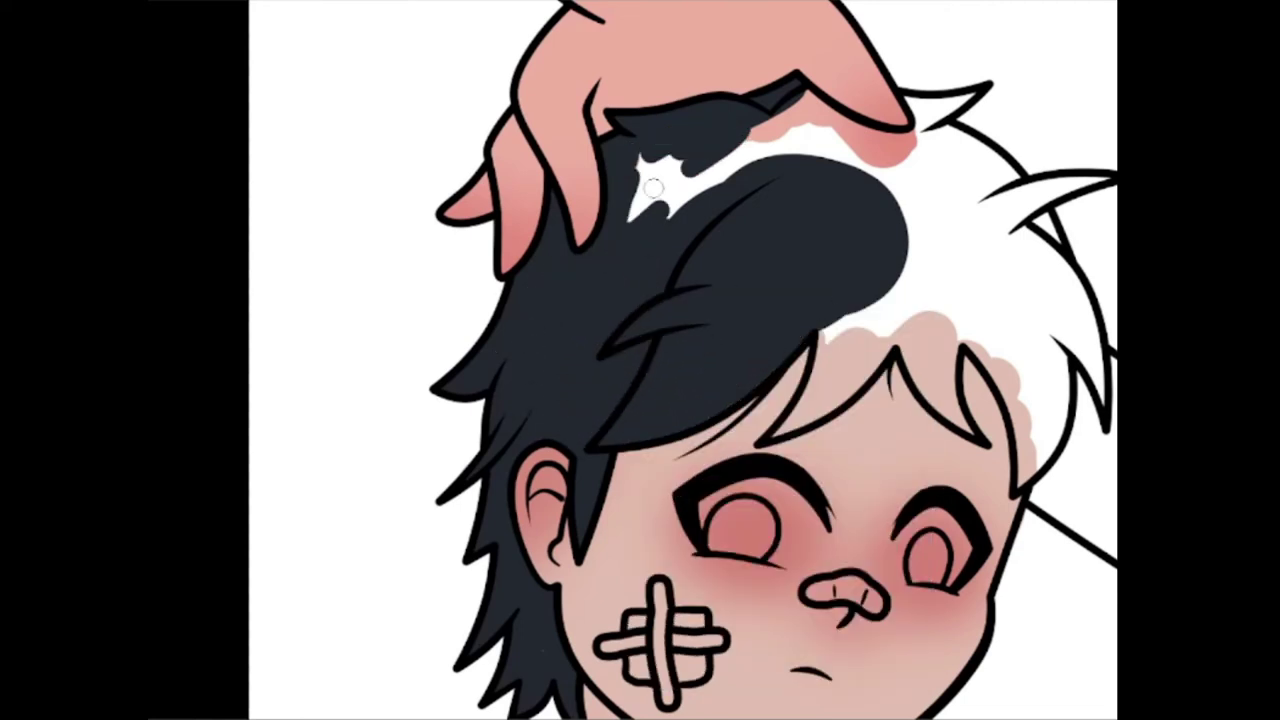
- Cover the remaining white on the boy's crown and right-side hair with dark paint
scroll(650, 250, up, 2)
drag(700, 190, 788, 192)
mouse_move(600, 260)
mouse_down()
mouse_move(734, 274)
mouse_move(683, 509)
mouse_move(778, 436)
mouse_move(800, 355)
mouse_up()
mouse_move(830, 425)
mouse_down()
mouse_move(920, 570)
mouse_move(960, 310)
mouse_up()
scroll(740, 328, up, 2)
mouse_move(773, 384)
mouse_down()
mouse_move(711, 329)
mouse_move(808, 403)
mouse_move(814, 529)
mouse_move(893, 524)
mouse_up()
scroll(808, 403, right, 3)
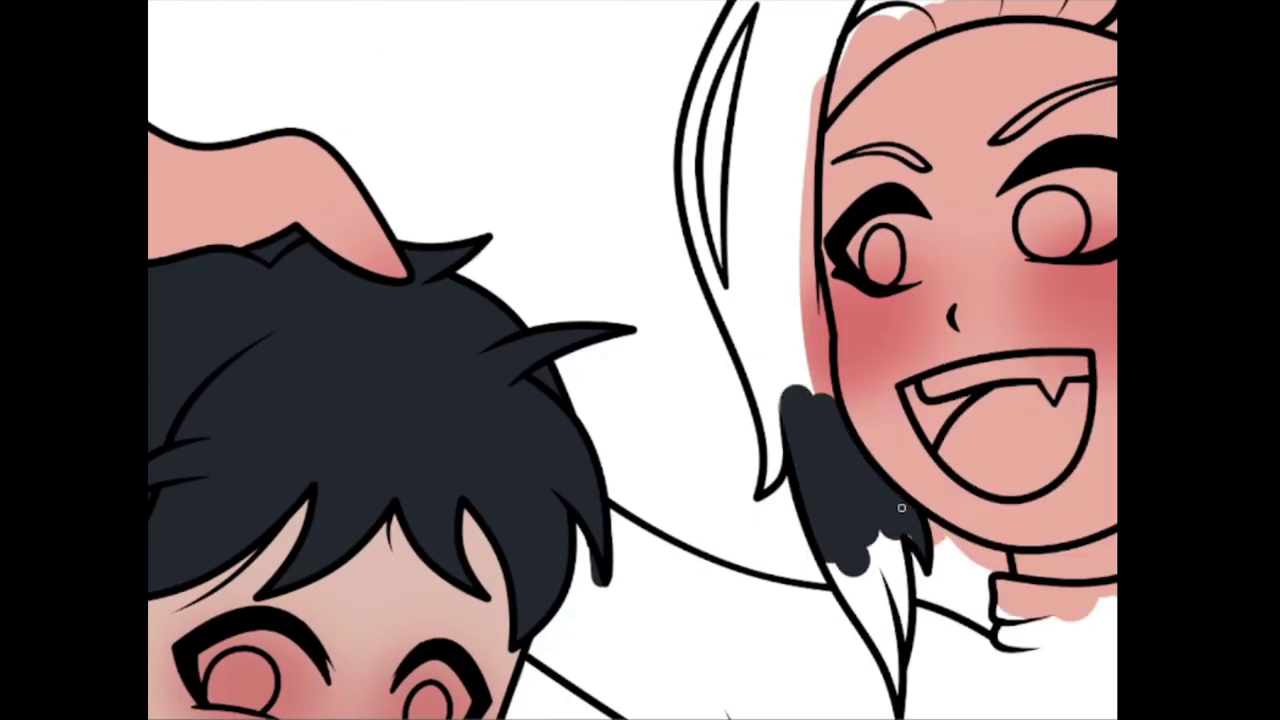
- Paint dark charcoal down the woman's hair strands and up her left hair to the top
scroll(840, 555, down, 2)
drag(735, 285, 730, 390)
drag(810, 435, 835, 590)
drag(855, 440, 850, 648)
scroll(815, 442, right, 2)
mouse_move(815, 442)
mouse_down()
mouse_move(865, 520)
mouse_move(830, 560)
mouse_up()
scroll(780, 450, up, 3)
mouse_move(690, 440)
mouse_down()
mouse_move(610, 280)
mouse_move(636, 25)
mouse_move(760, 40)
mouse_up()
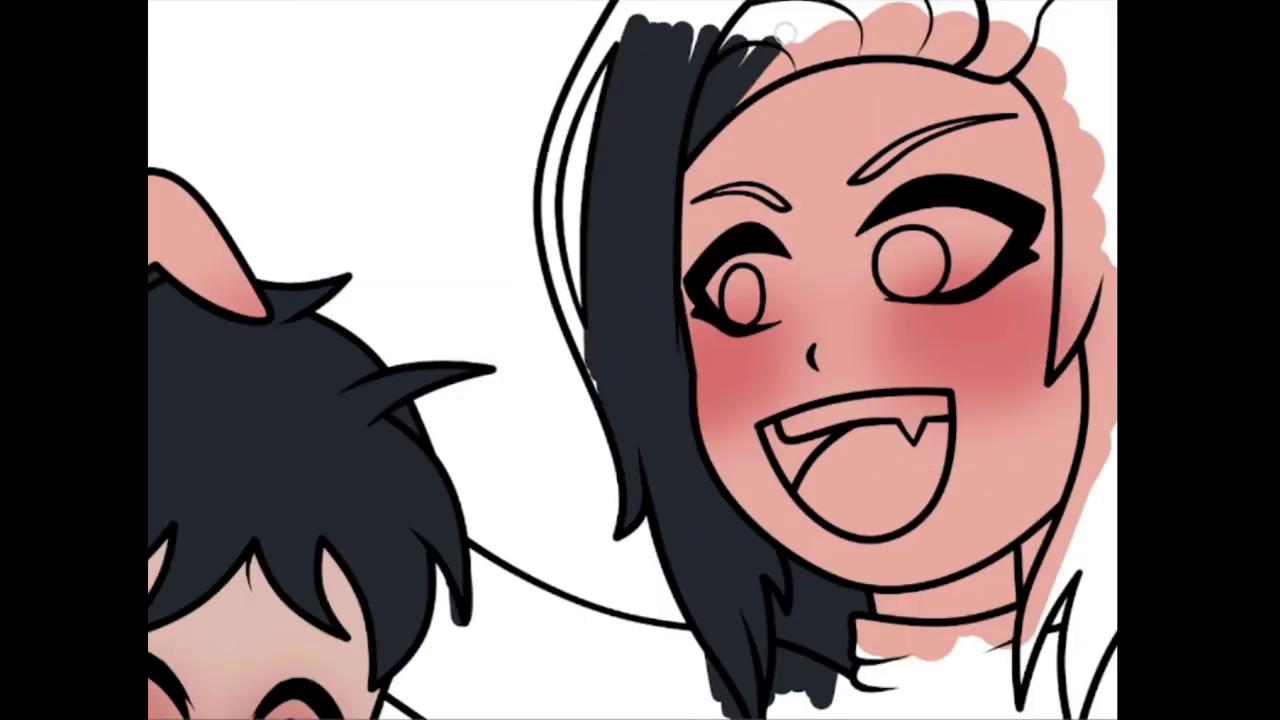
drag(600, 20, 560, 330)
- Fill the top and right side of the woman's hair dark, including the strand beside her face
scroll(722, 292, up, 3)
right_click(722, 292)
key(Escape)
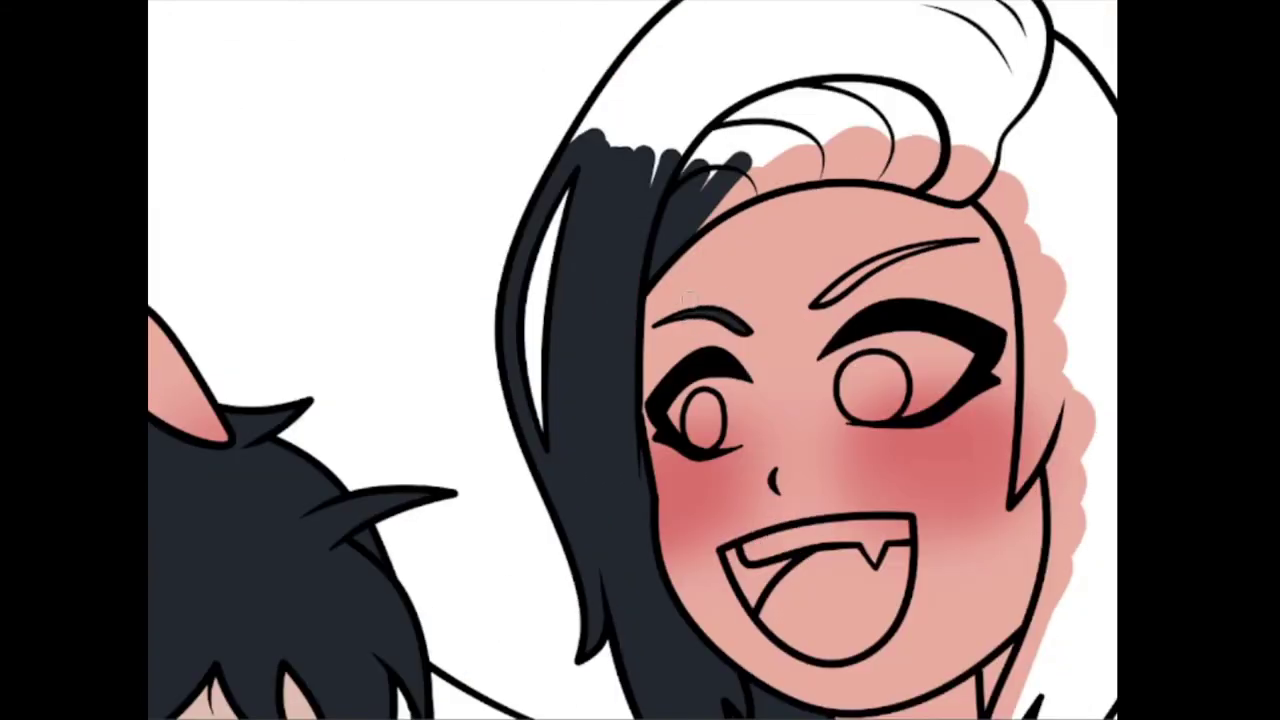
scroll(553, 449, down, 3)
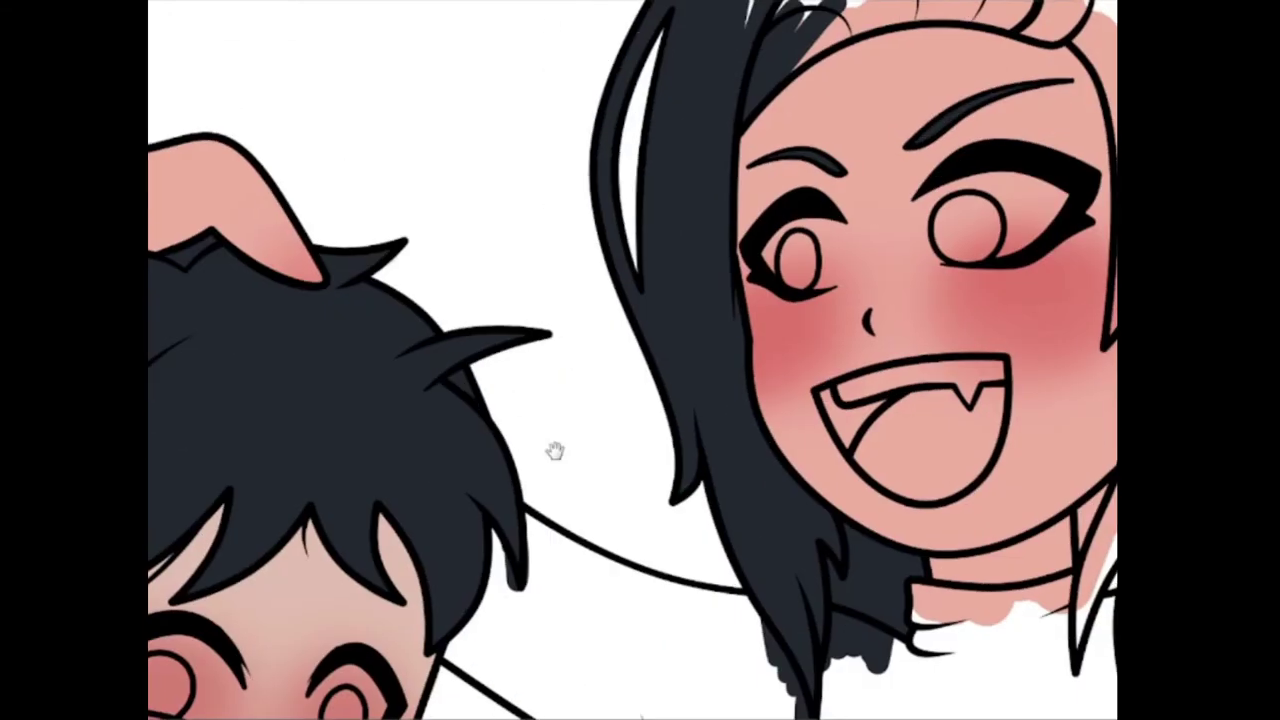
scroll(553, 449, up, 3)
drag(985, 460, 965, 550)
right_click(1012, 340)
drag(950, 250, 990, 460)
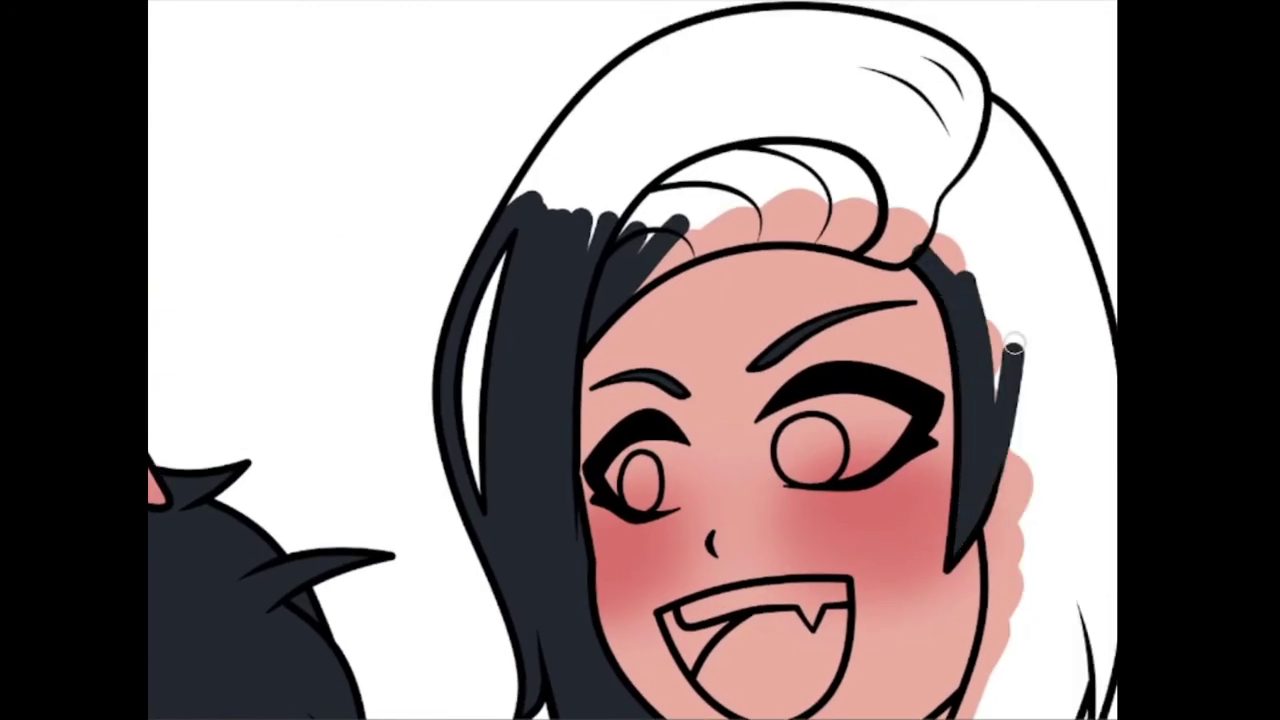
drag(1012, 360, 1012, 495)
drag(640, 280, 800, 215)
drag(600, 270, 900, 230)
mouse_move(1000, 200)
mouse_down()
mouse_move(600, 108)
mouse_move(830, 80)
mouse_up()
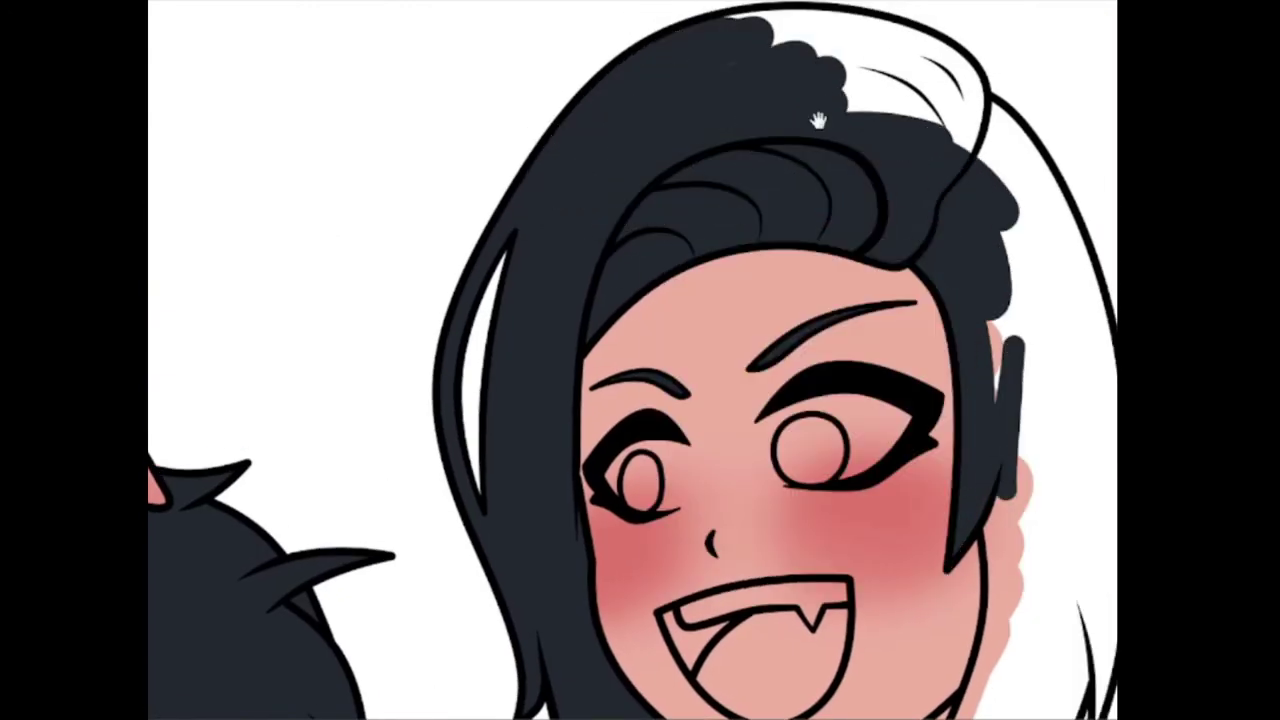
- Darken the remaining white at her hair's top and the strands down both sides of her face
scroll(700, 200, up, 3)
drag(680, 150, 809, 274)
scroll(686, 229, down, 2)
drag(686, 229, 758, 445)
scroll(758, 445, down, 5)
drag(700, 300, 720, 500)
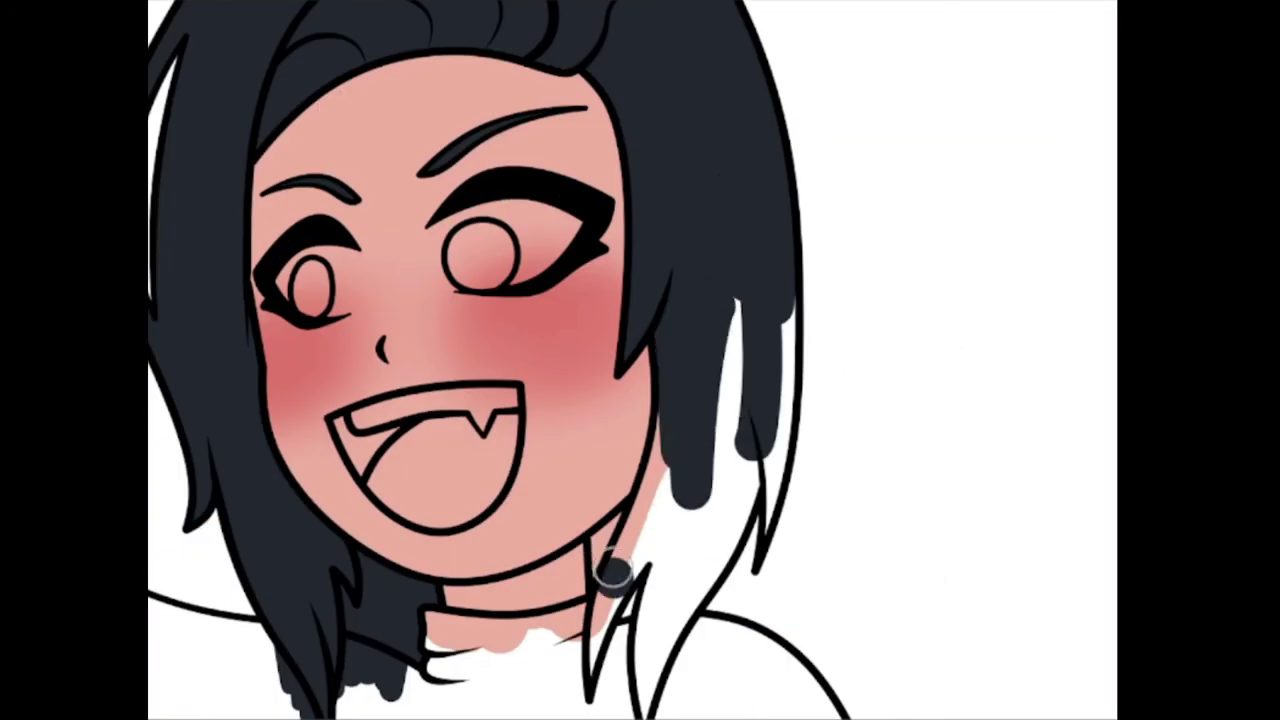
drag(640, 470, 709, 437)
scroll(709, 437, down, 2)
mouse_move(760, 390)
mouse_down()
mouse_move(780, 140)
mouse_move(800, 345)
mouse_up()
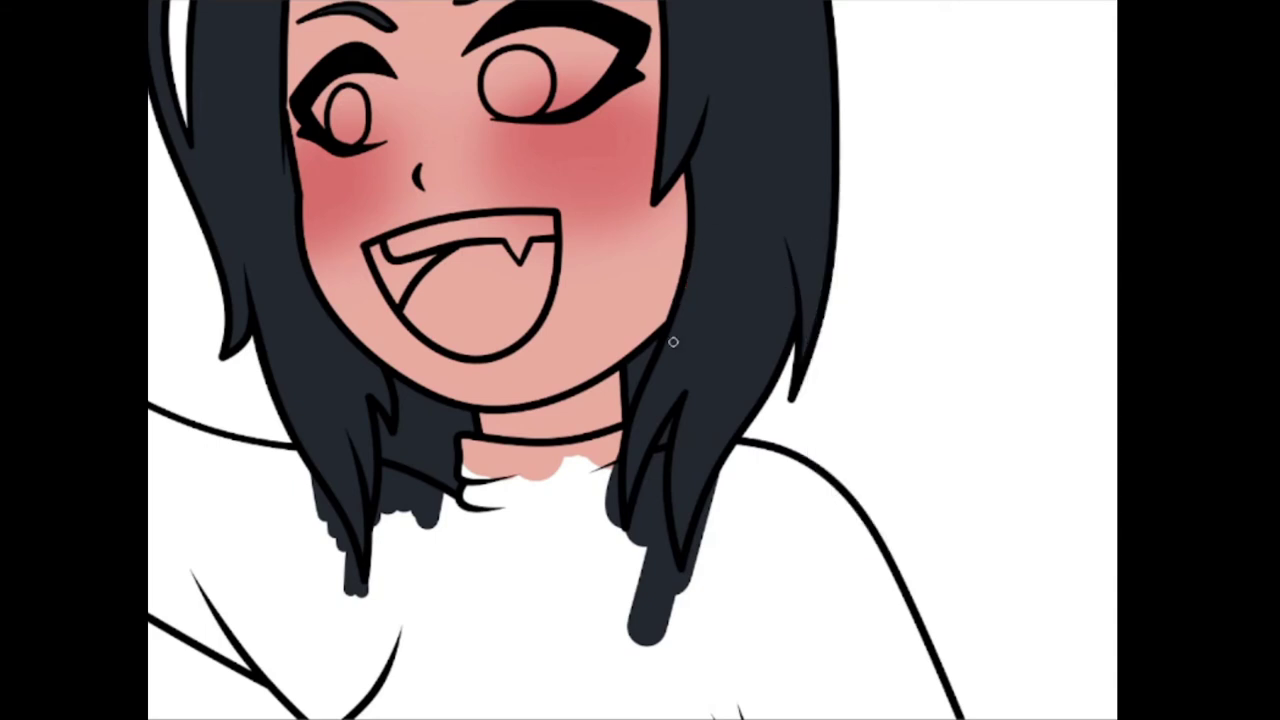
scroll(673, 342, down, 2)
scroll(789, 246, up, 2)
- Fill the white of the woman's eye light grey
scroll(635, 278, up, 2)
drag(612, 262, 610, 284)
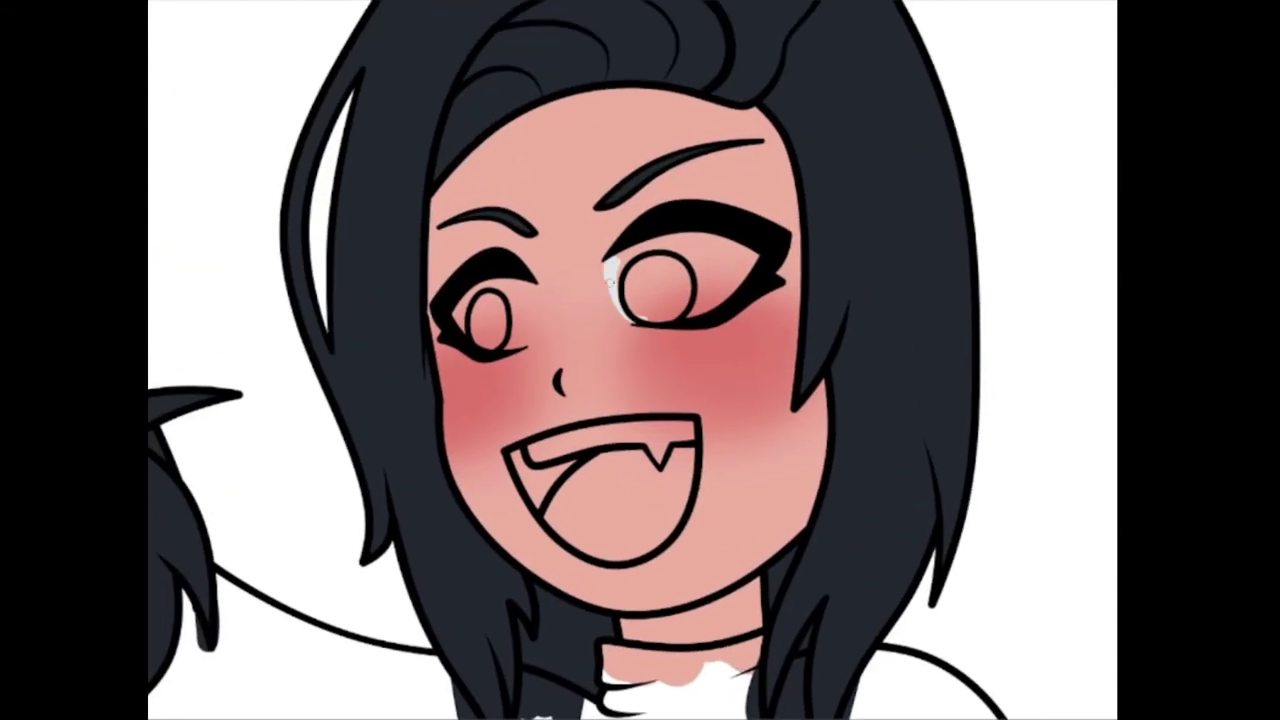
right_click(628, 270)
drag(700, 260, 646, 314)
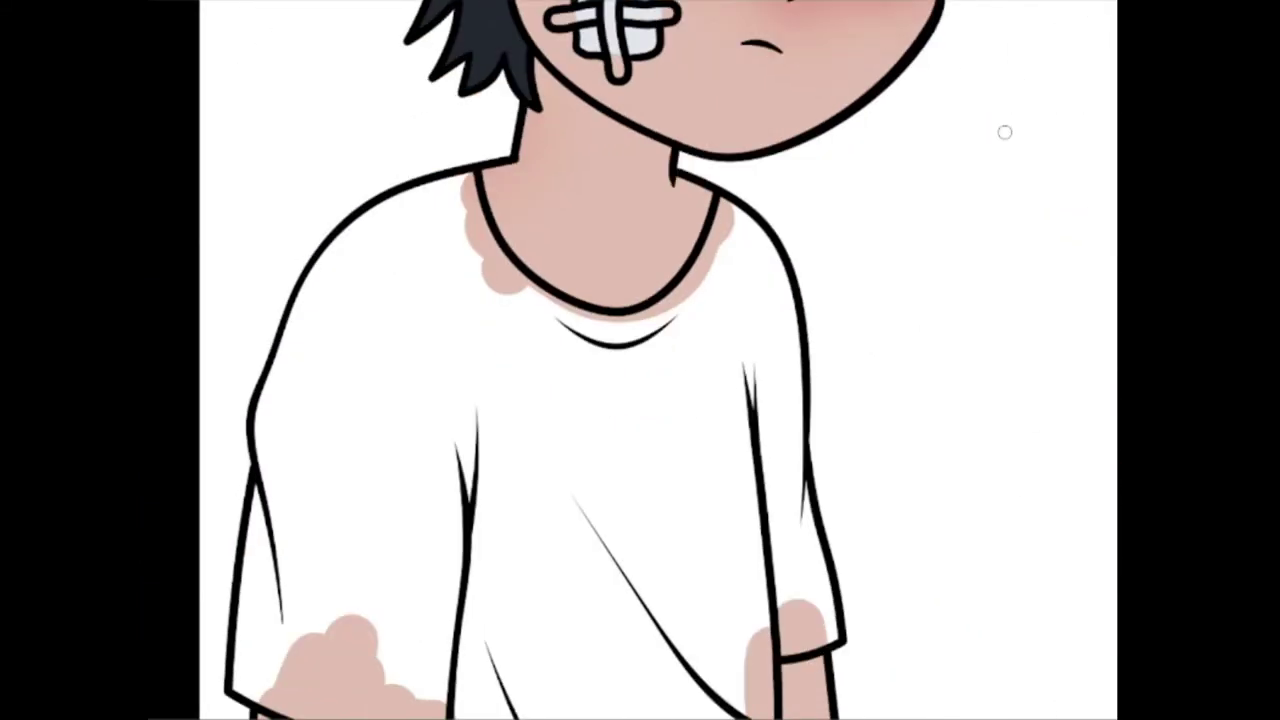
- Fill the boy's sleeves, shoulder and chest pale blue inside the selection, then deselect
mouse_move(275, 330)
mouse_down()
mouse_move(265, 545)
mouse_move(340, 190)
mouse_move(470, 60)
mouse_up()
mouse_move(490, 150)
mouse_down()
mouse_move(397, 147)
mouse_move(486, 143)
mouse_move(357, 571)
mouse_up()
right_click(400, 160)
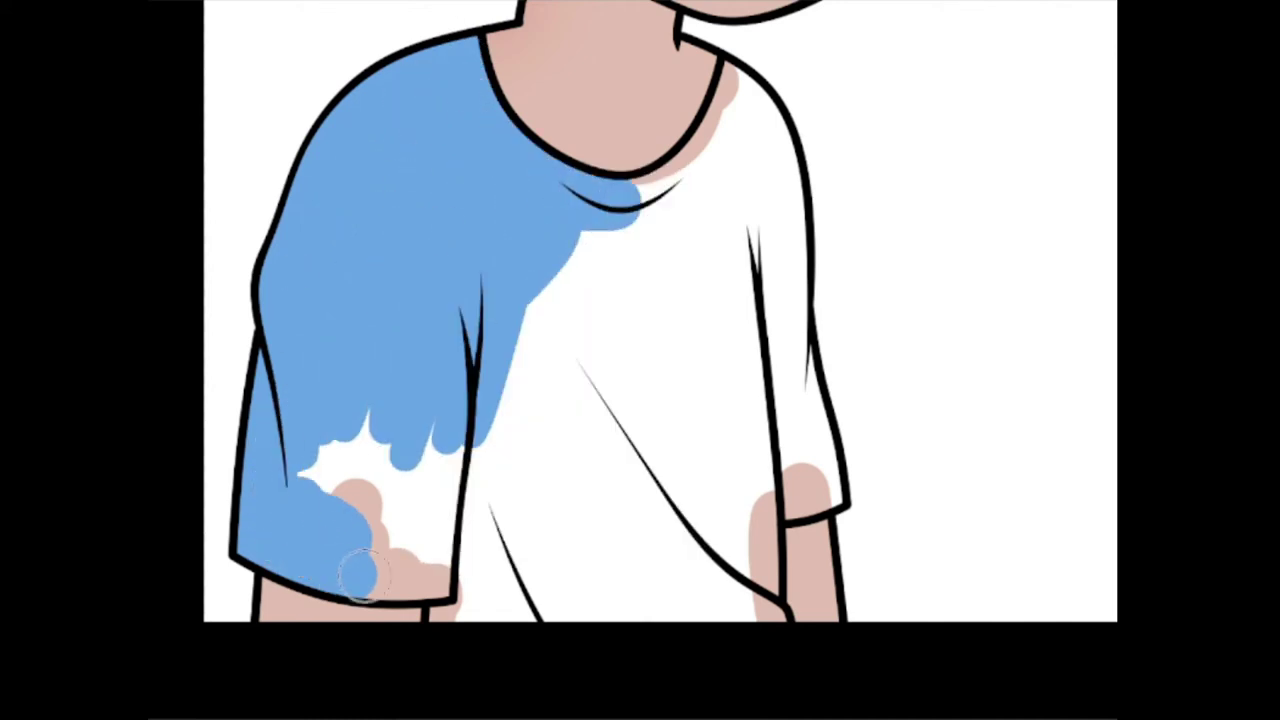
drag(397, 466, 700, 457)
mouse_move(600, 200)
mouse_down()
mouse_move(429, 414)
mouse_move(685, 418)
mouse_up()
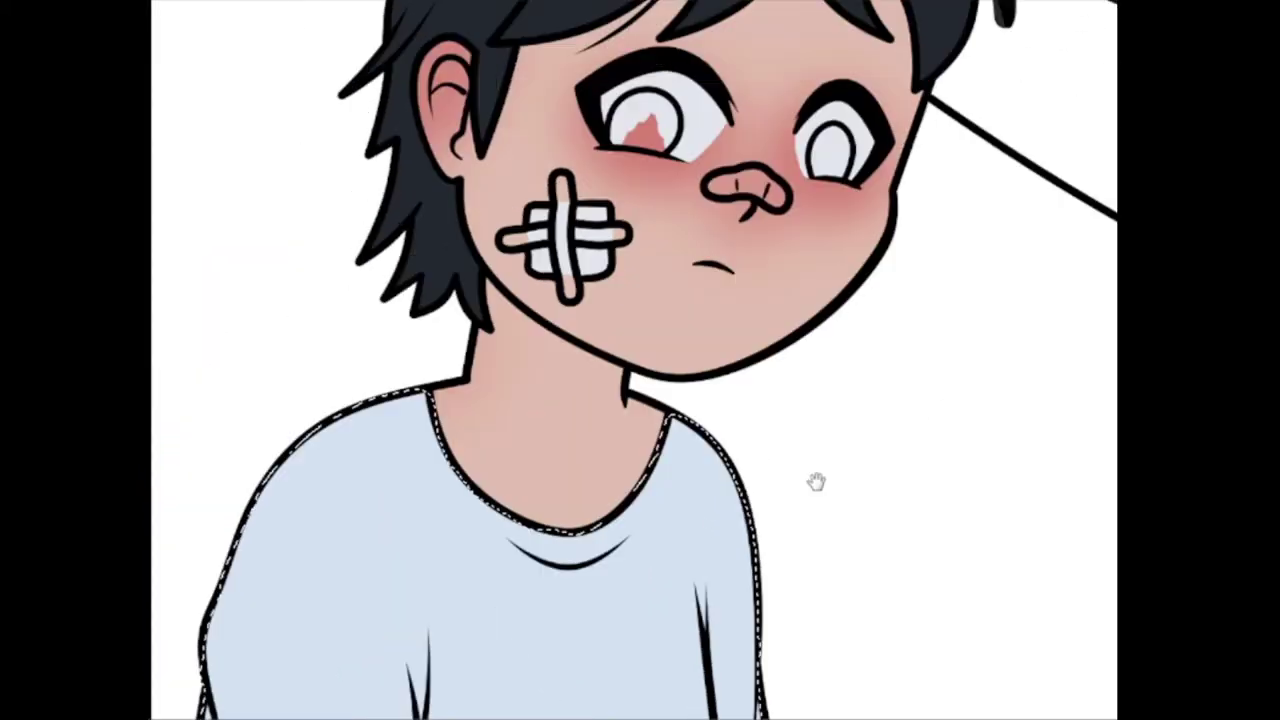
key(ctrl+d)
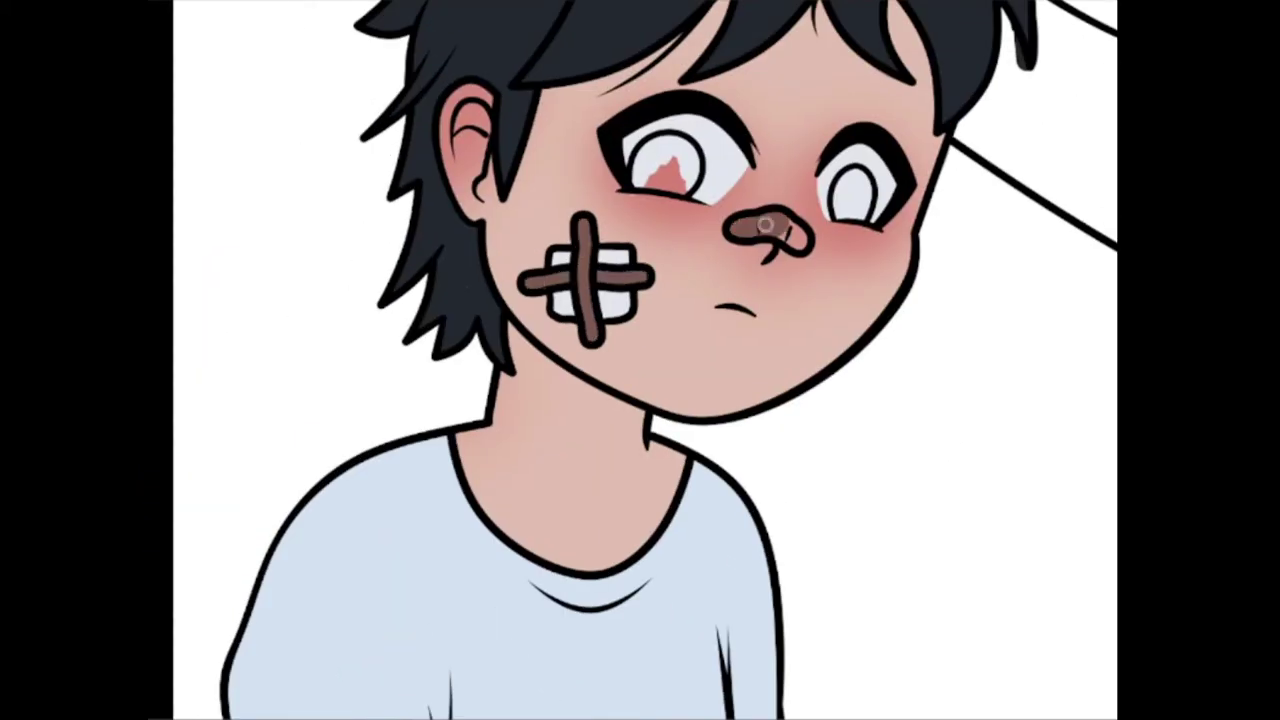
- Paint the boy's nose bandage brown and the woman's tongue pink
drag(765, 225, 795, 238)
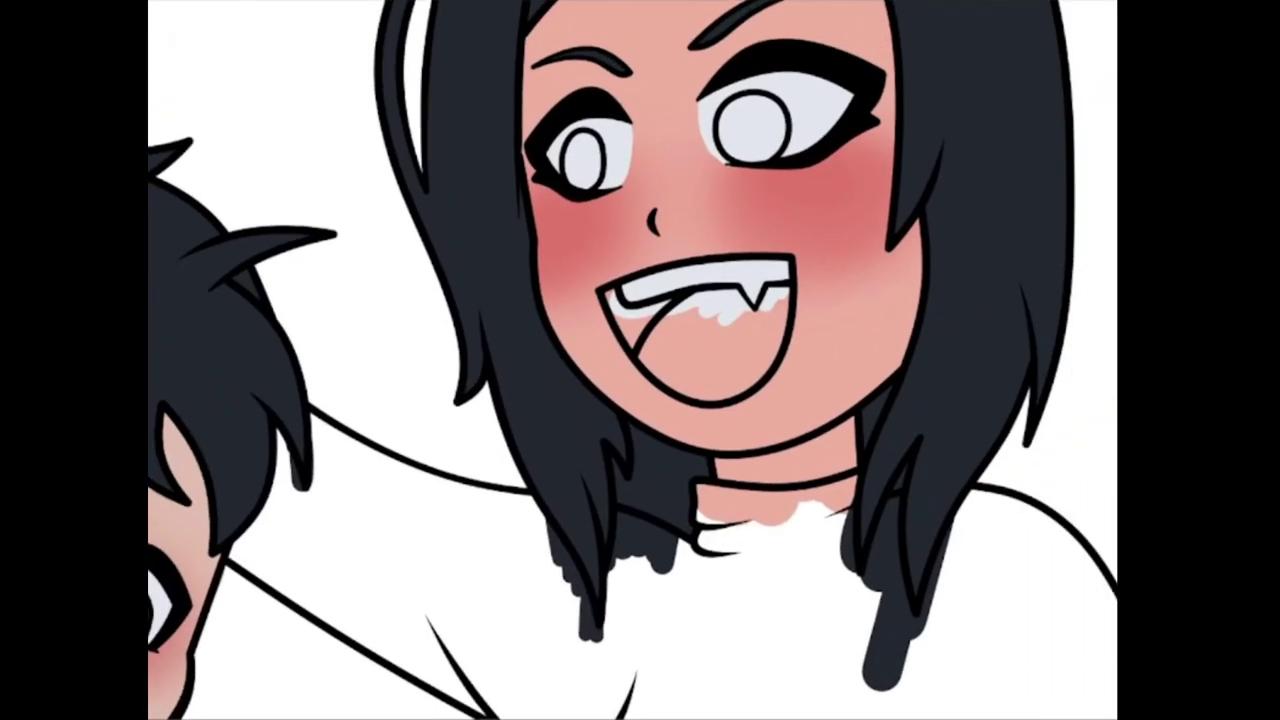
drag(755, 318, 671, 358)
drag(726, 320, 690, 370)
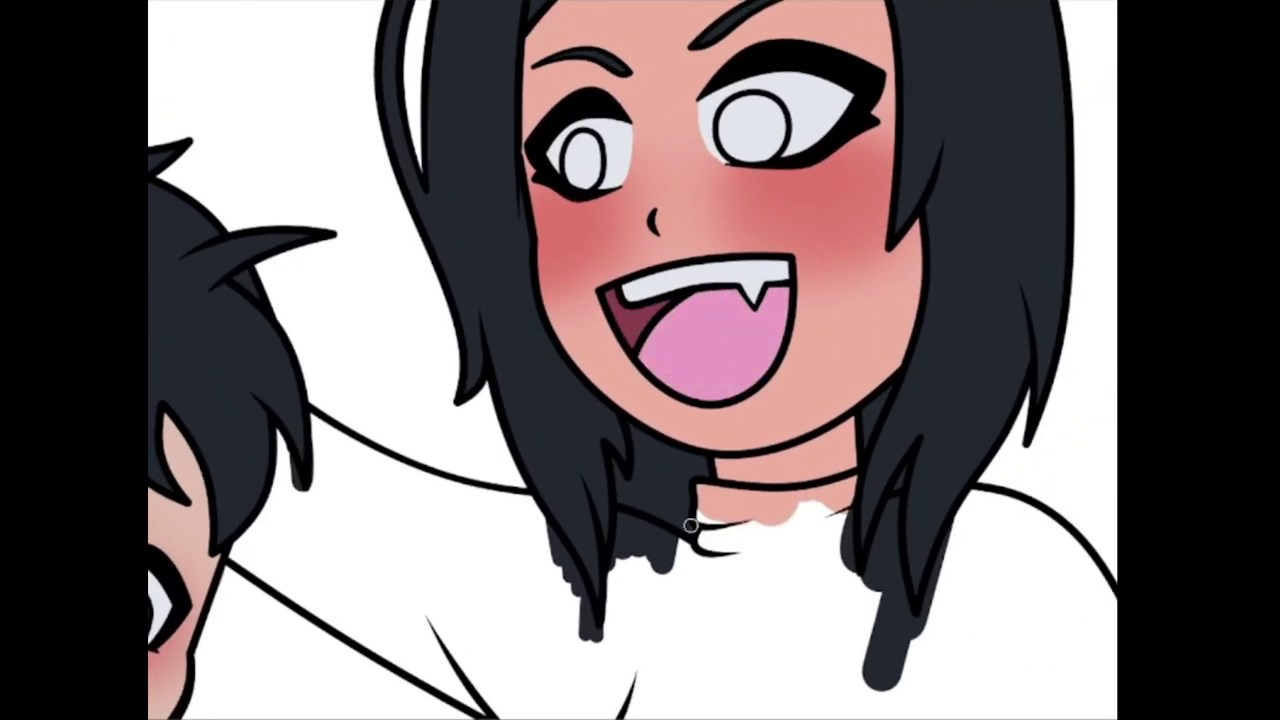
- Paint the woman's top dark across the chest, neck side, sleeve and shoulder
drag(690, 525, 840, 295)
drag(780, 470, 885, 380)
mouse_move(873, 262)
mouse_down()
mouse_move(1057, 237)
mouse_move(1049, 411)
mouse_up()
mouse_move(350, 200)
mouse_down()
mouse_move(369, 366)
mouse_move(420, 250)
mouse_move(640, 415)
mouse_move(623, 429)
mouse_move(571, 406)
mouse_move(651, 551)
mouse_move(753, 350)
mouse_move(748, 306)
mouse_move(760, 420)
mouse_up()
- Finish filling the woman's top dark across chest, lower torso, shoulder and upper arm
right_click(815, 336)
mouse_move(460, 560)
mouse_down()
mouse_move(406, 429)
mouse_move(583, 220)
mouse_move(886, 346)
mouse_up()
mouse_move(553, 376)
mouse_down()
mouse_move(797, 346)
mouse_move(974, 466)
mouse_move(817, 434)
mouse_move(602, 316)
mouse_move(991, 400)
mouse_move(706, 486)
mouse_move(880, 200)
mouse_move(776, 382)
mouse_move(620, 306)
mouse_move(814, 486)
mouse_move(660, 200)
mouse_up()
scroll(602, 316, down, 5)
scroll(776, 382, up, 3)
scroll(660, 200, up, 2)
mouse_move(560, 136)
mouse_down()
mouse_move(723, 376)
mouse_move(586, 191)
mouse_up()
scroll(586, 191, down, 3)
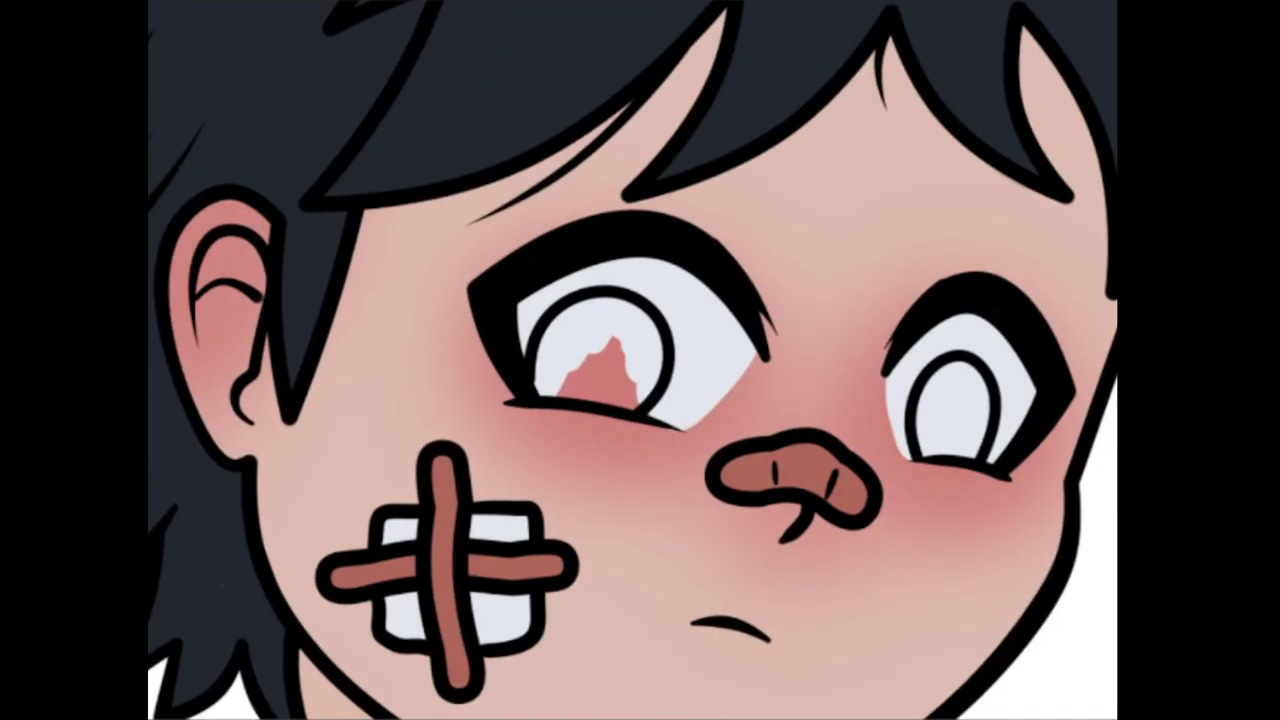
- Color the boy's iris grey and the woman's irises red, then add a dark ring and highlight
mouse_move(600, 345)
mouse_down()
mouse_move(586, 343)
mouse_move(645, 330)
mouse_up()
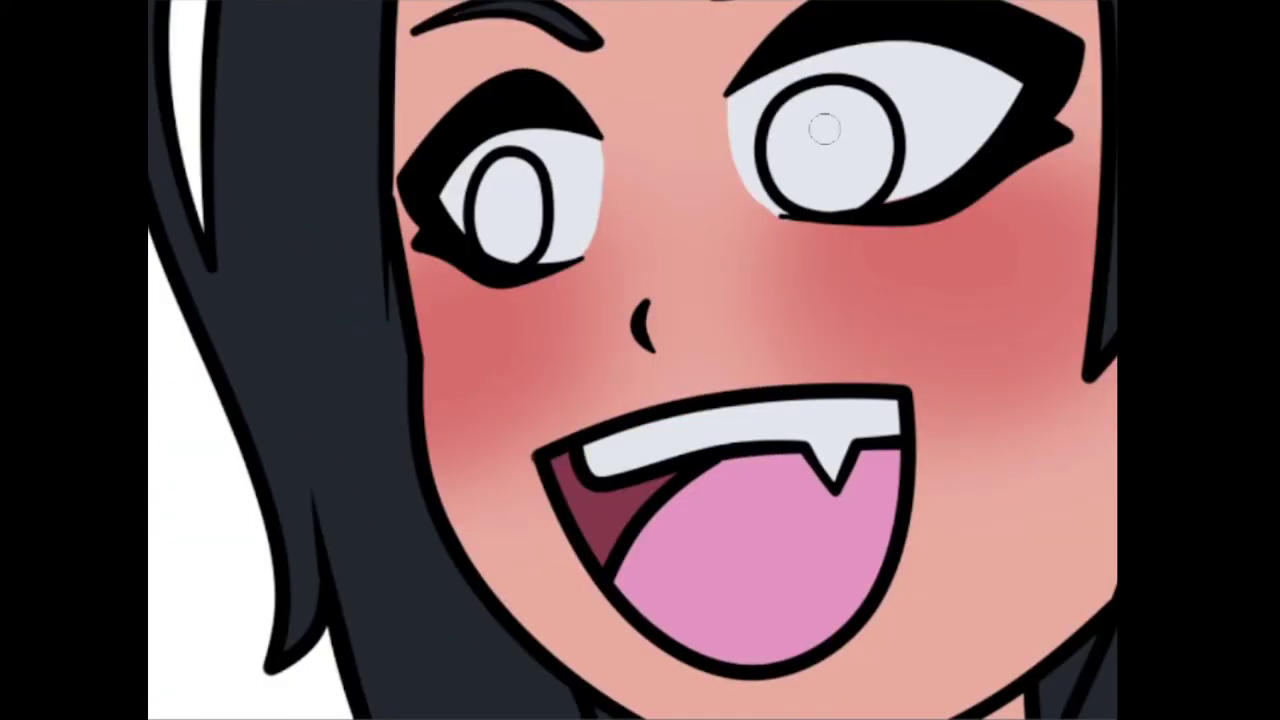
click(824, 128)
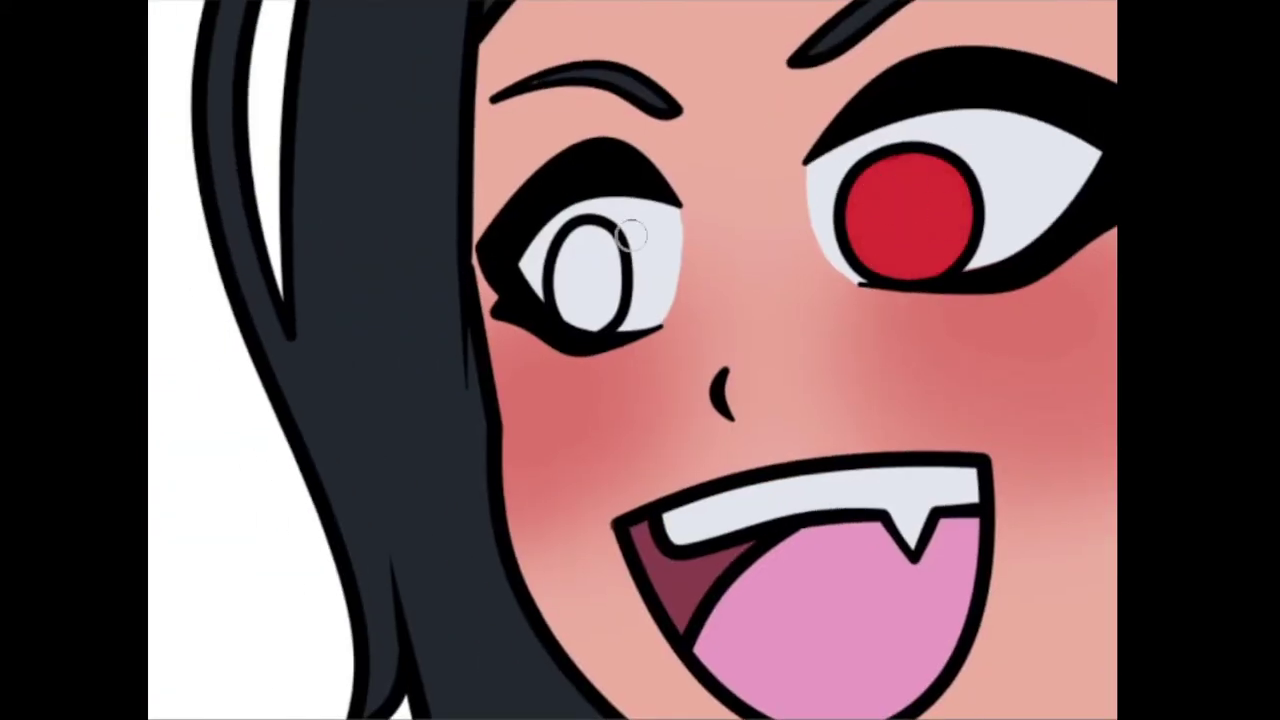
click(630, 236)
right_click(540, 345)
key(Escape)
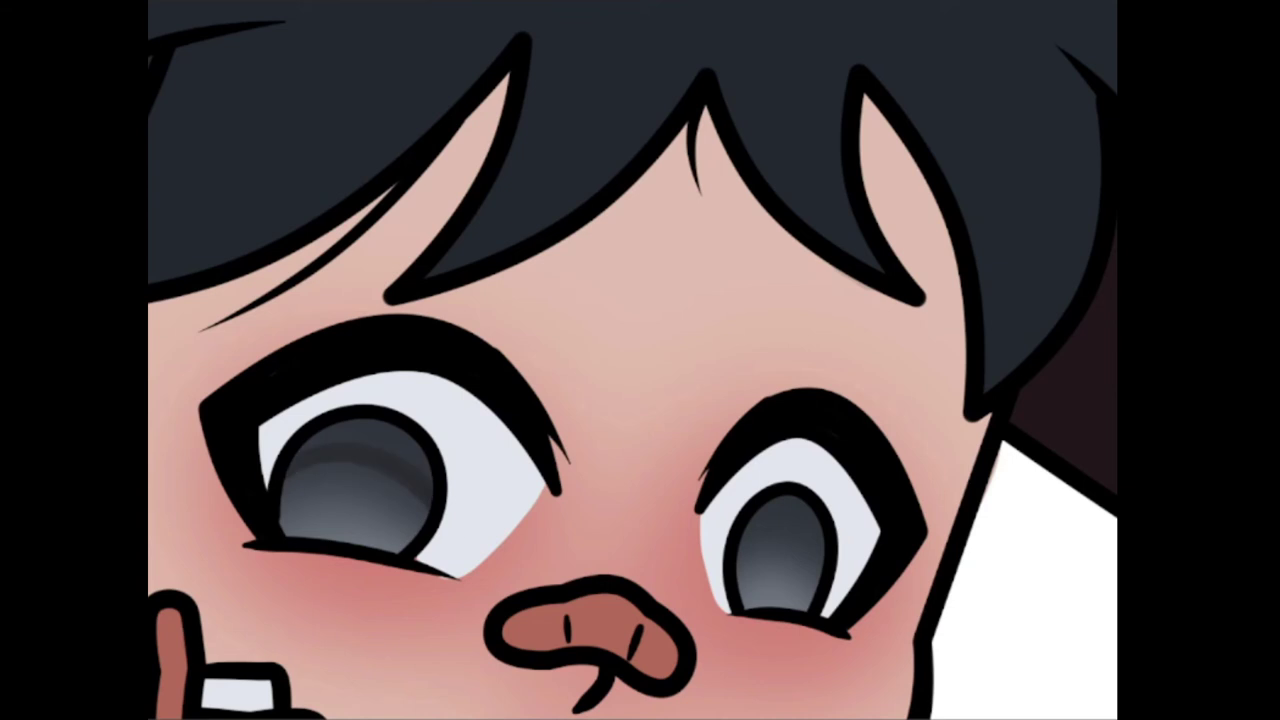
drag(430, 470, 371, 420)
drag(380, 480, 318, 491)
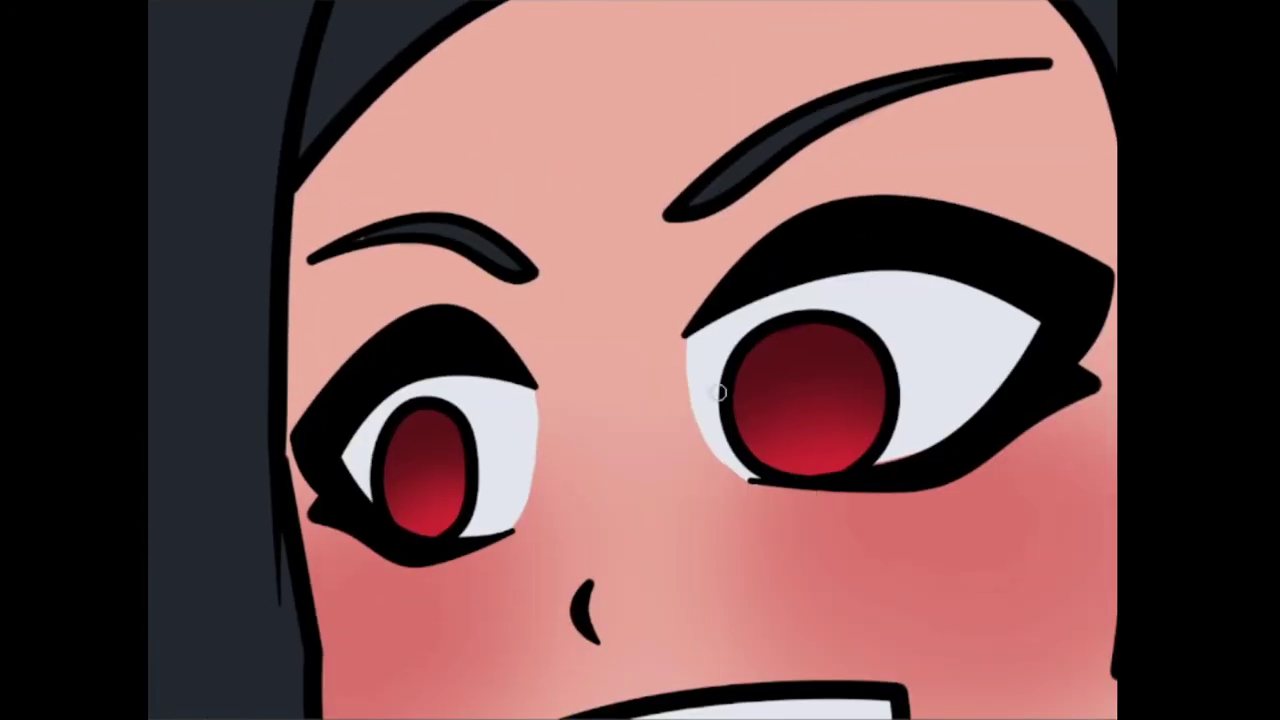
- Shade the top of the woman's right iris with dark strokes
drag(885, 365, 740, 372)
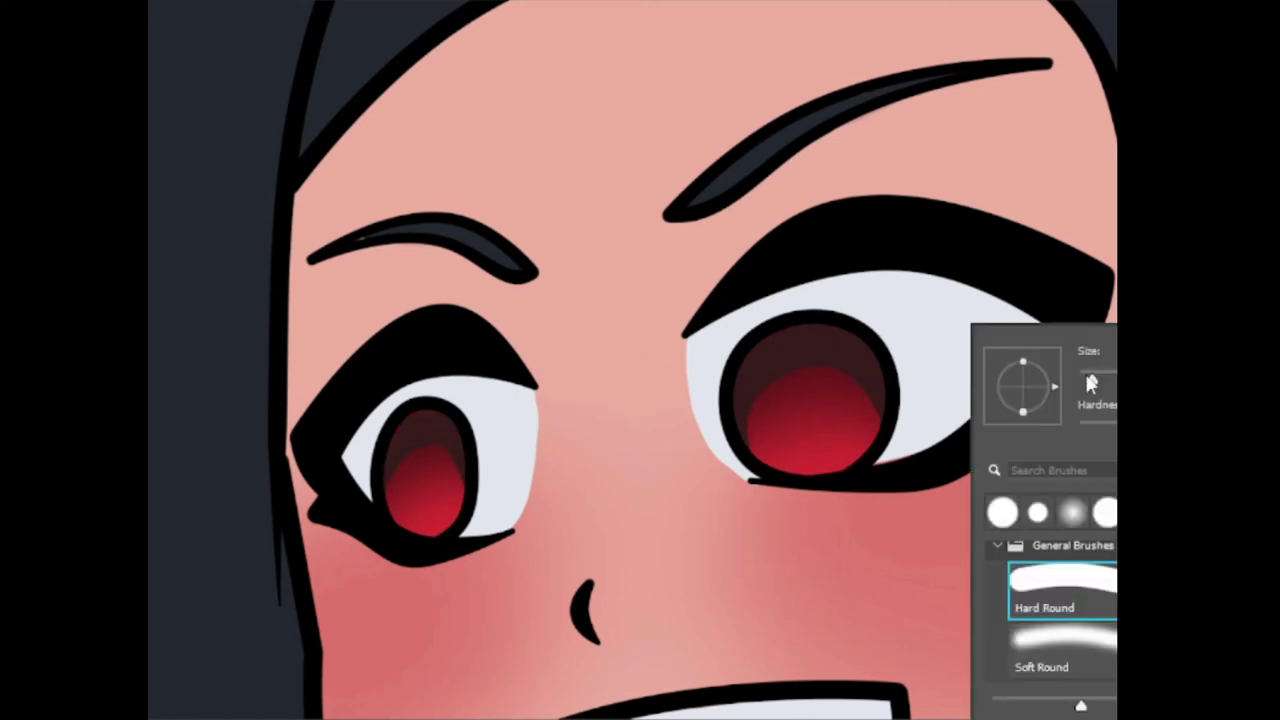
drag(790, 372, 826, 378)
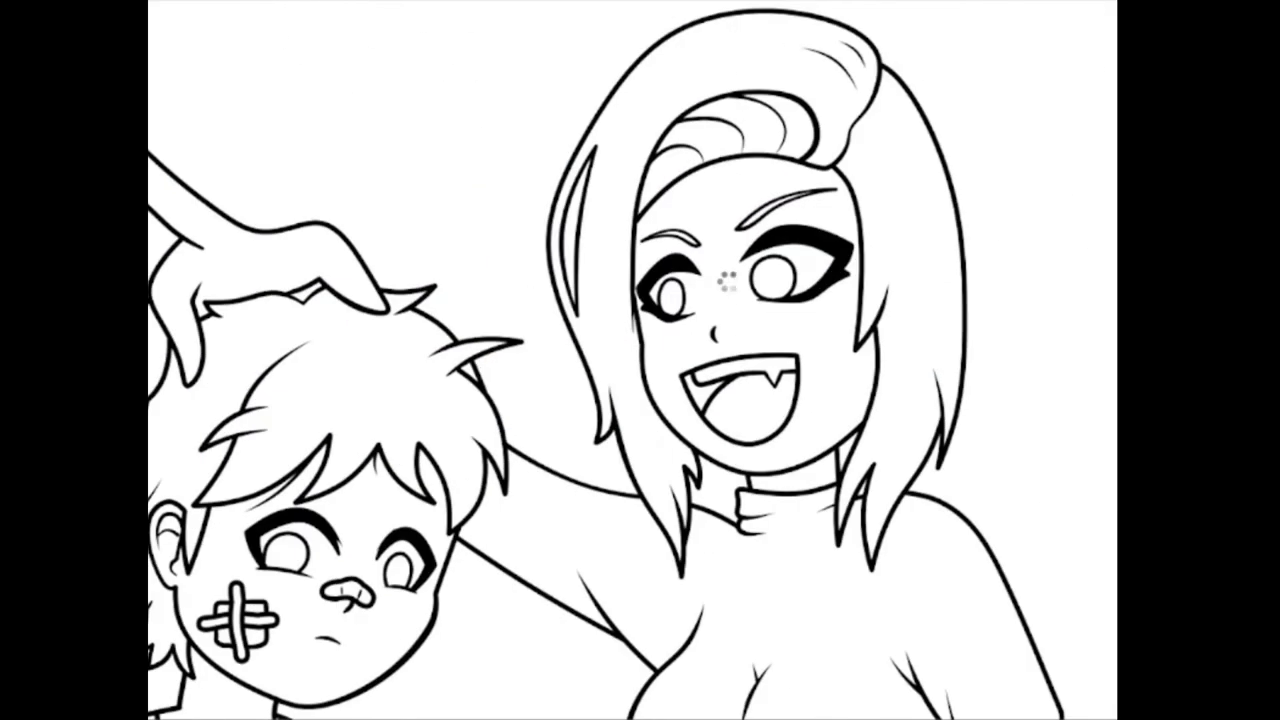
- Grow the face selection and brush pink shadows on both sides of the woman's face and nose
click(903, 163)
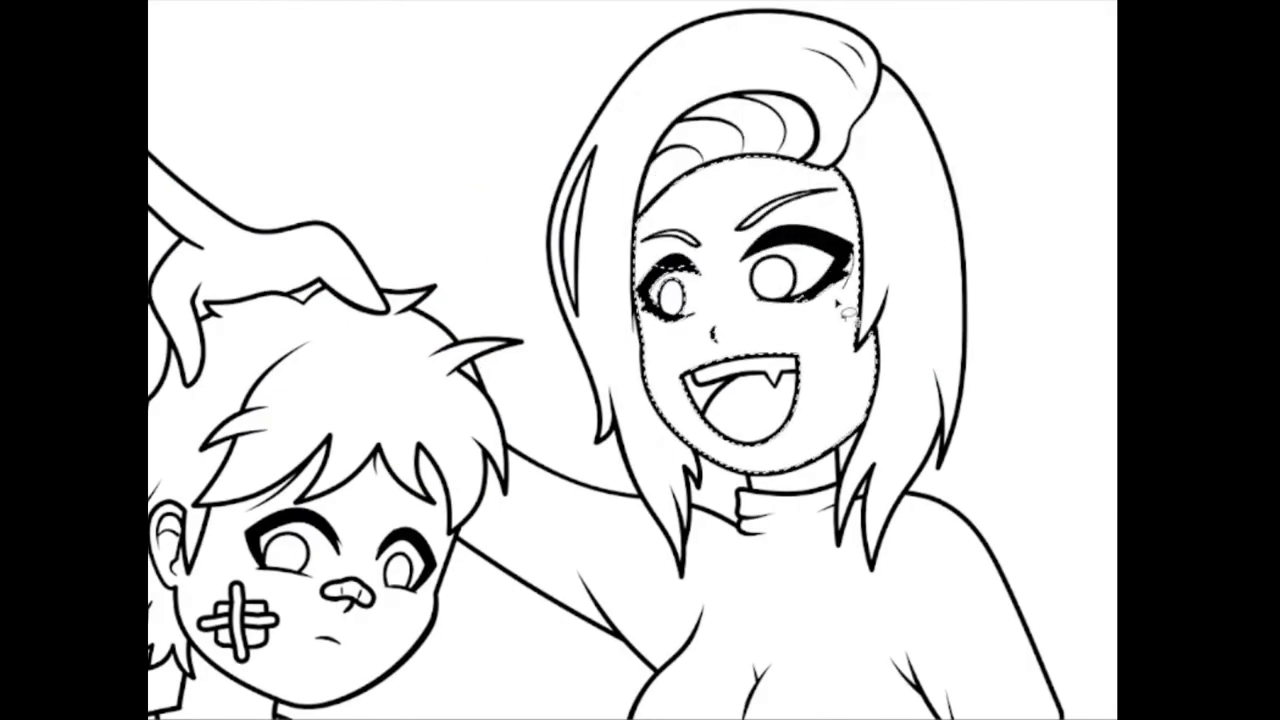
drag(850, 360, 800, 460)
drag(855, 370, 770, 465)
drag(852, 330, 845, 180)
drag(695, 172, 642, 320)
click(717, 339)
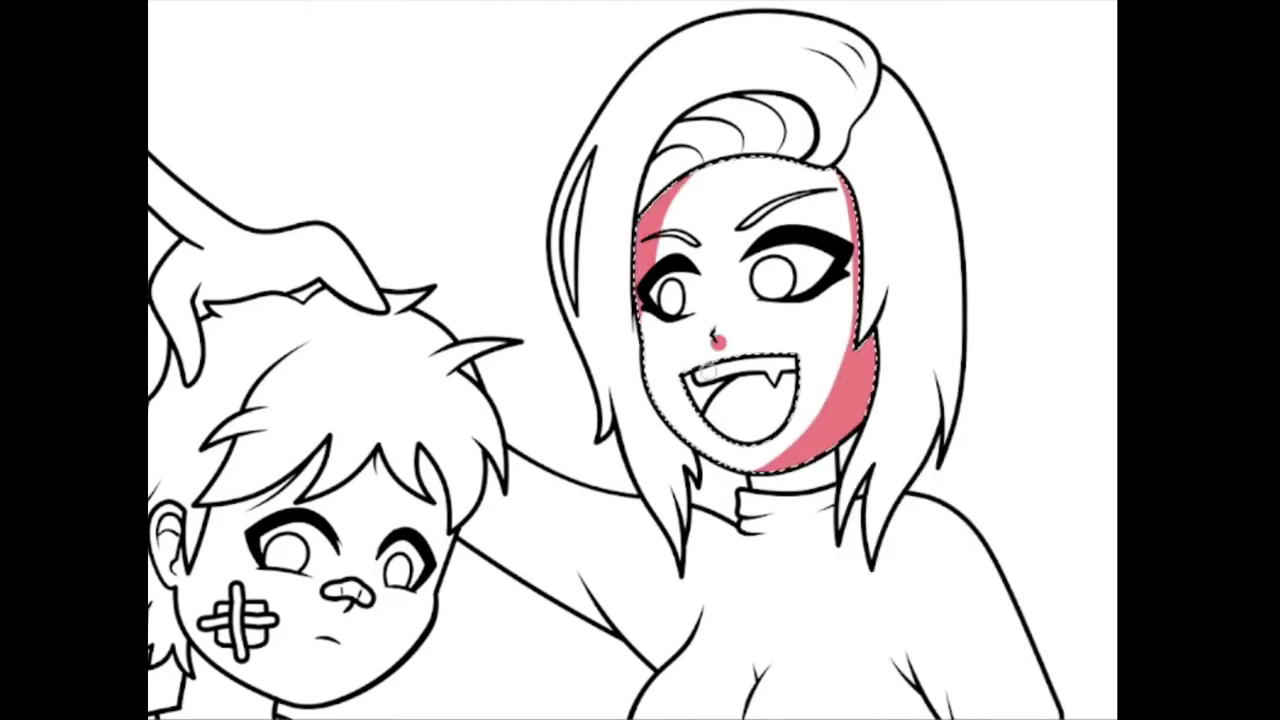
- Add the hair to the selection and shade its top-right, right-side and lower-left strands and bangs pink
shift+click(905, 230)
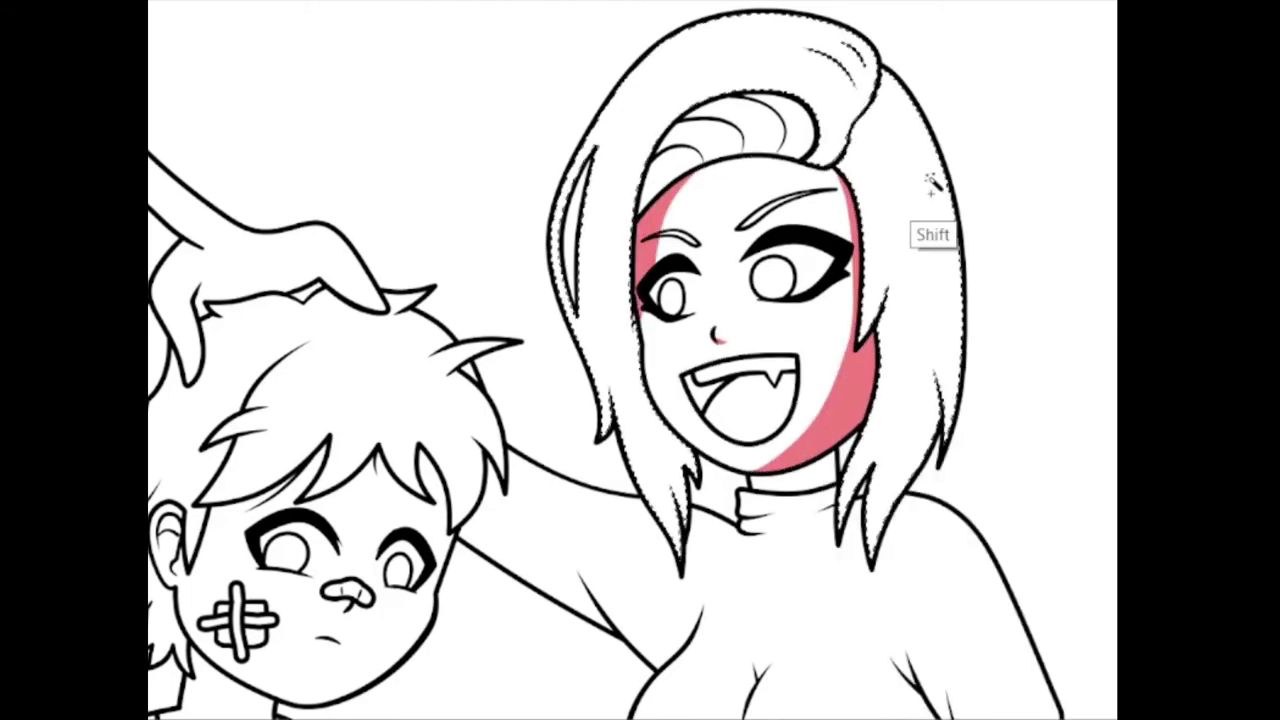
drag(860, 85, 835, 160)
mouse_move(885, 60)
mouse_down()
mouse_move(862, 115)
mouse_move(930, 210)
mouse_up()
mouse_move(900, 130)
mouse_down()
mouse_move(960, 355)
mouse_move(845, 540)
mouse_up()
drag(670, 445, 680, 558)
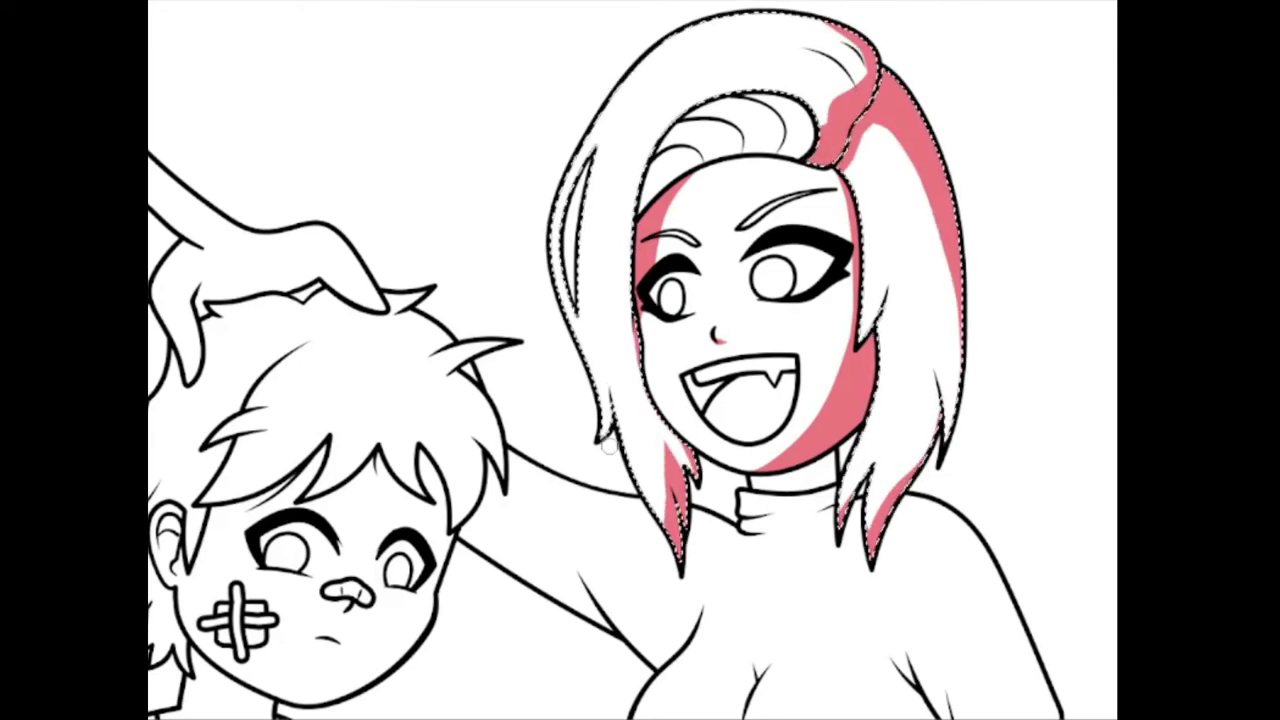
shift+click(677, 180)
mouse_move(680, 170)
mouse_down()
mouse_move(800, 115)
mouse_move(680, 110)
mouse_up()
scroll(720, 200, down, 3)
- Select the mouth and body, grow the selection, and shade the collar, neck, shoulder and underarm pink
click(722, 252)
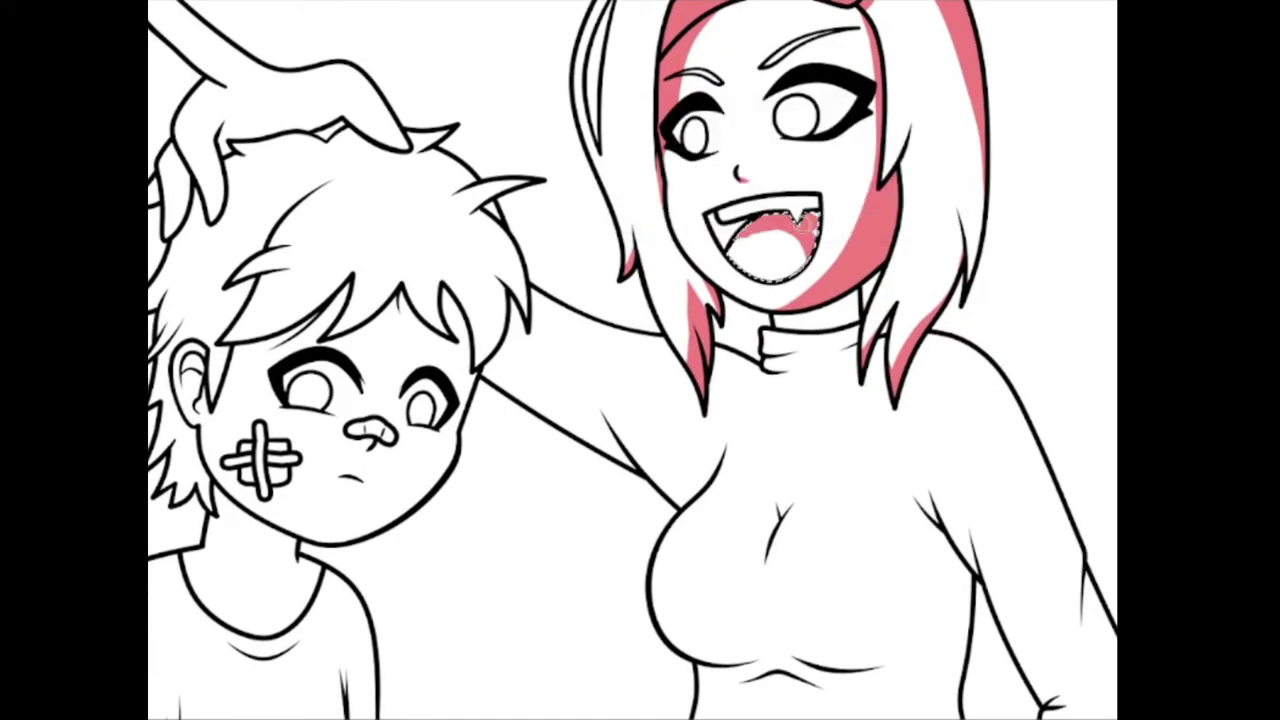
drag(758, 268, 778, 162)
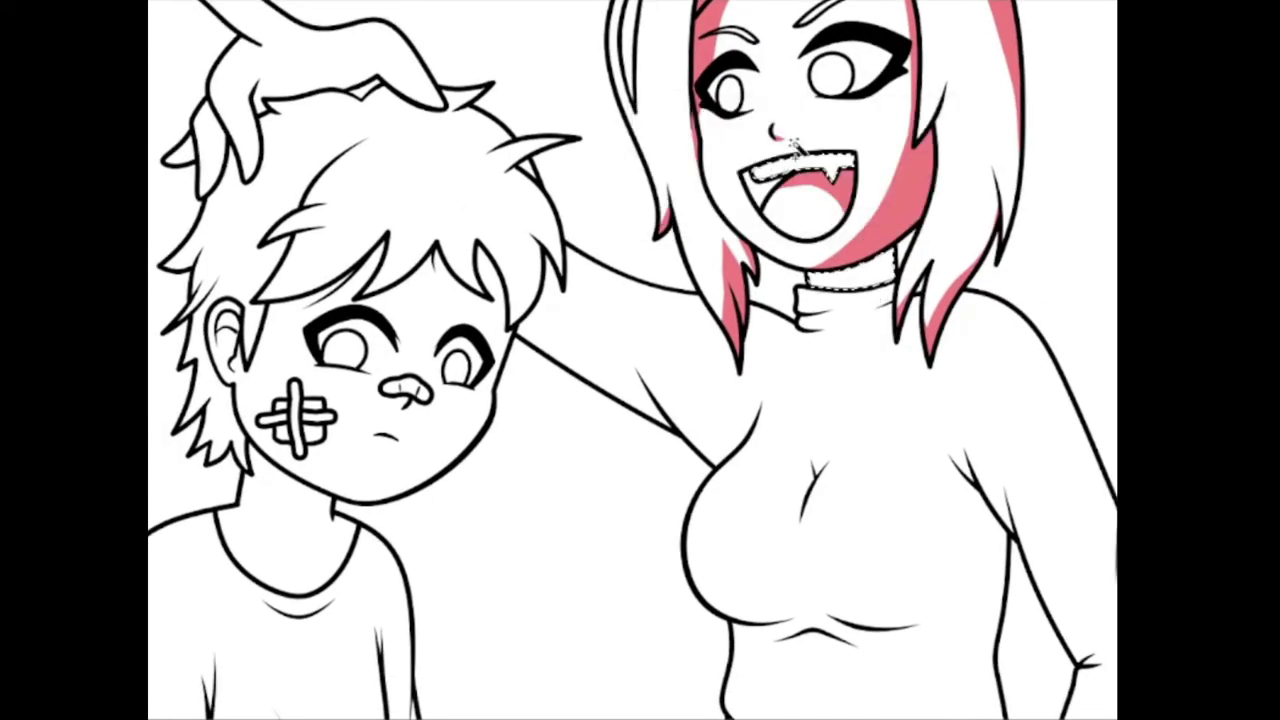
key(Return)
drag(535, 335, 578, 271)
drag(804, 328, 848, 311)
drag(642, 365, 648, 400)
drag(1084, 446, 994, 386)
mouse_move(830, 250)
mouse_down()
mouse_move(925, 320)
mouse_move(990, 500)
mouse_up()
drag(720, 270, 771, 486)
- Brush pink shadows along the woman's inner arm, outer arm edge and elbow
scroll(771, 486, down, 3)
drag(770, 330, 809, 580)
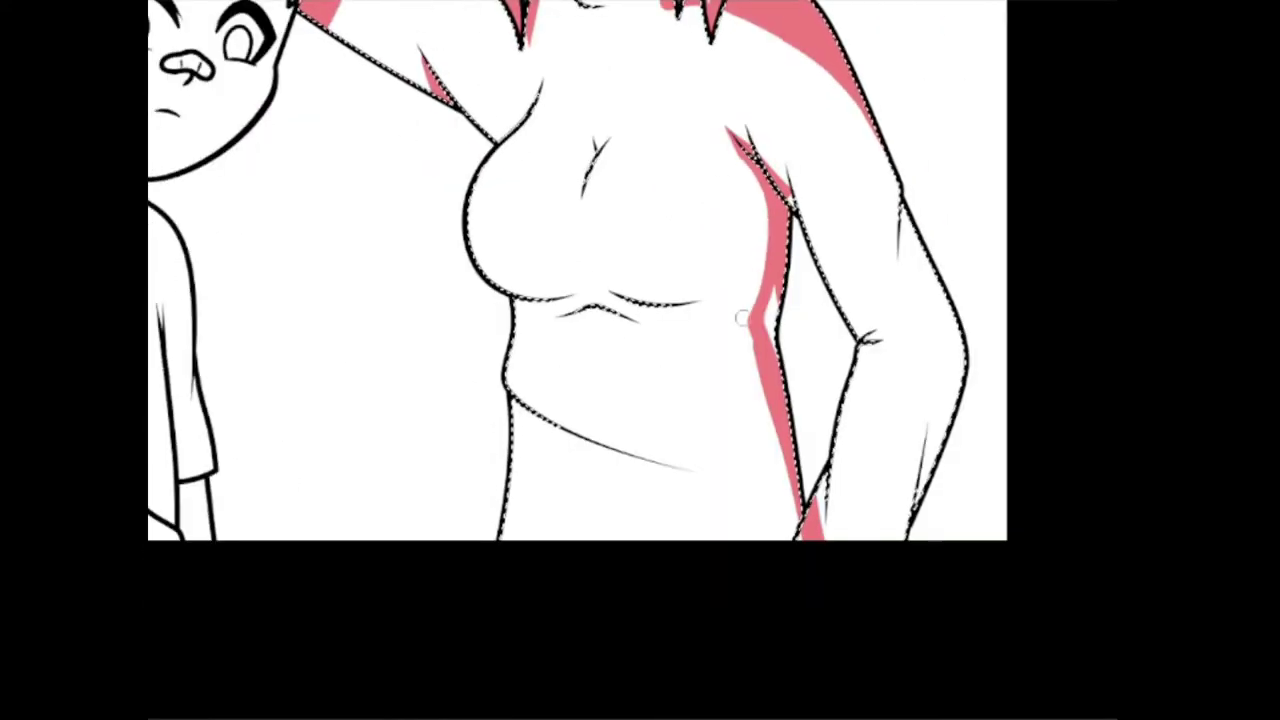
drag(745, 150, 836, 591)
drag(935, 398, 916, 505)
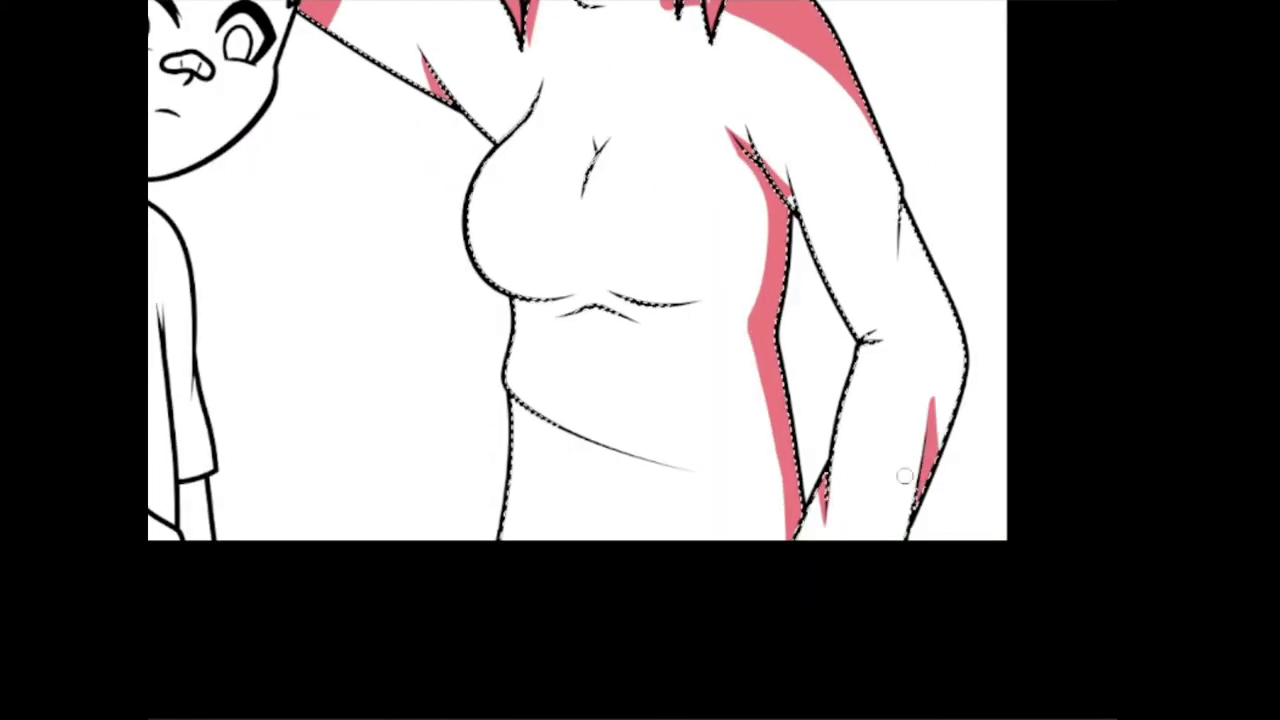
drag(905, 205, 898, 250)
drag(880, 338, 868, 345)
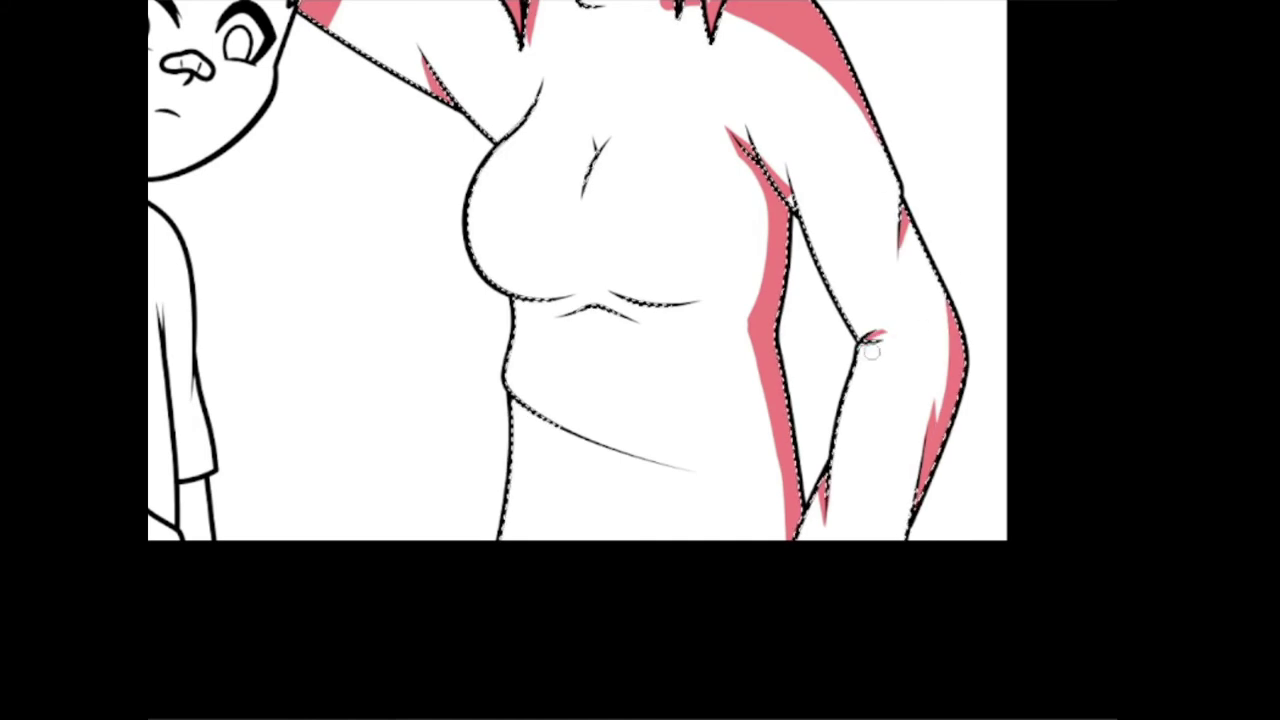
- Shade pink beneath the chest, along the cleavage and across the lower belly line
drag(515, 362, 767, 397)
drag(555, 408, 778, 386)
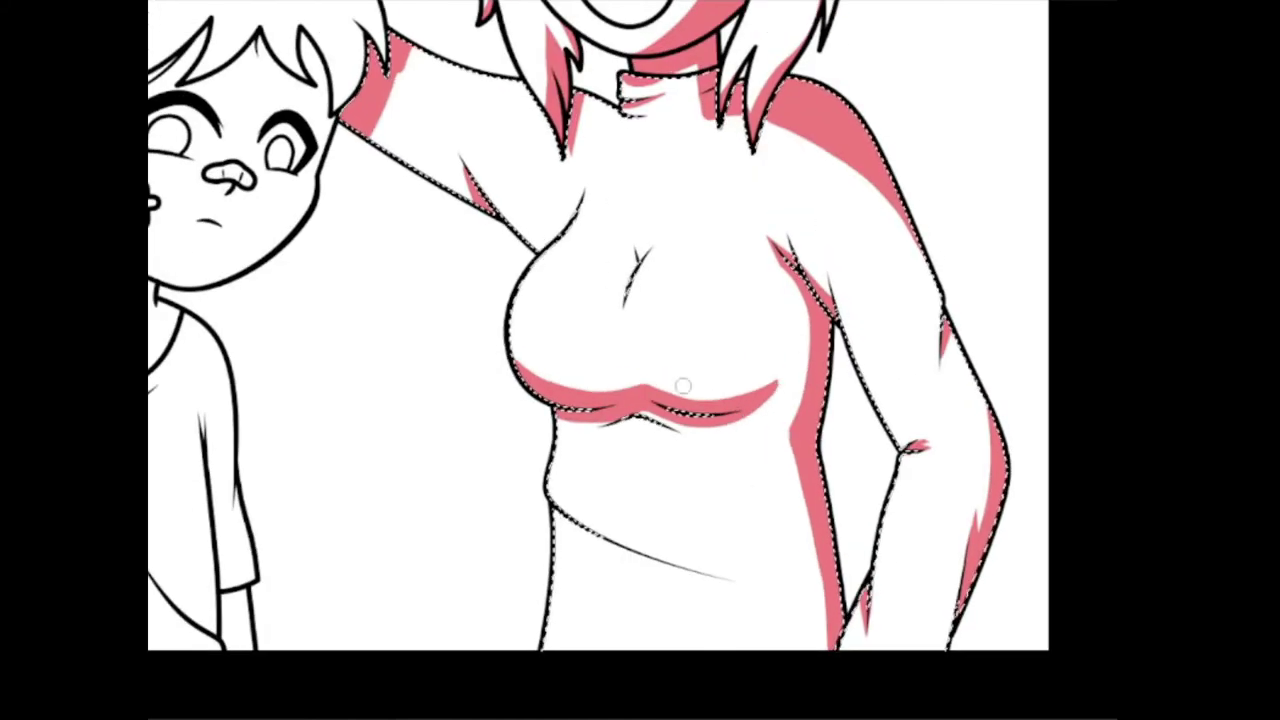
drag(643, 248, 665, 295)
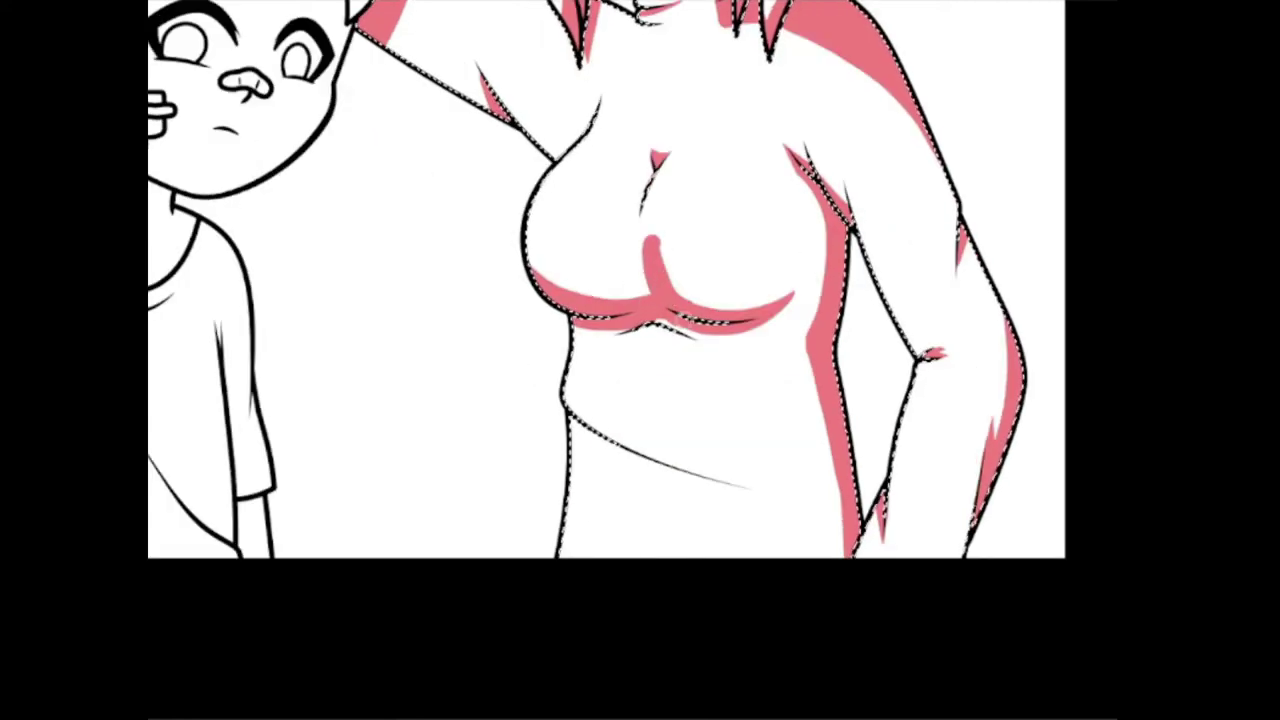
drag(703, 380, 598, 346)
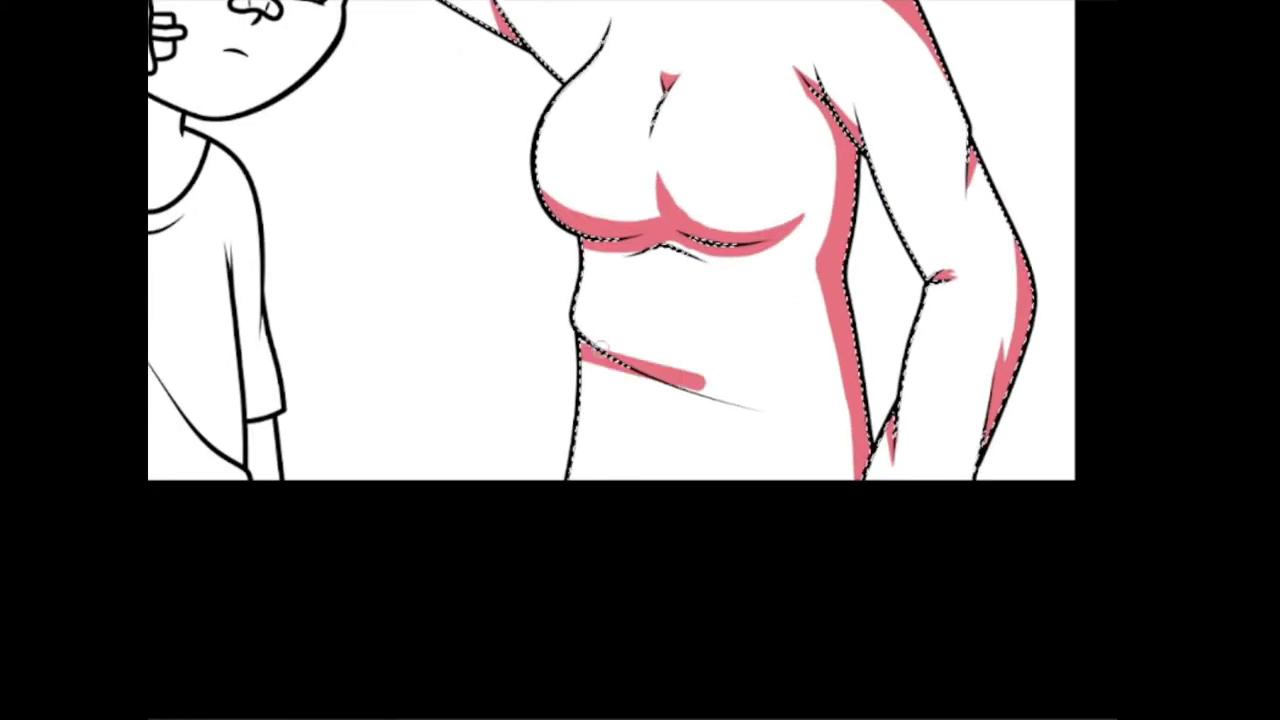
drag(690, 256, 637, 262)
- Pick a shading brush preset and brush pink shadow on the woman's hand atop the boy's head
scroll(594, 409, up, 5)
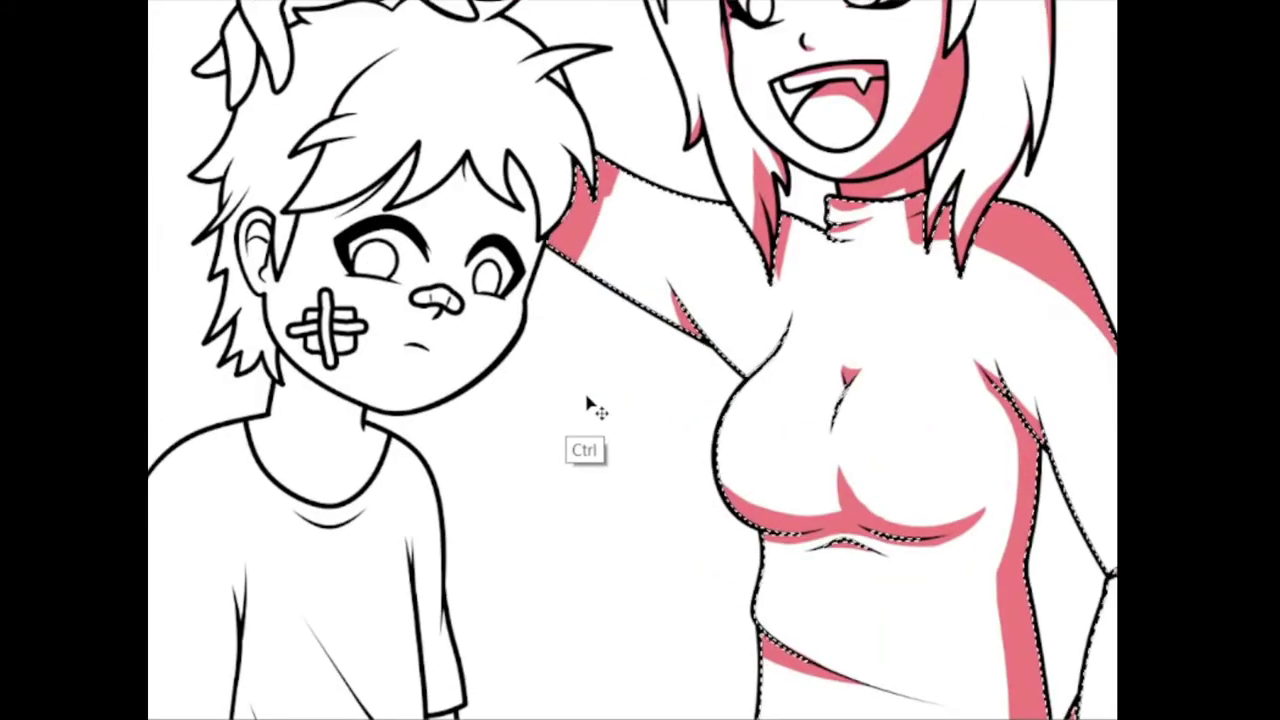
scroll(633, 360, up, 5)
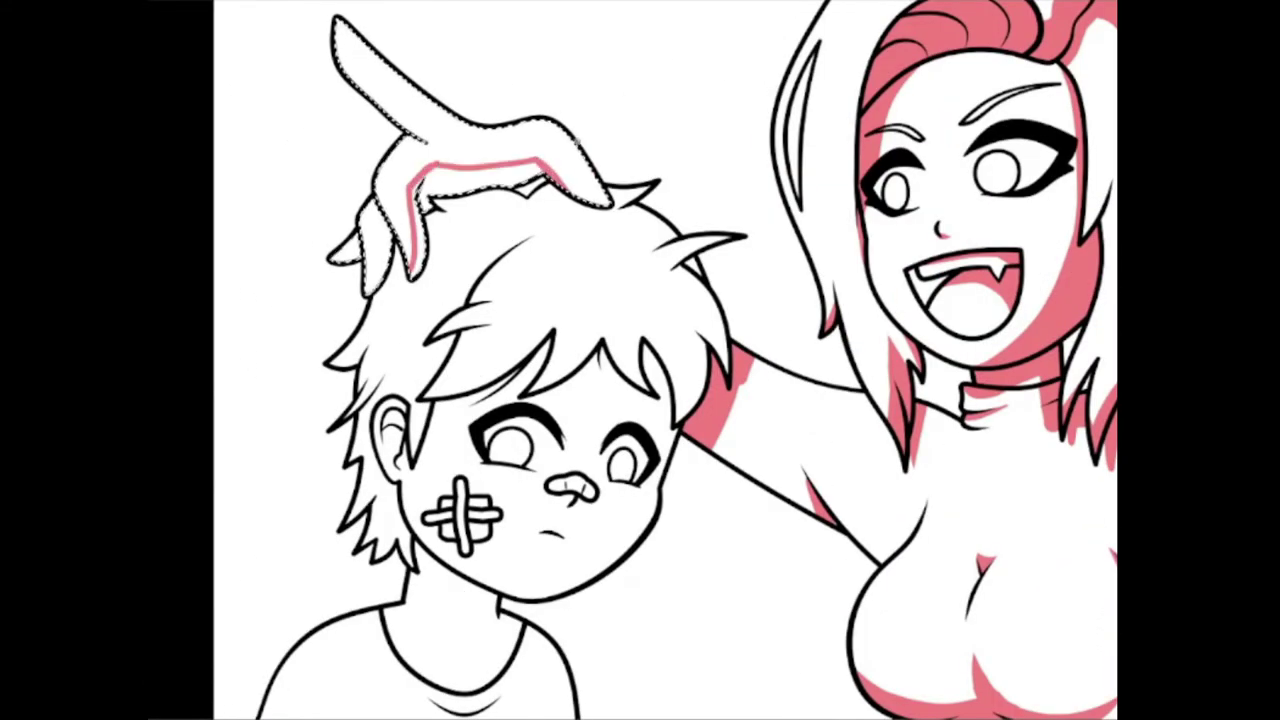
right_click(437, 147)
drag(425, 165, 450, 175)
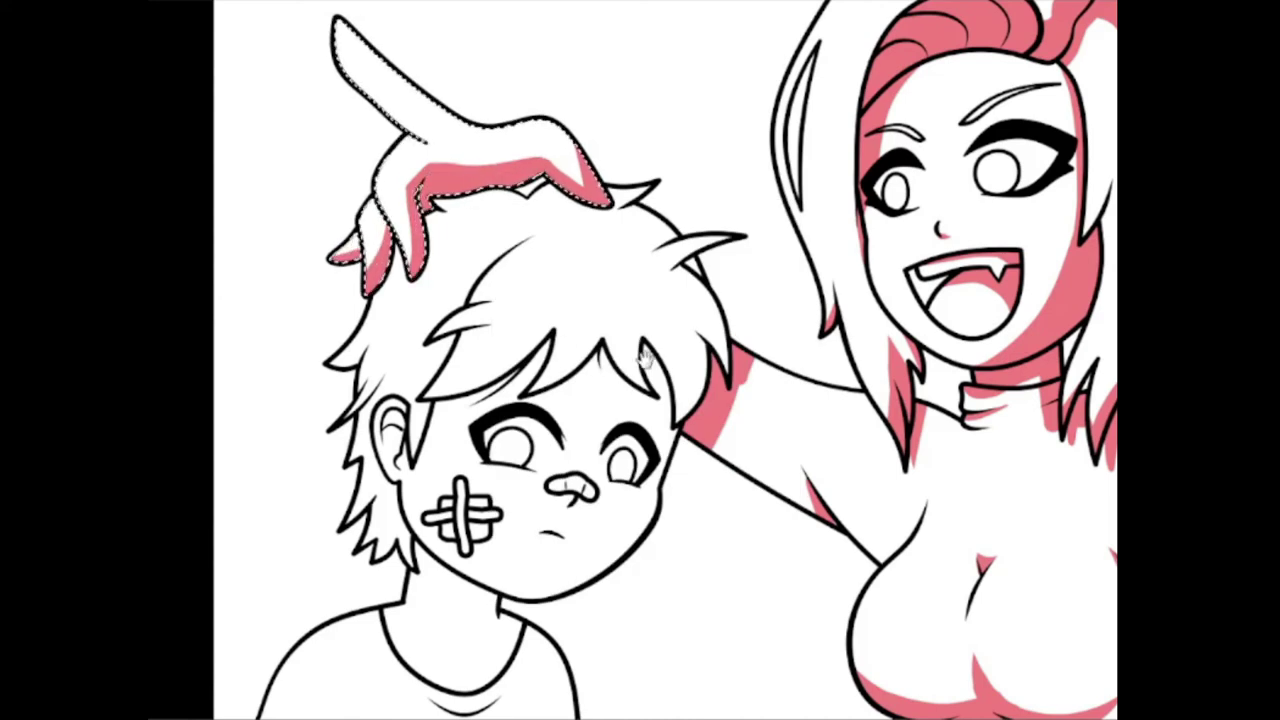
drag(643, 358, 633, 390)
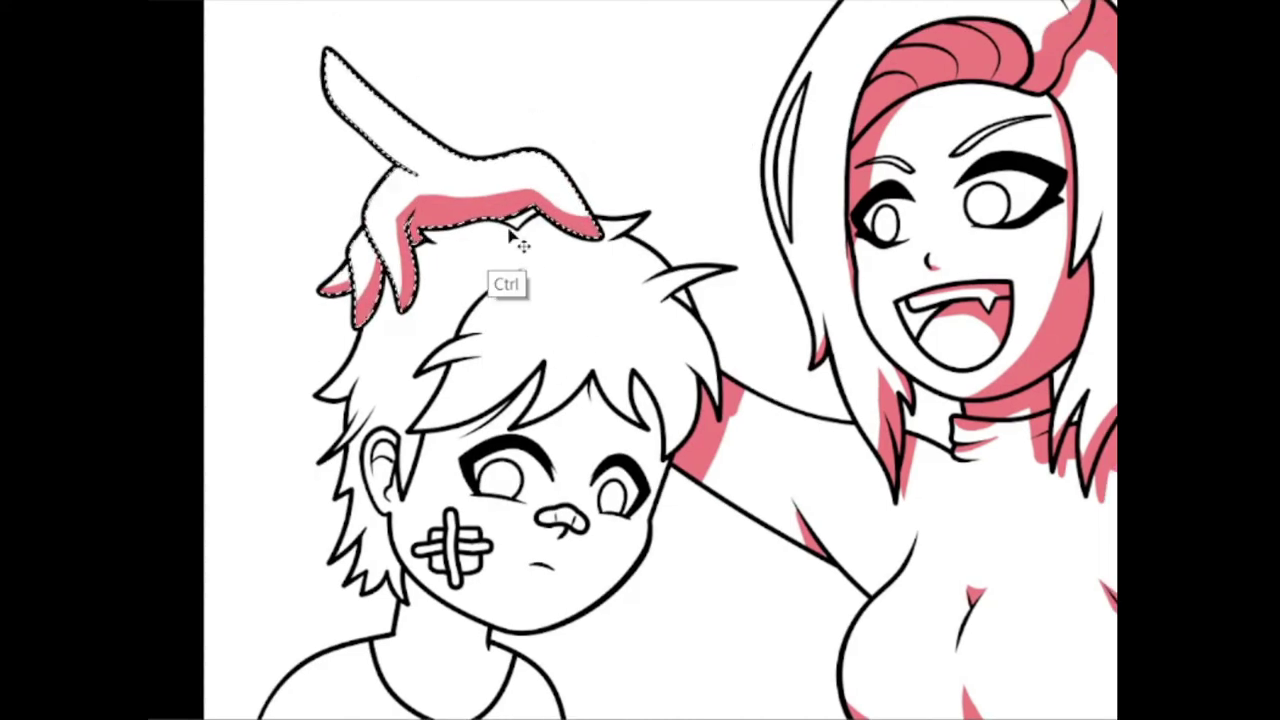
- Shade the boy's lower-left strands, bangs edge and right-side hair strands pink
drag(510, 235, 545, 150)
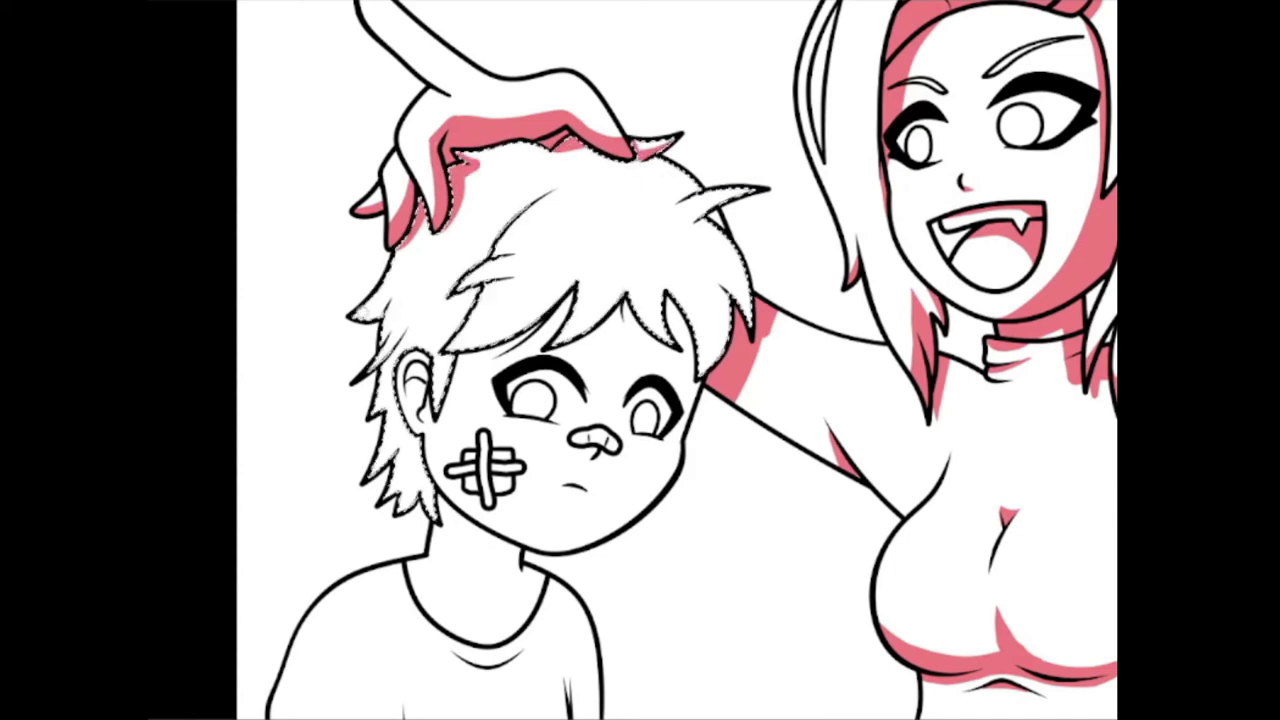
mouse_move(415, 410)
mouse_down()
mouse_move(400, 505)
mouse_move(425, 515)
mouse_up()
drag(442, 345, 580, 285)
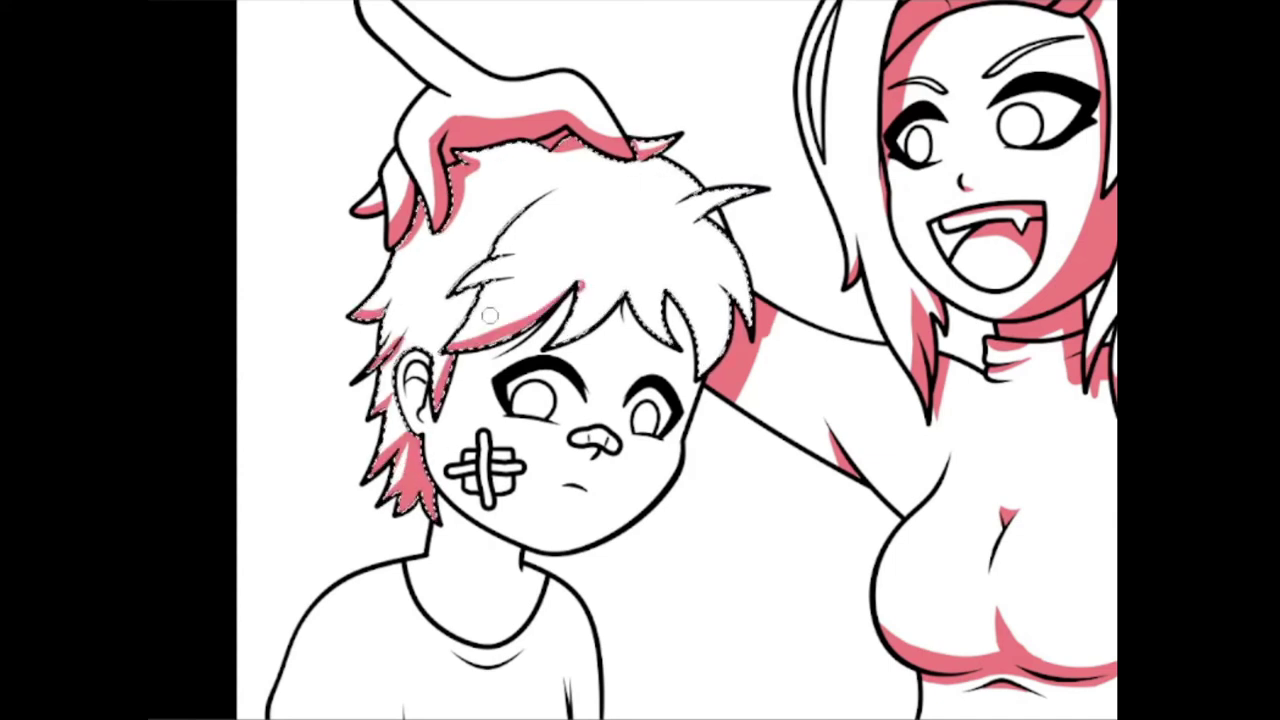
drag(668, 313, 658, 338)
drag(705, 322, 728, 370)
drag(740, 205, 705, 285)
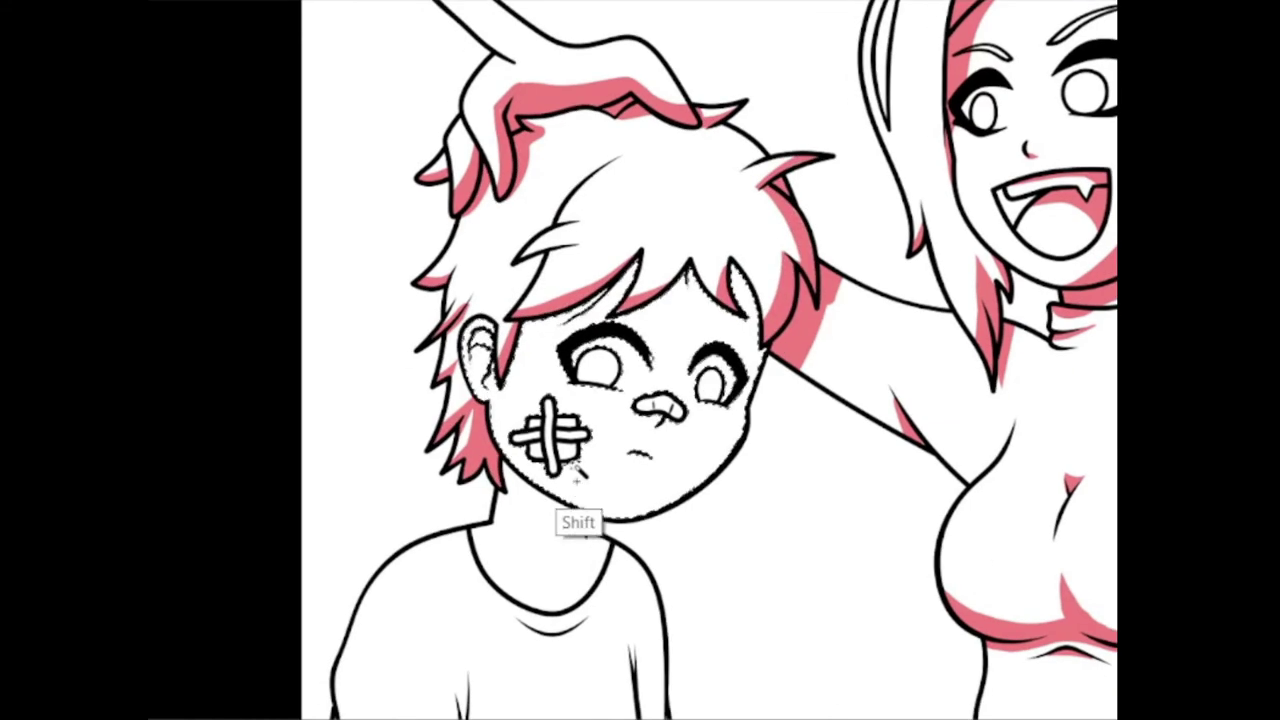
- Remove the eyebrows, grow the face selection by 8 px, and add the mouth bandage and shirt
ctrl+click(617, 330)
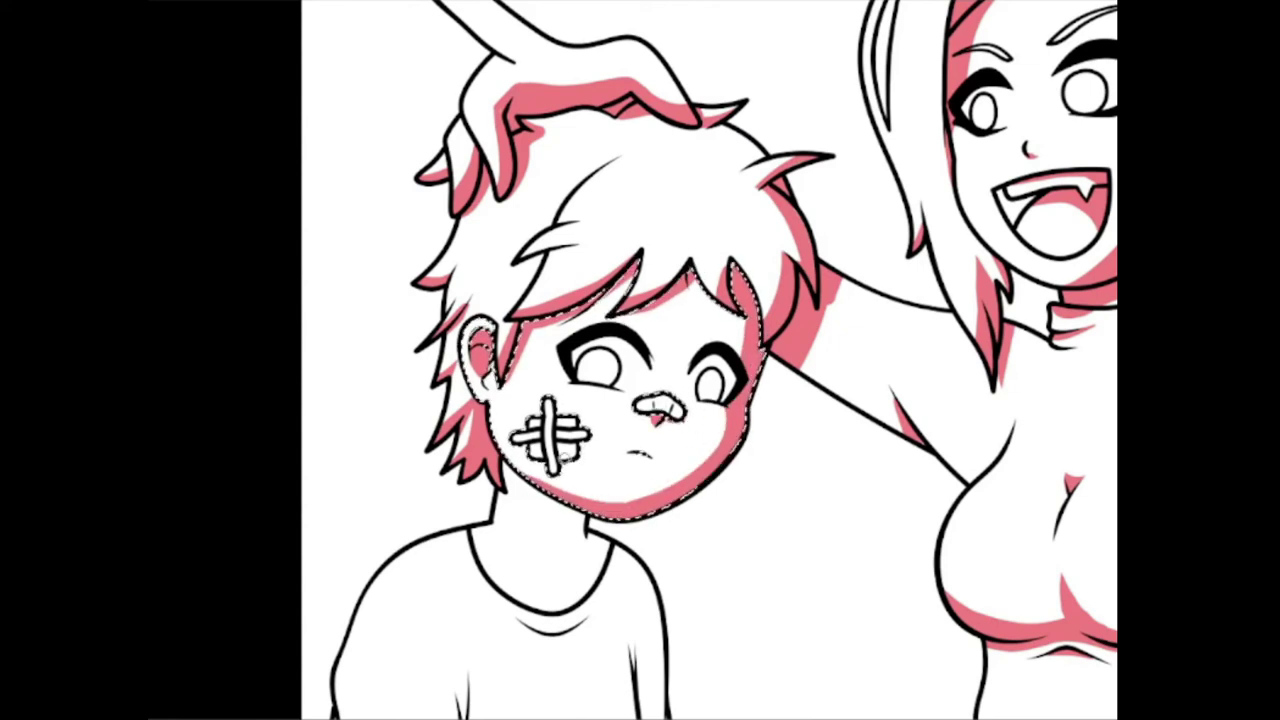
key(Return)
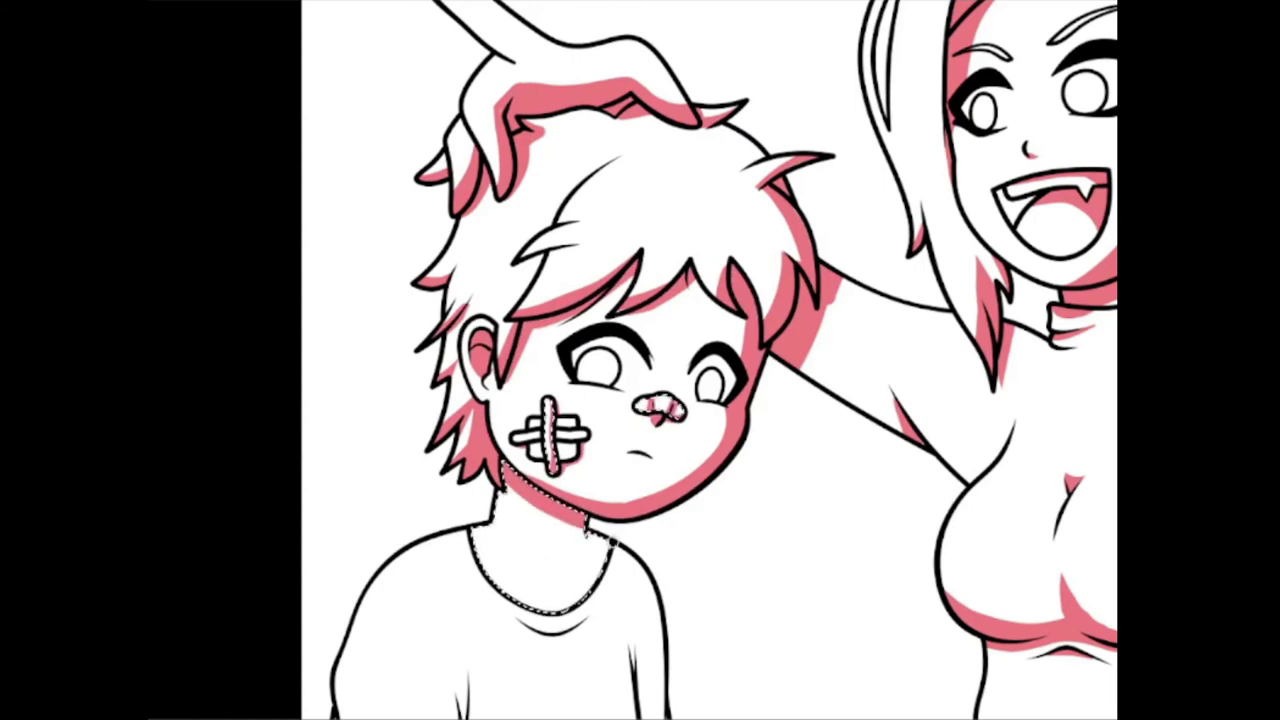
shift+click(549, 431)
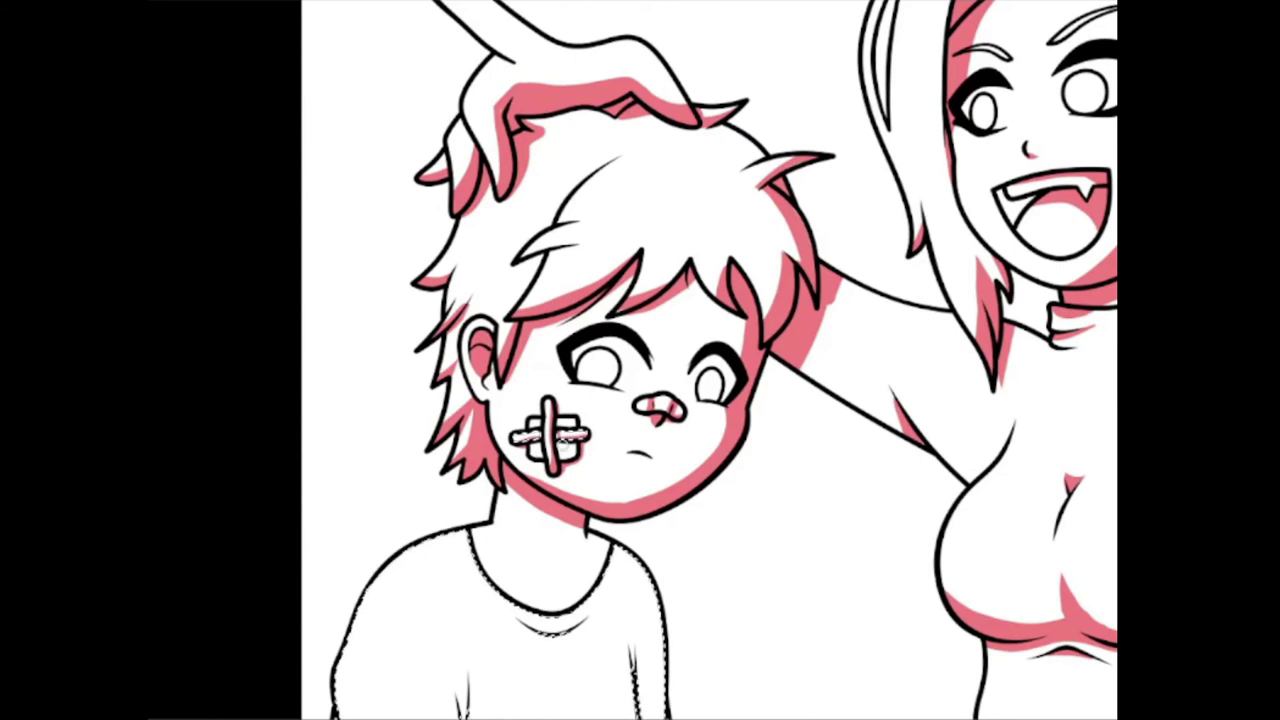
- Brush pink shadows on the shirt's right side, lower right, middle fold and left hem
mouse_move(735, 410)
mouse_down()
mouse_move(720, 590)
mouse_move(671, 370)
mouse_up()
drag(690, 482, 700, 600)
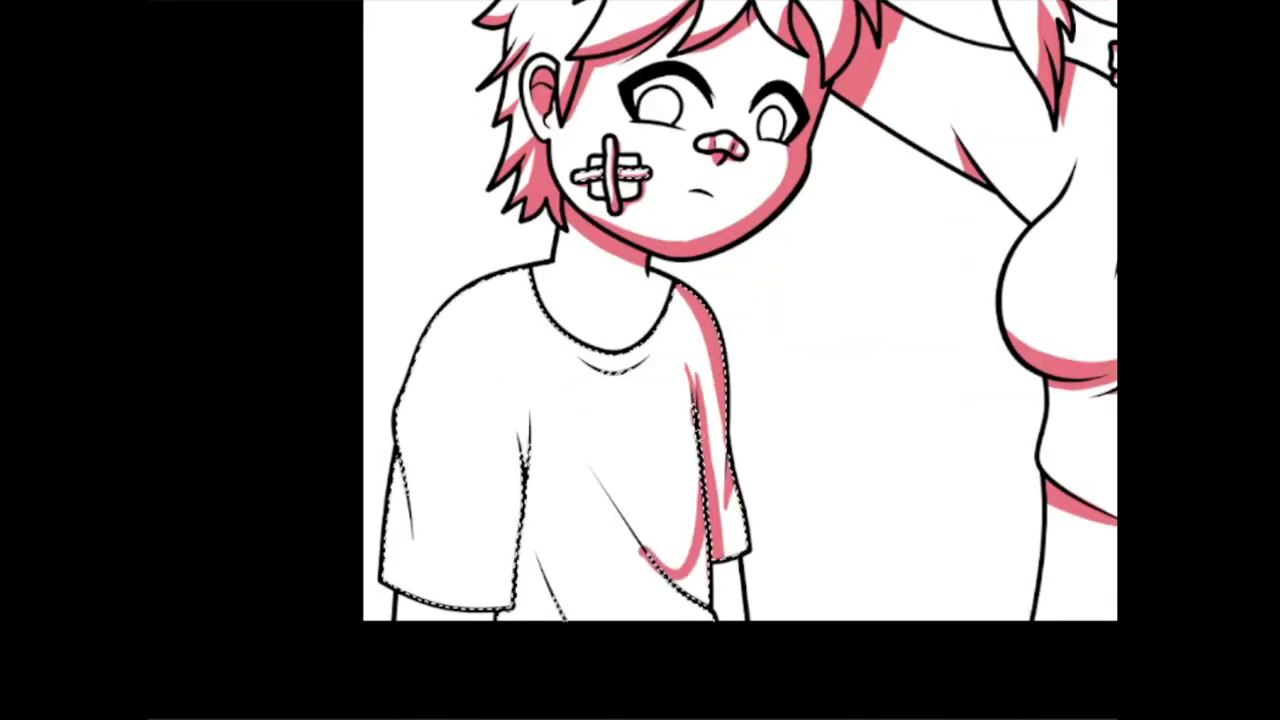
mouse_move(608, 531)
mouse_down()
mouse_move(700, 610)
mouse_move(684, 616)
mouse_up()
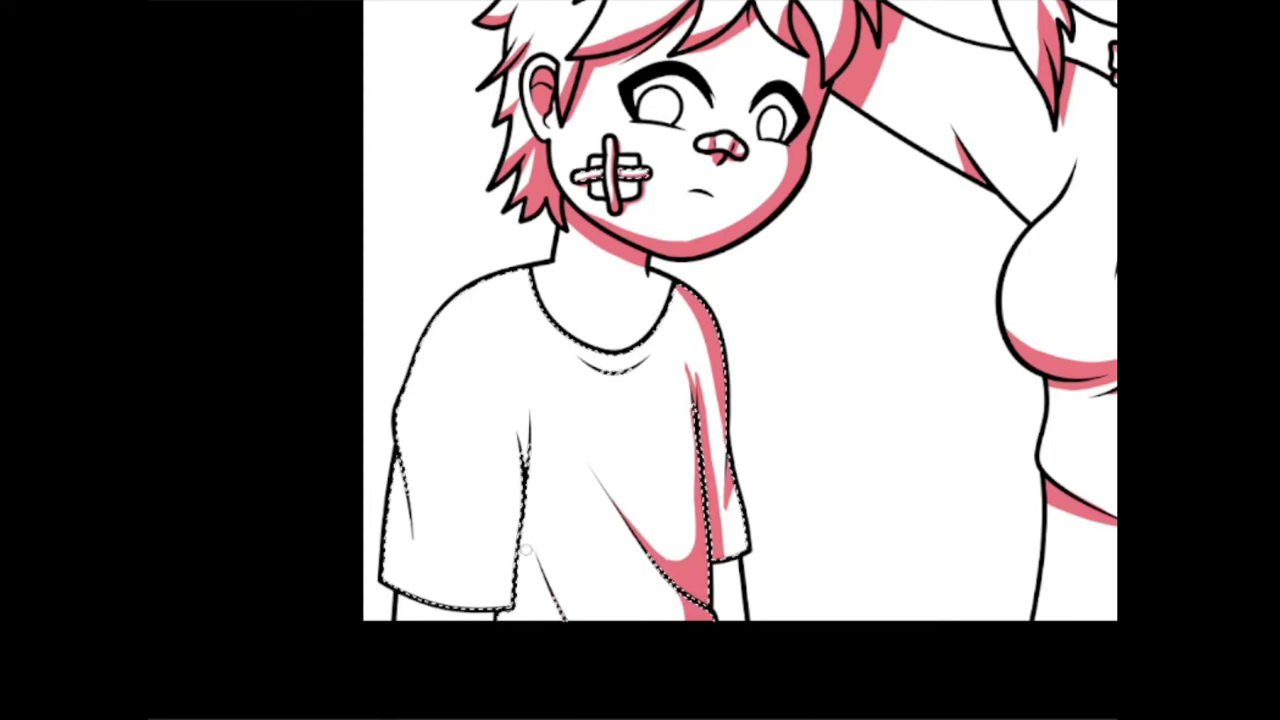
mouse_move(527, 455)
mouse_down()
mouse_move(517, 605)
mouse_move(435, 598)
mouse_up()
drag(527, 390, 535, 440)
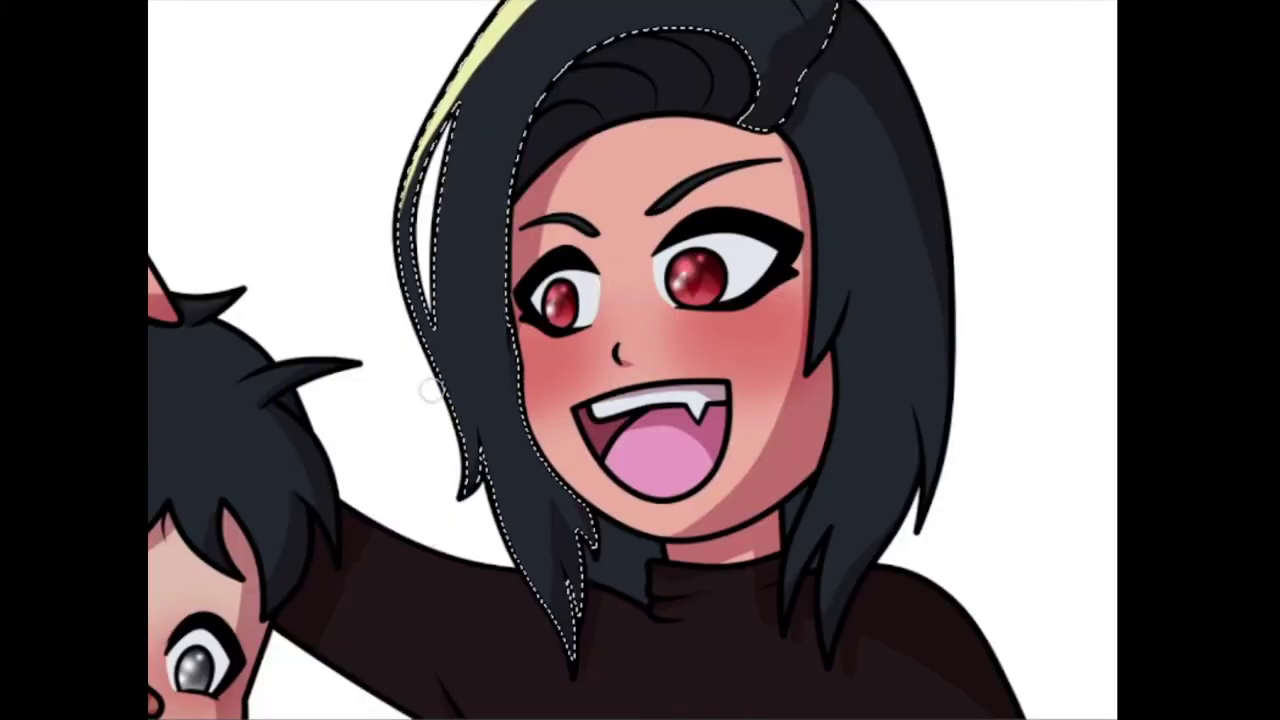
- Paint a pale yellow highlight along the woman's left hair strand
drag(430, 390, 451, 318)
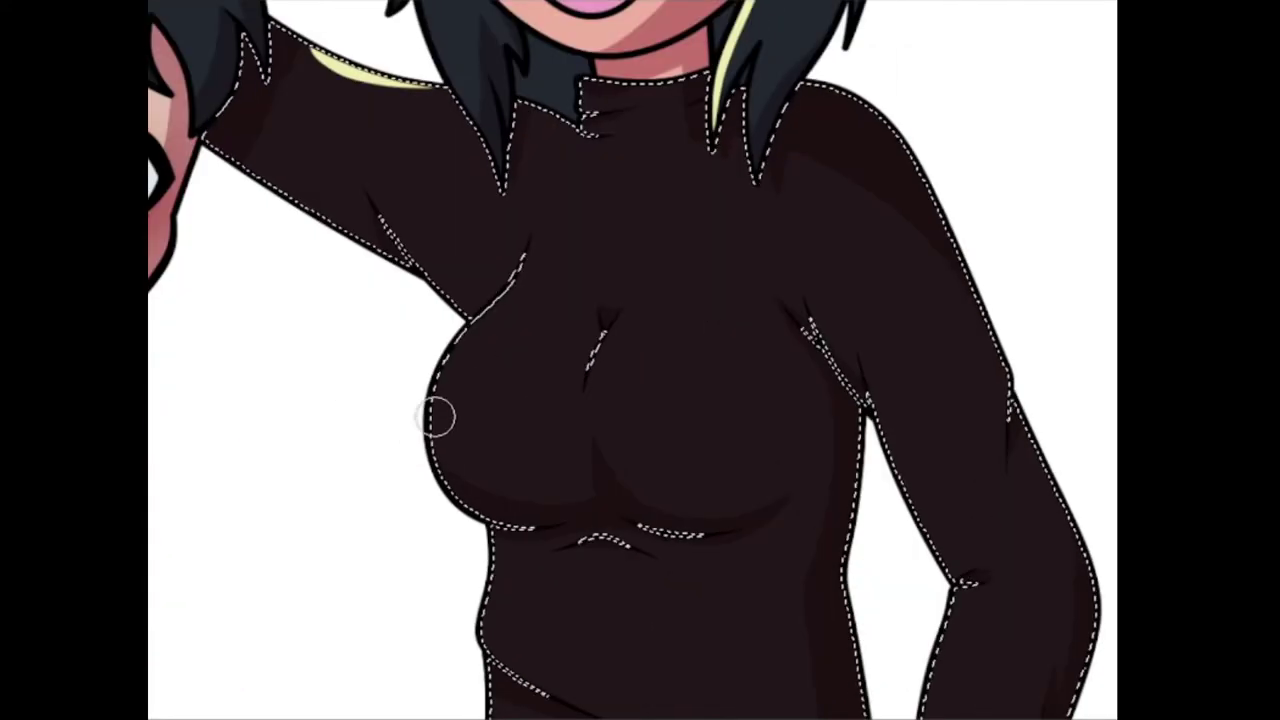
- Paint pale yellow rim highlights on the left breast edge, a teardrop on the right breast, and the left waist
drag(437, 417, 486, 290)
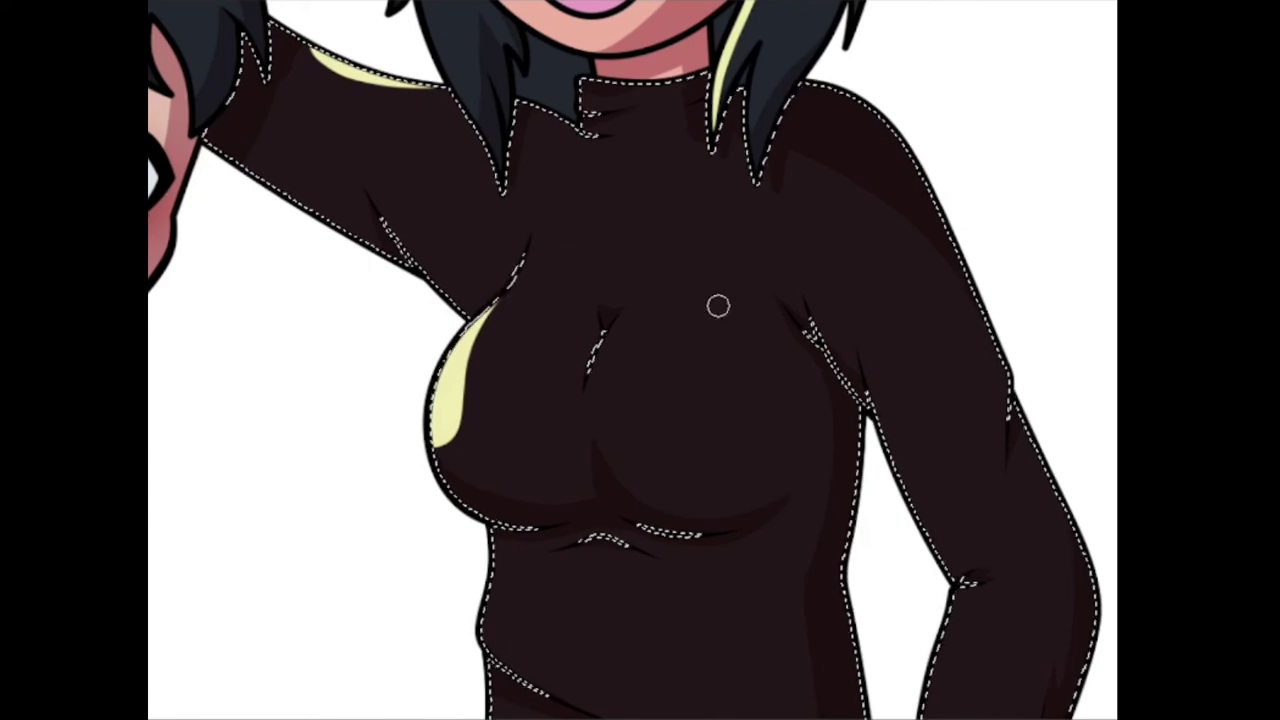
drag(625, 375, 632, 445)
mouse_move(600, 400)
mouse_down()
mouse_move(648, 360)
mouse_move(660, 392)
mouse_up()
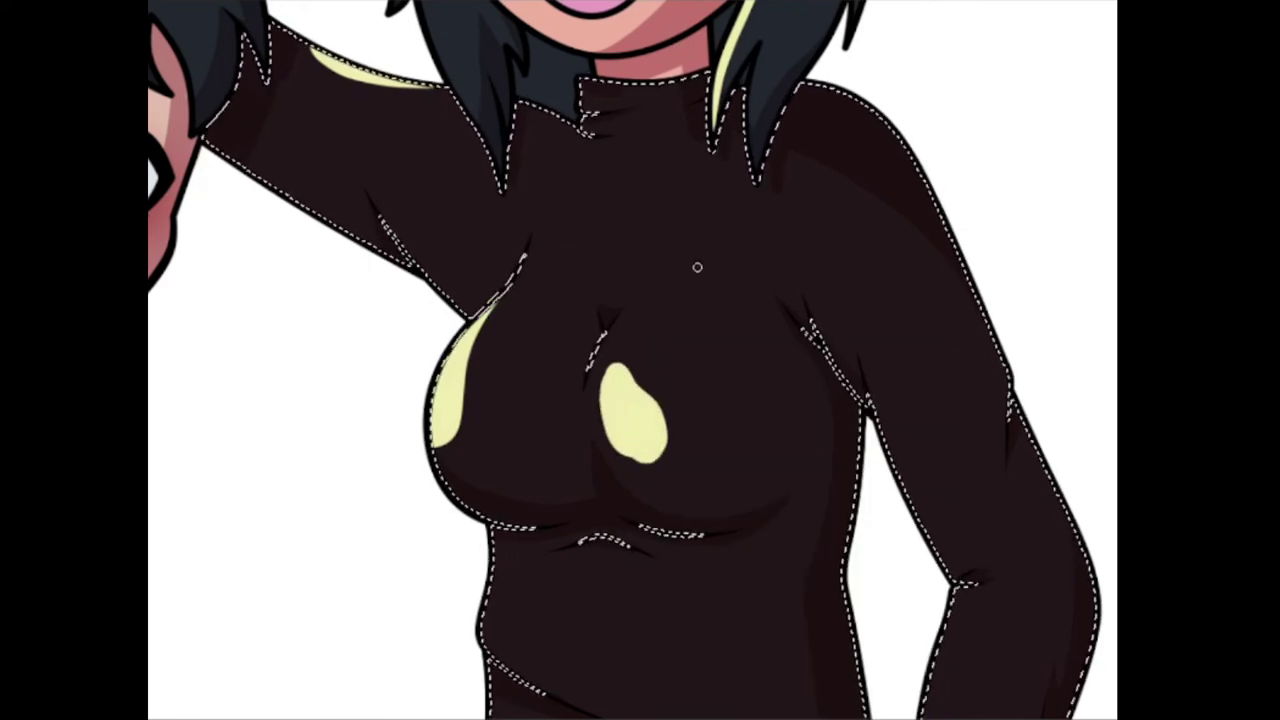
drag(645, 450, 610, 368)
drag(625, 440, 650, 465)
mouse_move(440, 430)
mouse_down()
mouse_move(495, 548)
mouse_move(456, 457)
mouse_up()
- Add pale yellow highlight stripes along the inner arm and a small highlight near the fingertip
scroll(486, 386, down, 3)
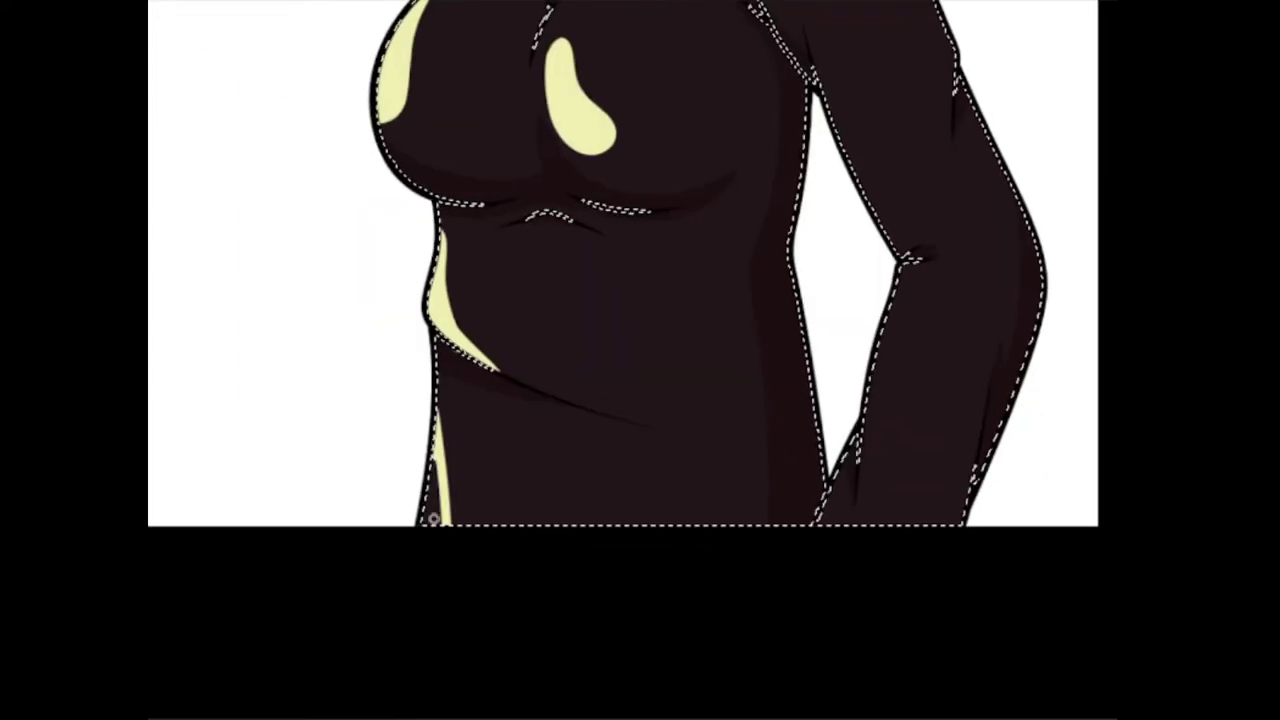
drag(850, 138, 660, 298)
drag(610, 215, 650, 370)
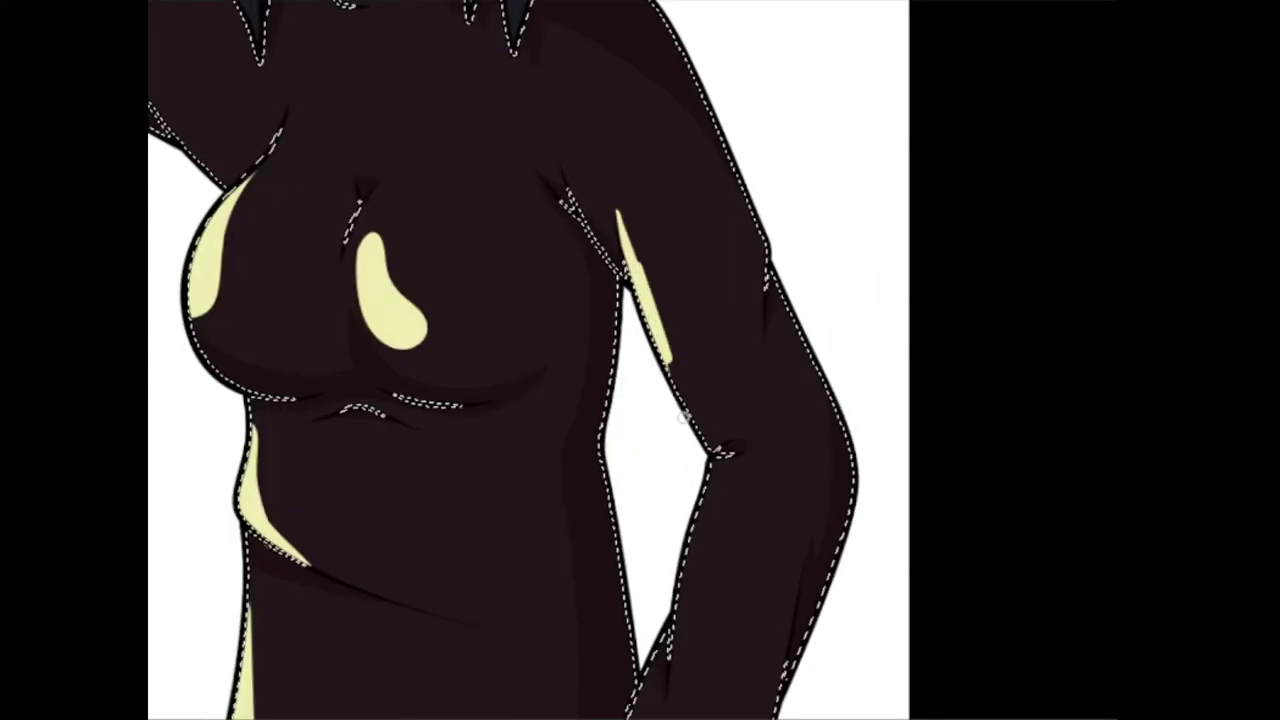
scroll(703, 207, down, 3)
drag(660, 300, 625, 510)
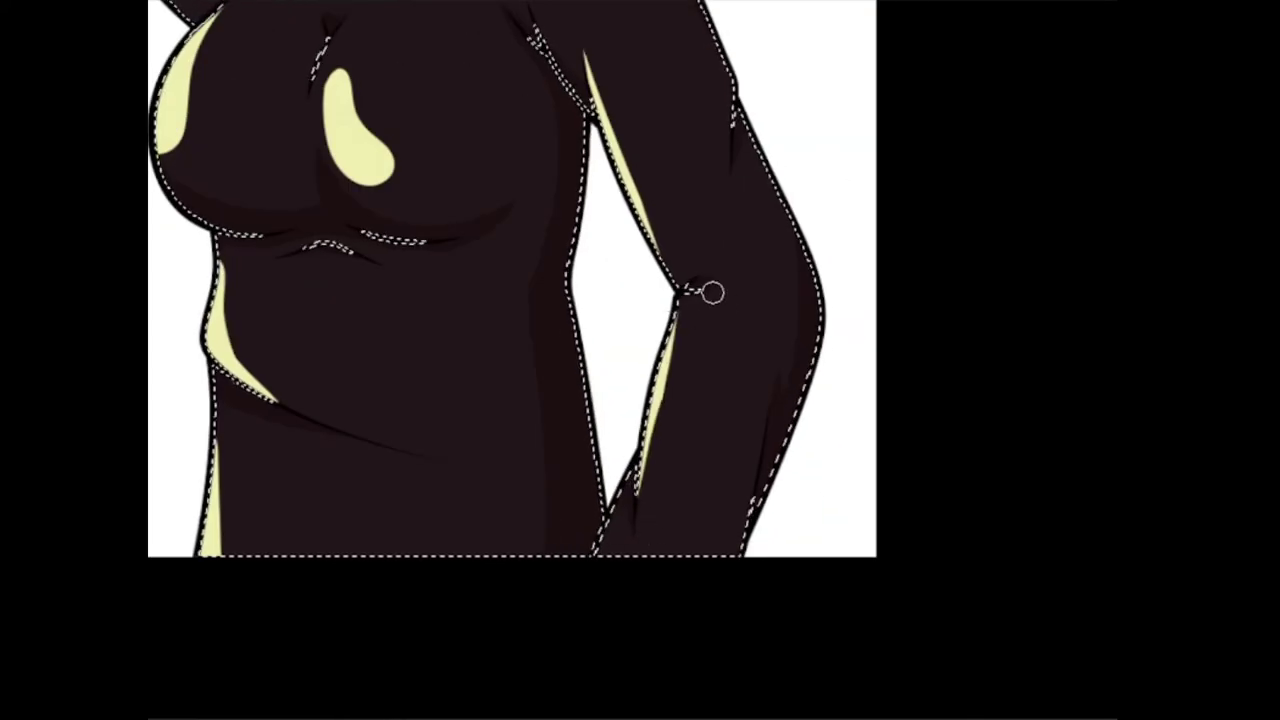
scroll(651, 514, up, 3)
drag(304, 100, 312, 120)
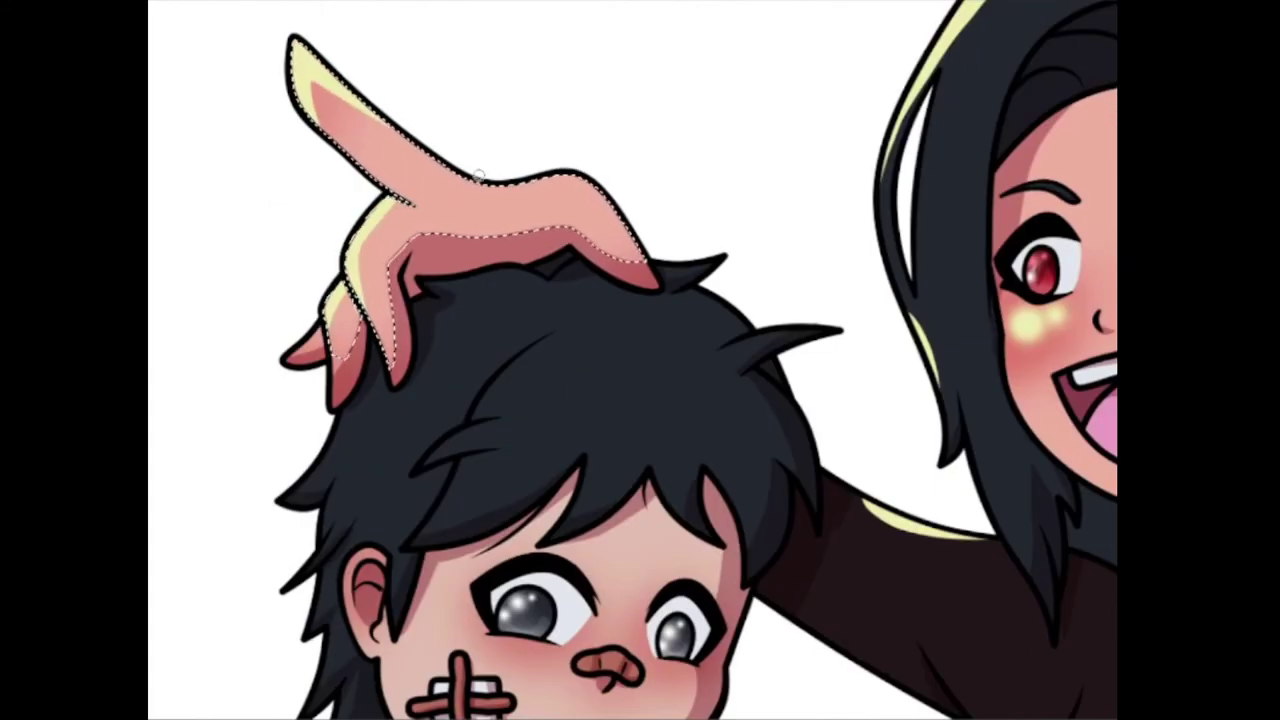
- Select the boy's hair and brush yellow highlights on its tufts and strands, plus his nose
scroll(597, 325, down, 4)
click(897, 162)
mouse_move(520, 230)
mouse_down()
mouse_move(455, 270)
mouse_move(465, 330)
mouse_up()
drag(340, 282, 352, 300)
drag(362, 445, 360, 465)
drag(766, 292, 758, 322)
drag(747, 199, 777, 79)
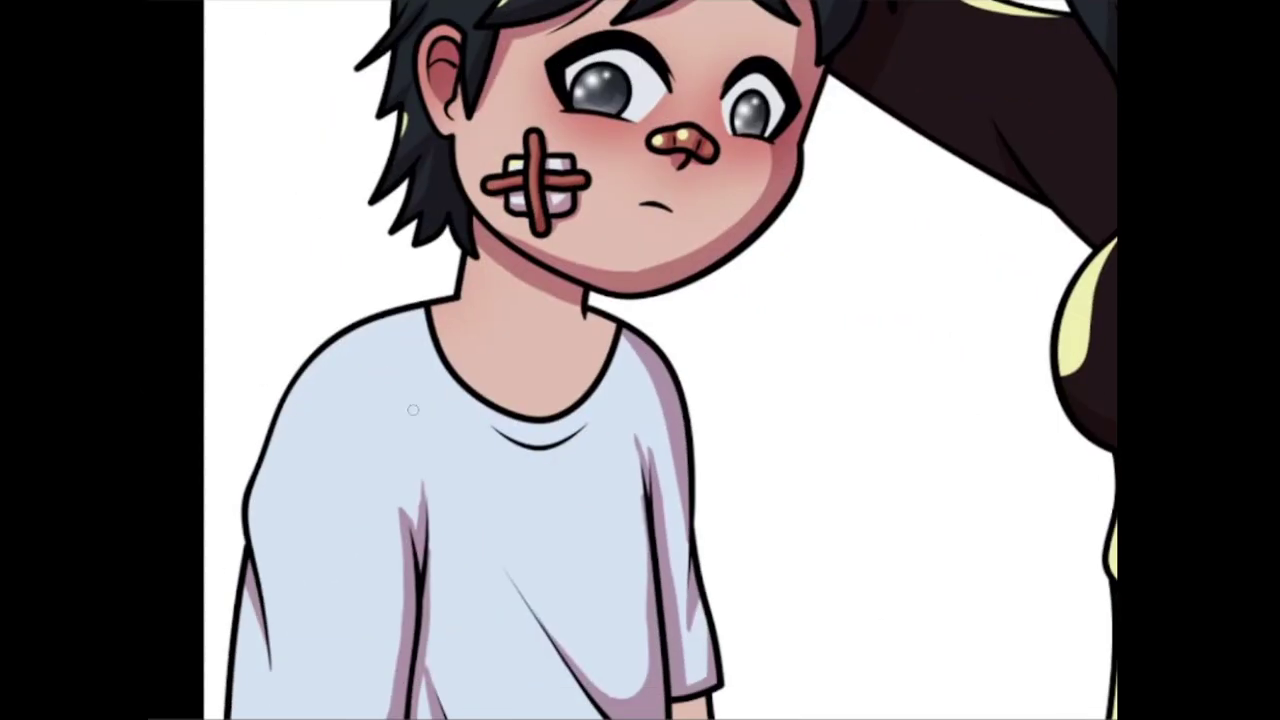
- Select the boy's shirt, highlight its shoulder, sleeve and bottom, then deselect
click(522, 188)
drag(318, 410, 510, 76)
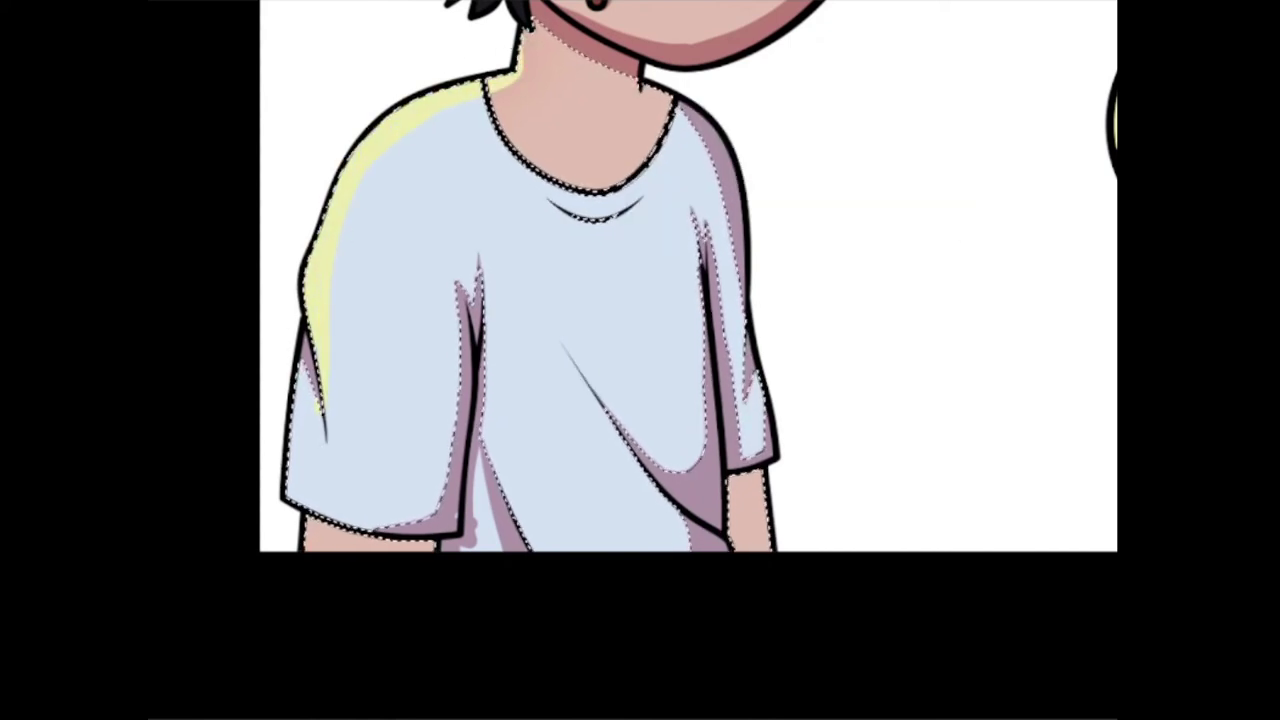
drag(298, 400, 290, 505)
drag(588, 546, 520, 462)
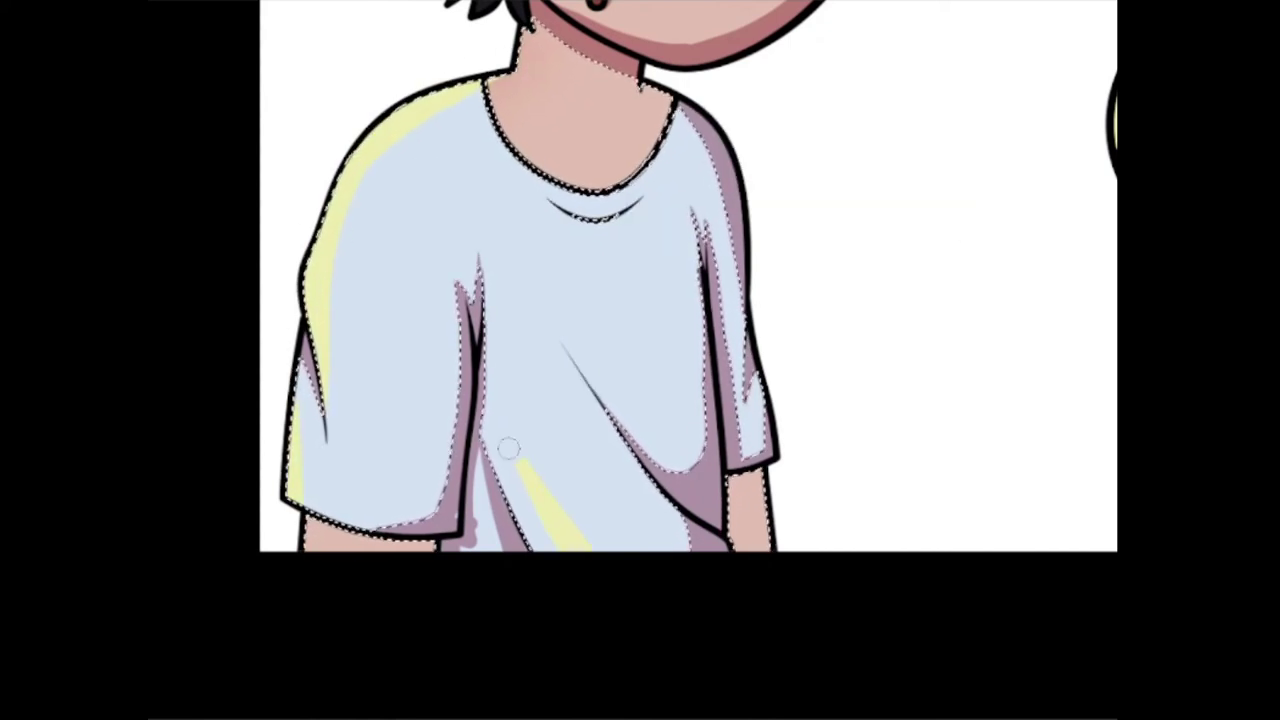
key(Escape)
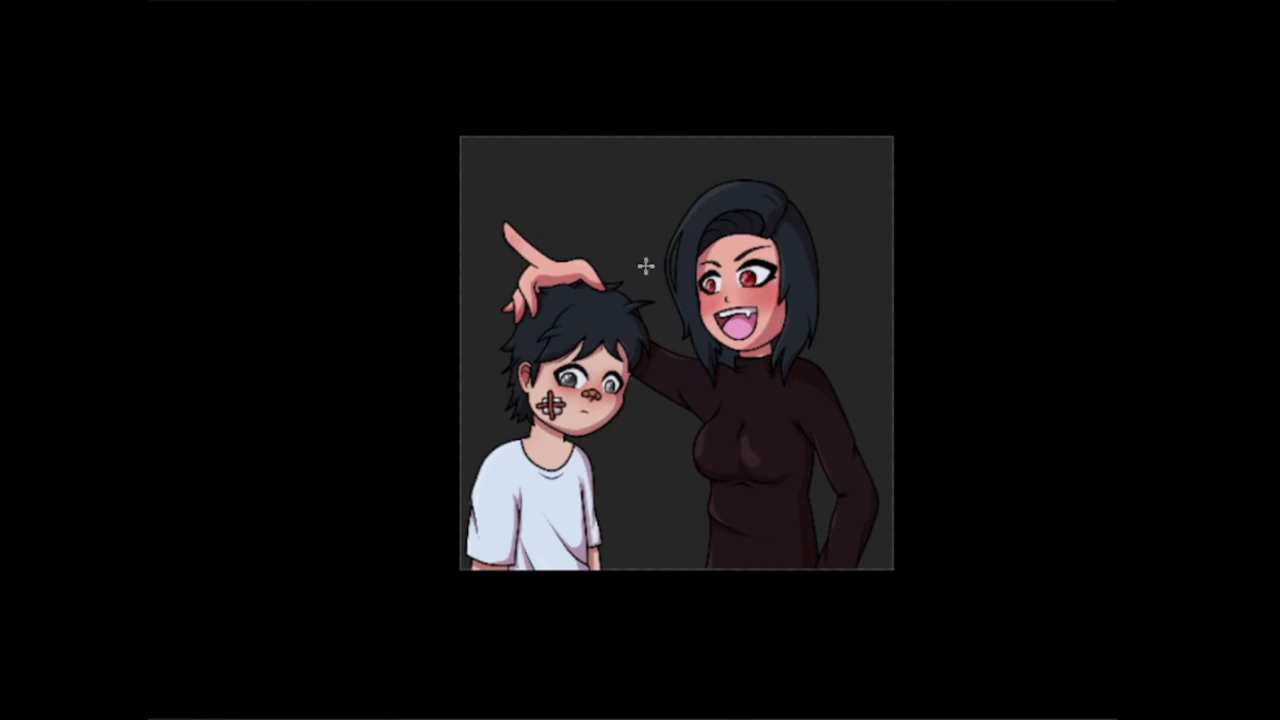
- Fill the background with a dark-to-red gradient and choose a 2500 px textured brush
drag(646, 266, 650, 565)
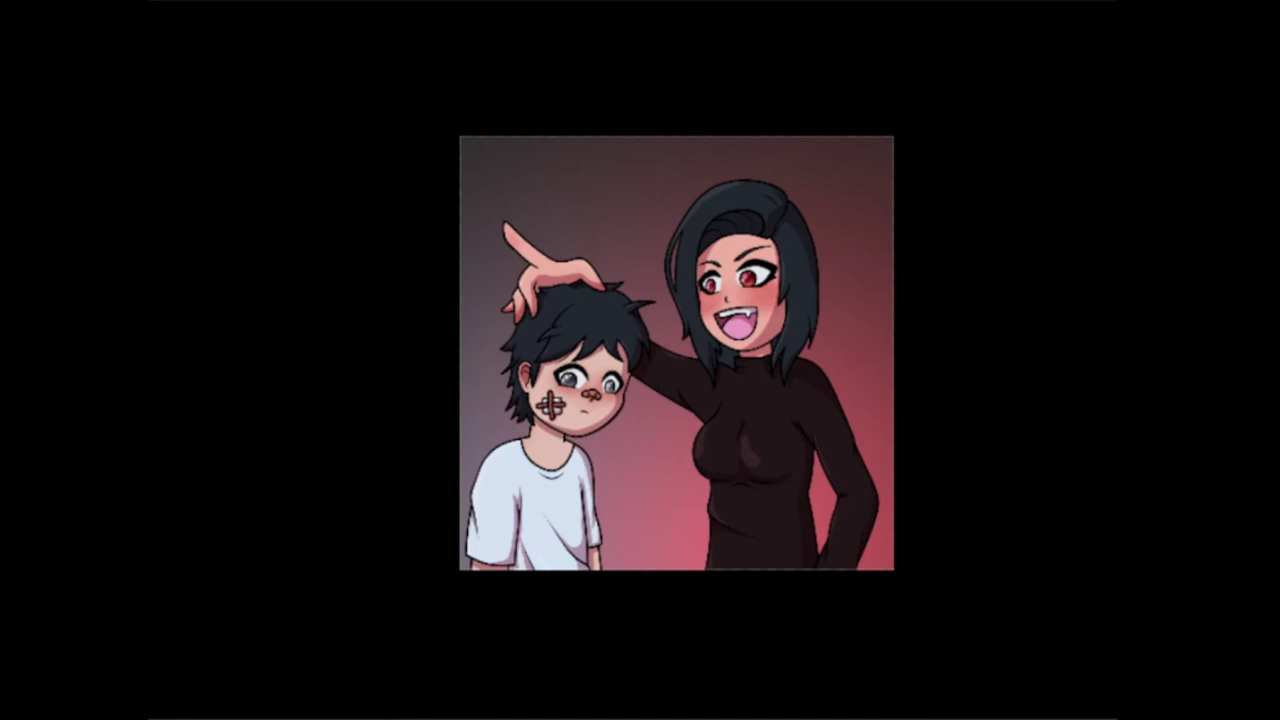
key(F5)
scroll(1100, 160, down, 5)
click(1091, 195)
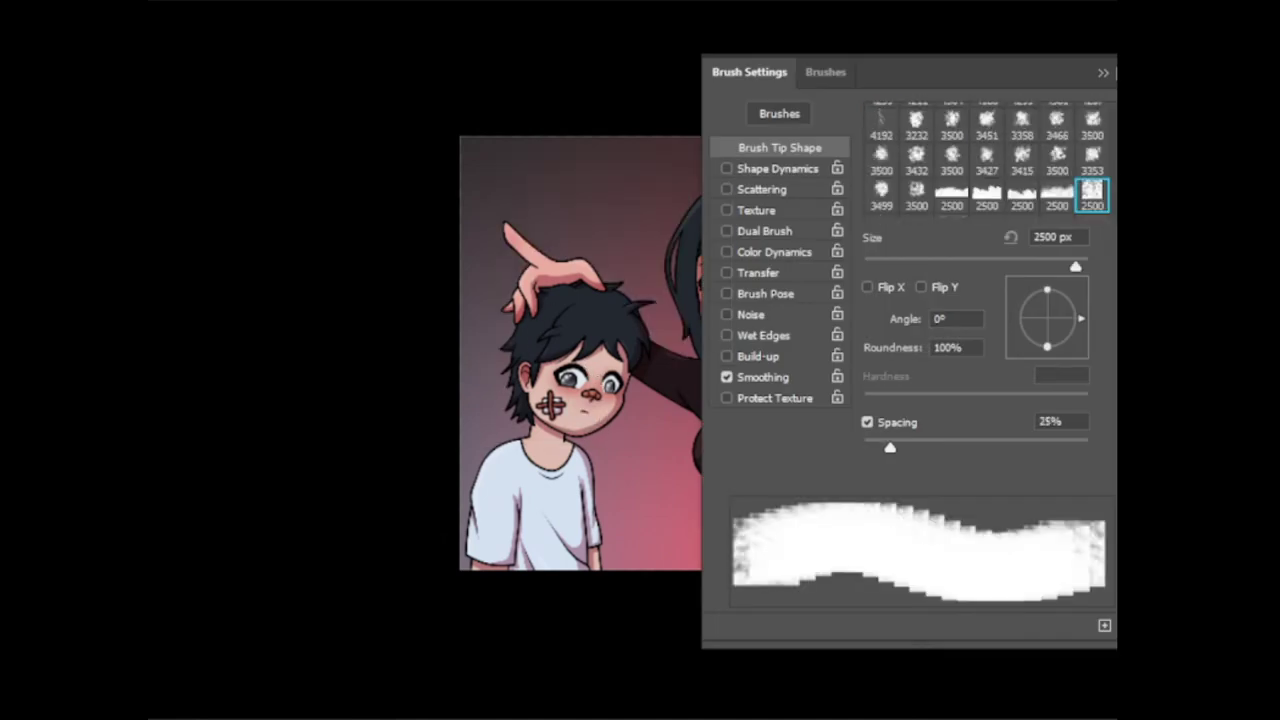
- Paint red smoky clouds across the background with the spray and 3415 cloud brushes
scroll(1000, 160, down, 3)
click(986, 158)
scroll(1000, 160, down, 3)
scroll(1000, 160, down, 3)
click(1021, 135)
click(507, 300)
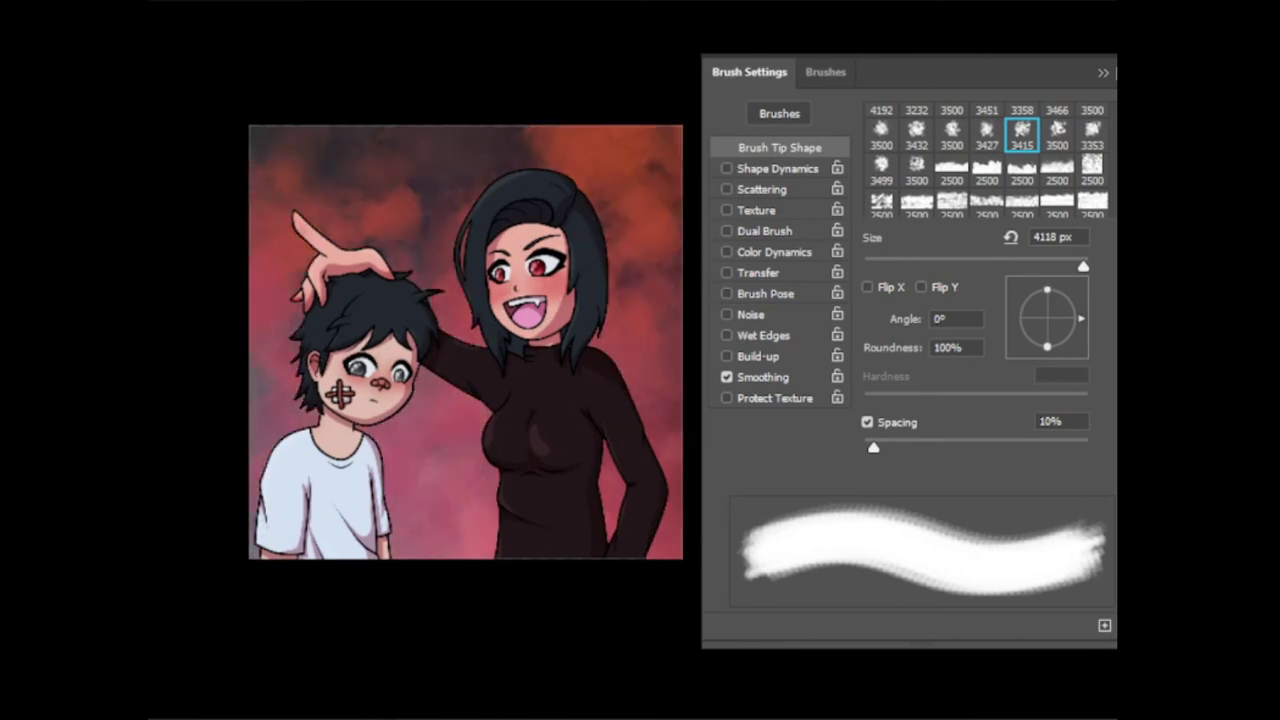
click(560, 340)
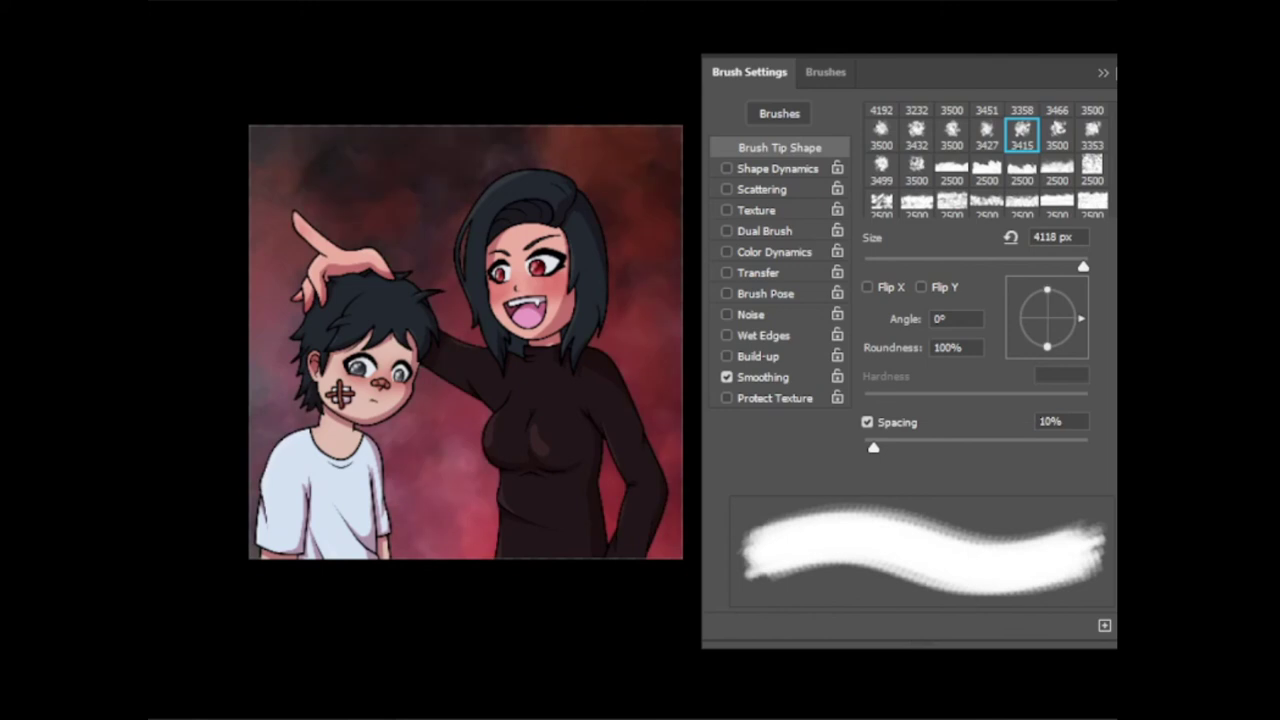
- Stamp a white lightning bolt with the 2048 px lightning brush and rotate it
scroll(985, 160, down, 5)
click(986, 197)
click(480, 320)
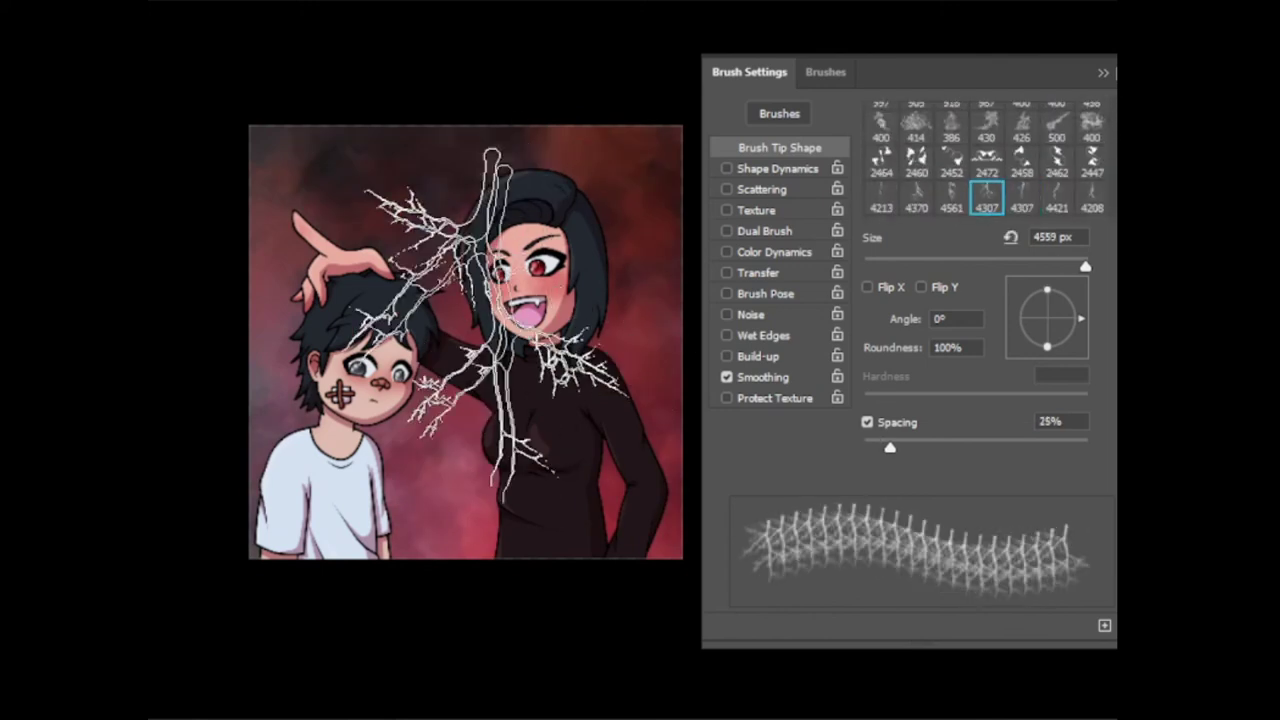
key(ctrl+z)
scroll(985, 160, up, 5)
click(1021, 200)
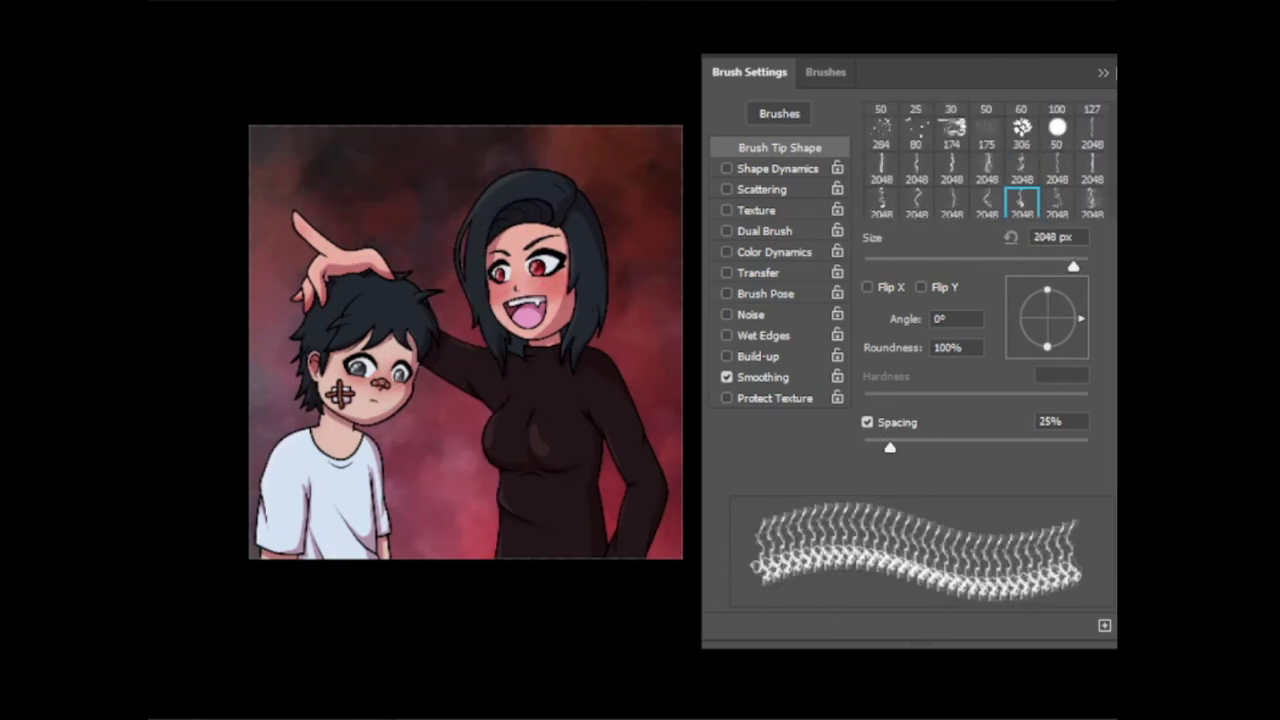
click(423, 414)
key(ctrl+t)
drag(715, 450, 645, 400)
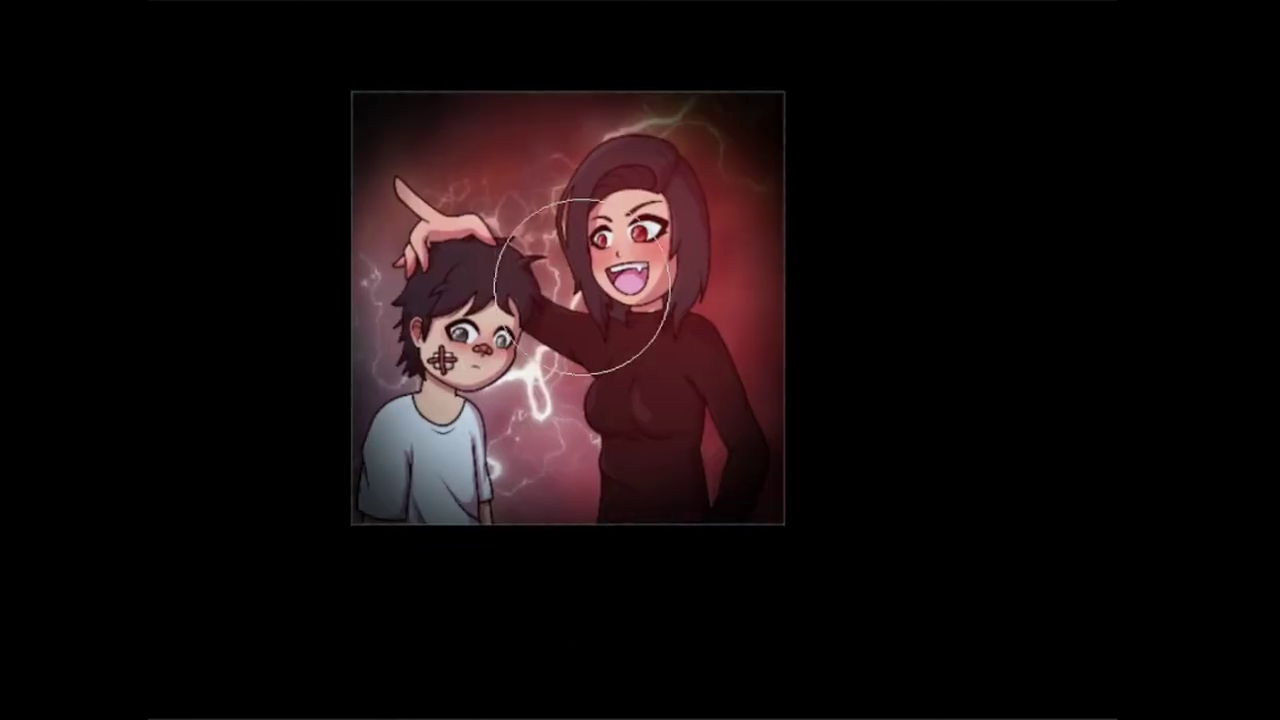
- Write a white signature with a bird emblem using a 100 px brush, then zoom in on it
right_click(582, 287)
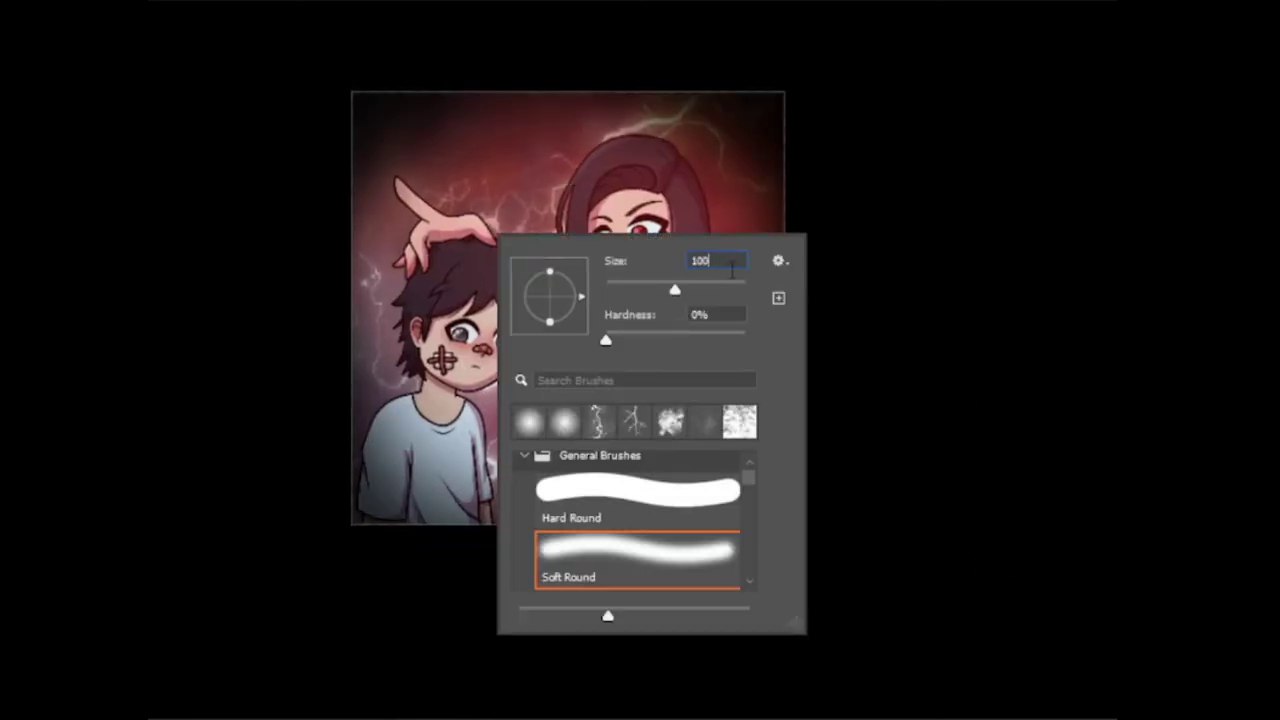
key(Return)
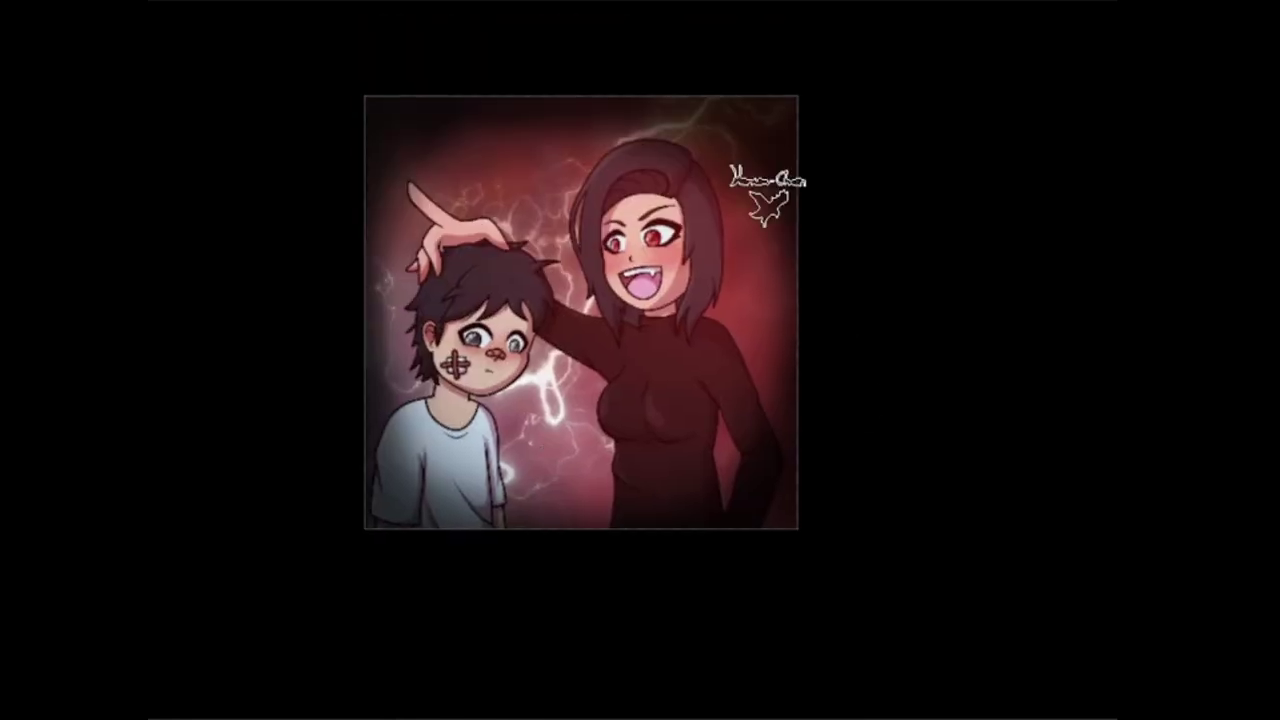
ctrl+click(741, 354)
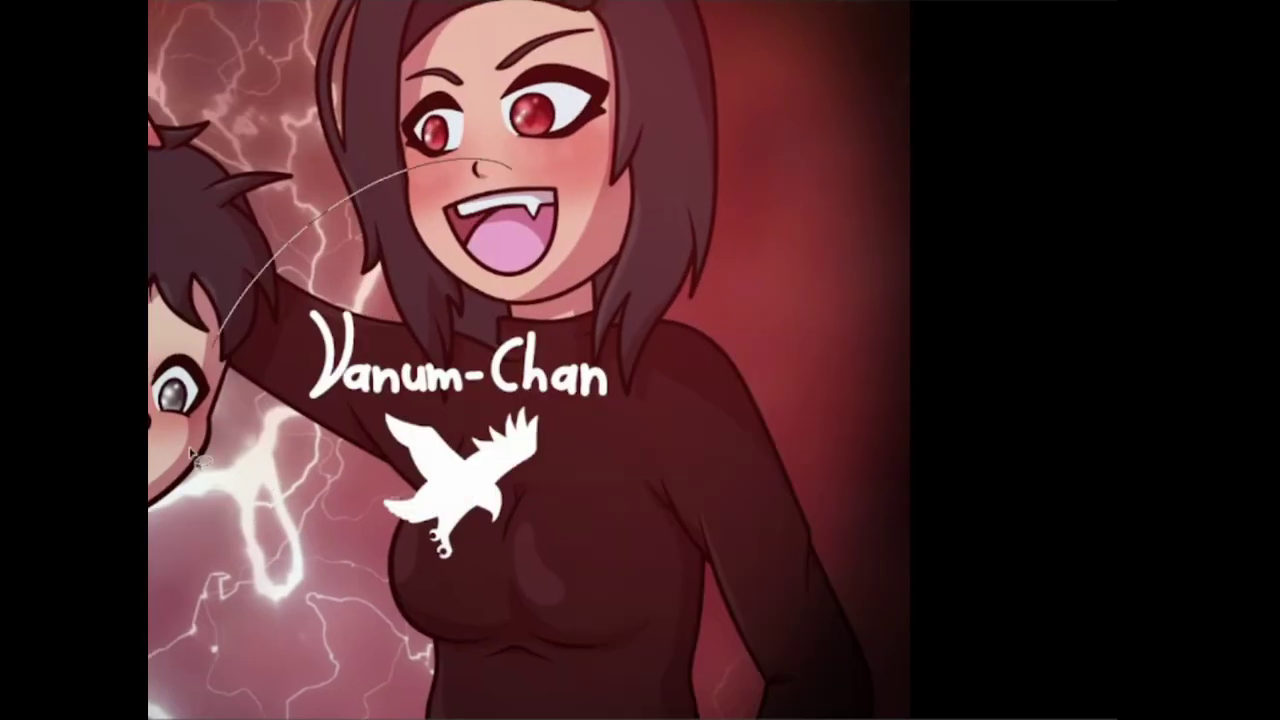
- Rotate the signature upright beside the woman's right arm
drag(836, 172, 898, 141)
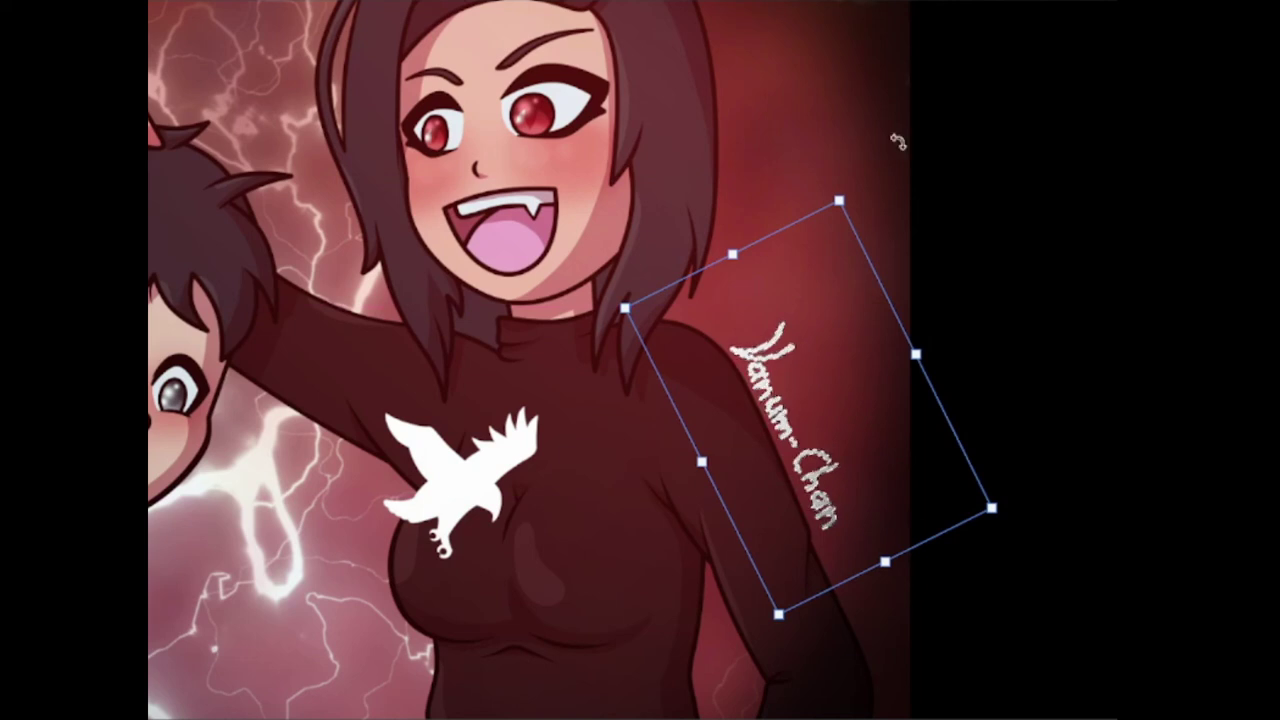